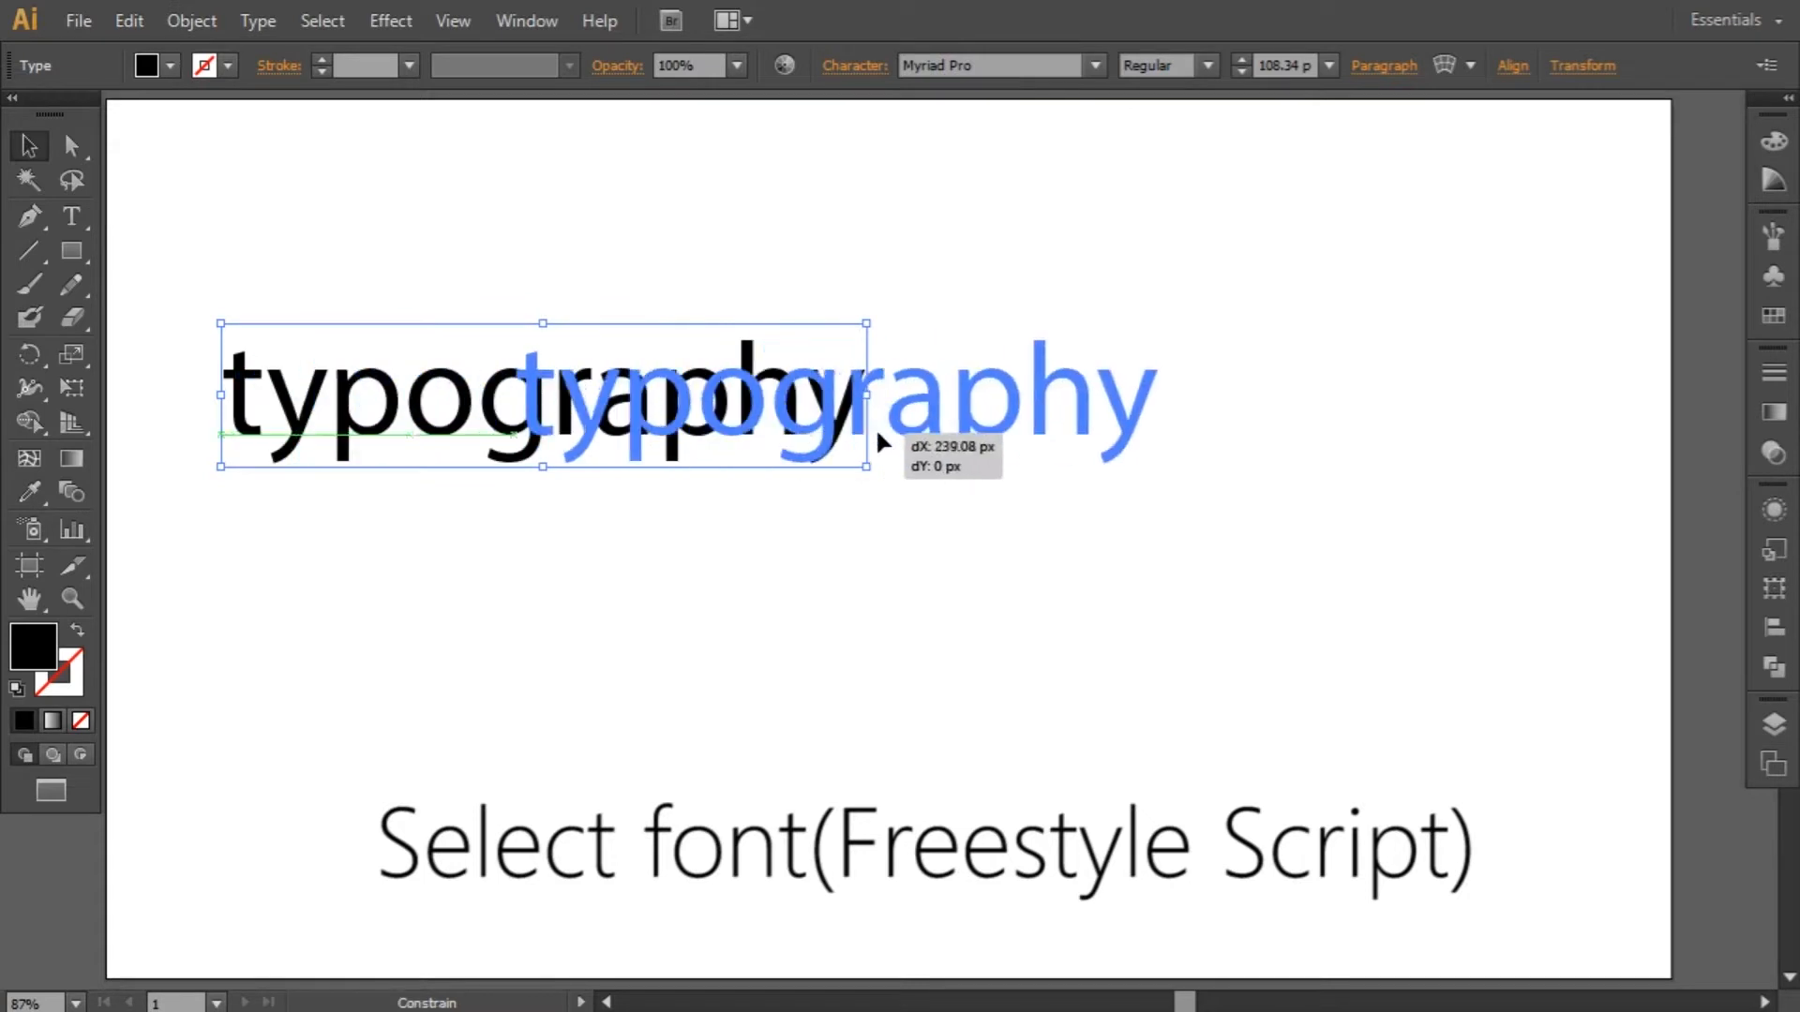
# Step: Change the font of the "typography" text to Freestyle Script
pyautogui.click(1009, 66)
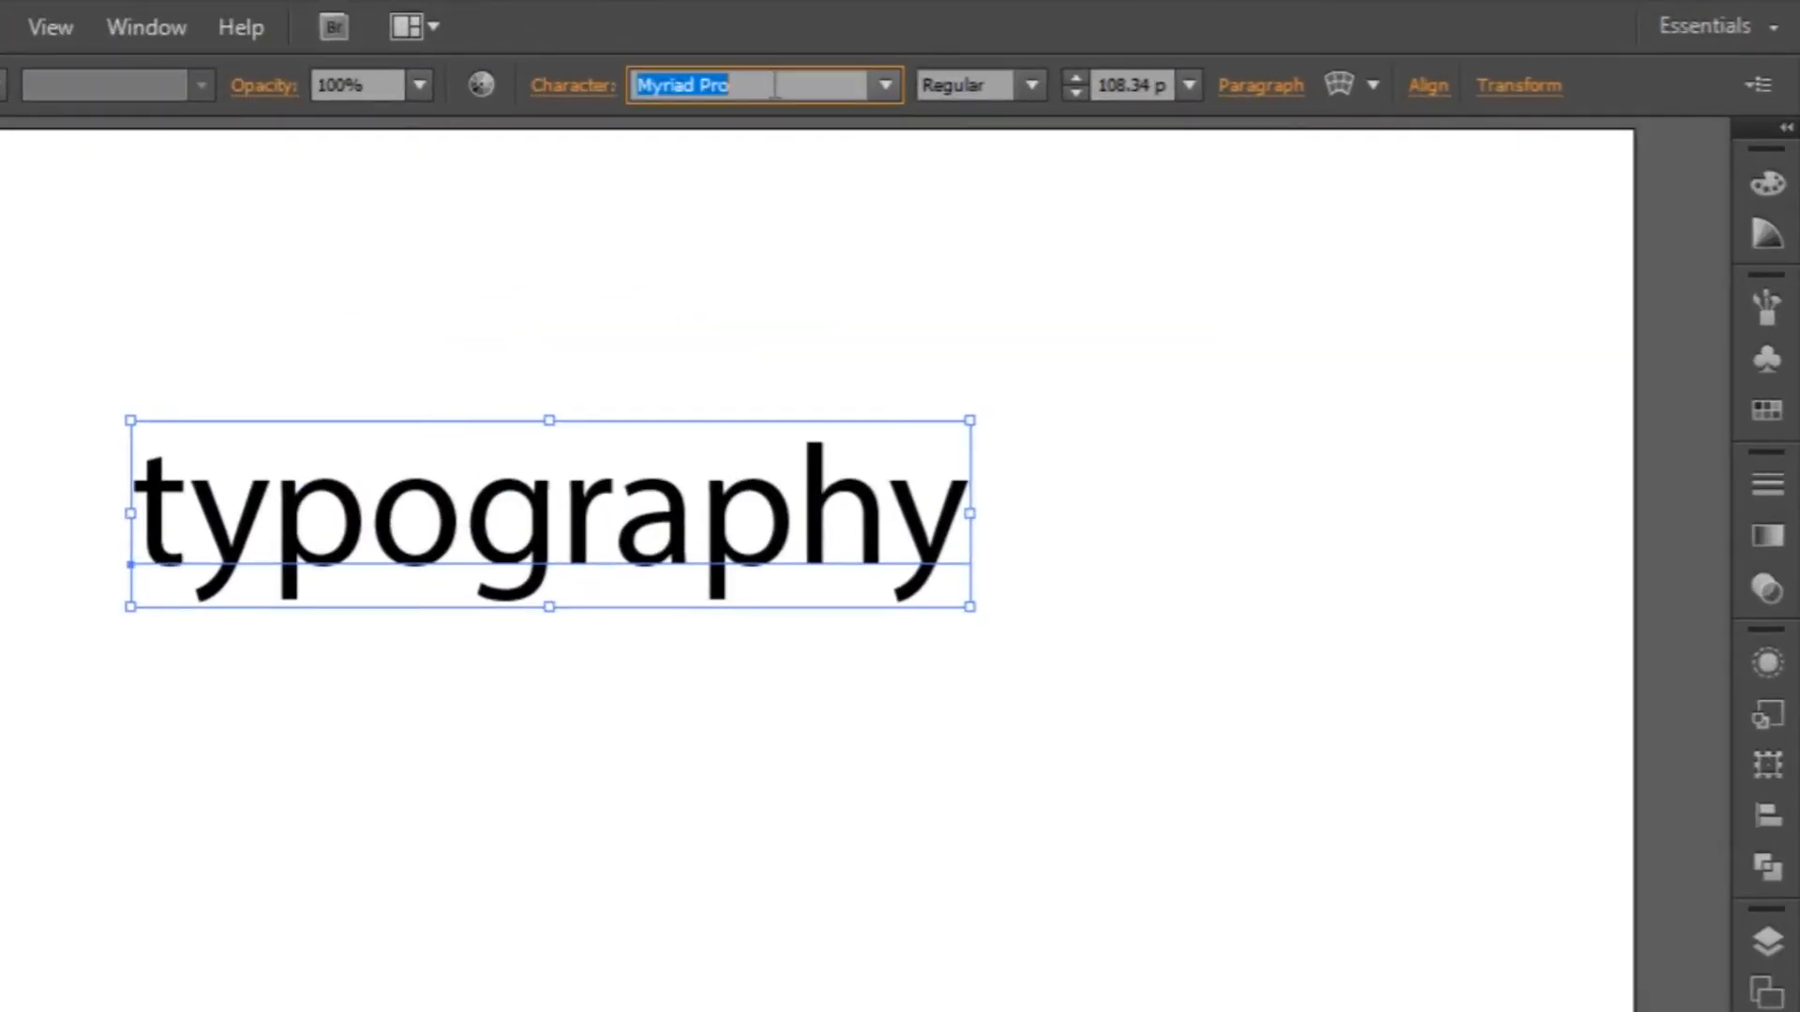
pyautogui.write('Freestyle Script')
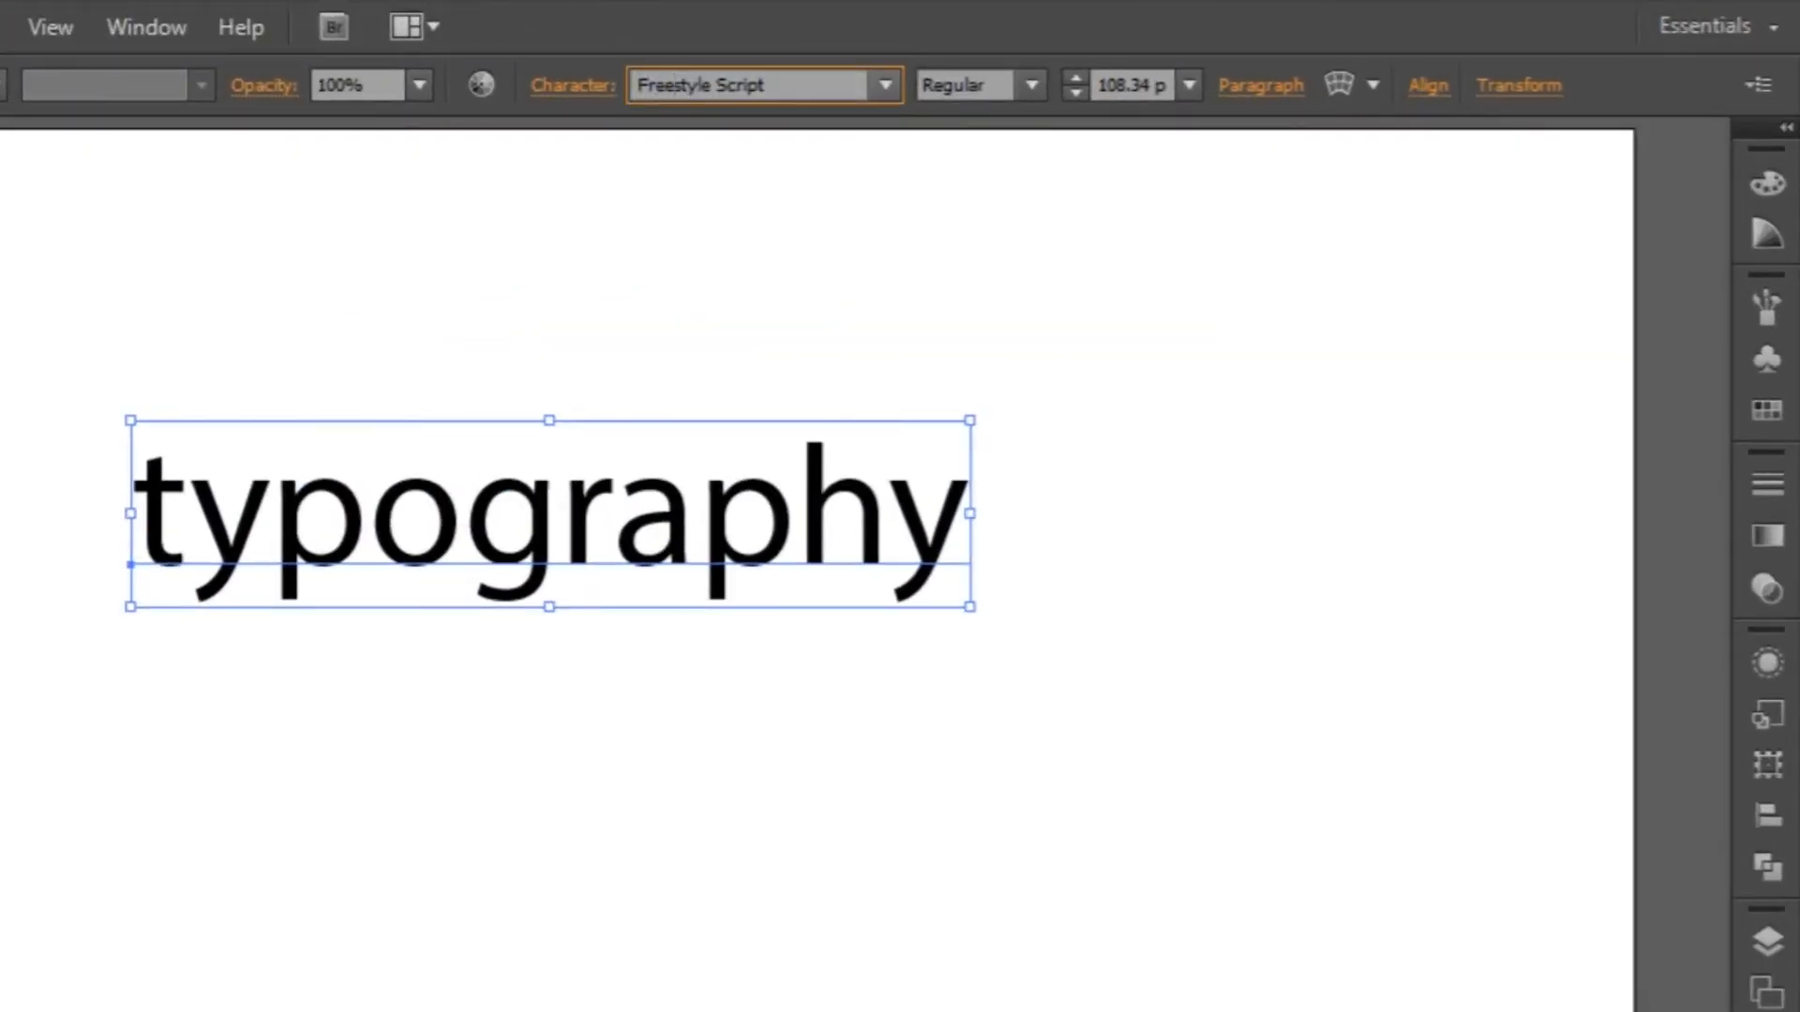
pyautogui.press('Return')
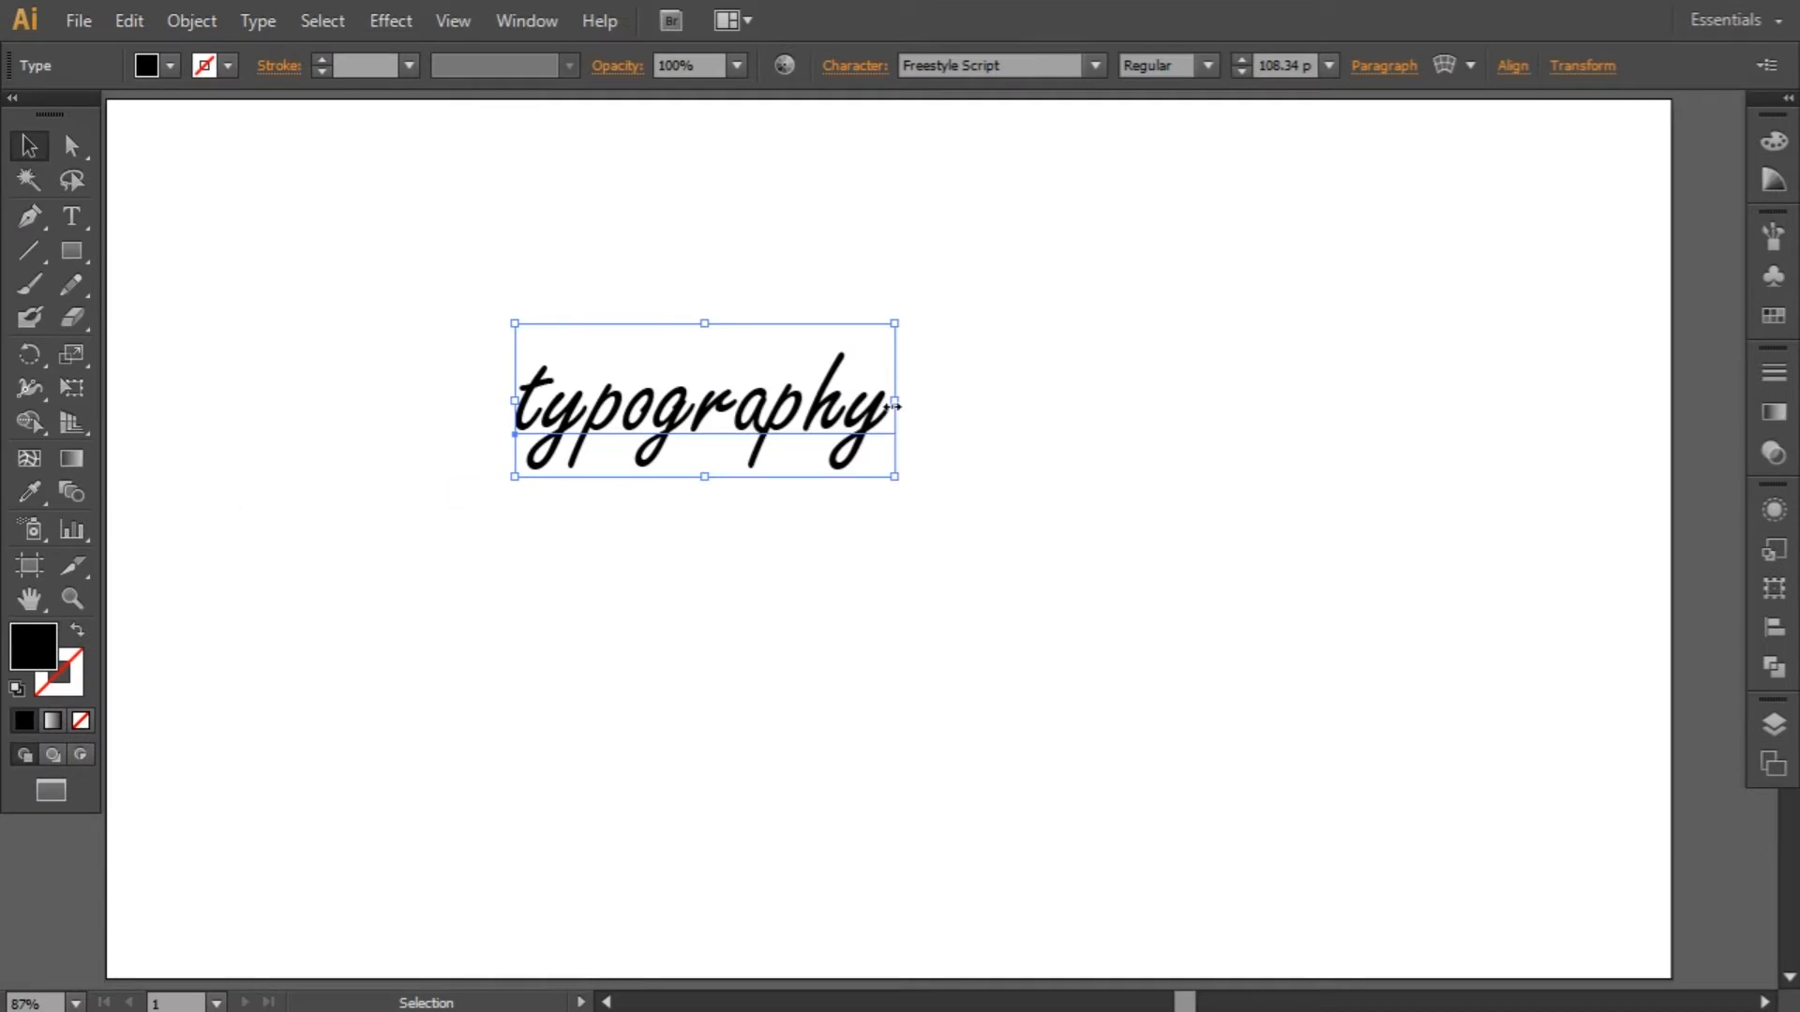
# Step: Enlarge the "typography" text proportionally to about 231 pt and position it in the upper middle of the artboard
pyautogui.moveTo(894, 406); pyautogui.dragTo(1109, 386)
pyautogui.moveTo(839, 434); pyautogui.dragTo(1029, 434)
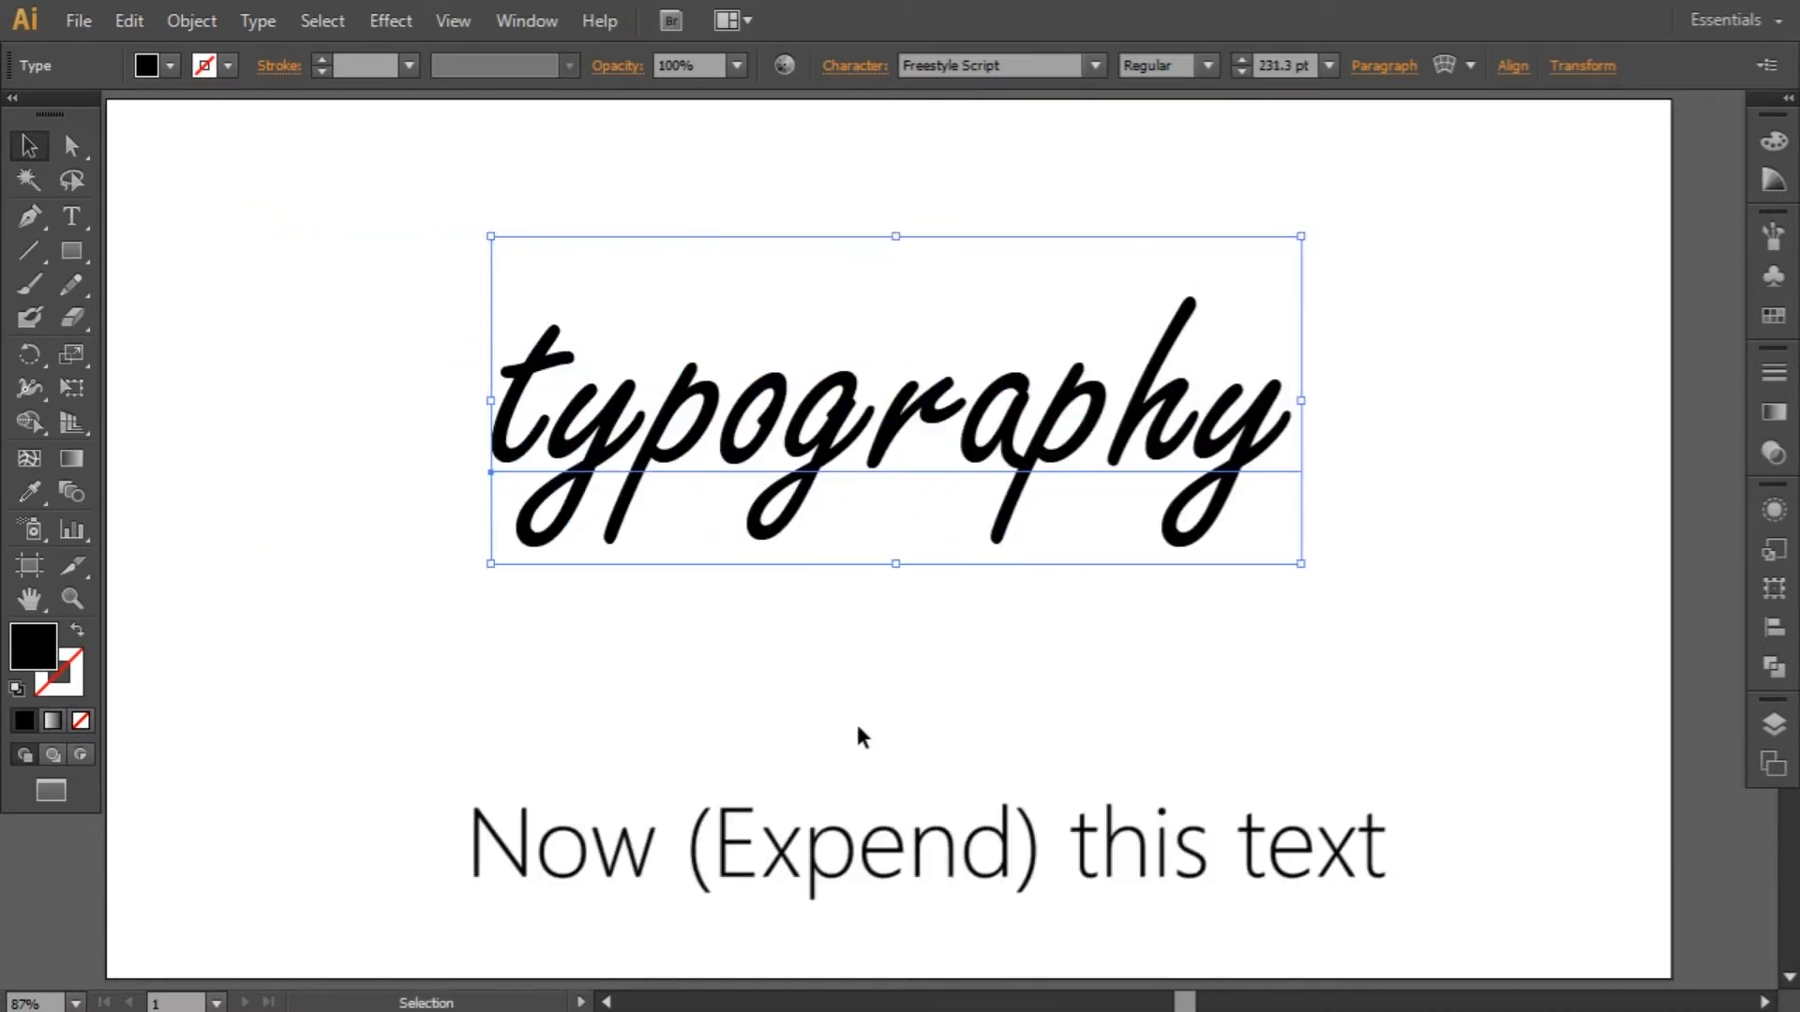
pyautogui.click(886, 643)
pyautogui.moveTo(852, 469); pyautogui.dragTo(847, 508)
pyautogui.click(796, 562)
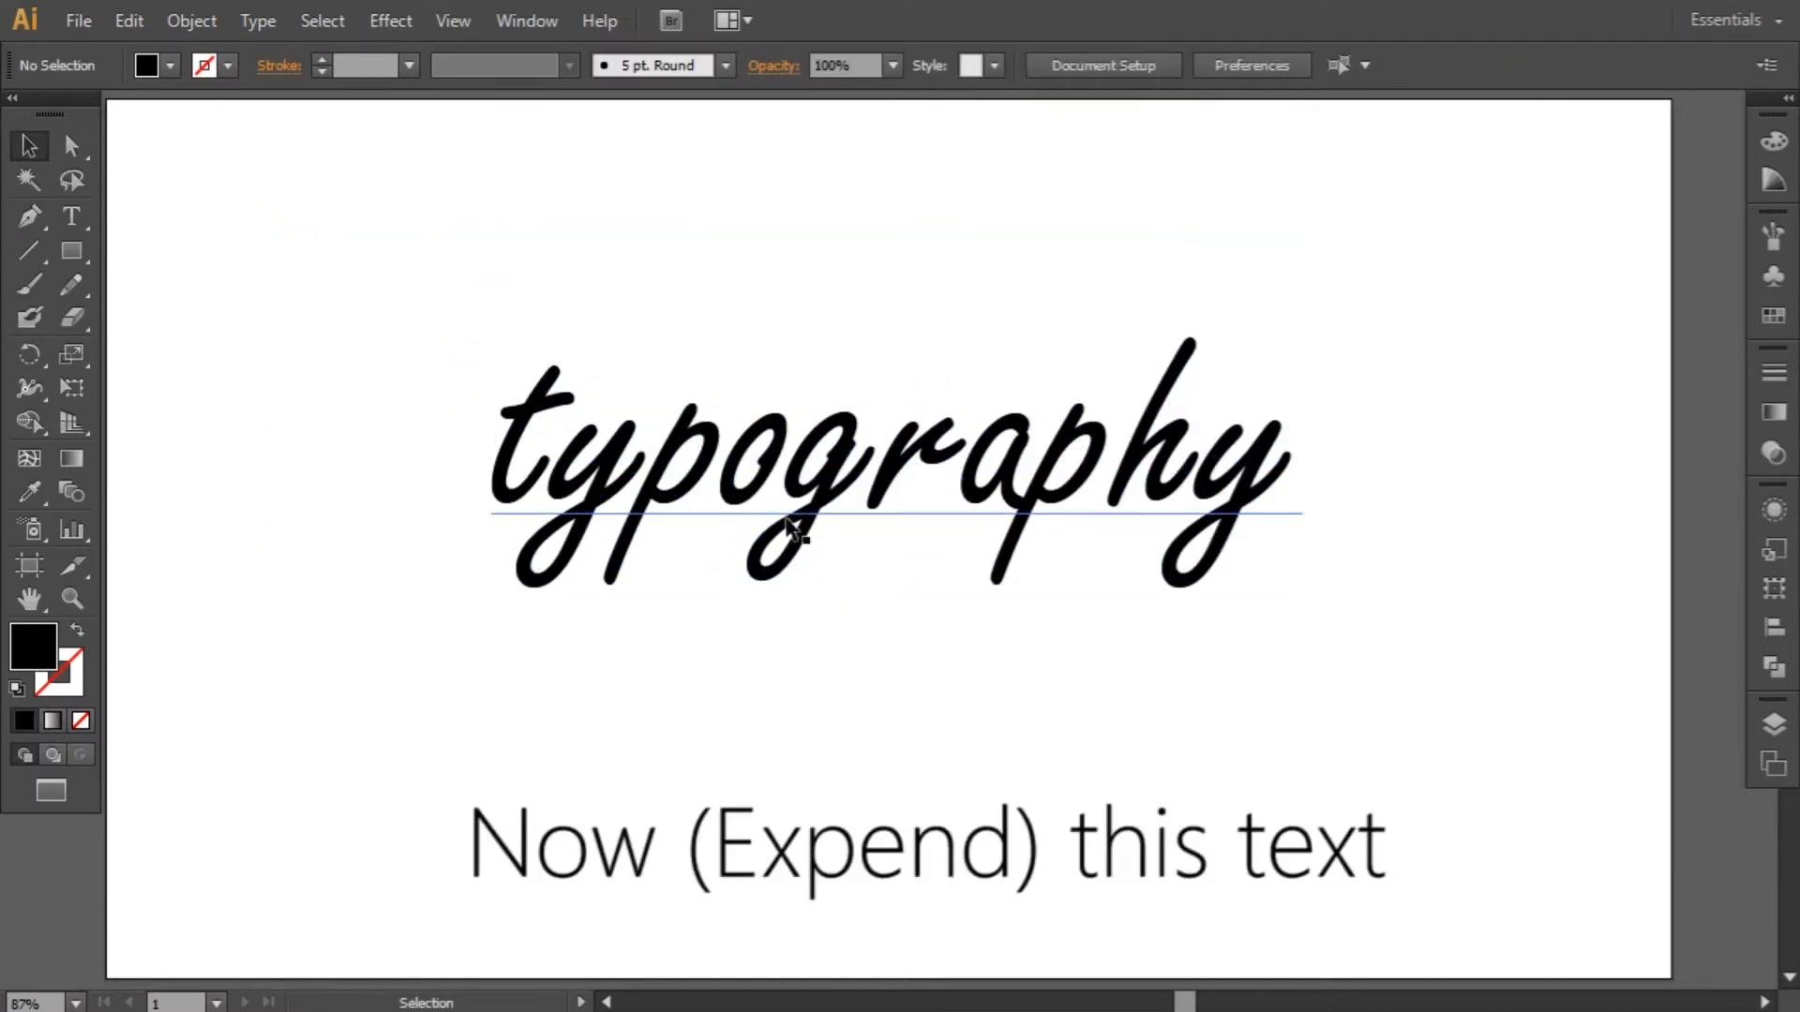
# Step: Expand the text's object and fill into outlines, and enlarge the resulting lettering slightly about its centre
pyautogui.click(837, 496)
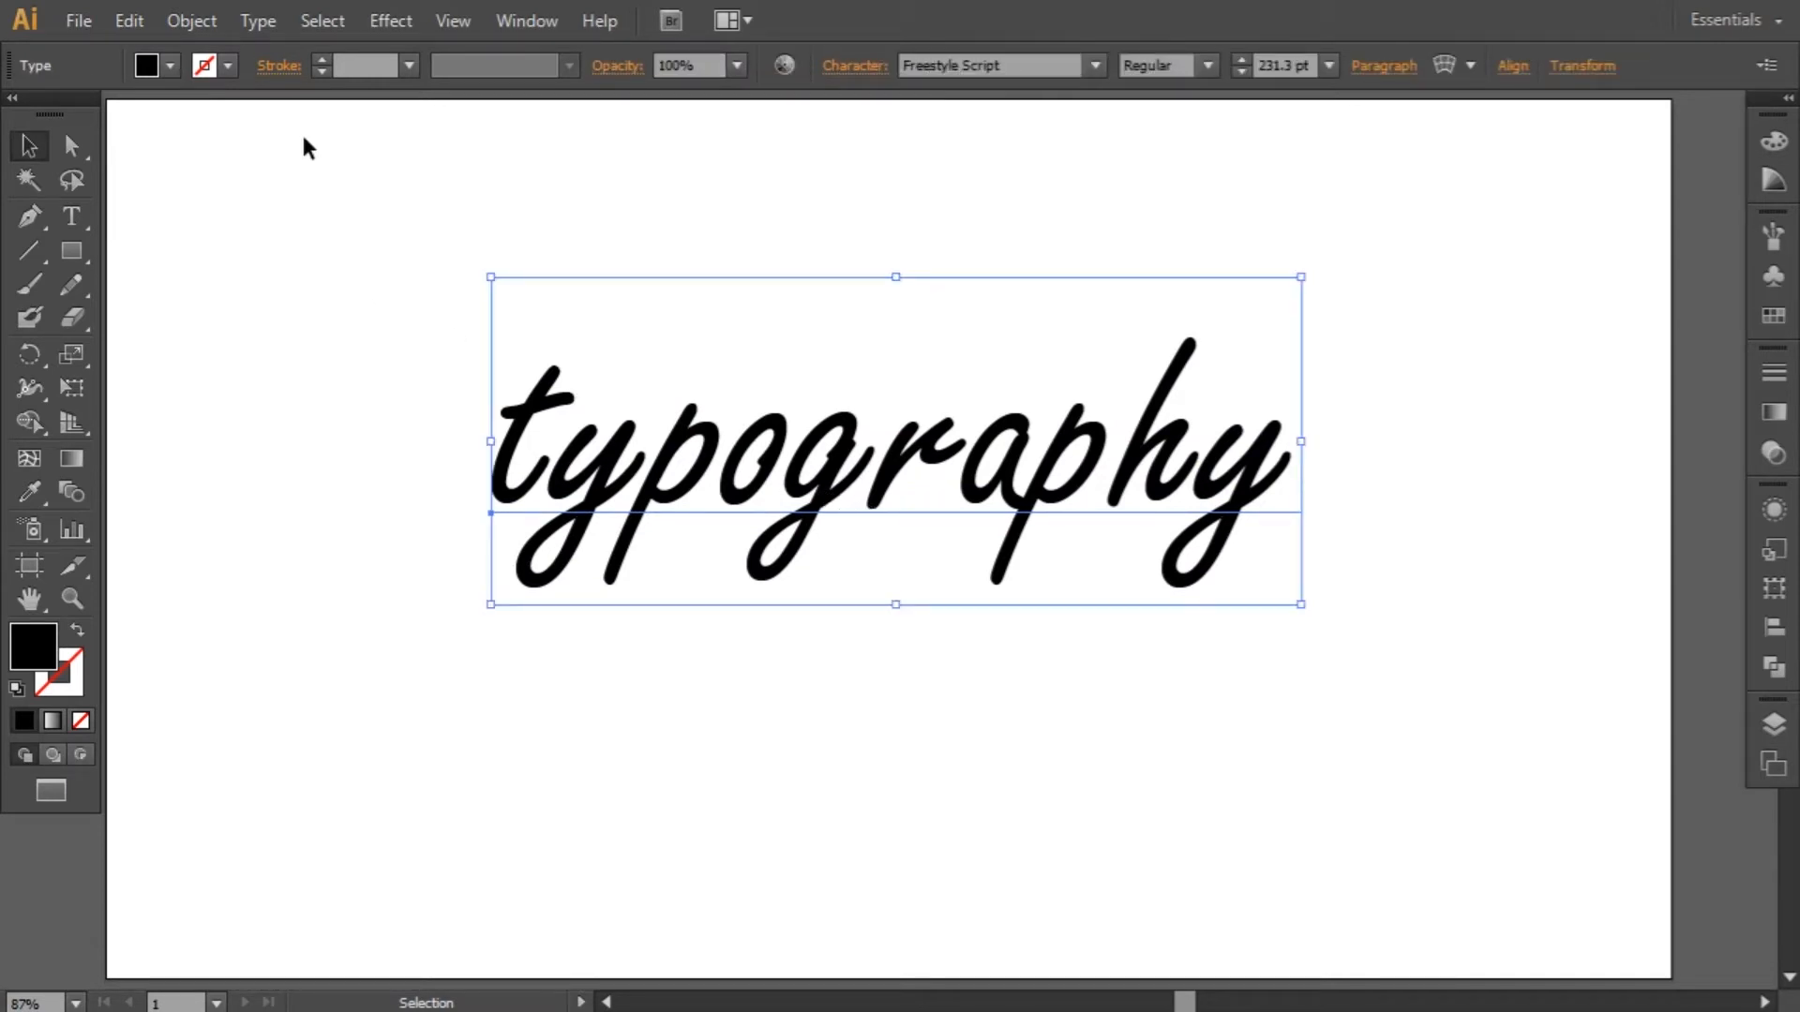
pyautogui.click(191, 20)
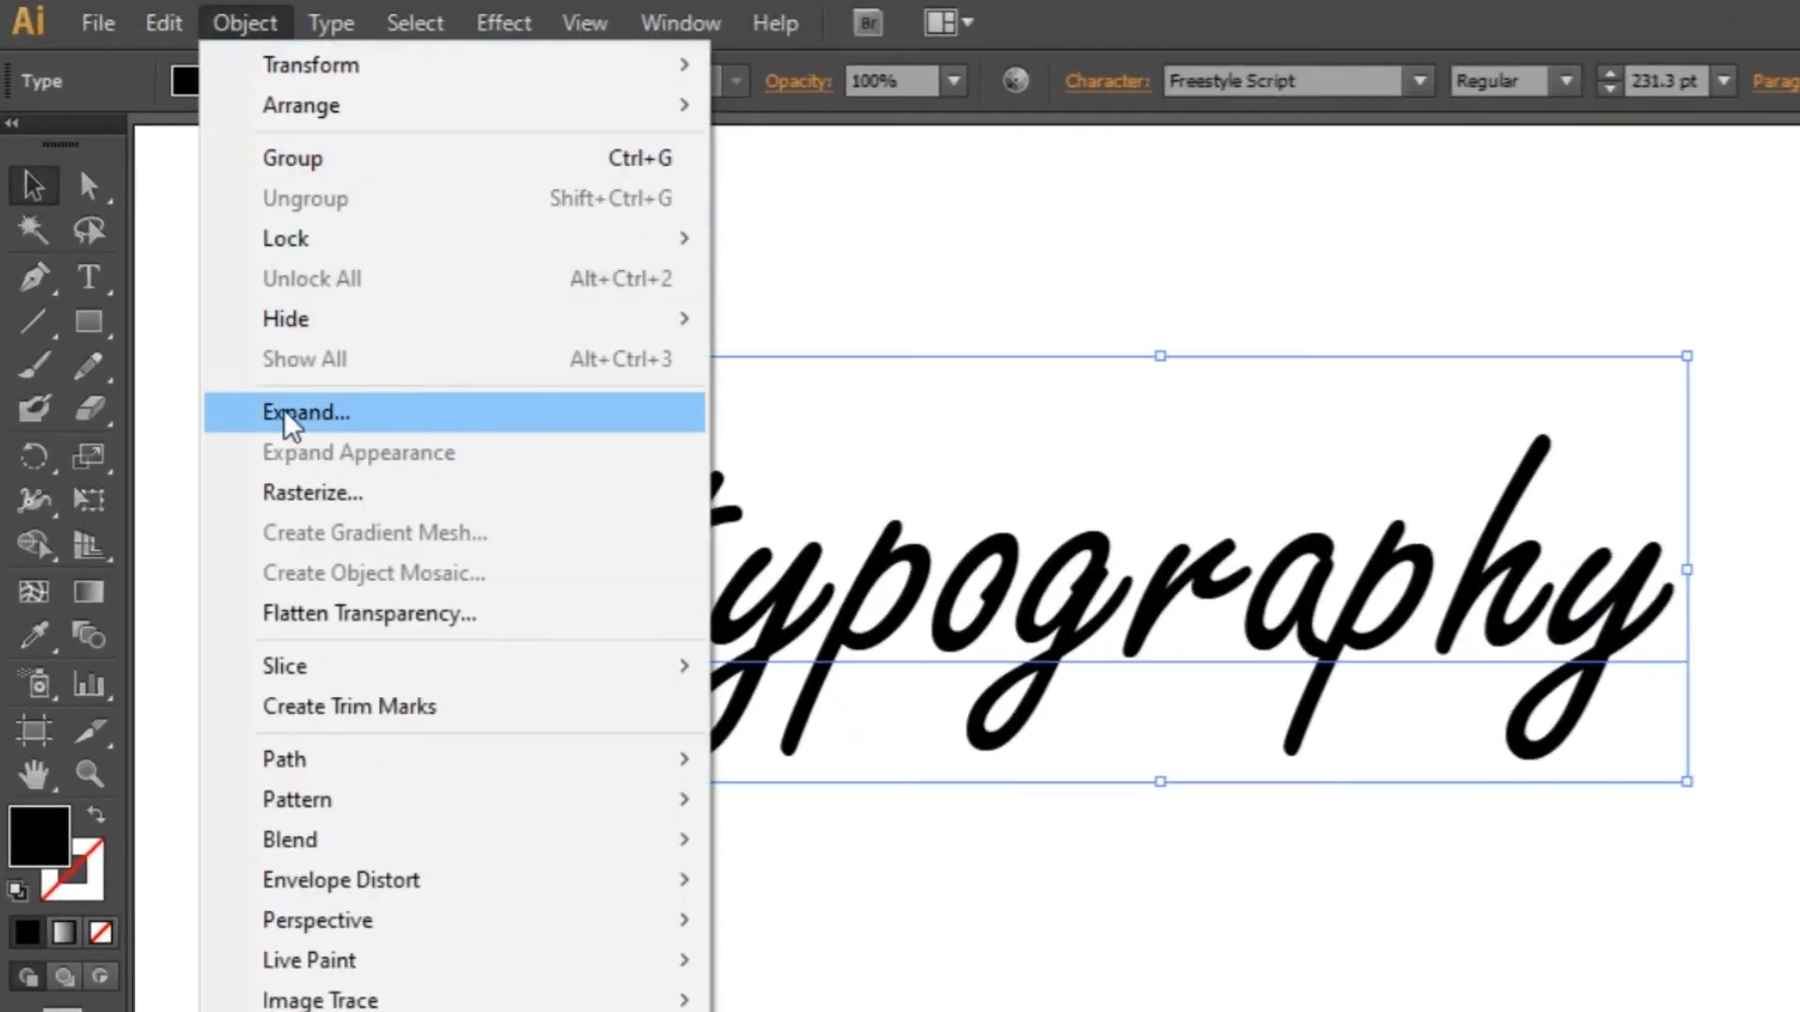
pyautogui.click(330, 430)
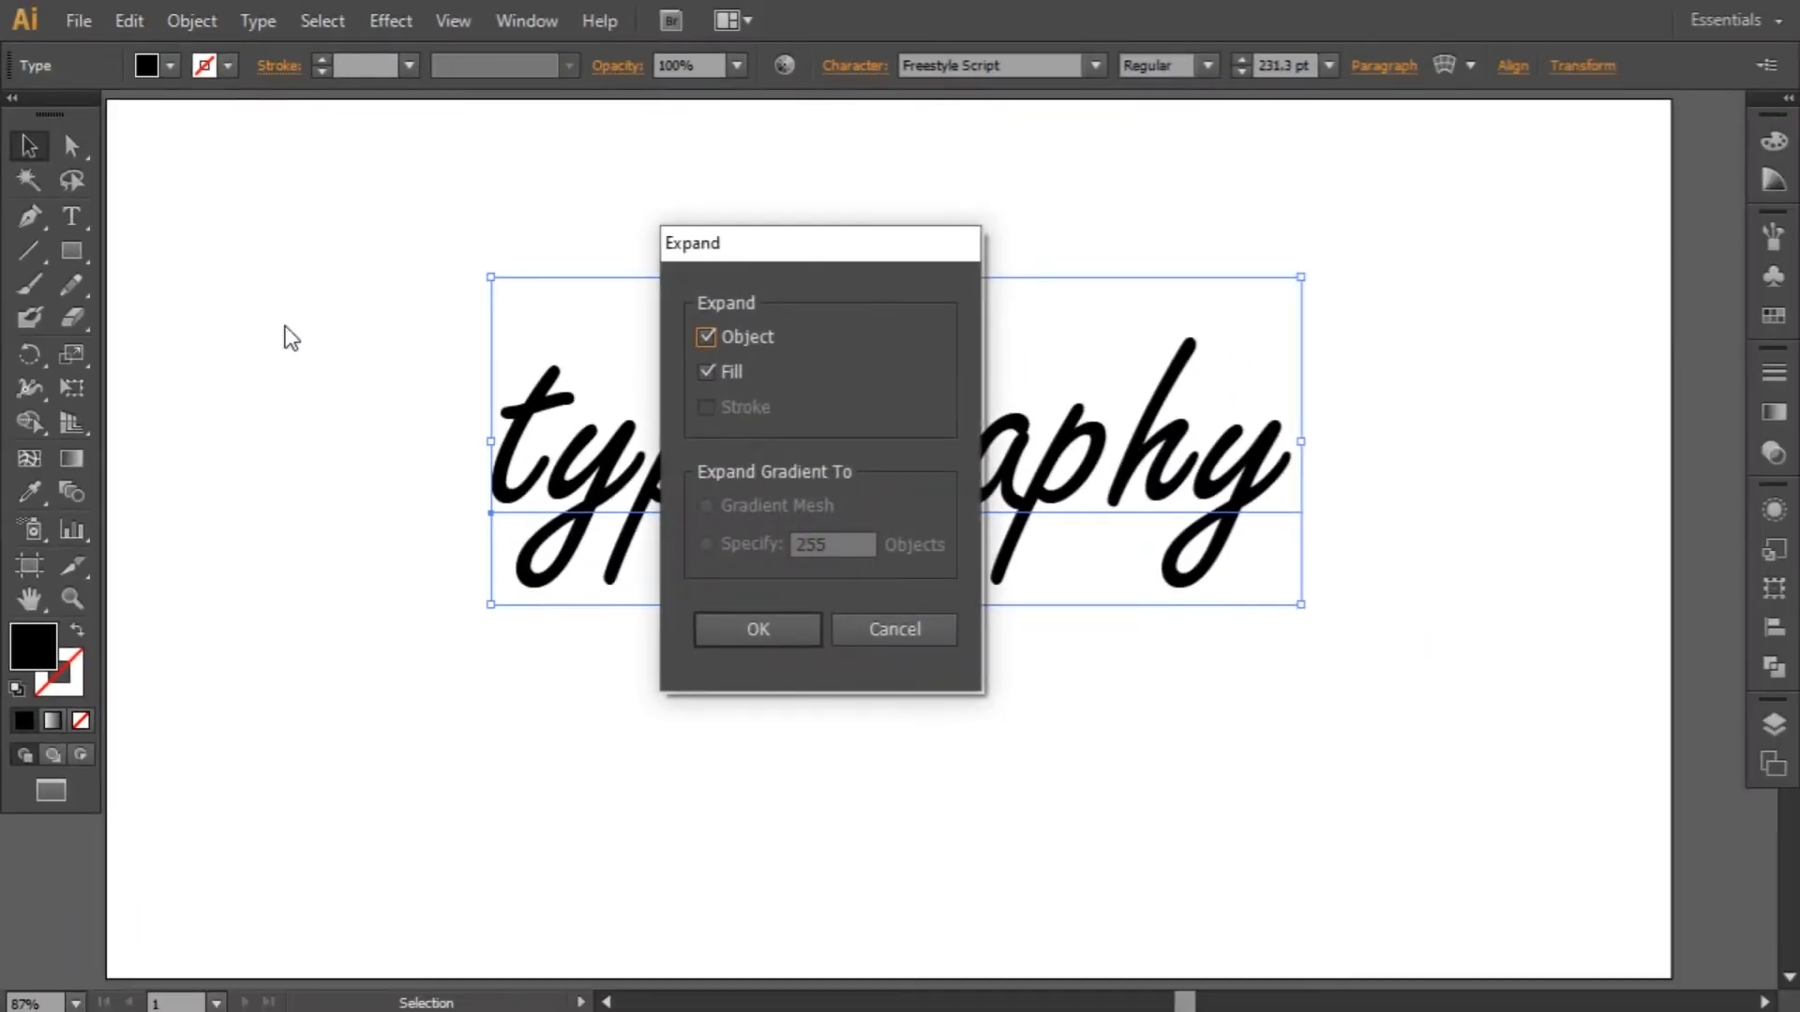
pyautogui.click(758, 630)
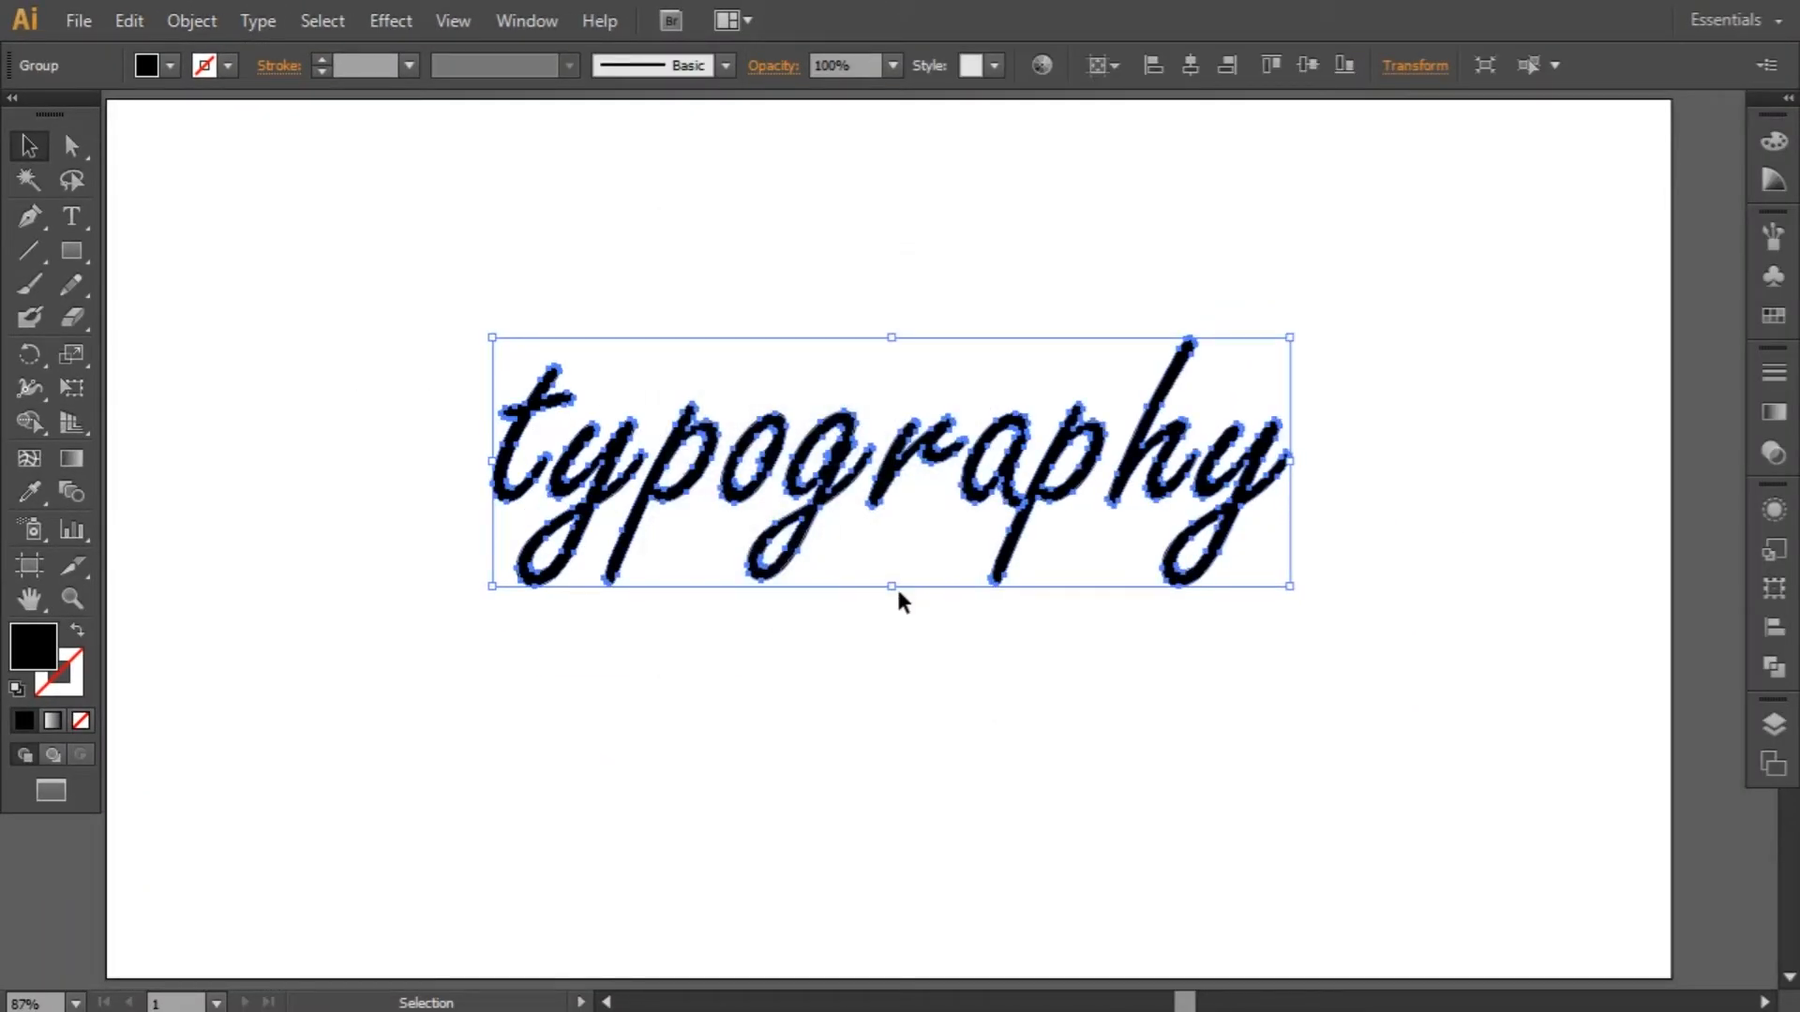
pyautogui.moveTo(889, 588); pyautogui.dragTo(890, 617)
pyautogui.click(883, 624)
# Step: Offset the paths of the expanded lettering by 5 px with miter joins and a miter limit of 4
pyautogui.click(872, 500)
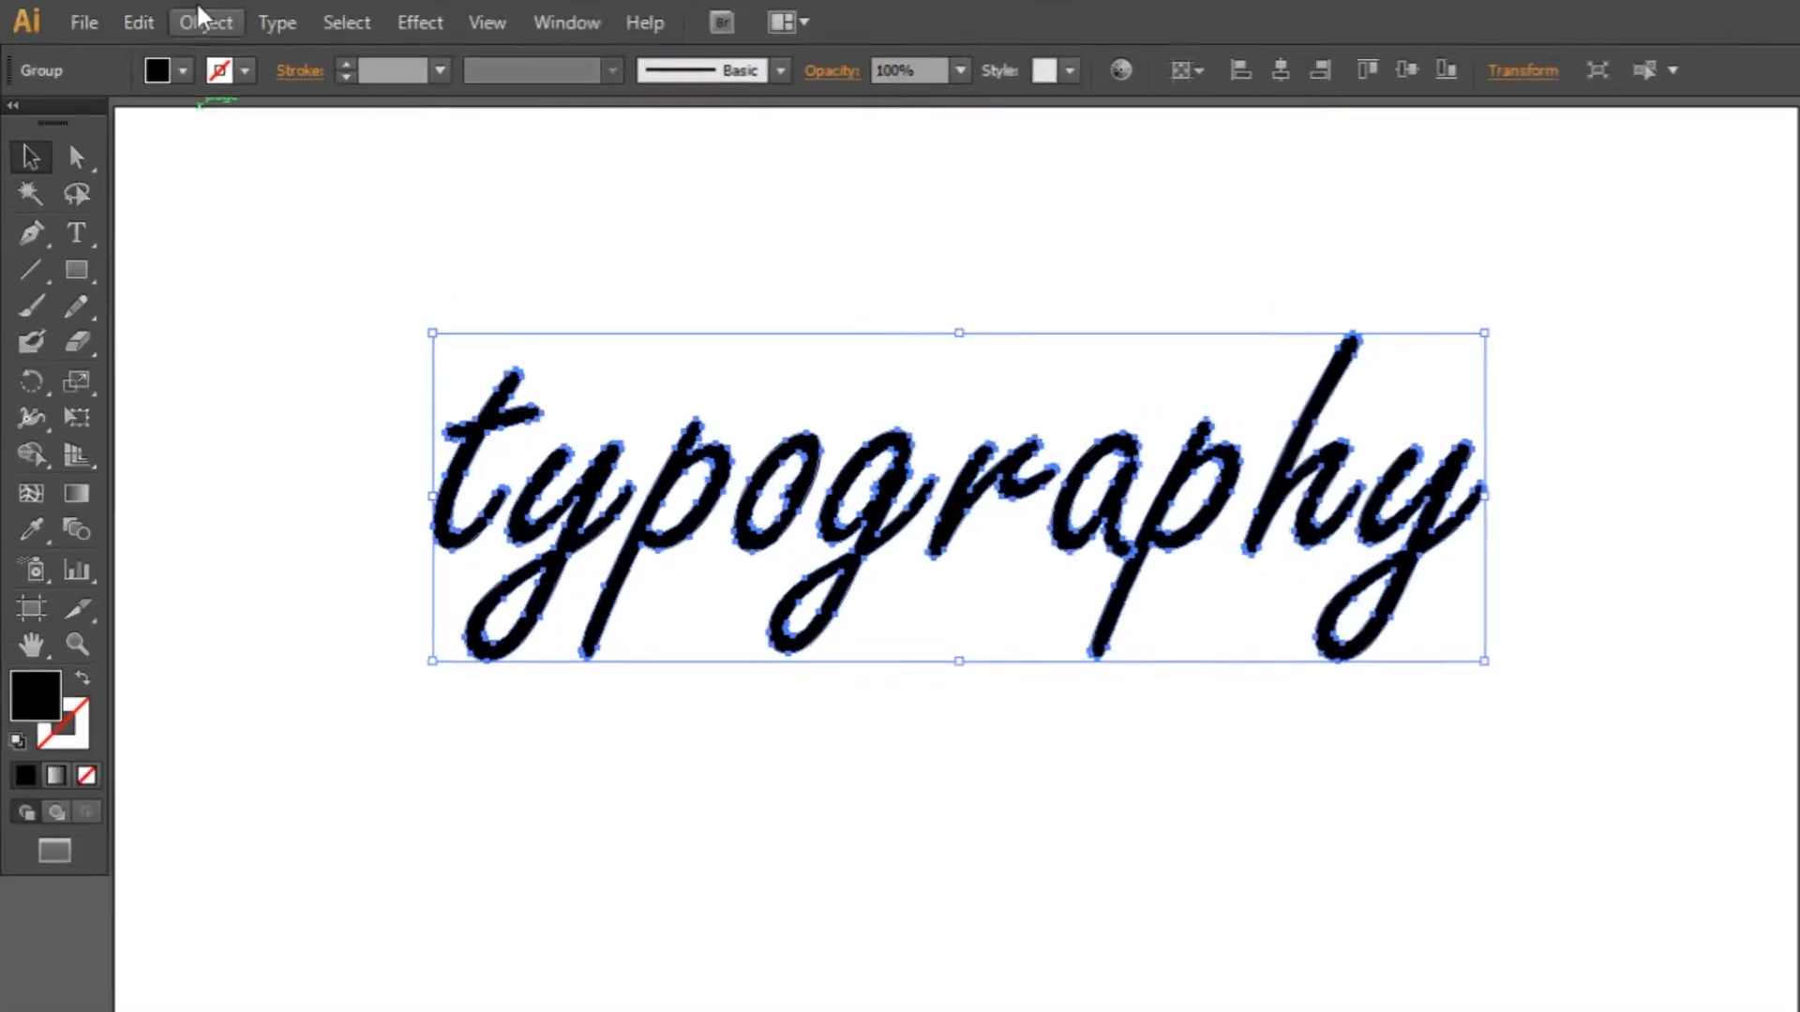
pyautogui.click(192, 20)
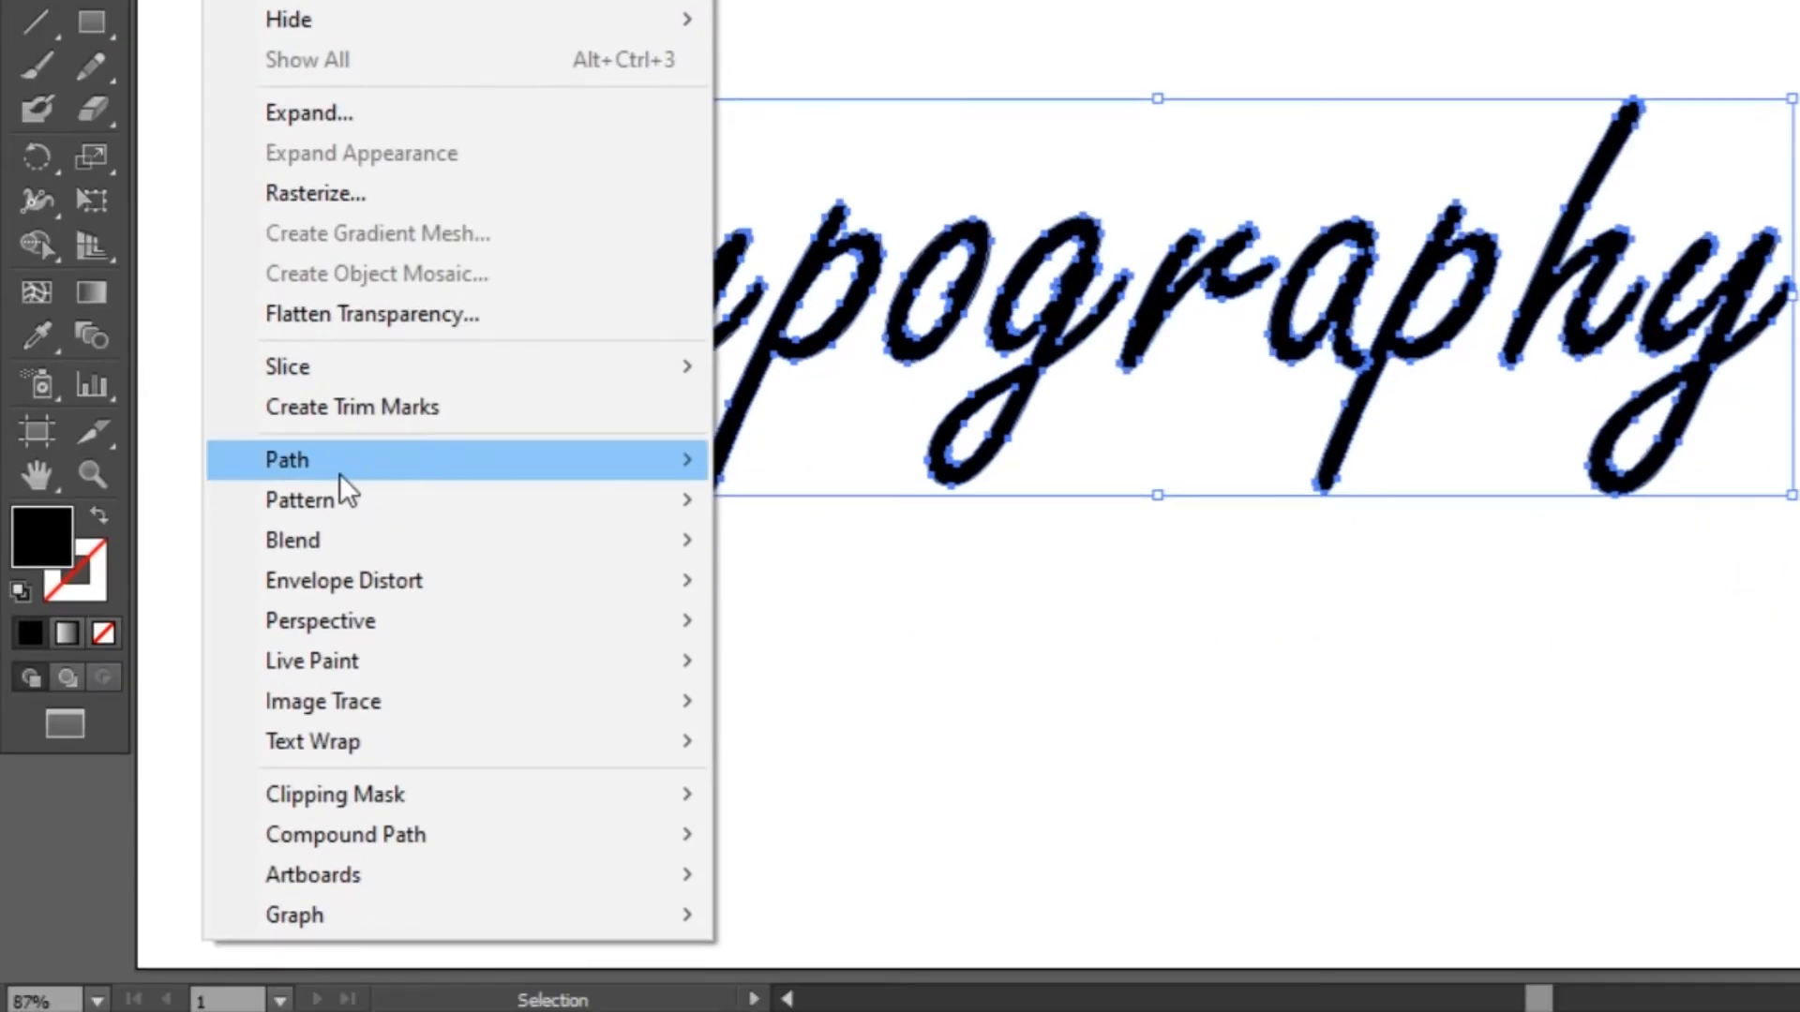
pyautogui.moveTo(322, 474)
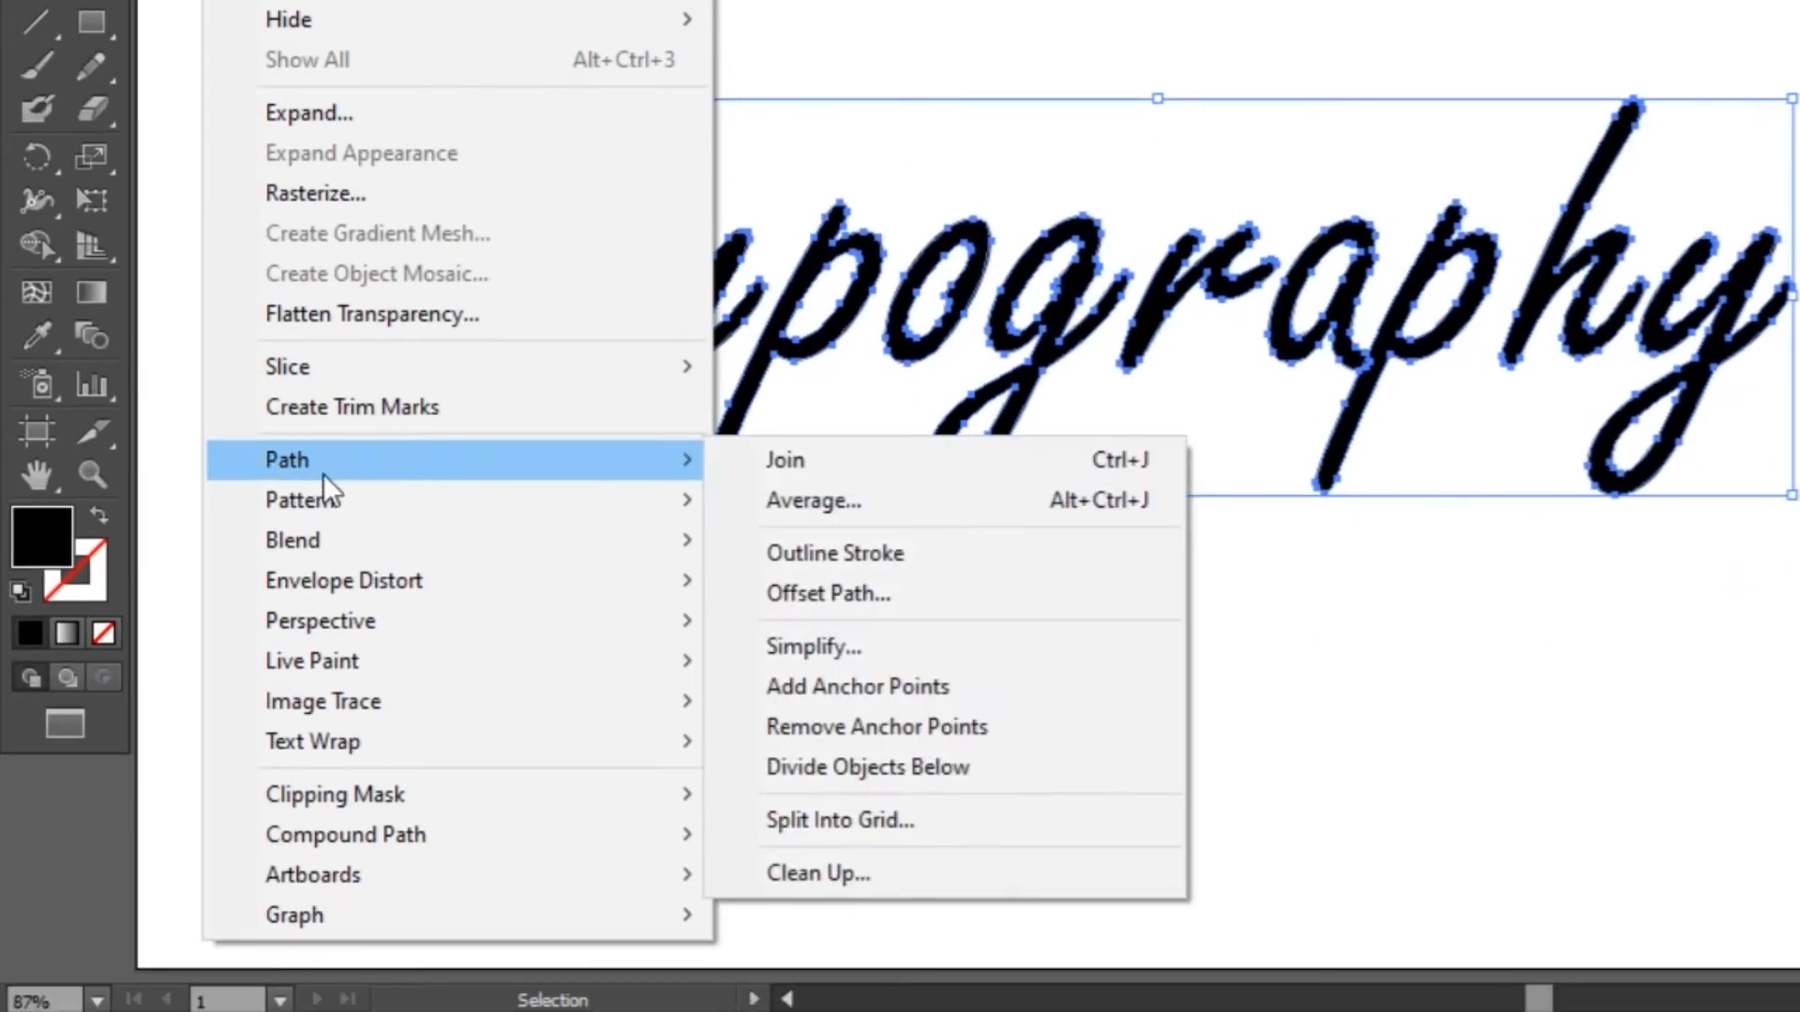
pyautogui.click(853, 595)
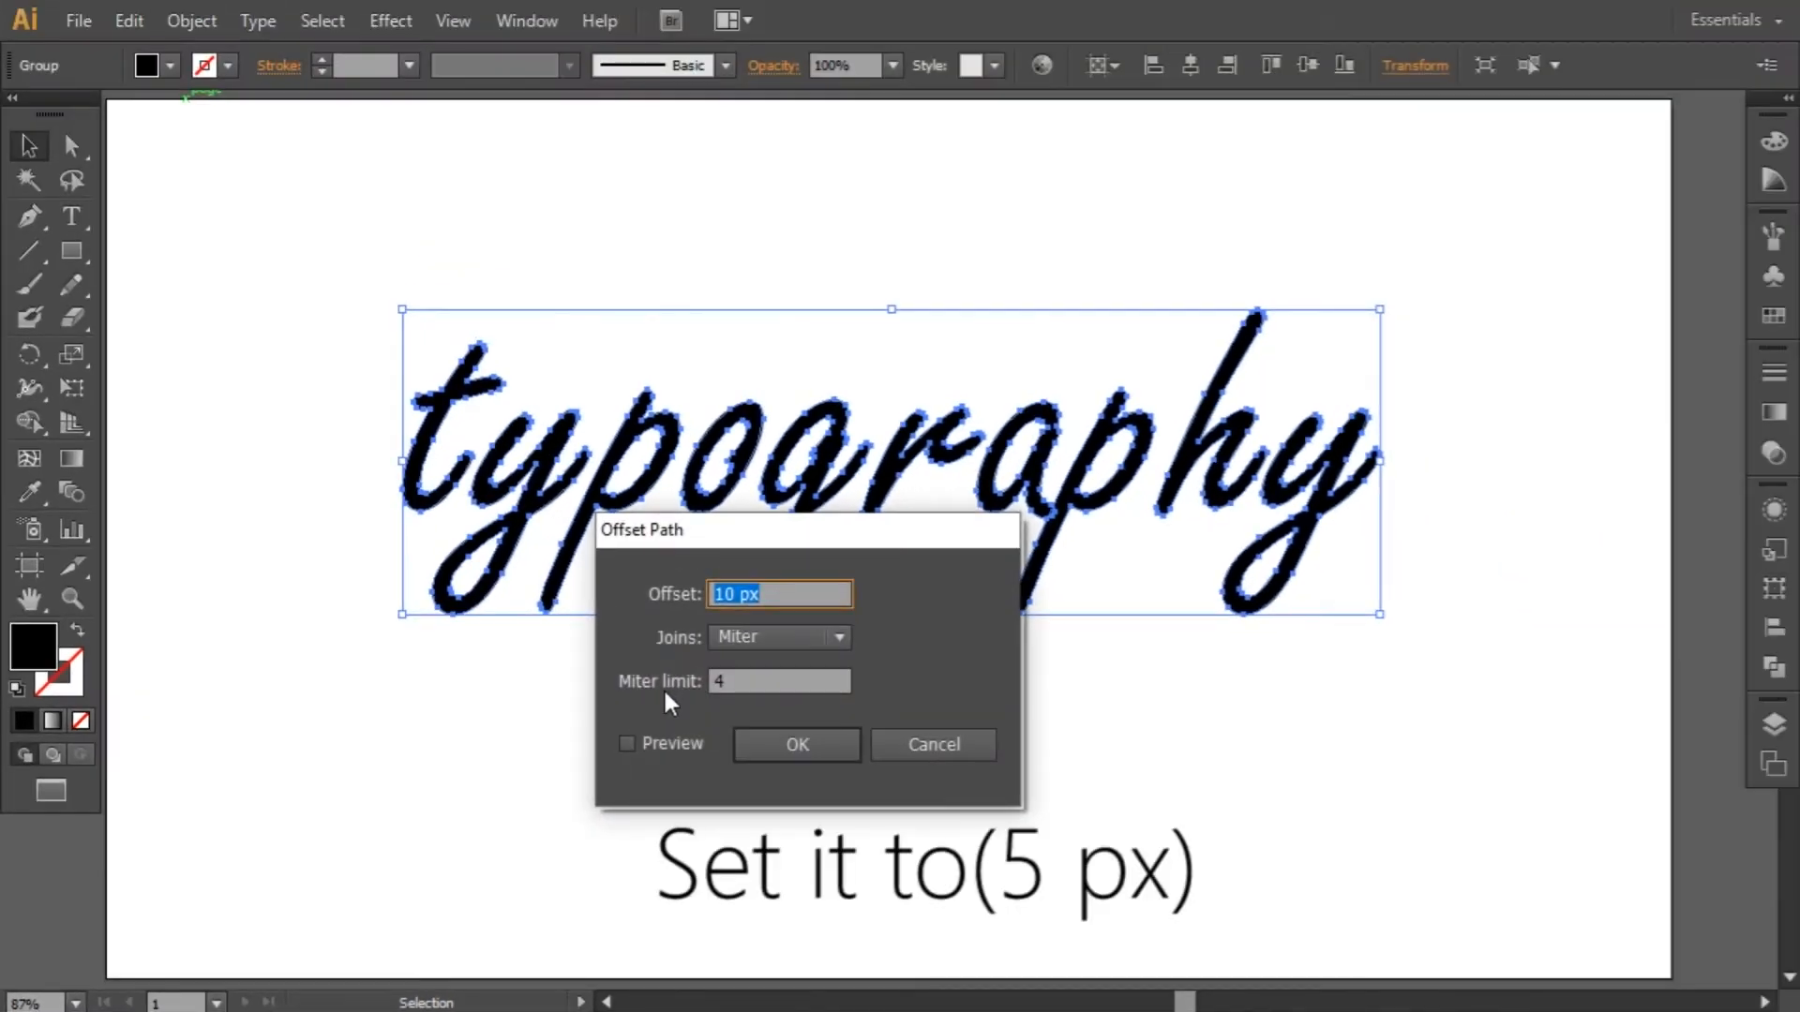
pyautogui.write('55')
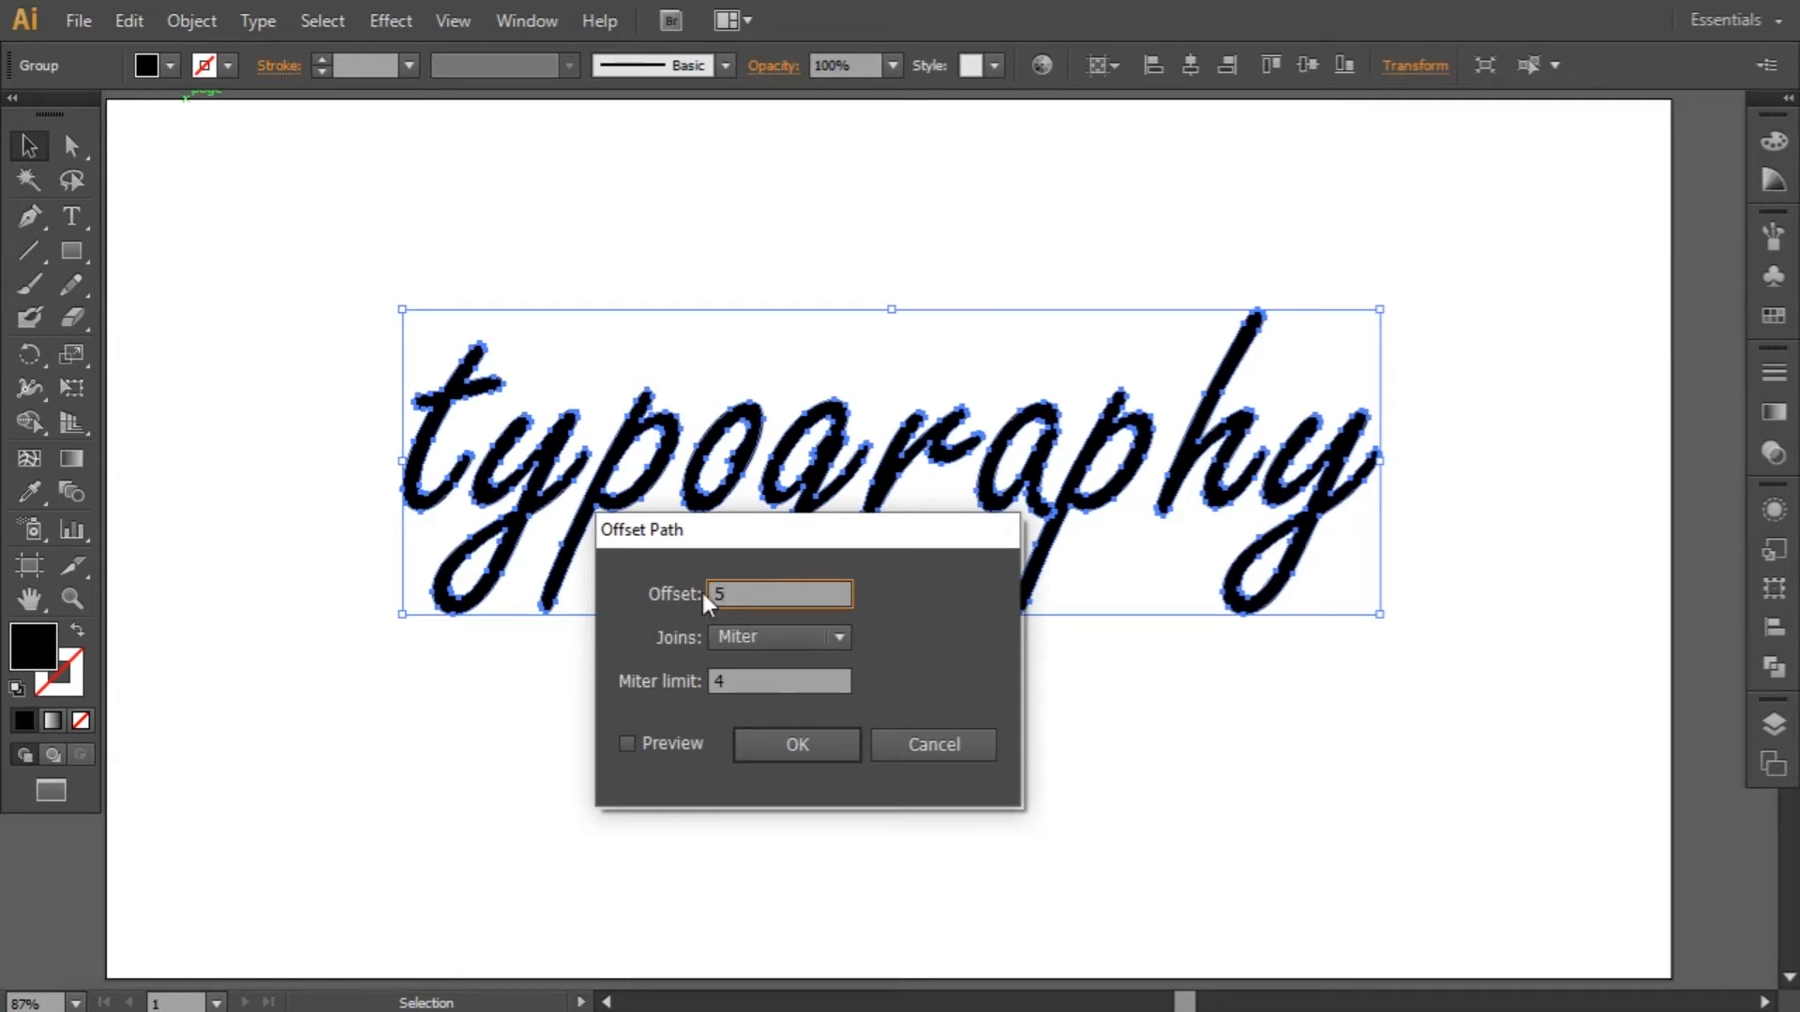
pyautogui.click(679, 735)
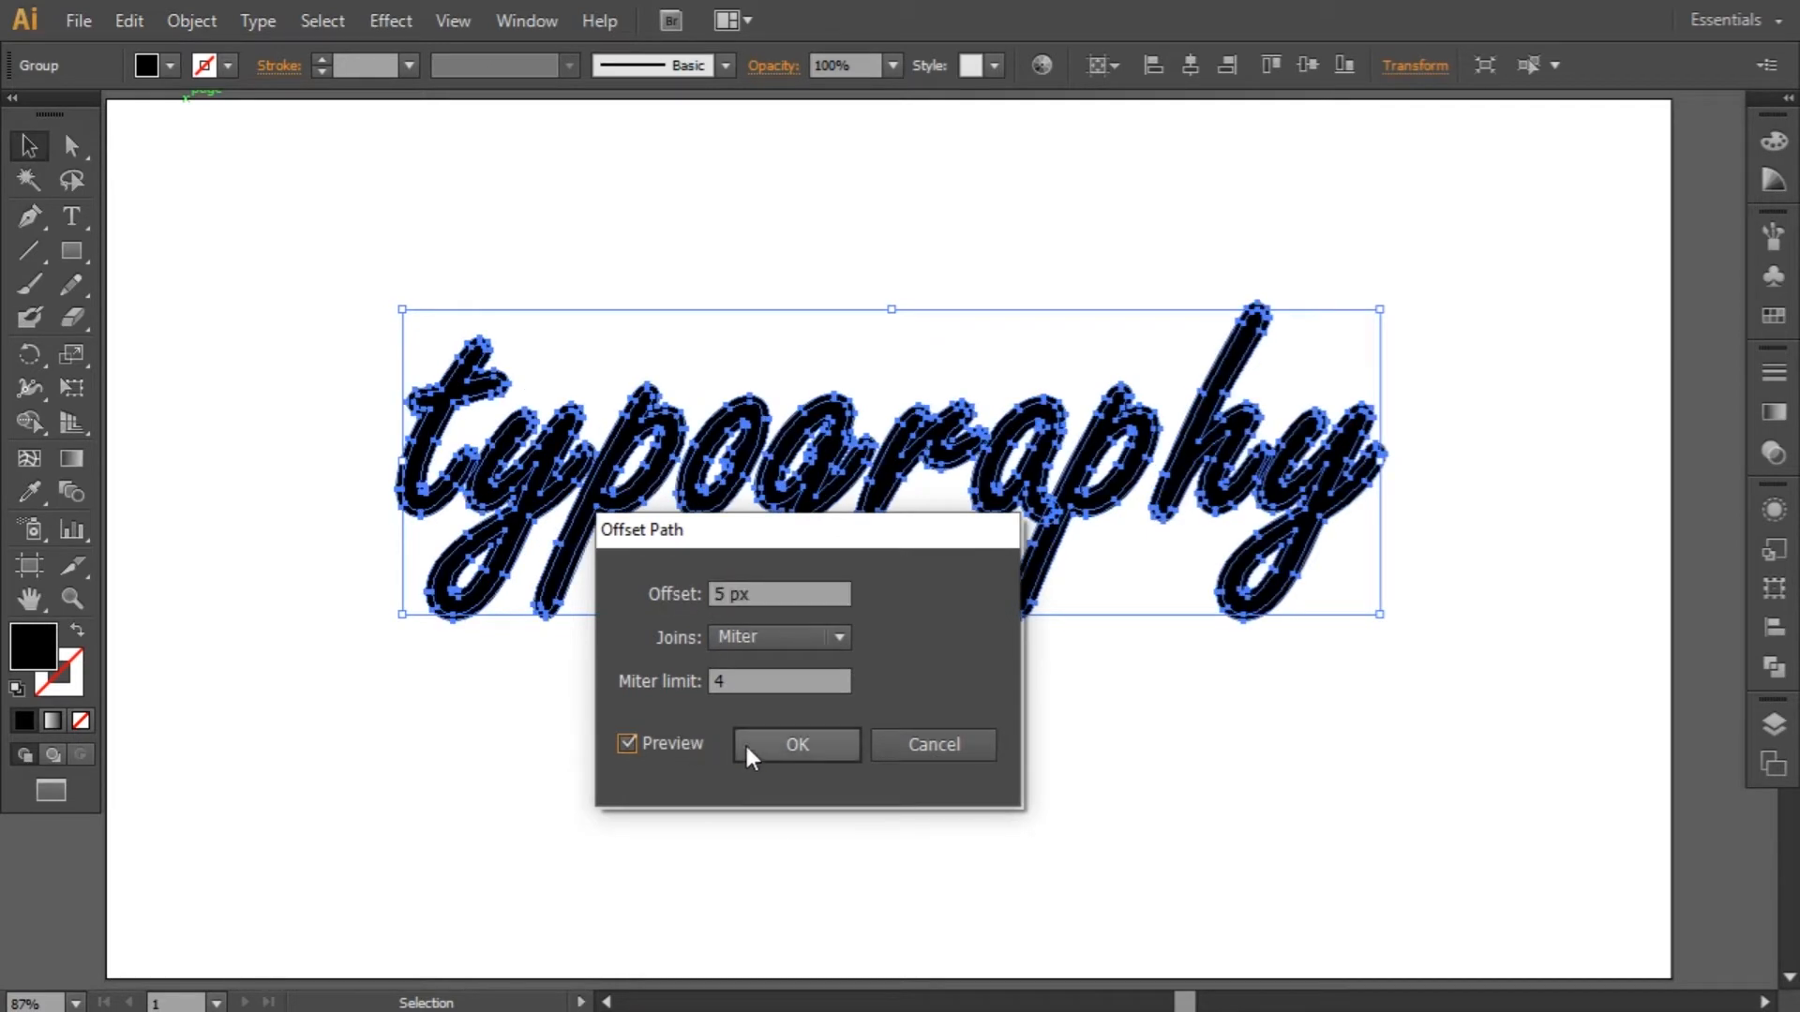
pyautogui.click(797, 745)
pyautogui.click(795, 747)
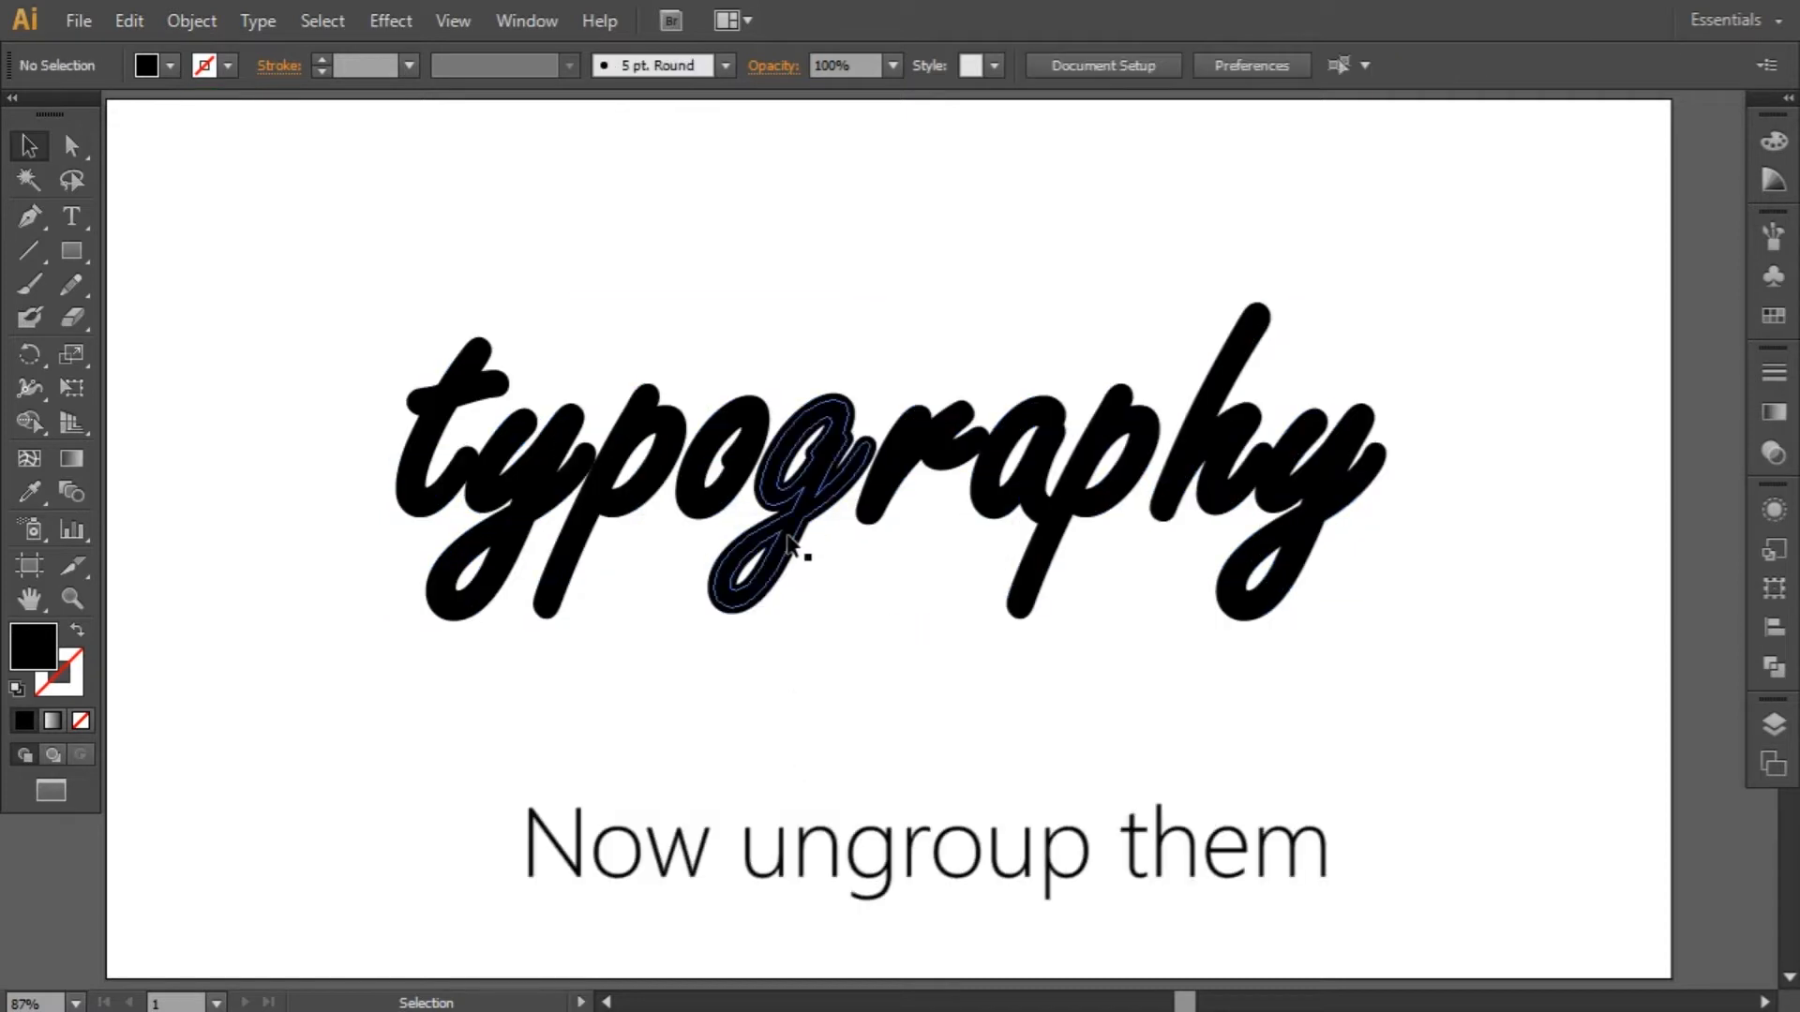
# Step: Ungroup the original and offset letter shapes
pyautogui.click(778, 573)
pyautogui.rightClick(779, 573)
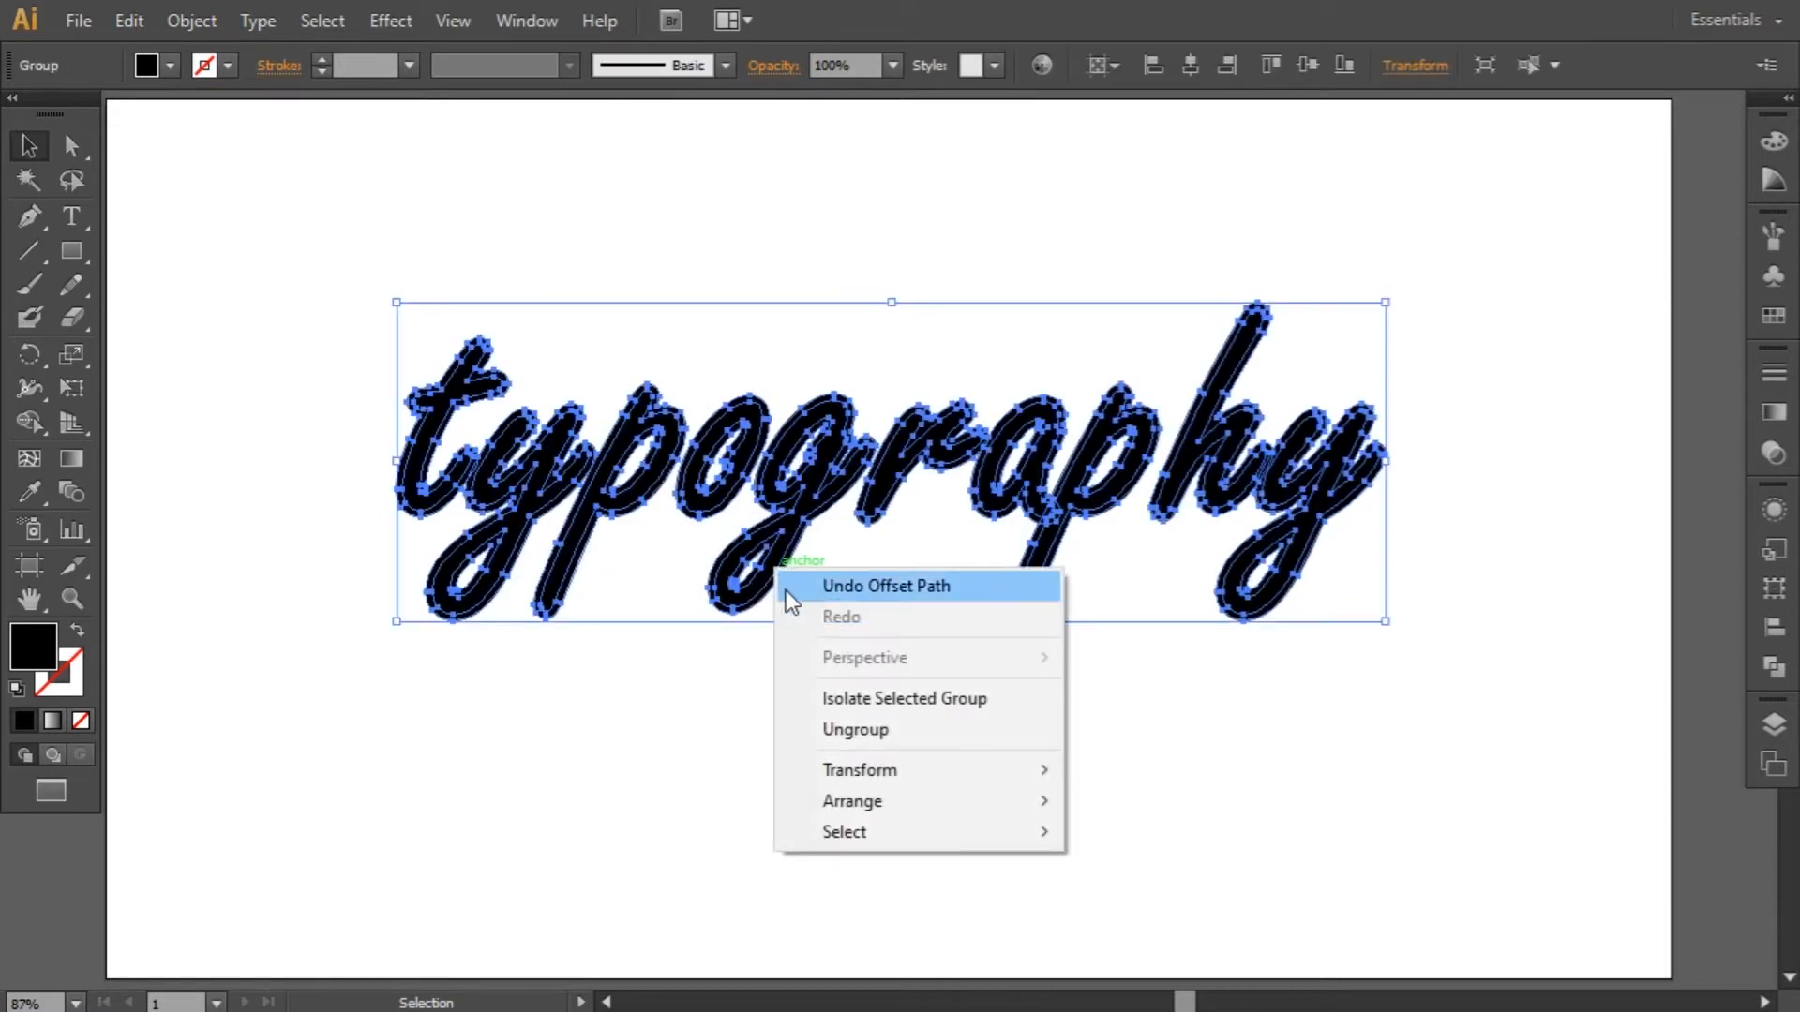
pyautogui.click(904, 739)
pyautogui.click(869, 725)
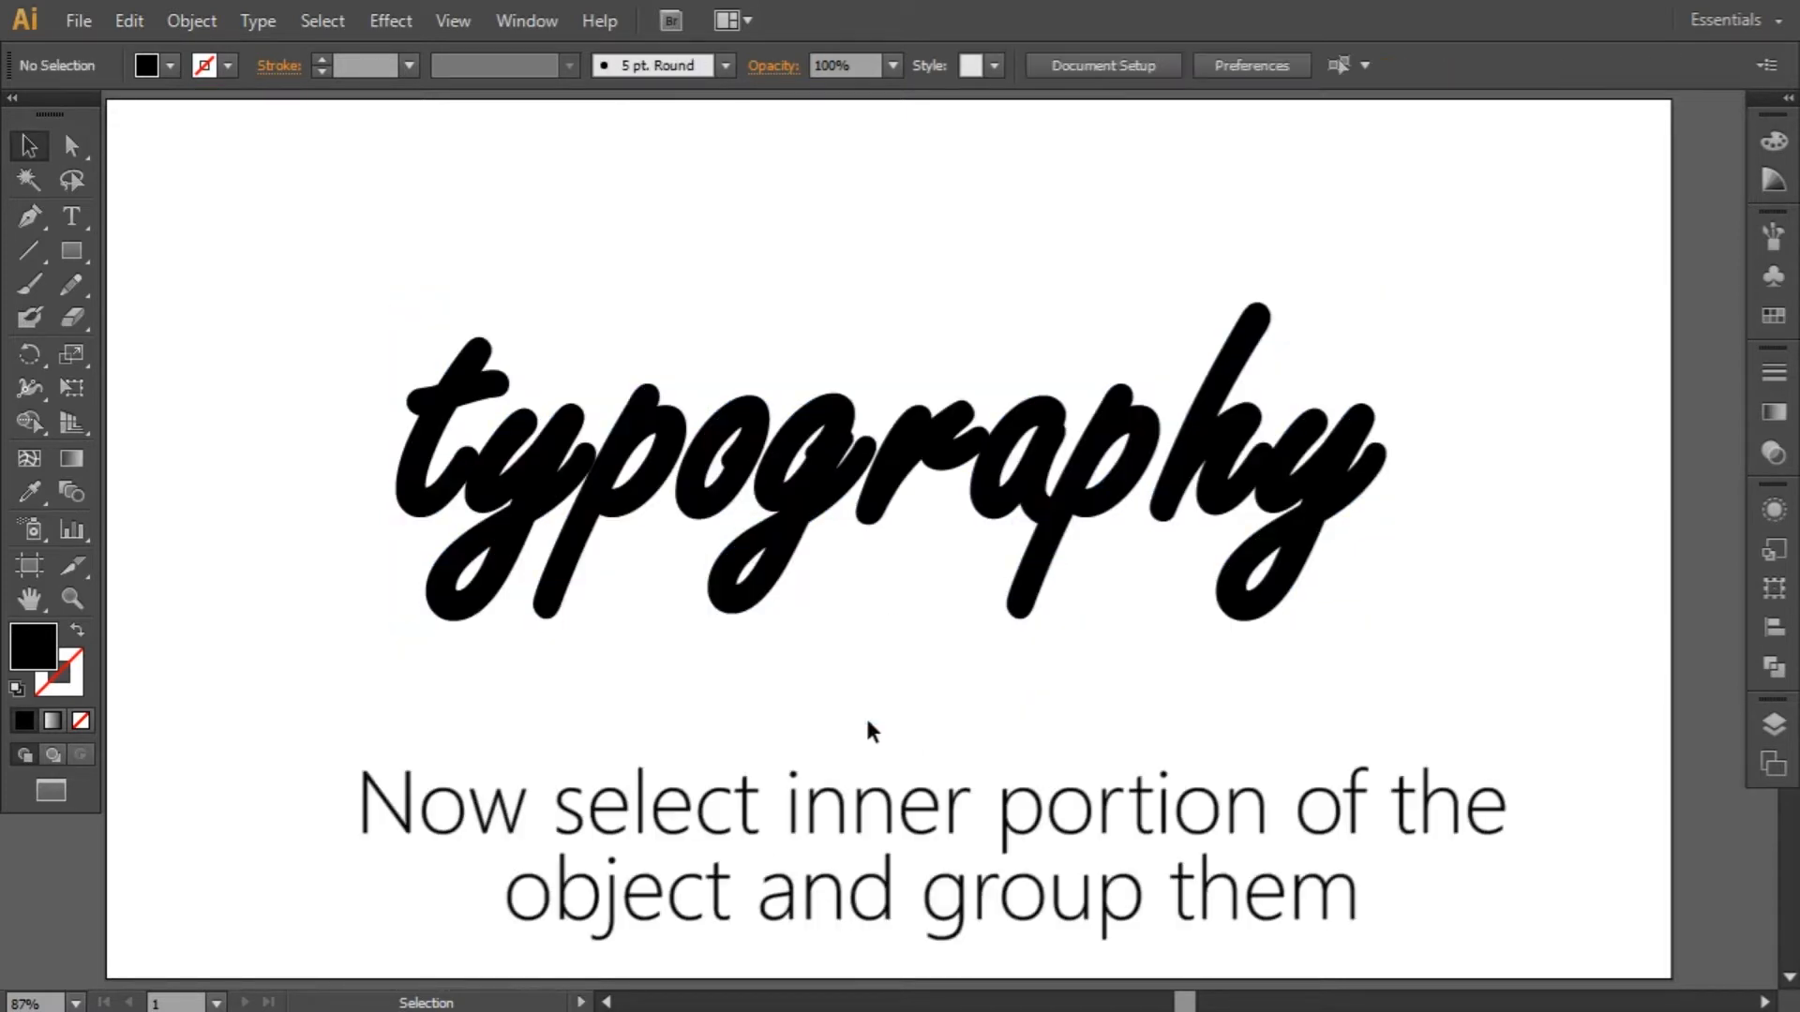
# Step: Select the inner shape of every letter in "typography" and group these shapes together
pyautogui.click(1256, 558)
pyautogui.keyDown('shift'); pyautogui.click(1183, 480); pyautogui.keyUp('shift')
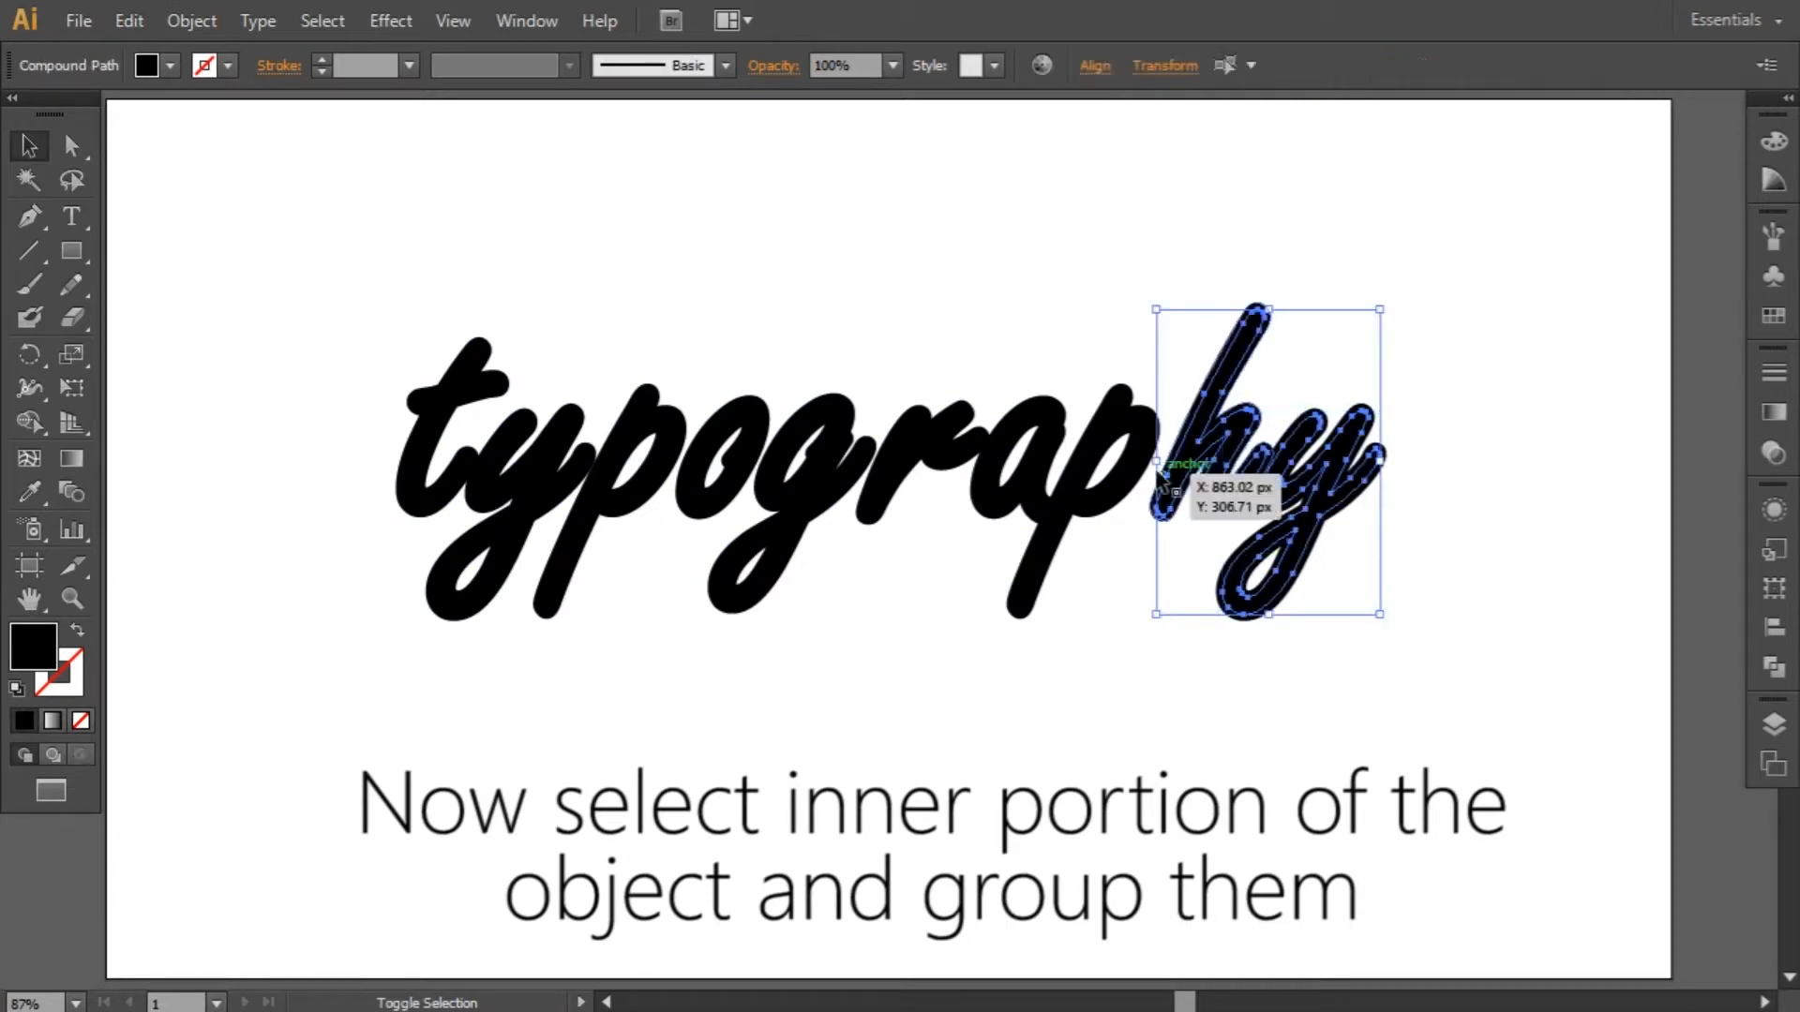
pyautogui.keyDown('shift'); pyautogui.click(1064, 509); pyautogui.keyUp('shift')
pyautogui.keyDown('shift'); pyautogui.click(997, 492); pyautogui.keyUp('shift')
pyautogui.keyDown('shift'); pyautogui.click(888, 480); pyautogui.keyUp('shift')
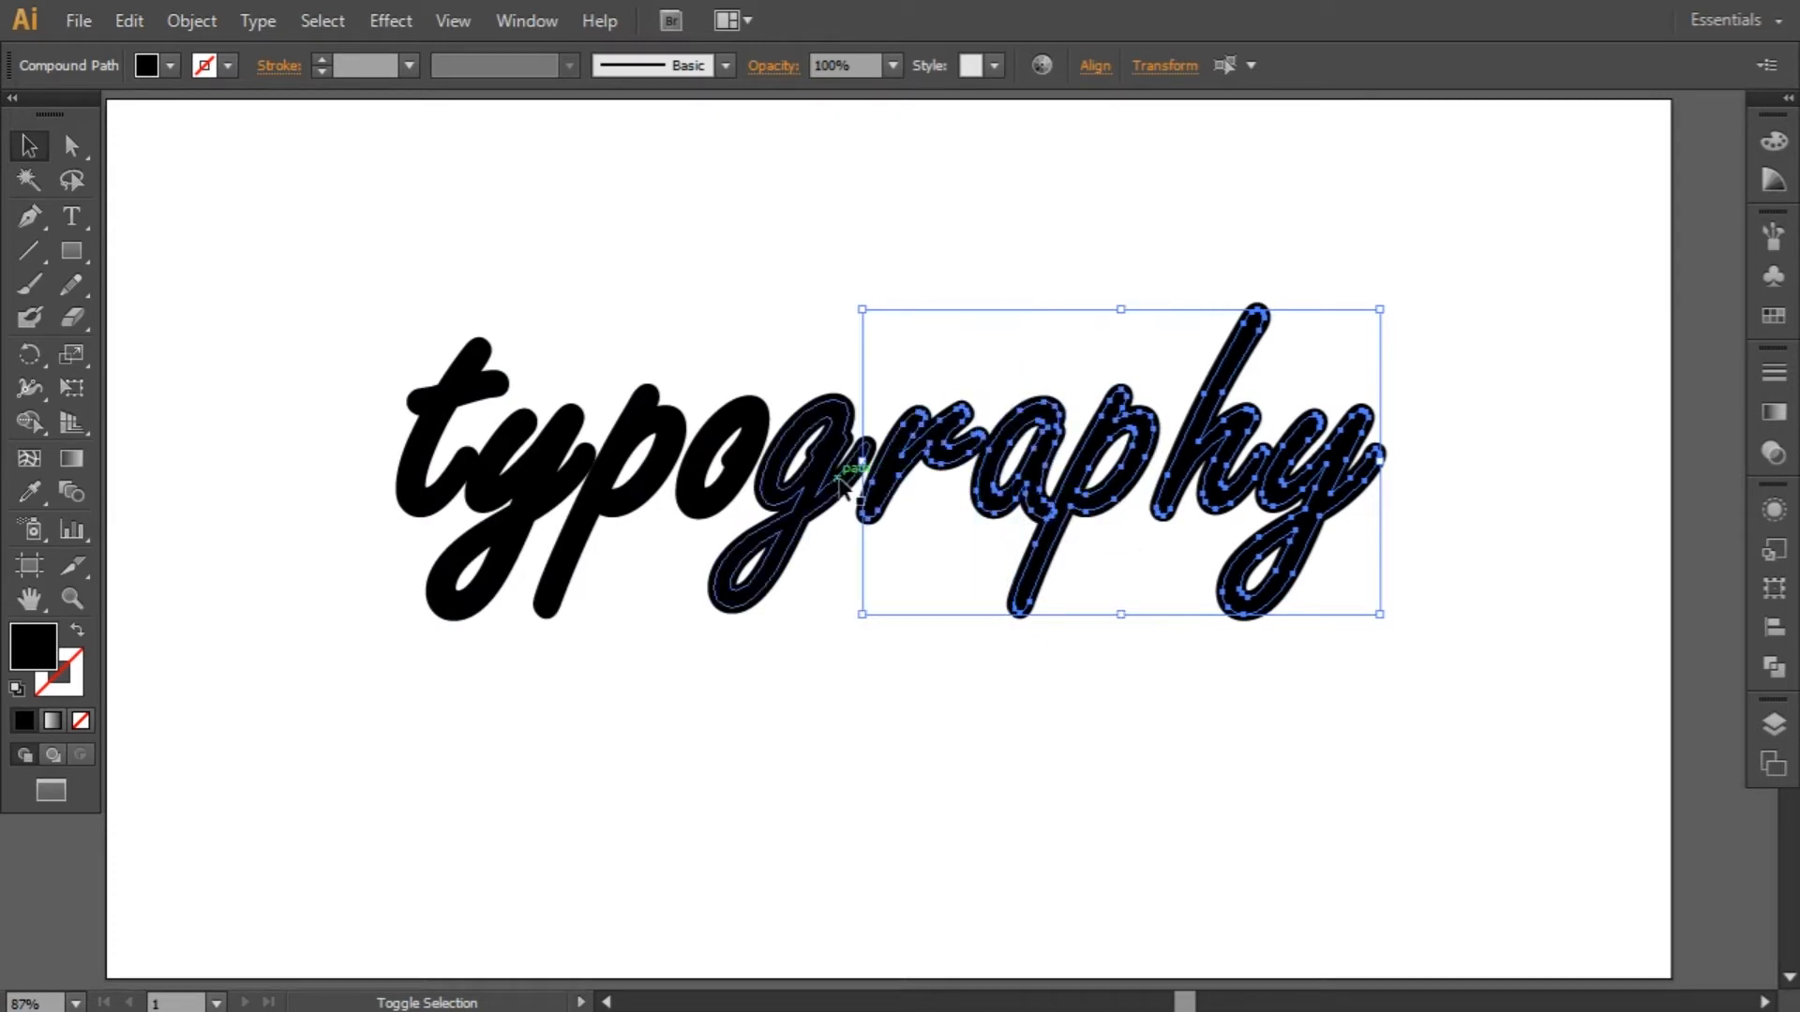
pyautogui.keyDown('shift'); pyautogui.click(808, 506); pyautogui.keyUp('shift')
pyautogui.keyDown('shift'); pyautogui.click(717, 497); pyautogui.keyUp('shift')
pyautogui.keyDown('shift'); pyautogui.click(626, 506); pyautogui.keyUp('shift')
pyautogui.keyDown('shift'); pyautogui.click(545, 476); pyautogui.keyUp('shift')
pyautogui.keyDown('shift'); pyautogui.click(426, 497); pyautogui.keyUp('shift')
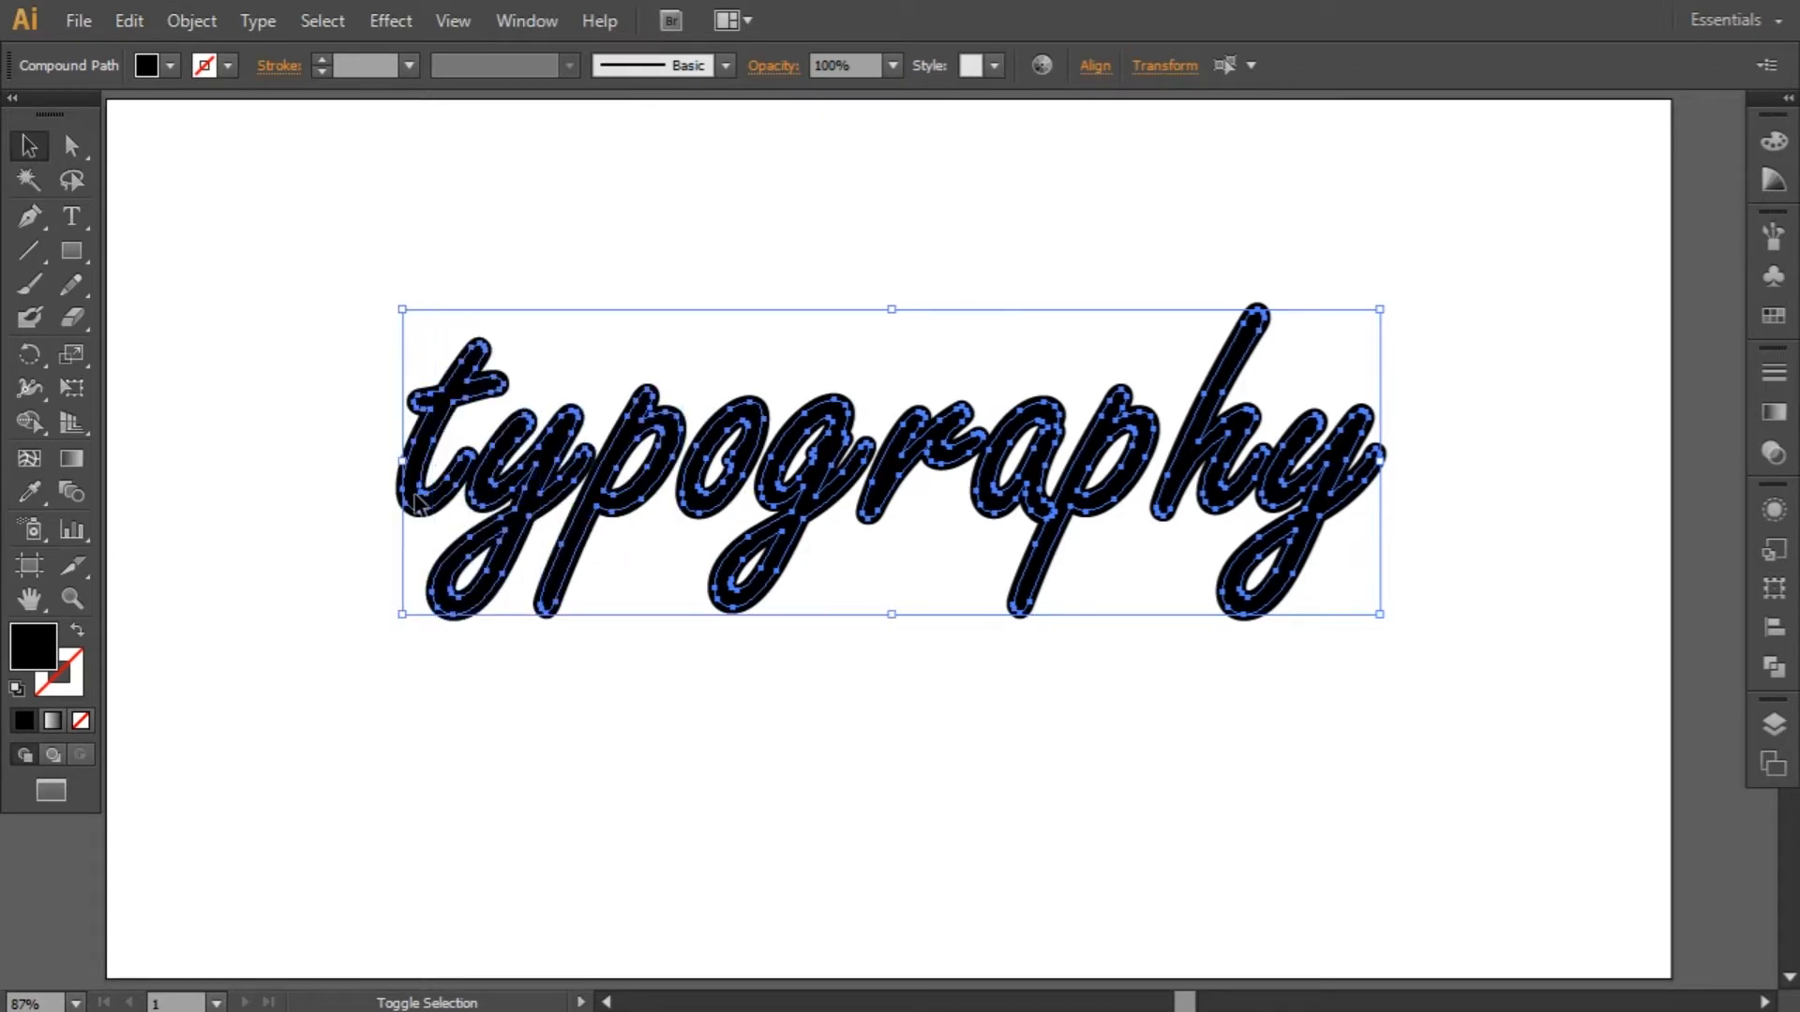
pyautogui.click(180, 15)
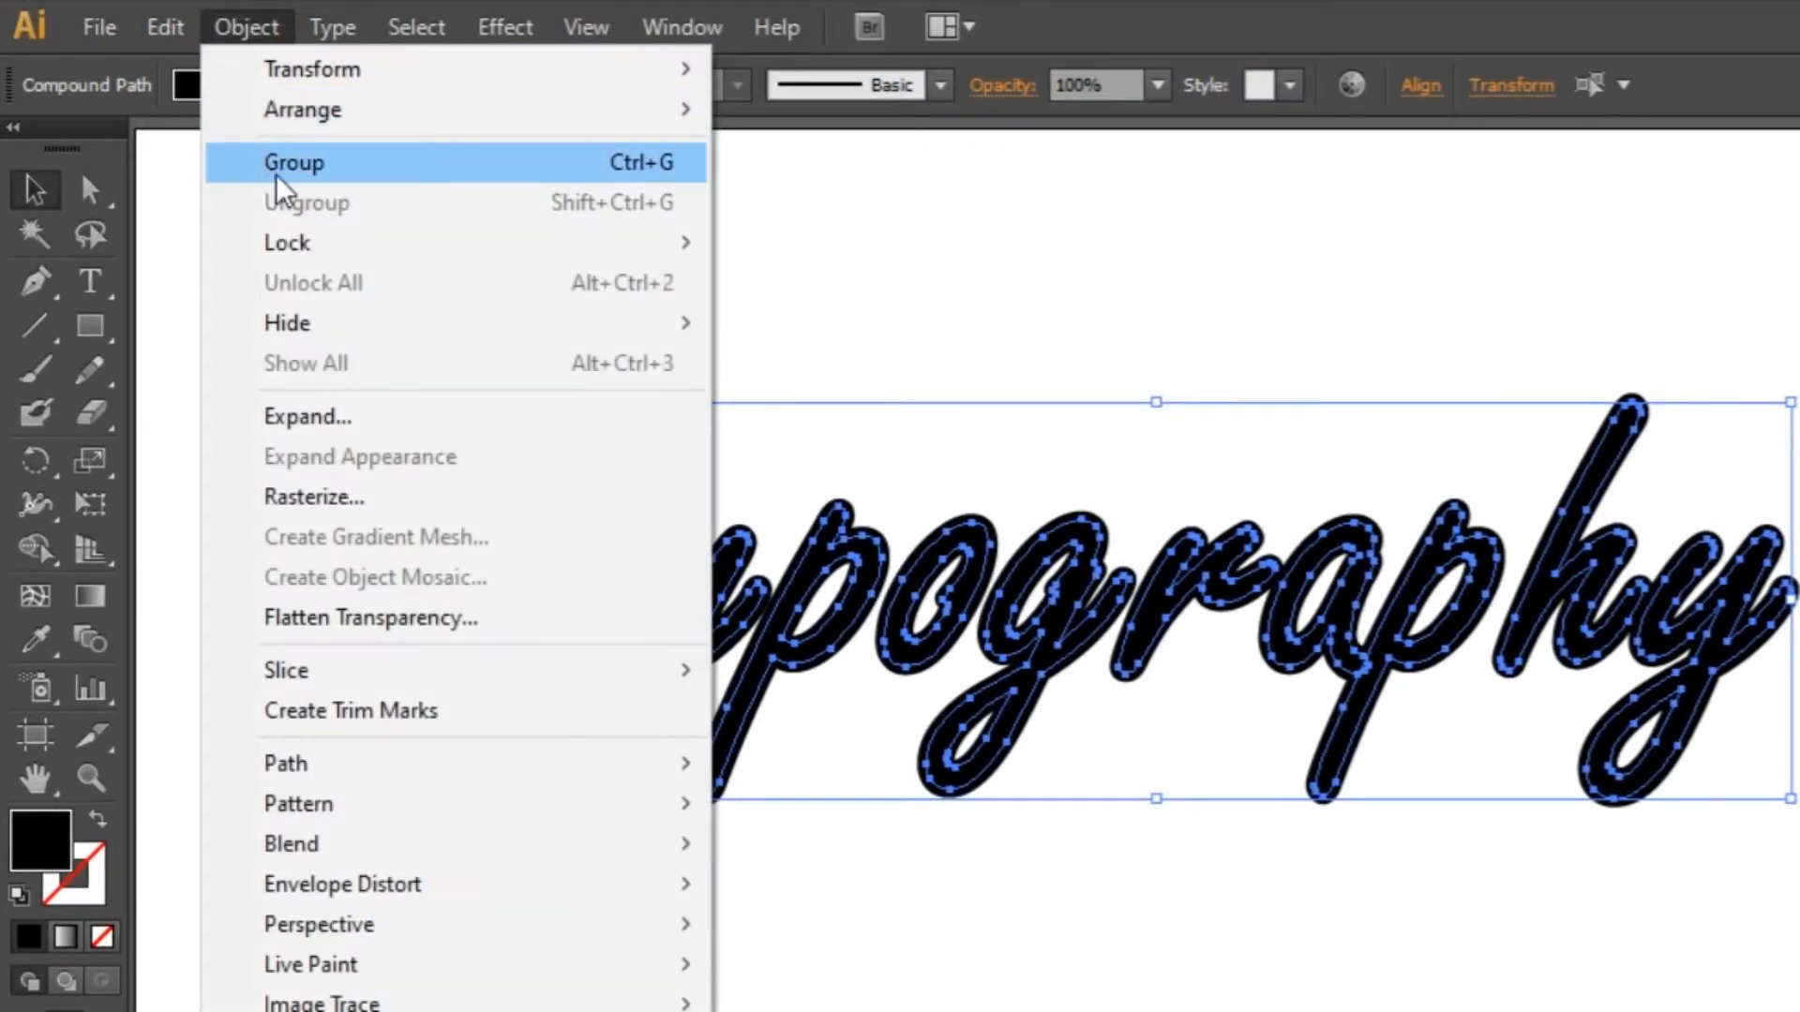
pyautogui.click(335, 177)
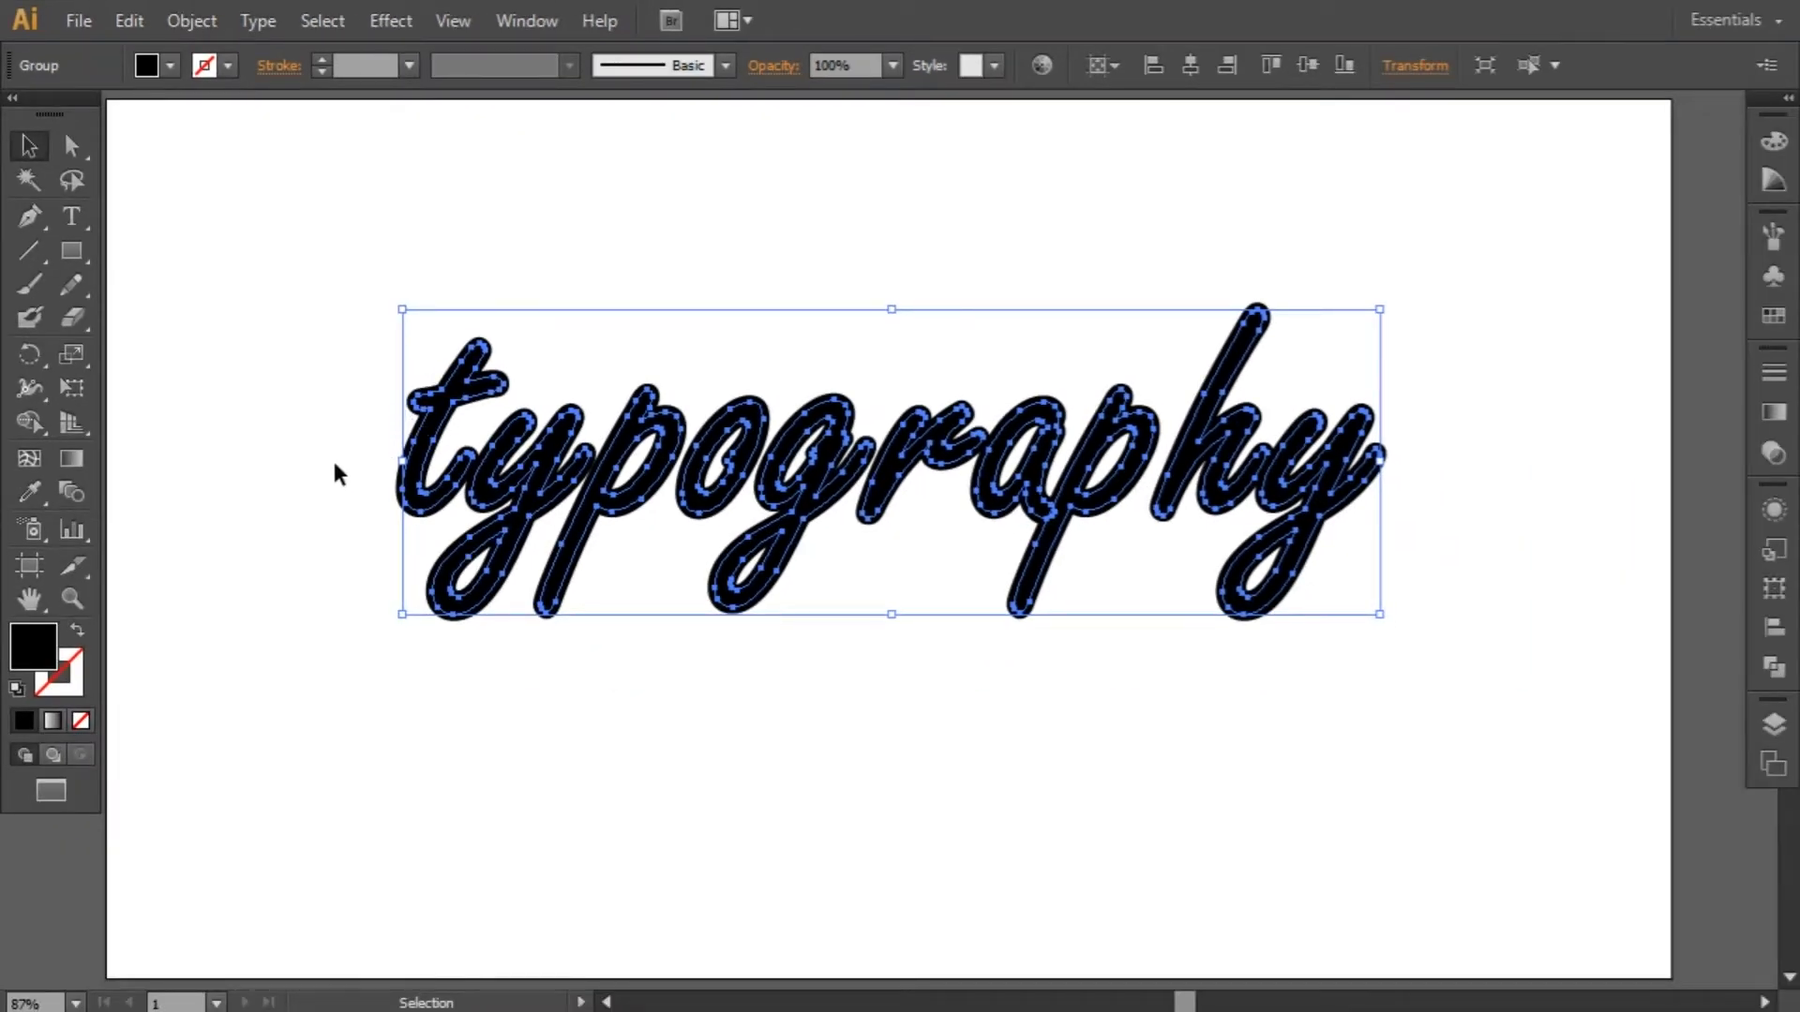
# Step: Select only the outer offset letter shapes, without the inner group, and group them together
pyautogui.moveTo(383, 476); pyautogui.dragTo(1468, 557)
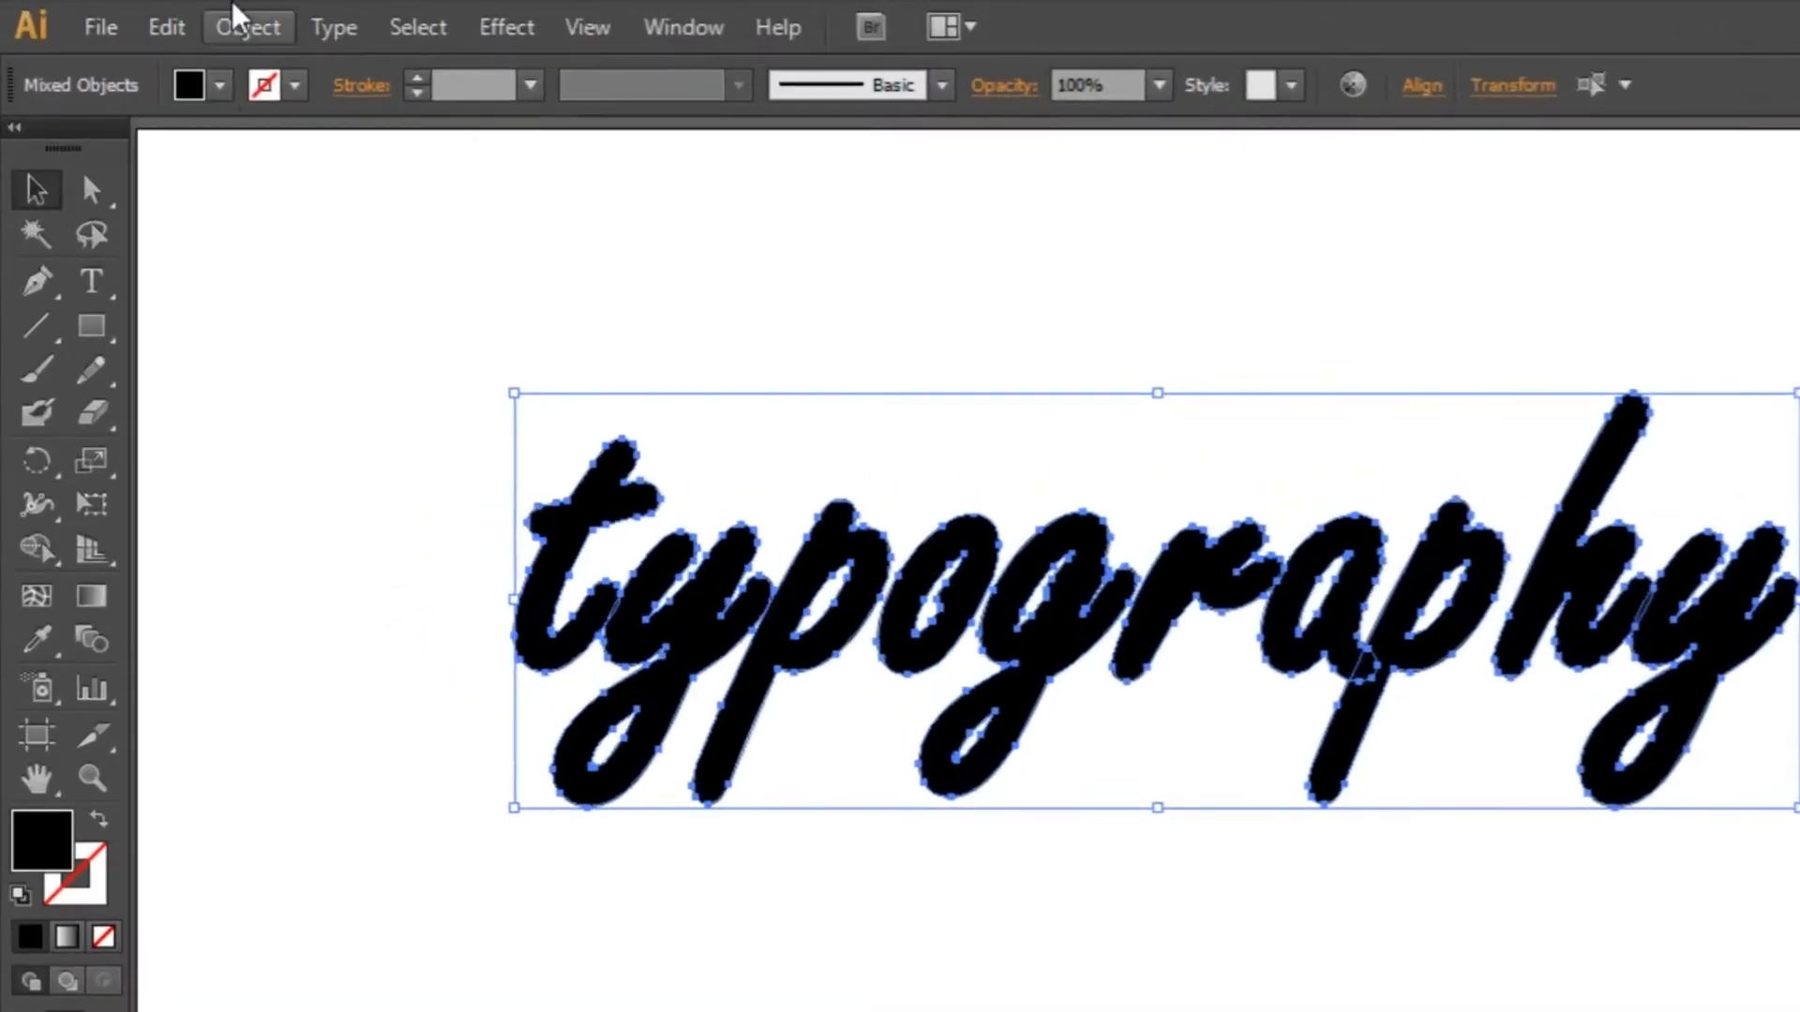
pyautogui.click(191, 21)
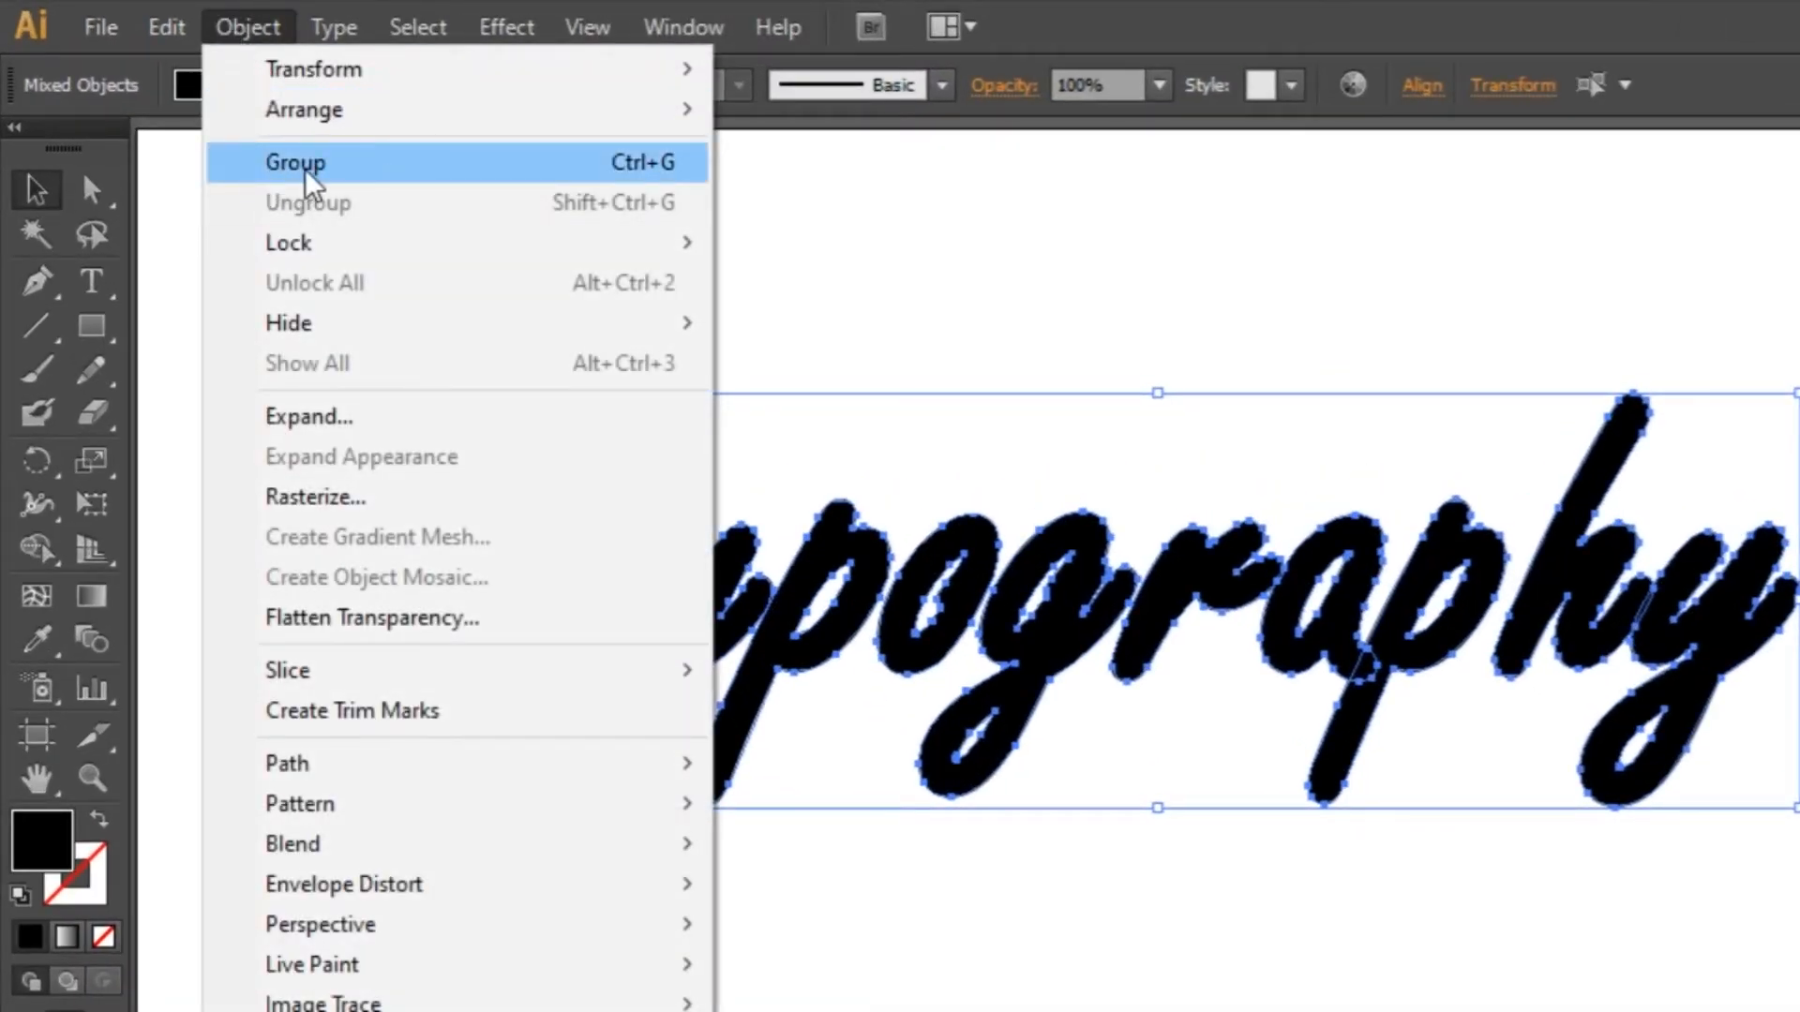
pyautogui.click(282, 170)
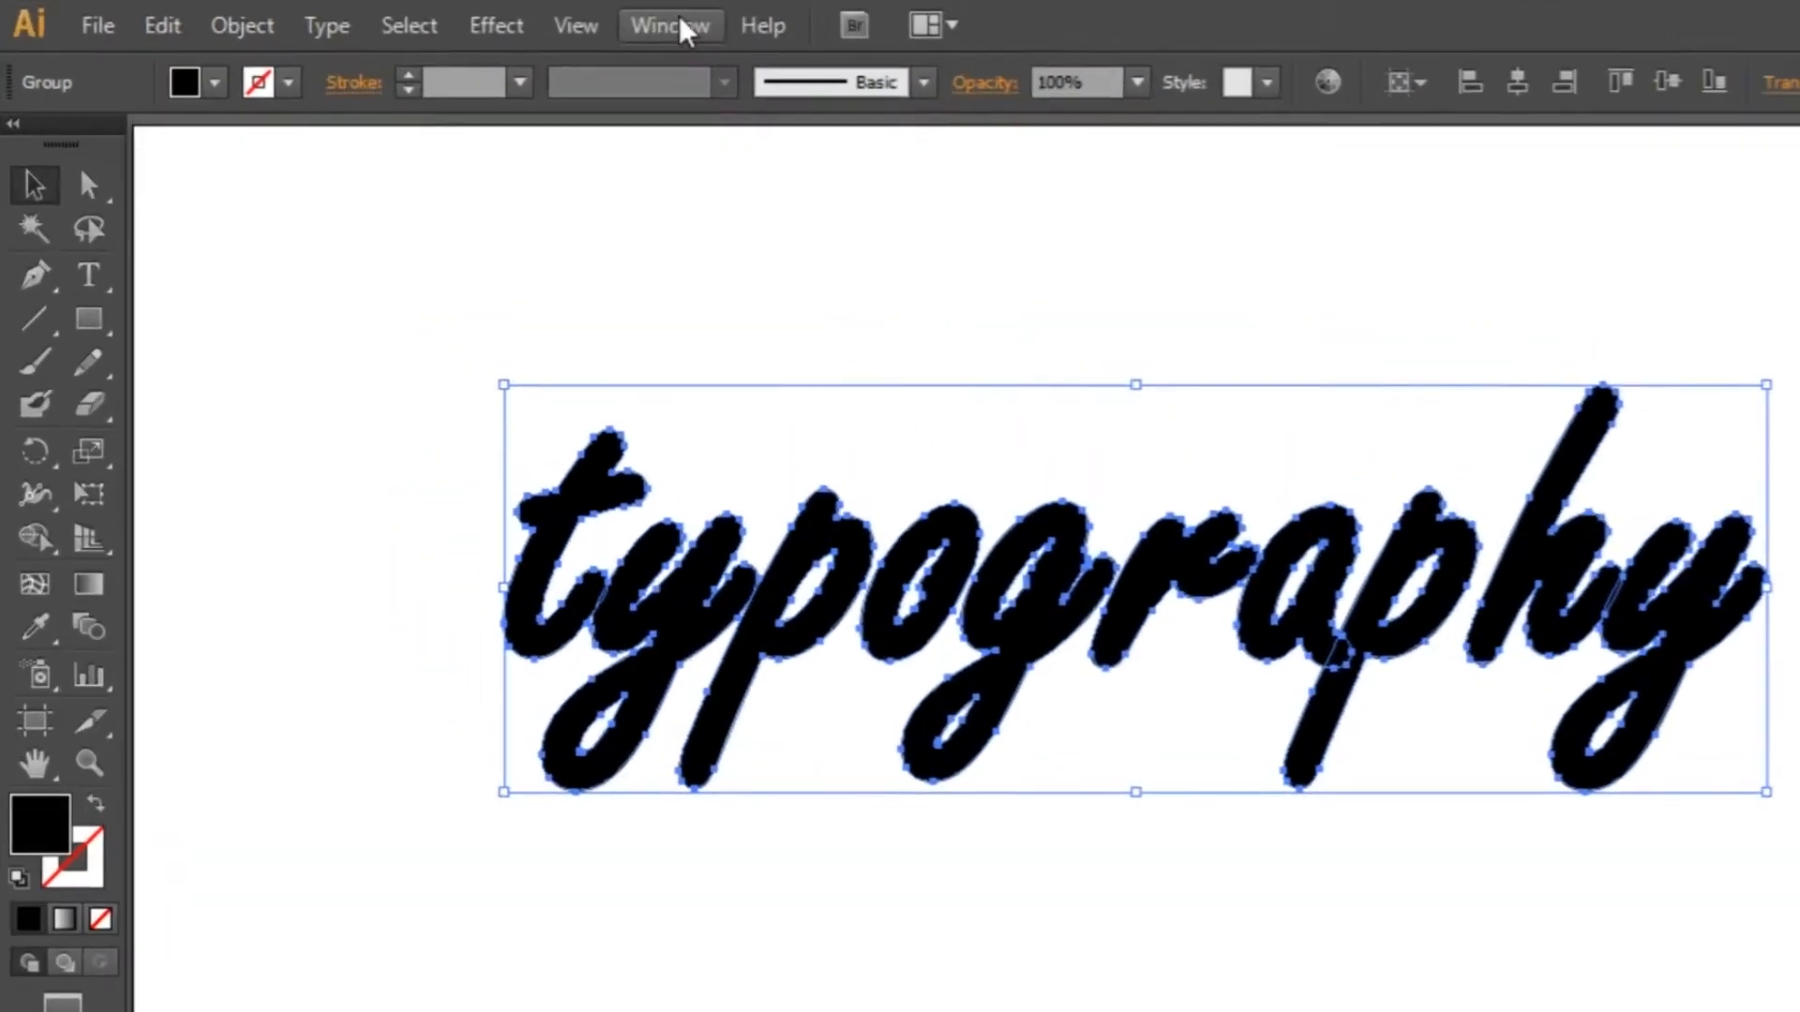
# Step: Merge the outer letter shapes with Pathfinder Unite, and do the same for the inner letter group
pyautogui.click(534, 21)
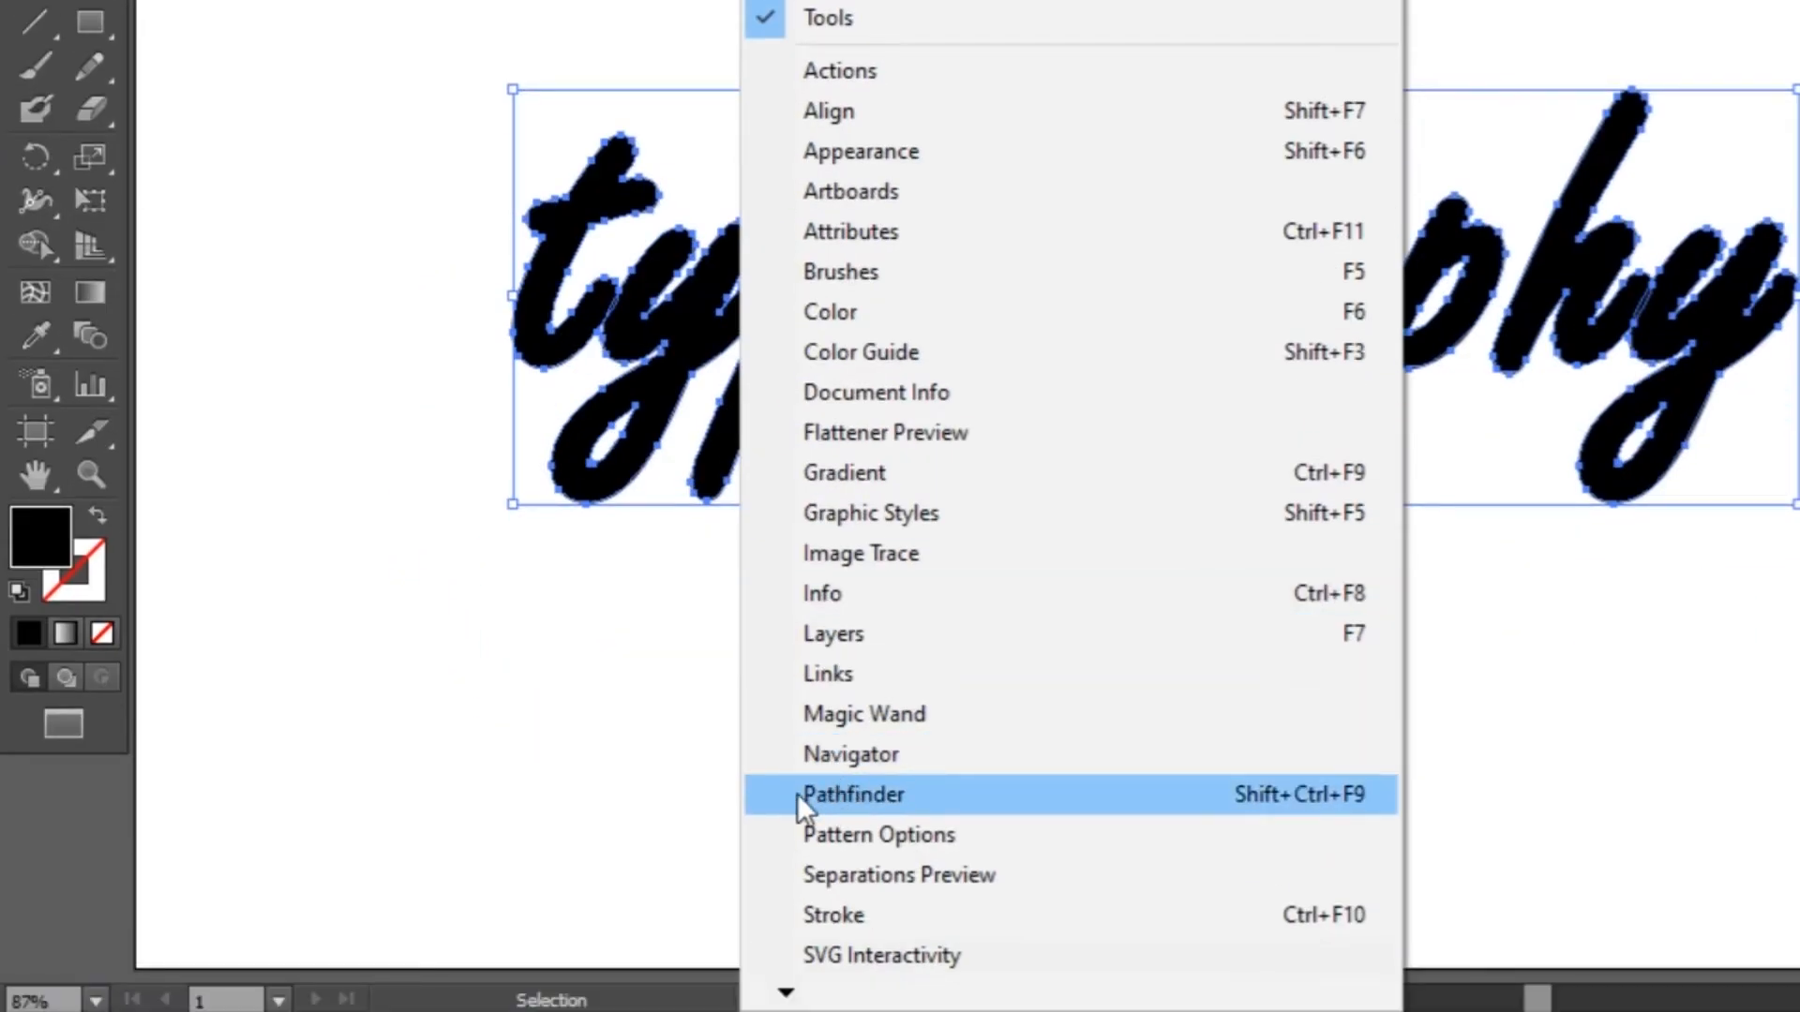
pyautogui.click(886, 793)
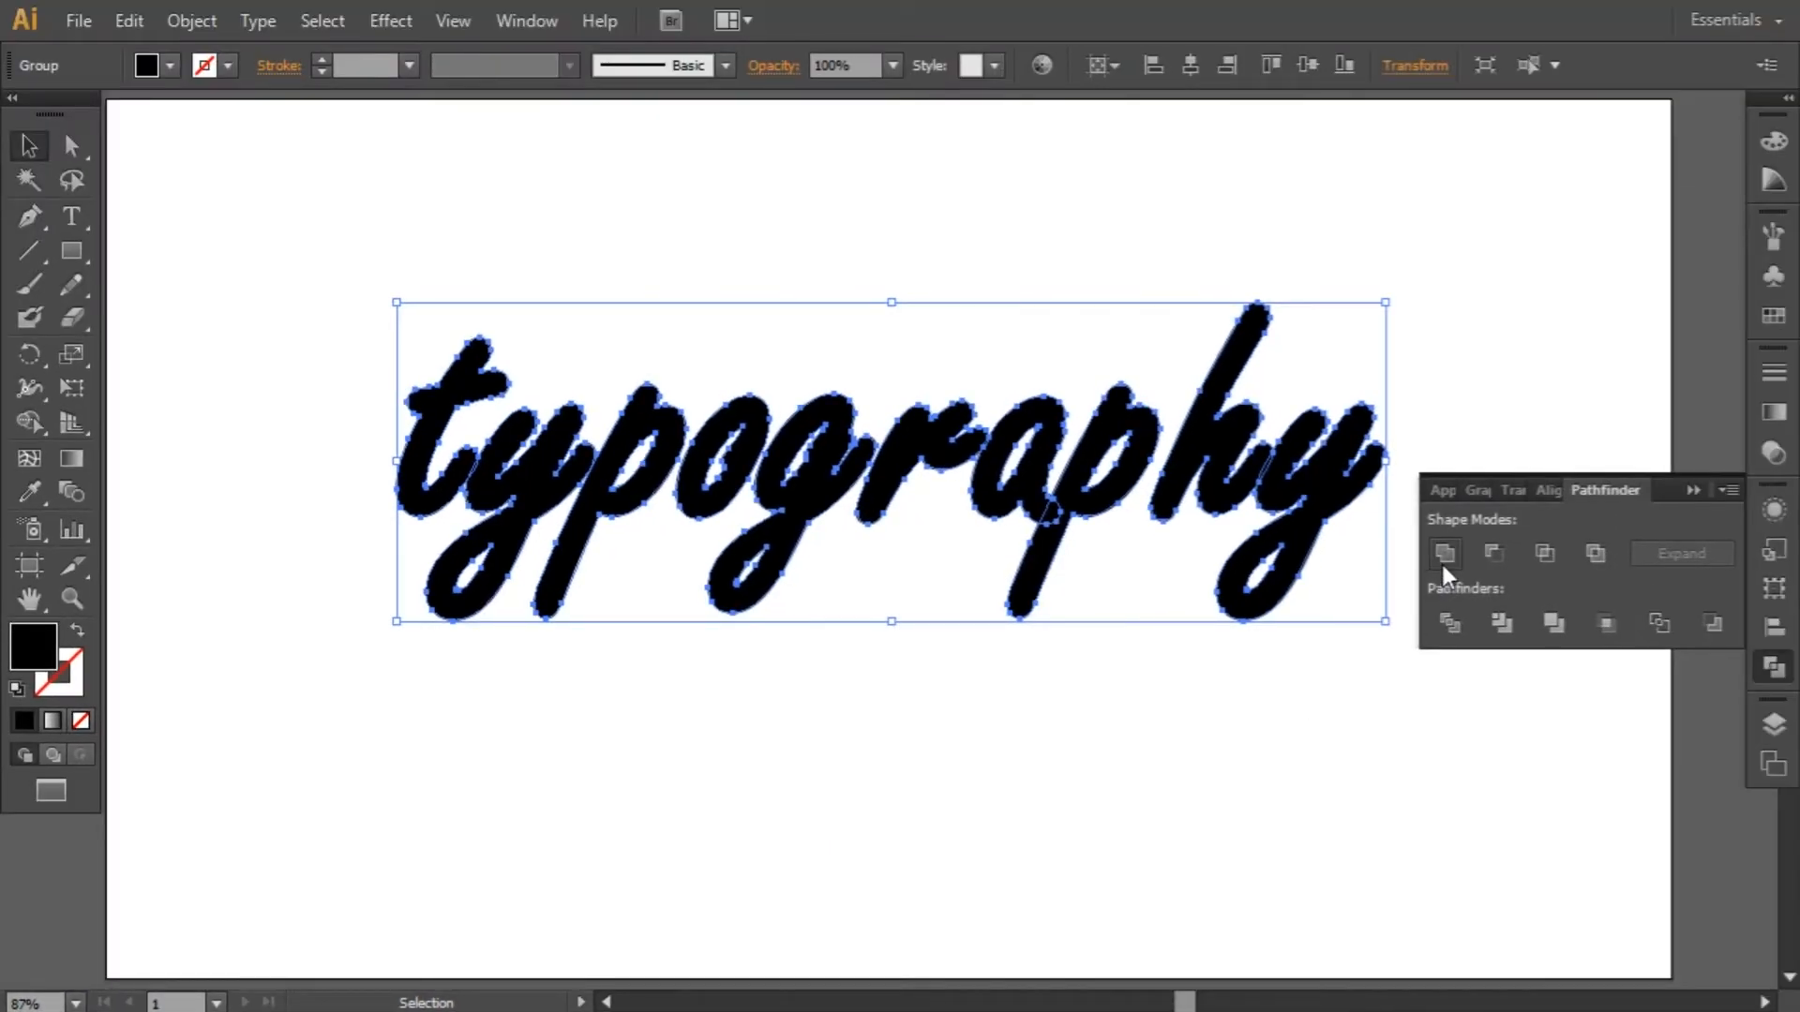
pyautogui.click(1441, 562)
pyautogui.click(1280, 626)
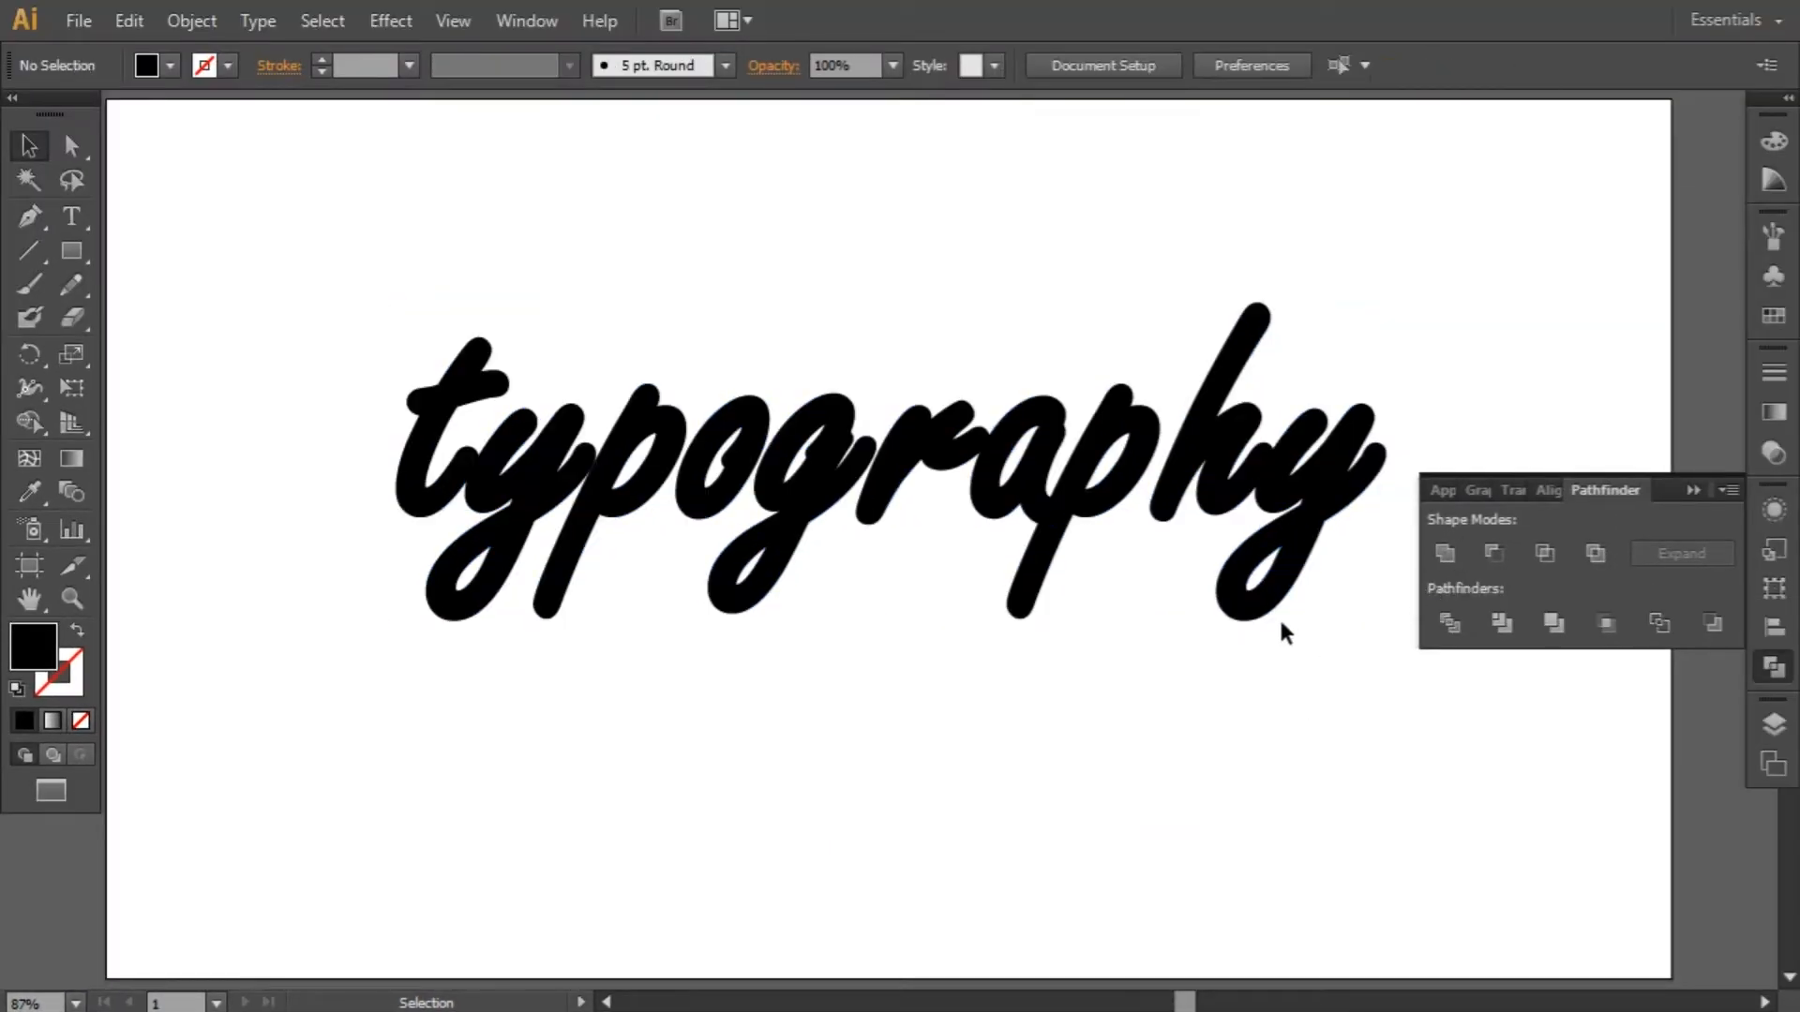
pyautogui.click(1267, 602)
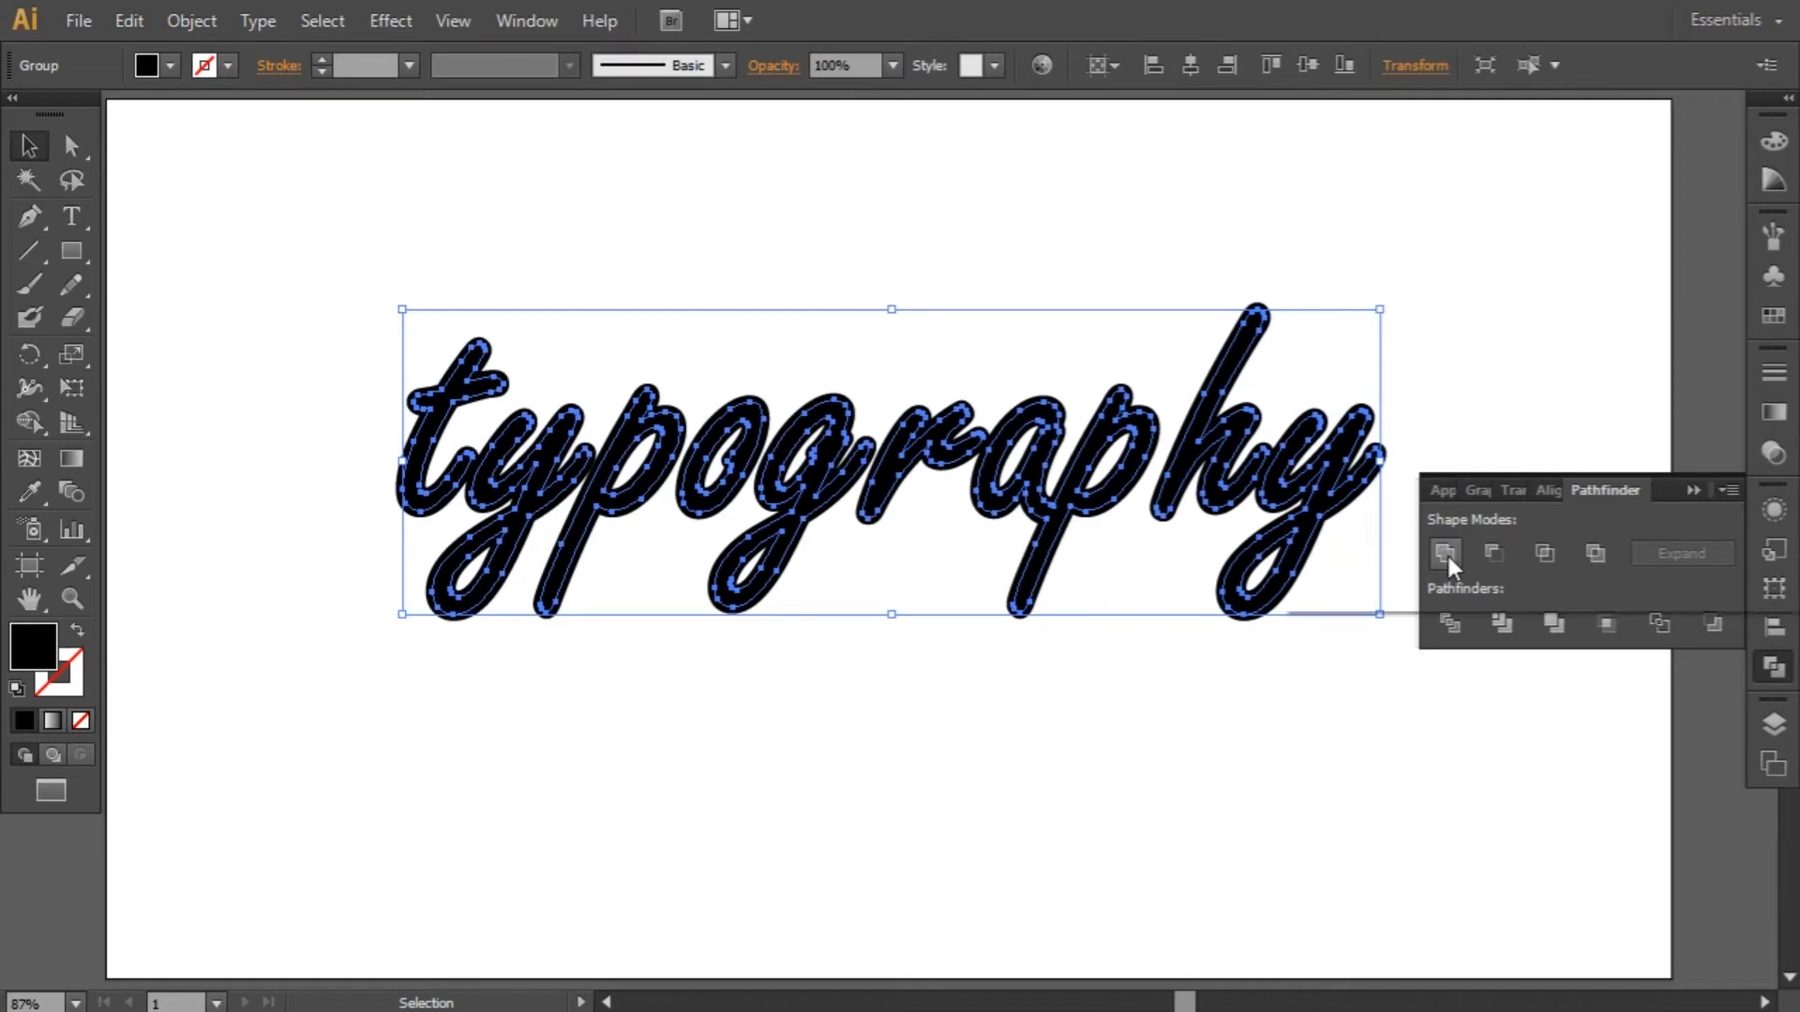
pyautogui.click(1275, 667)
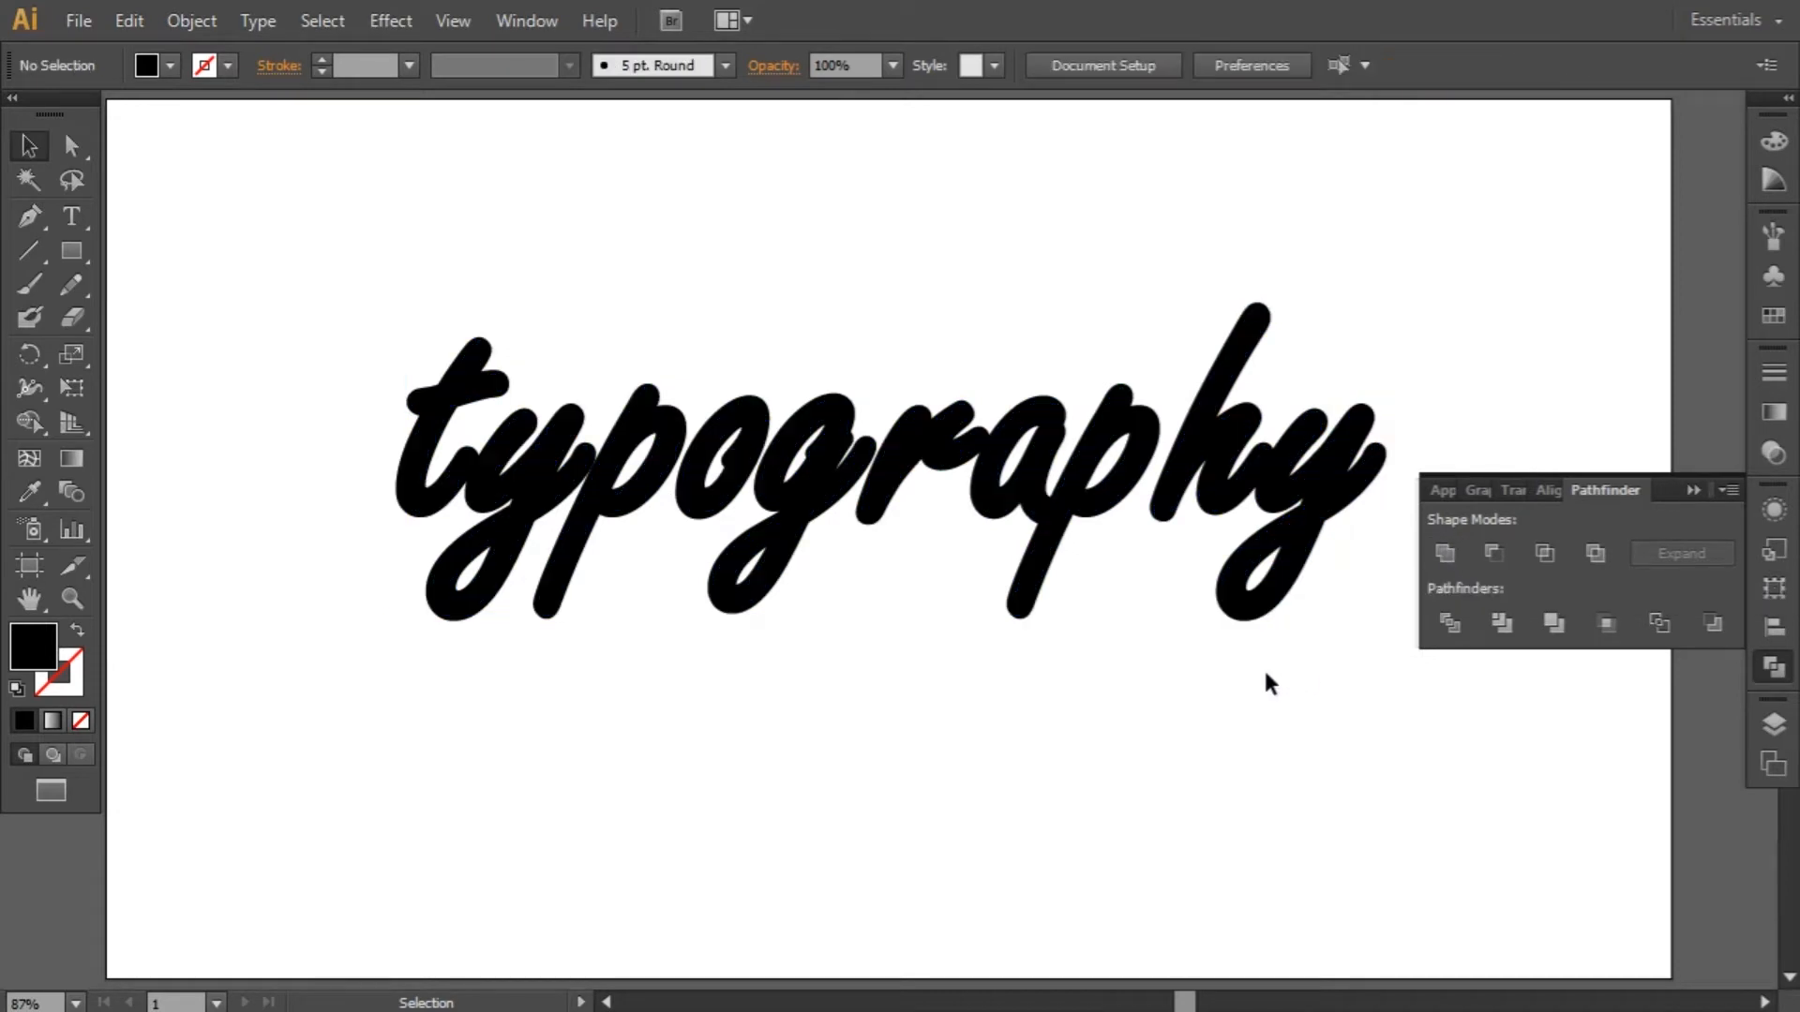
# Step: Set the fill of the inner letter group to white (ffffff)
pyautogui.click(1020, 600)
pyautogui.click(1692, 491)
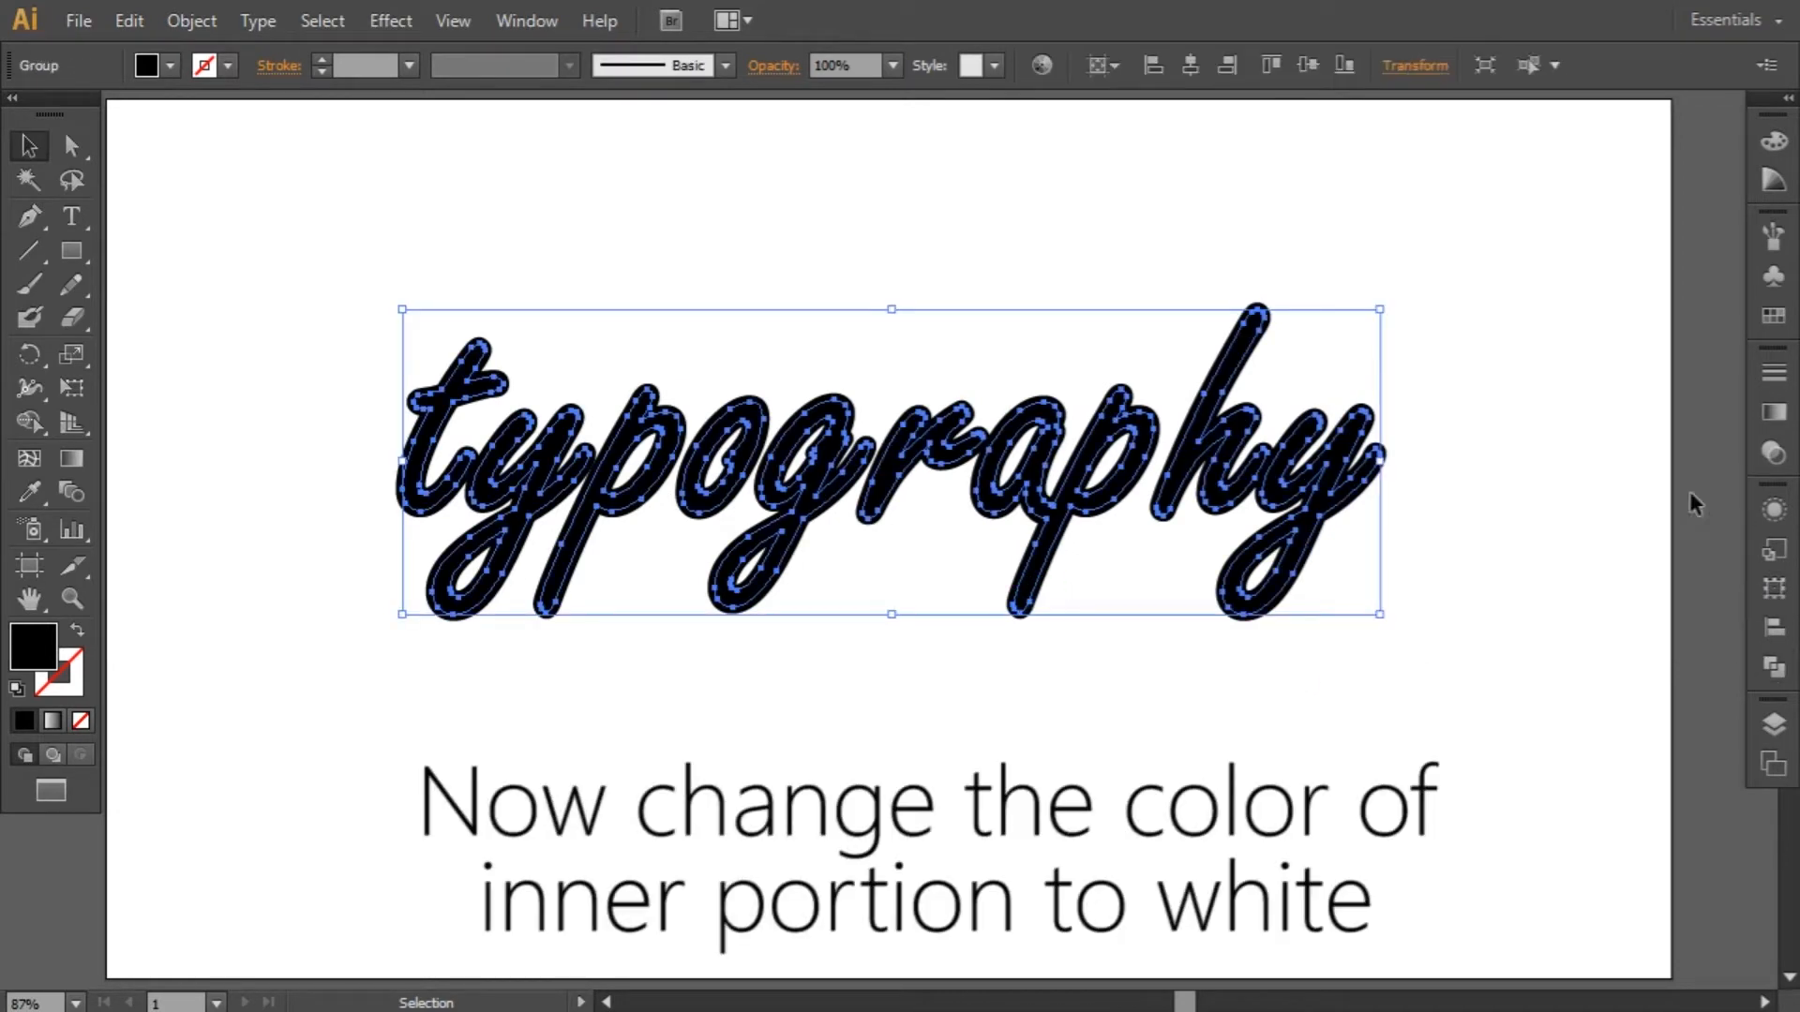
pyautogui.doubleClick(44, 666)
pyautogui.moveTo(675, 634); pyautogui.dragTo(627, 312)
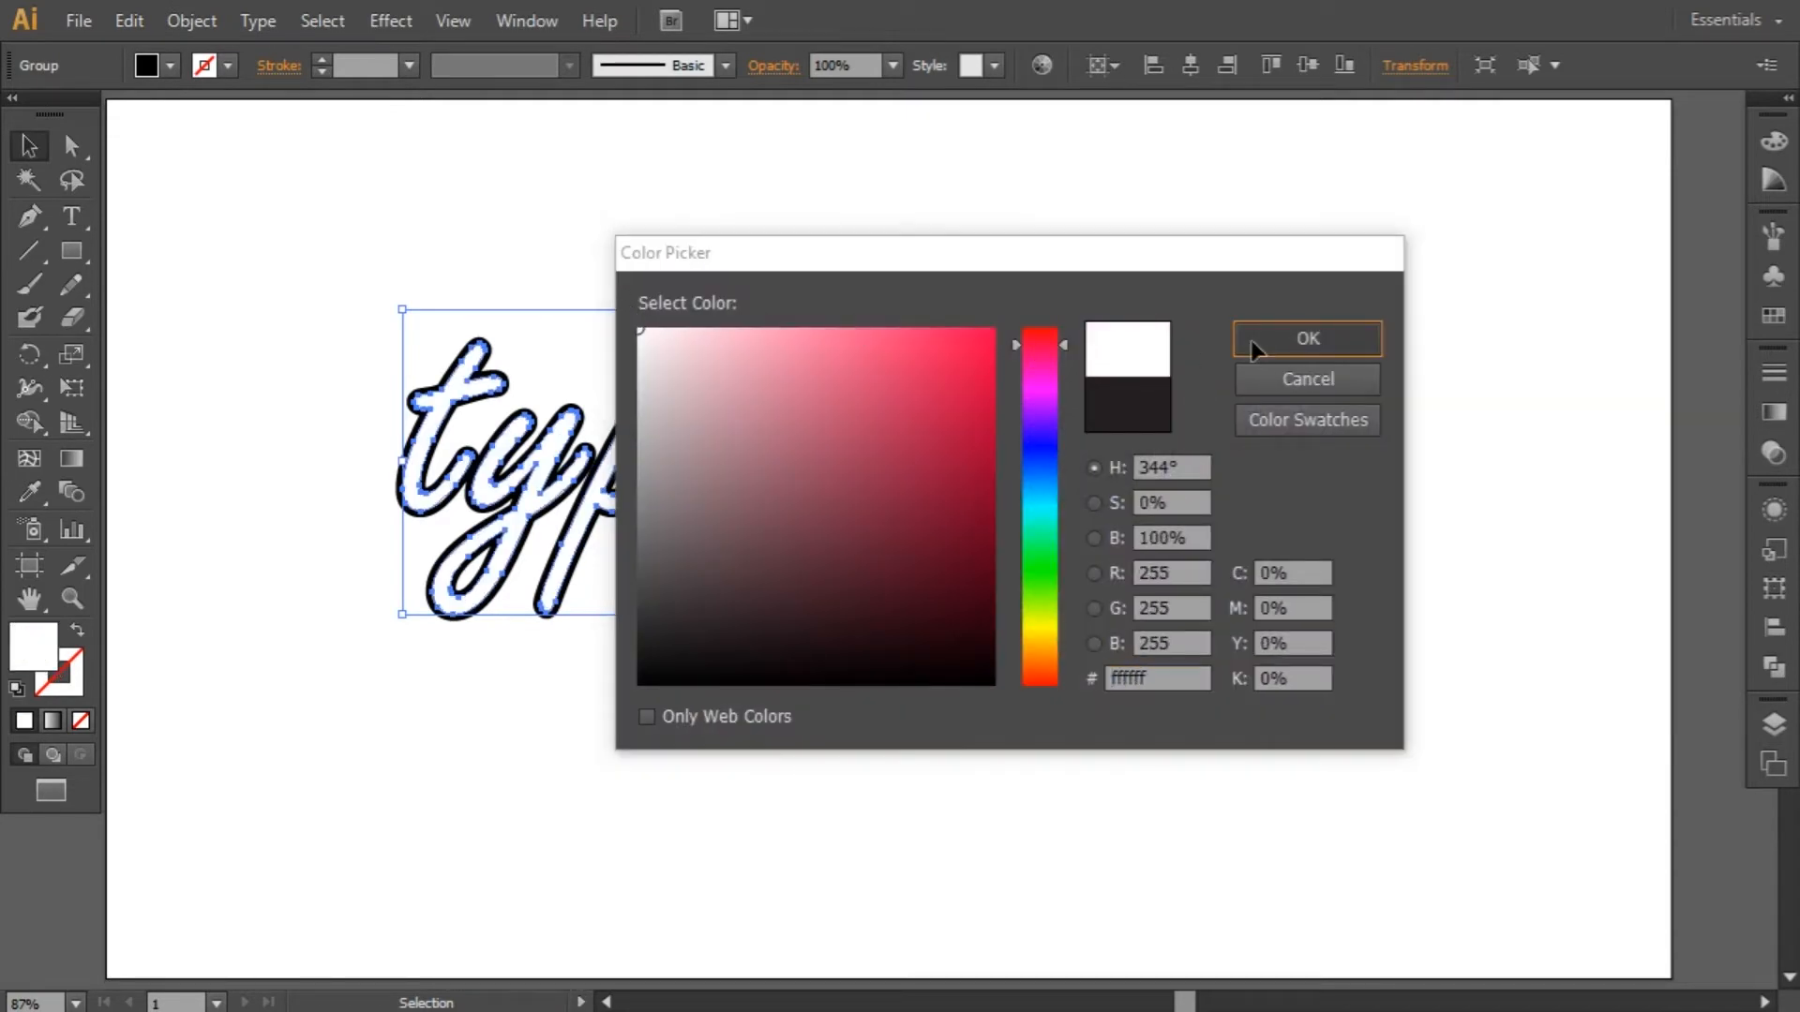
pyautogui.click(1250, 340)
pyautogui.click(835, 281)
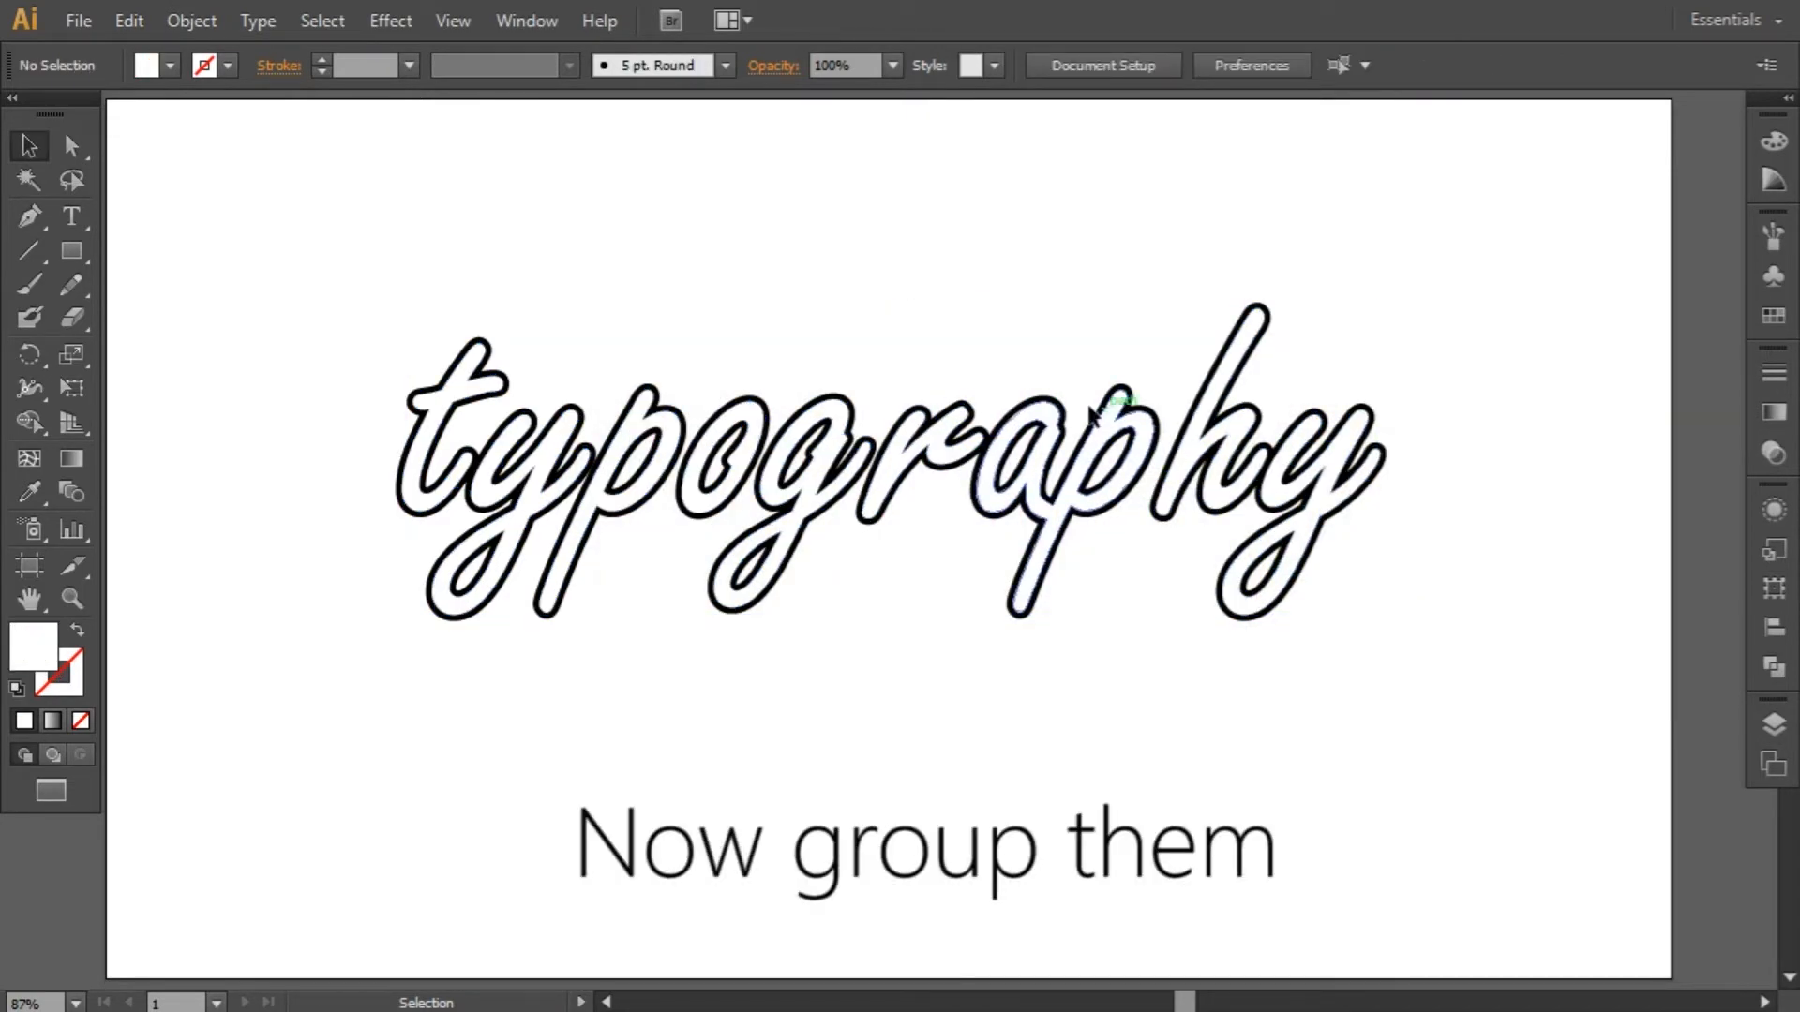
# Step: Group the white inner lettering with the black outer lettering
pyautogui.moveTo(1448, 429); pyautogui.dragTo(289, 601)
pyautogui.hotkey('ctrl', 'g')
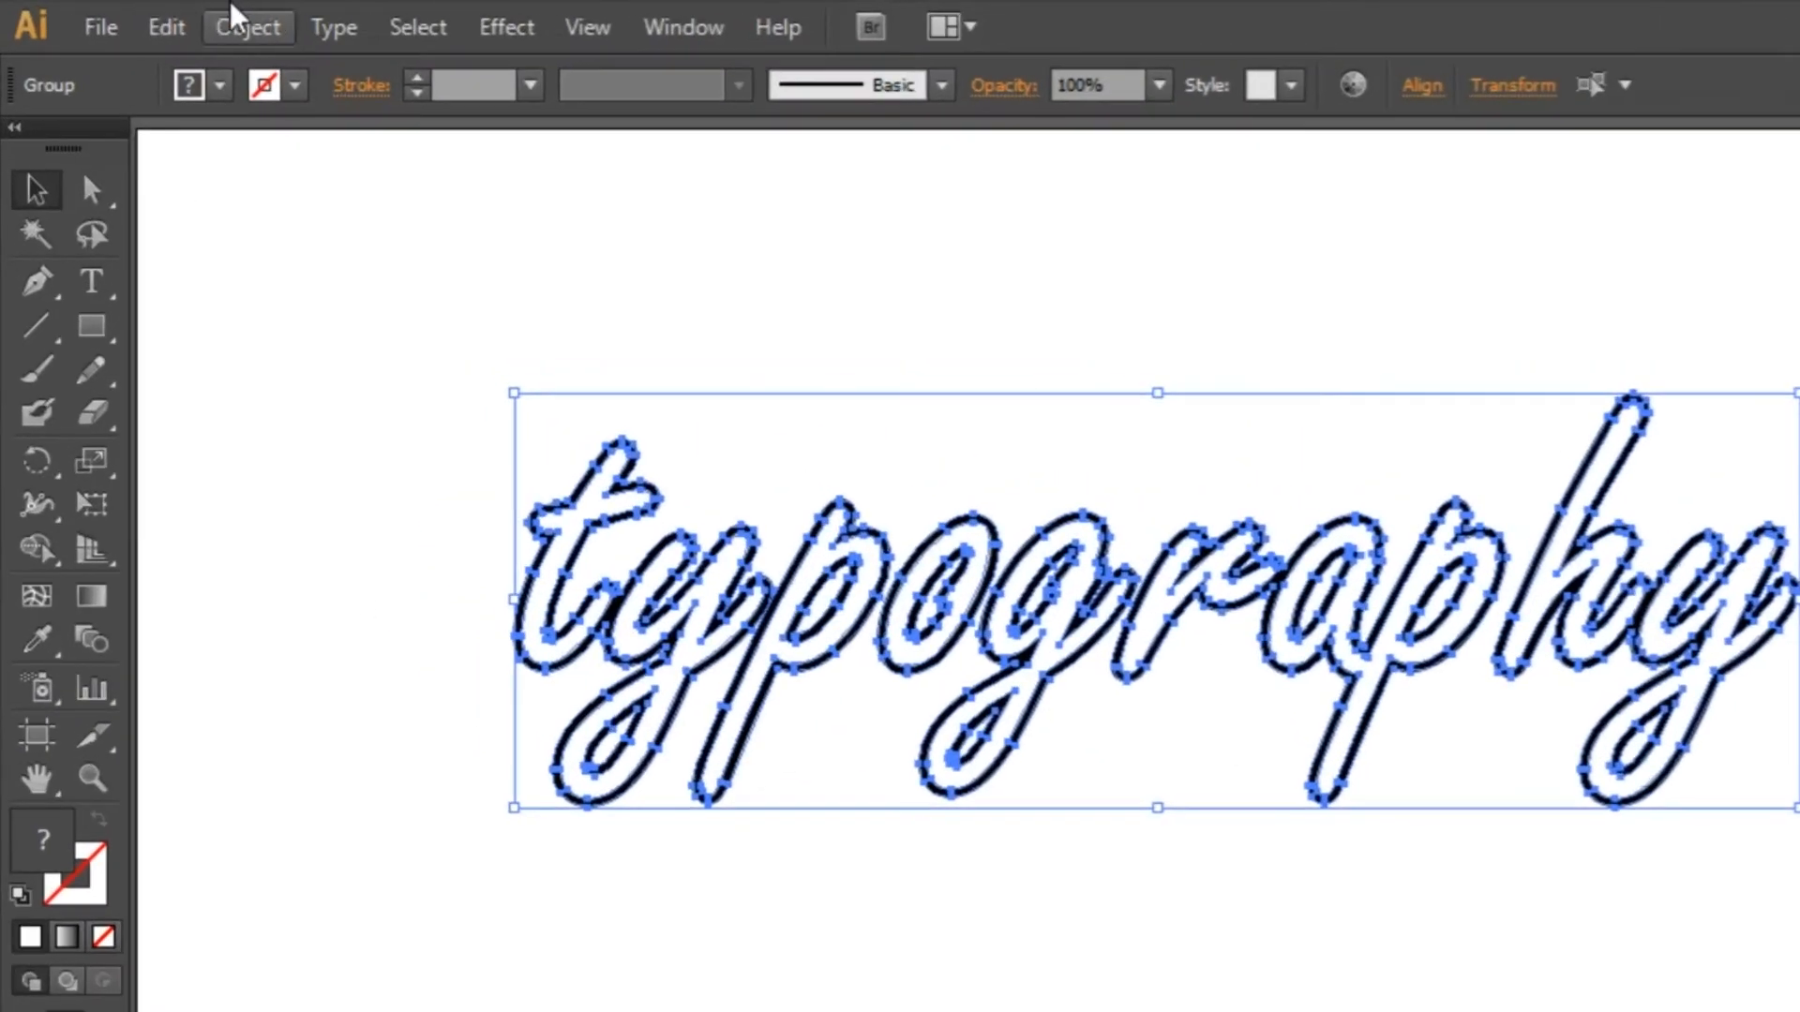
# Step: Combine the selected inner and outer letter shapes into one group and clear the selection
pyautogui.click(201, 21)
pyautogui.click(334, 173)
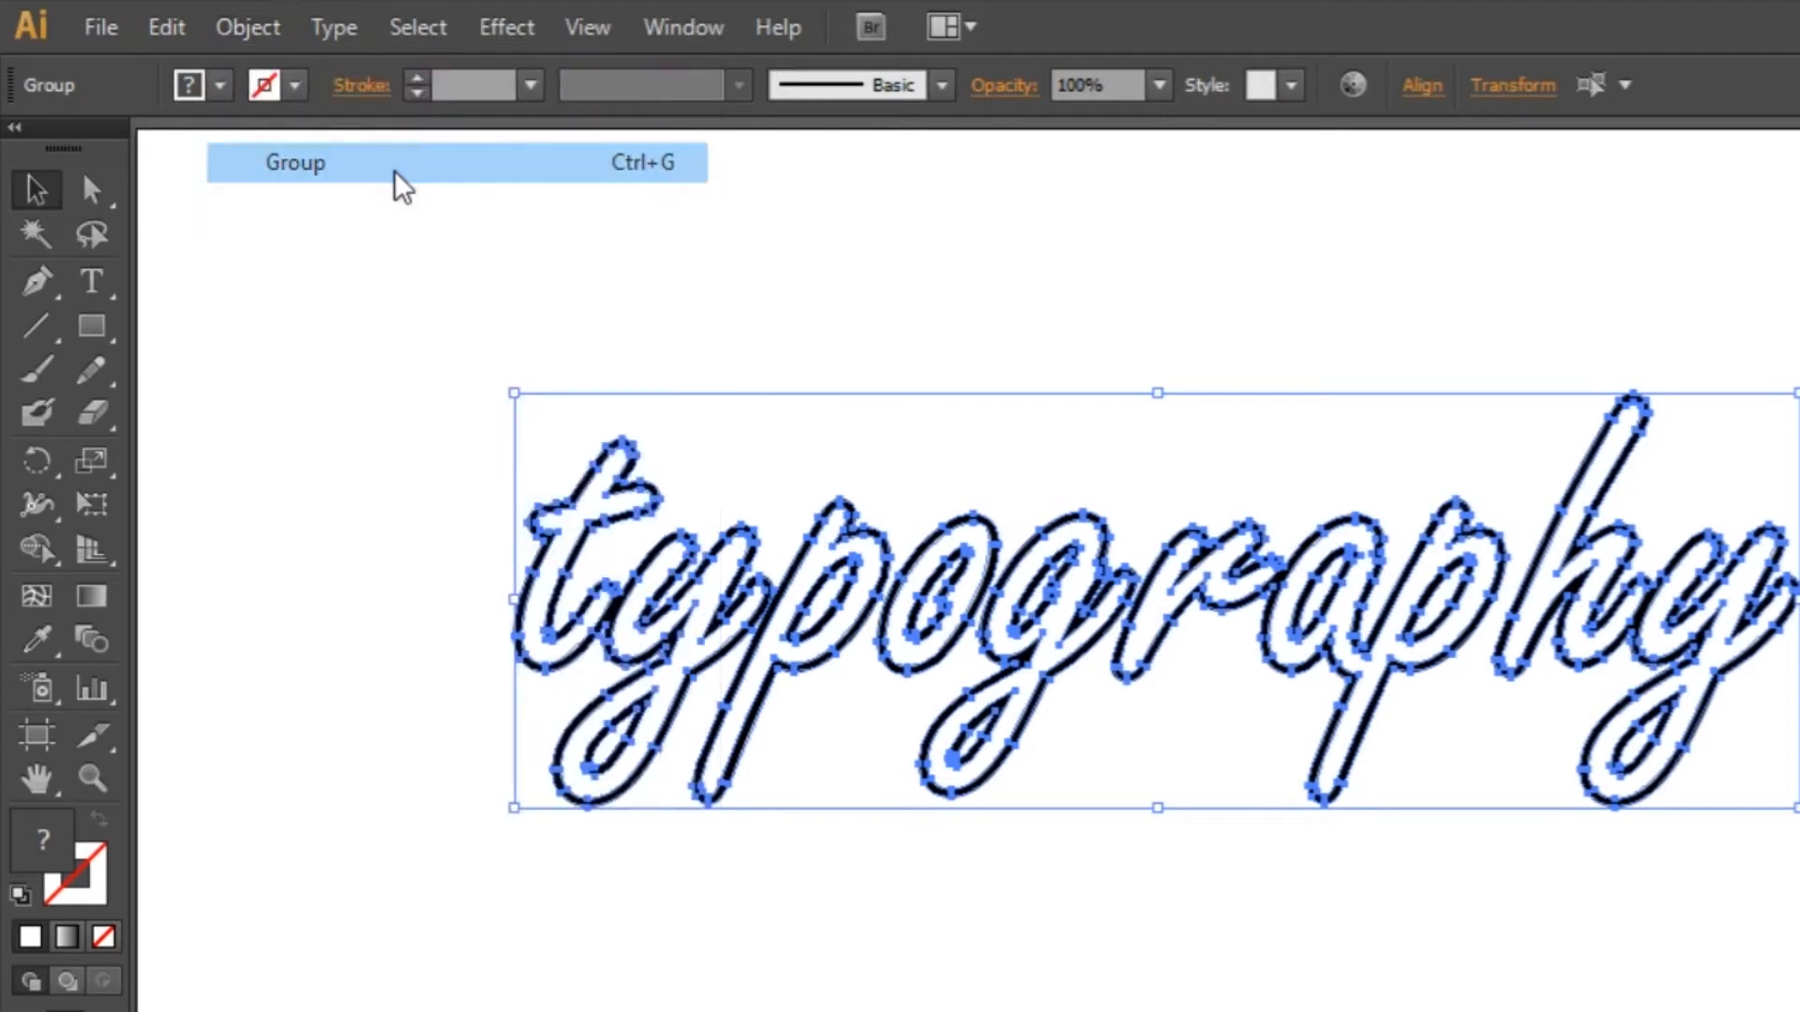
pyautogui.click(329, 205)
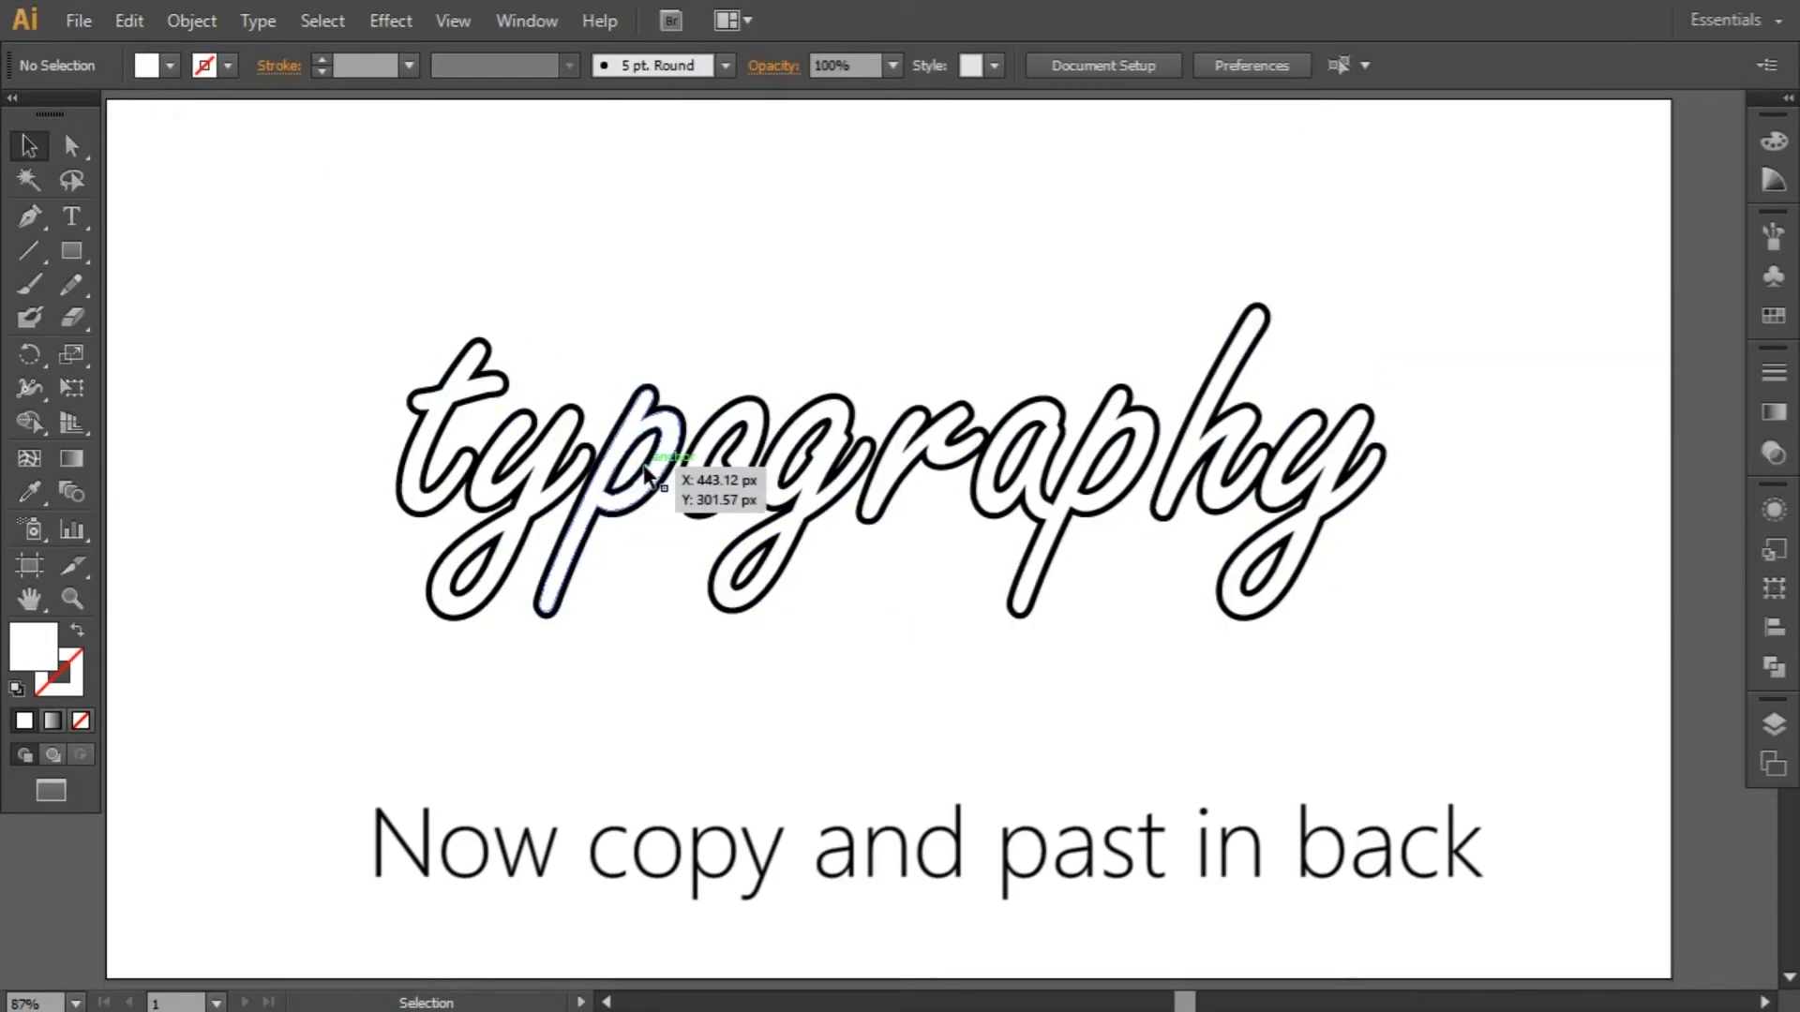
# Step: Paste a copy of the grouped lettering directly behind the original and shift the copy slightly down and to the right
pyautogui.click(715, 464)
pyautogui.click(127, 16)
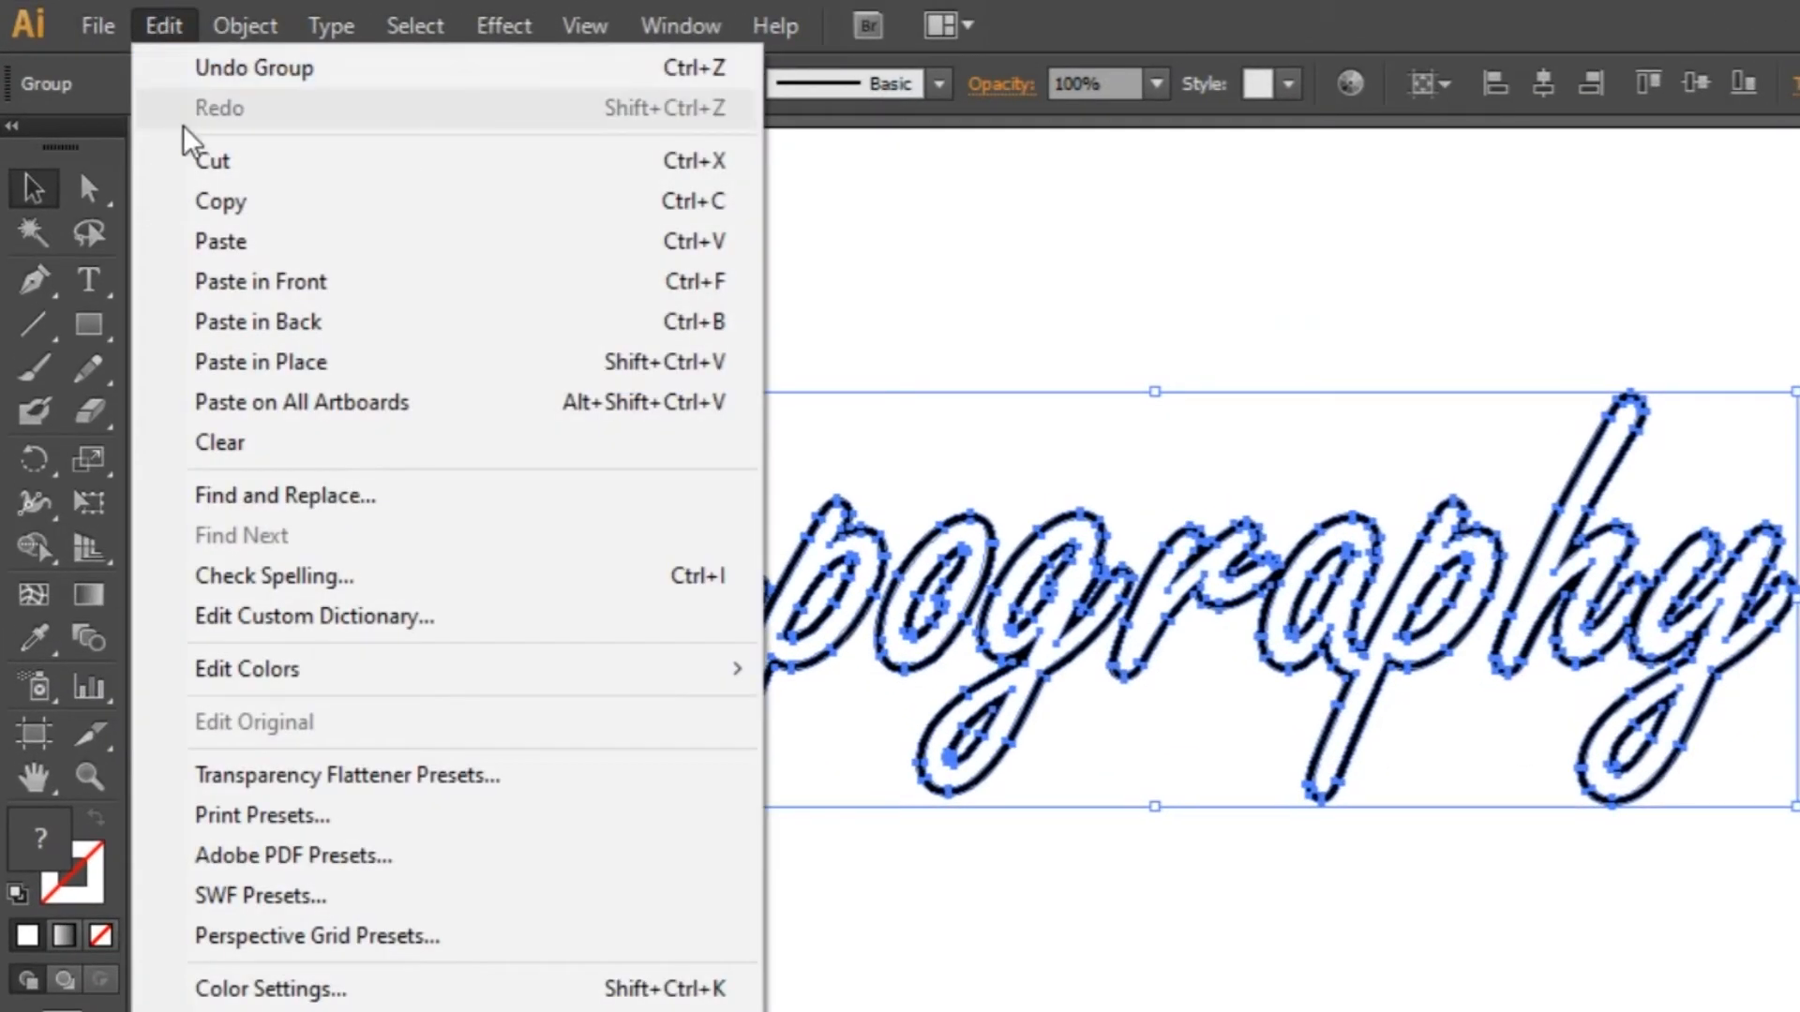
pyautogui.click(254, 210)
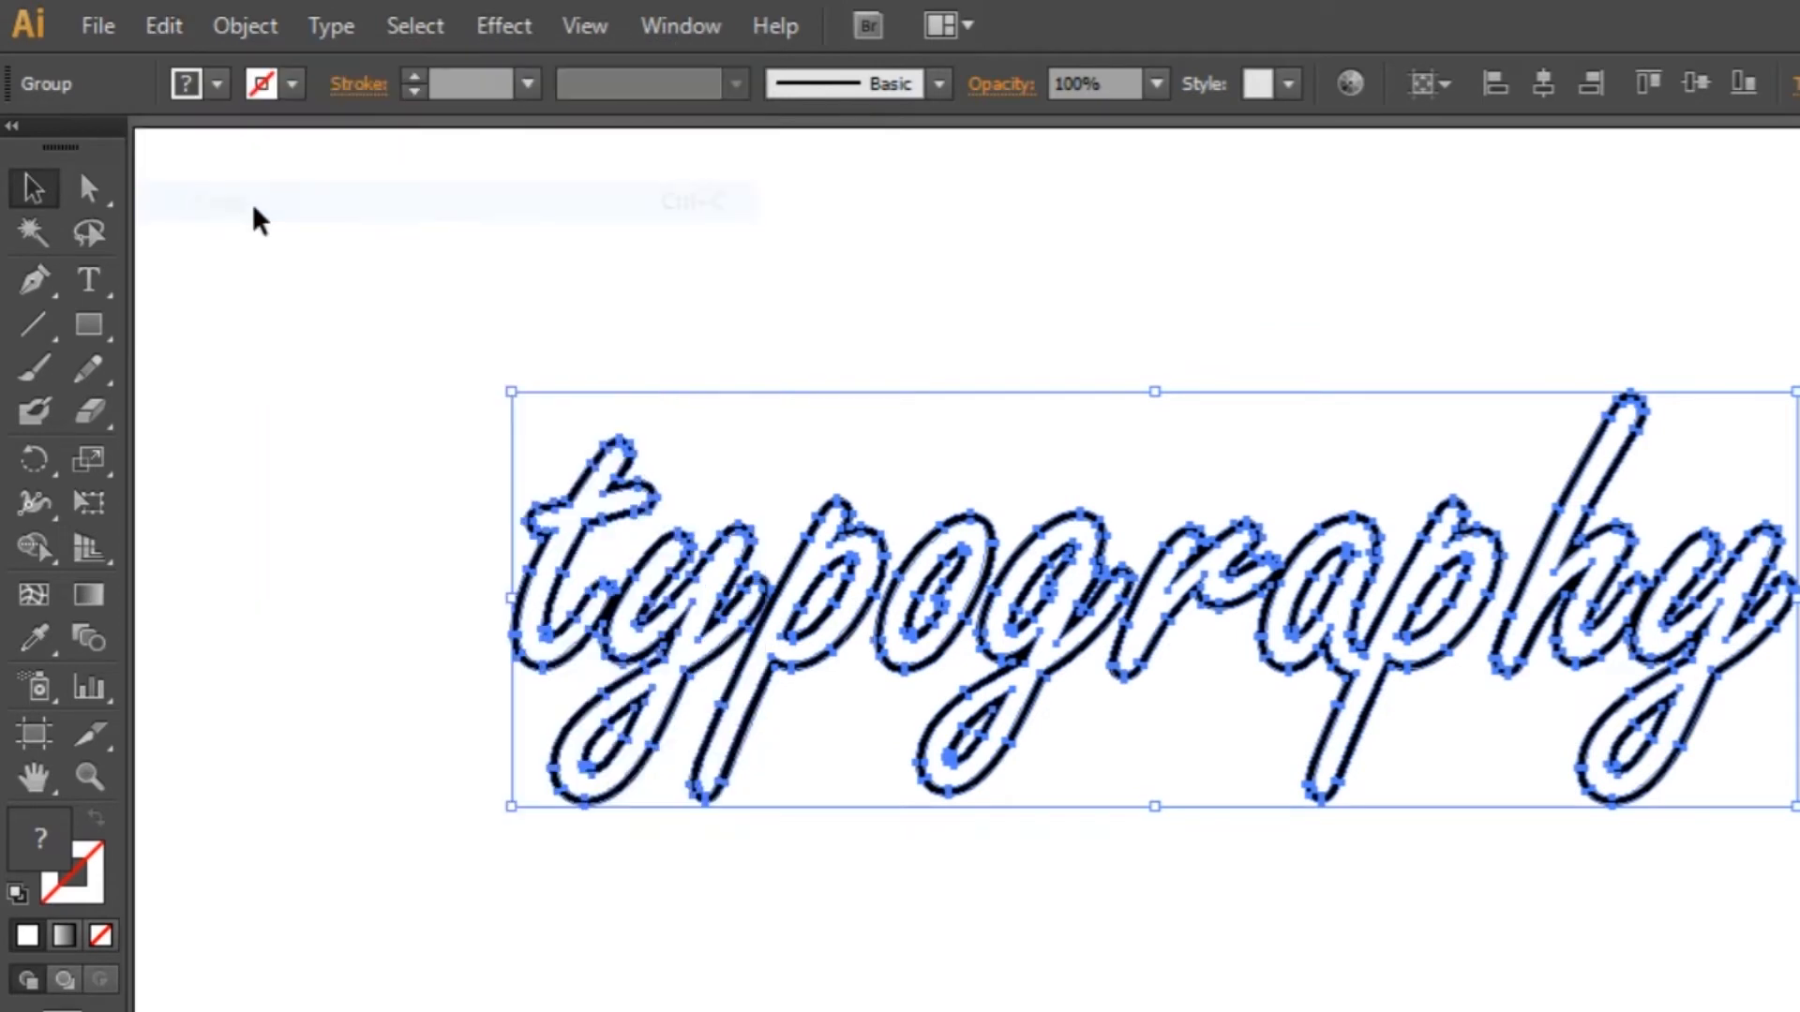
pyautogui.click(176, 28)
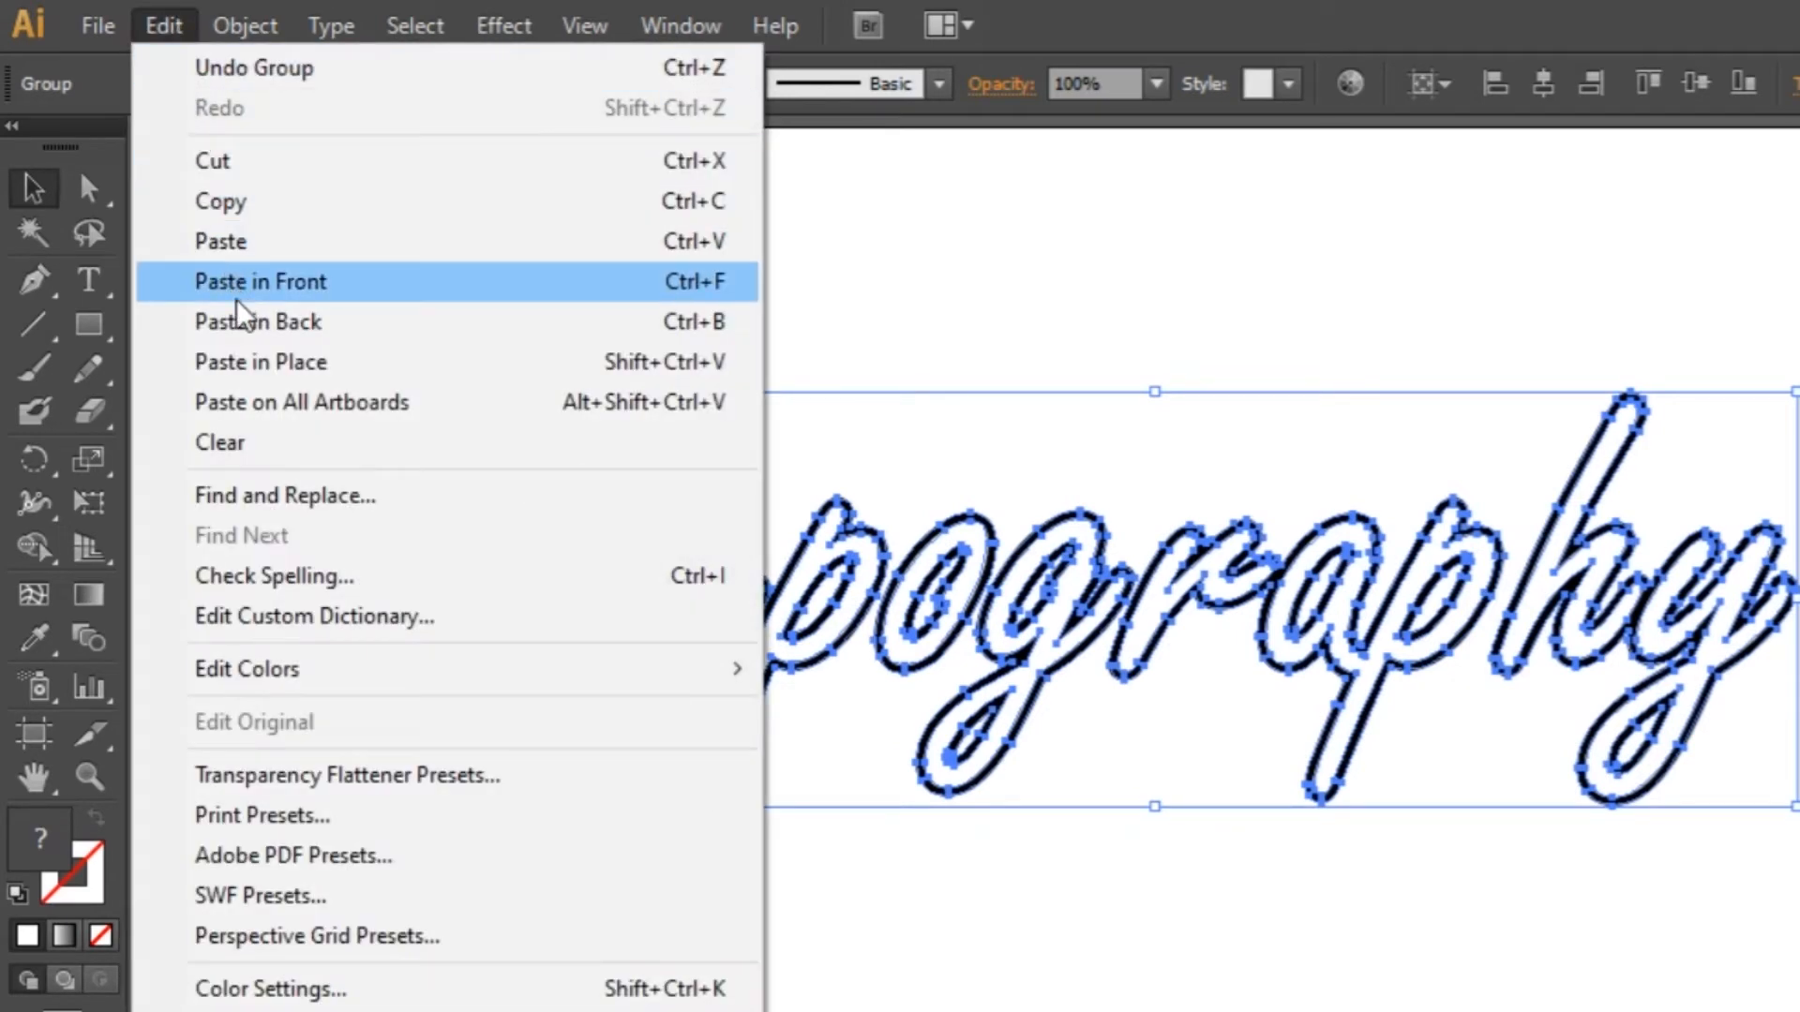
pyautogui.click(303, 328)
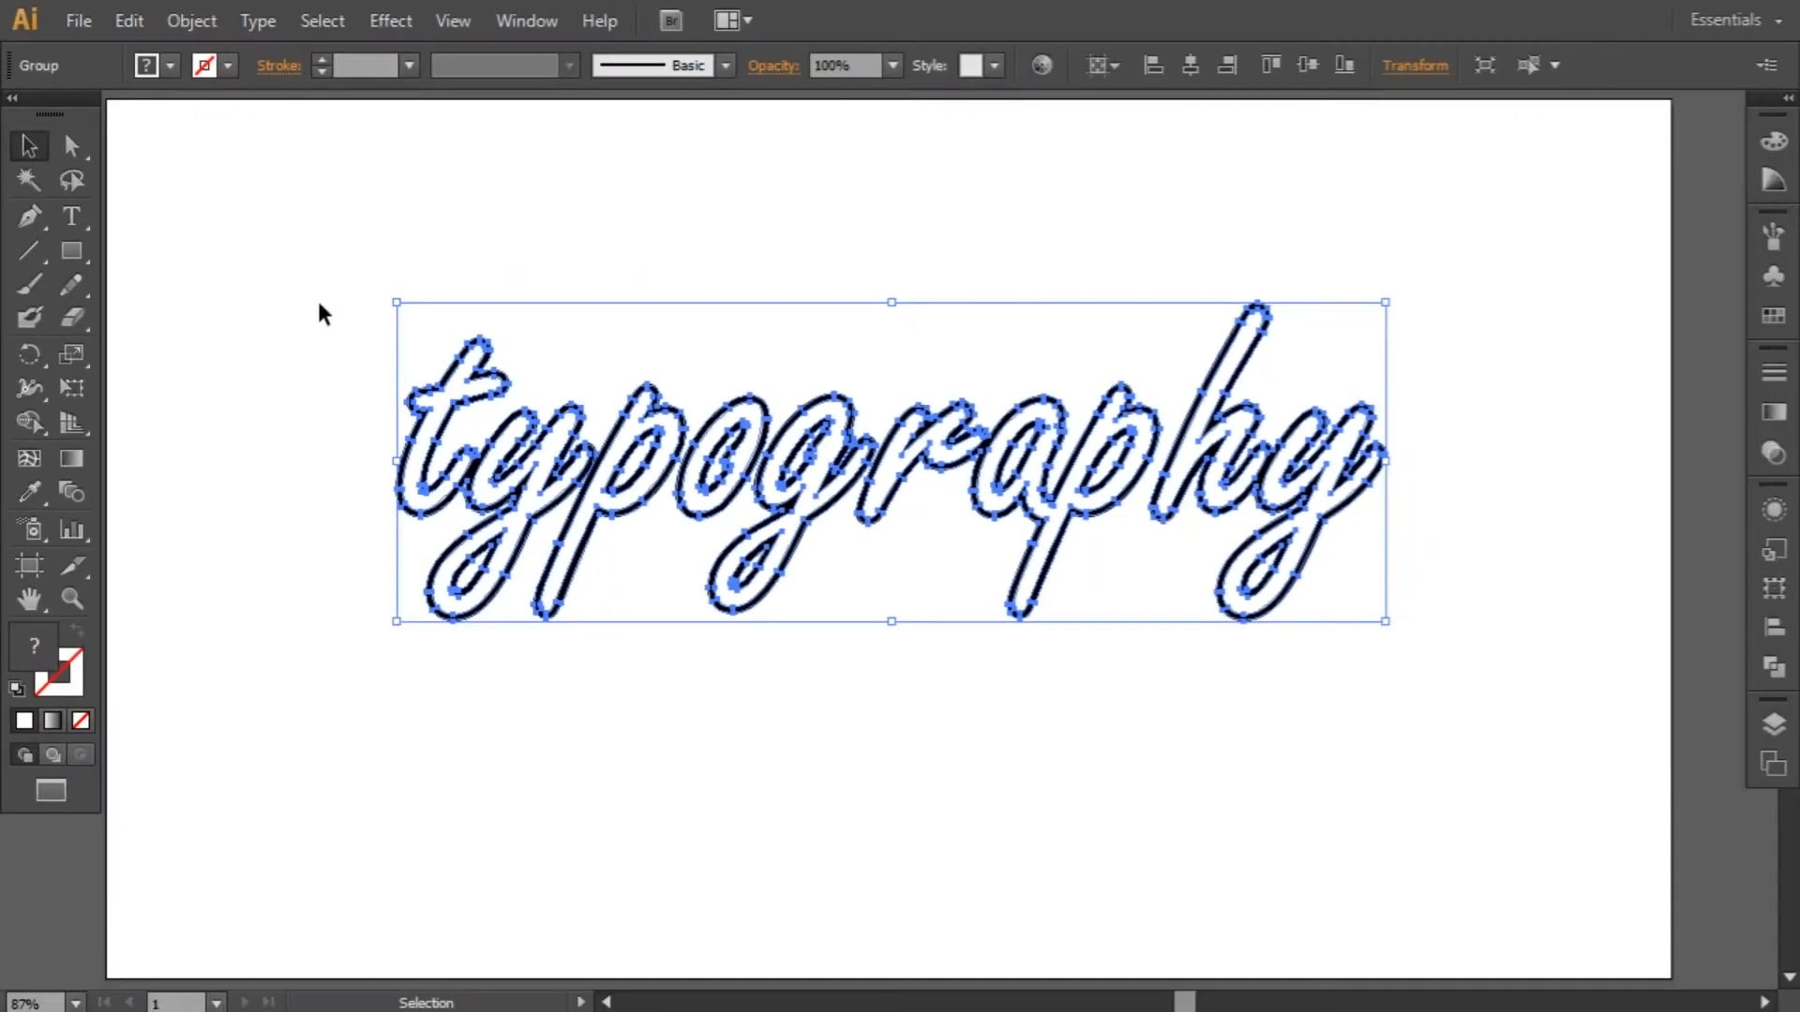
pyautogui.moveTo(610, 503); pyautogui.dragTo(629, 600)
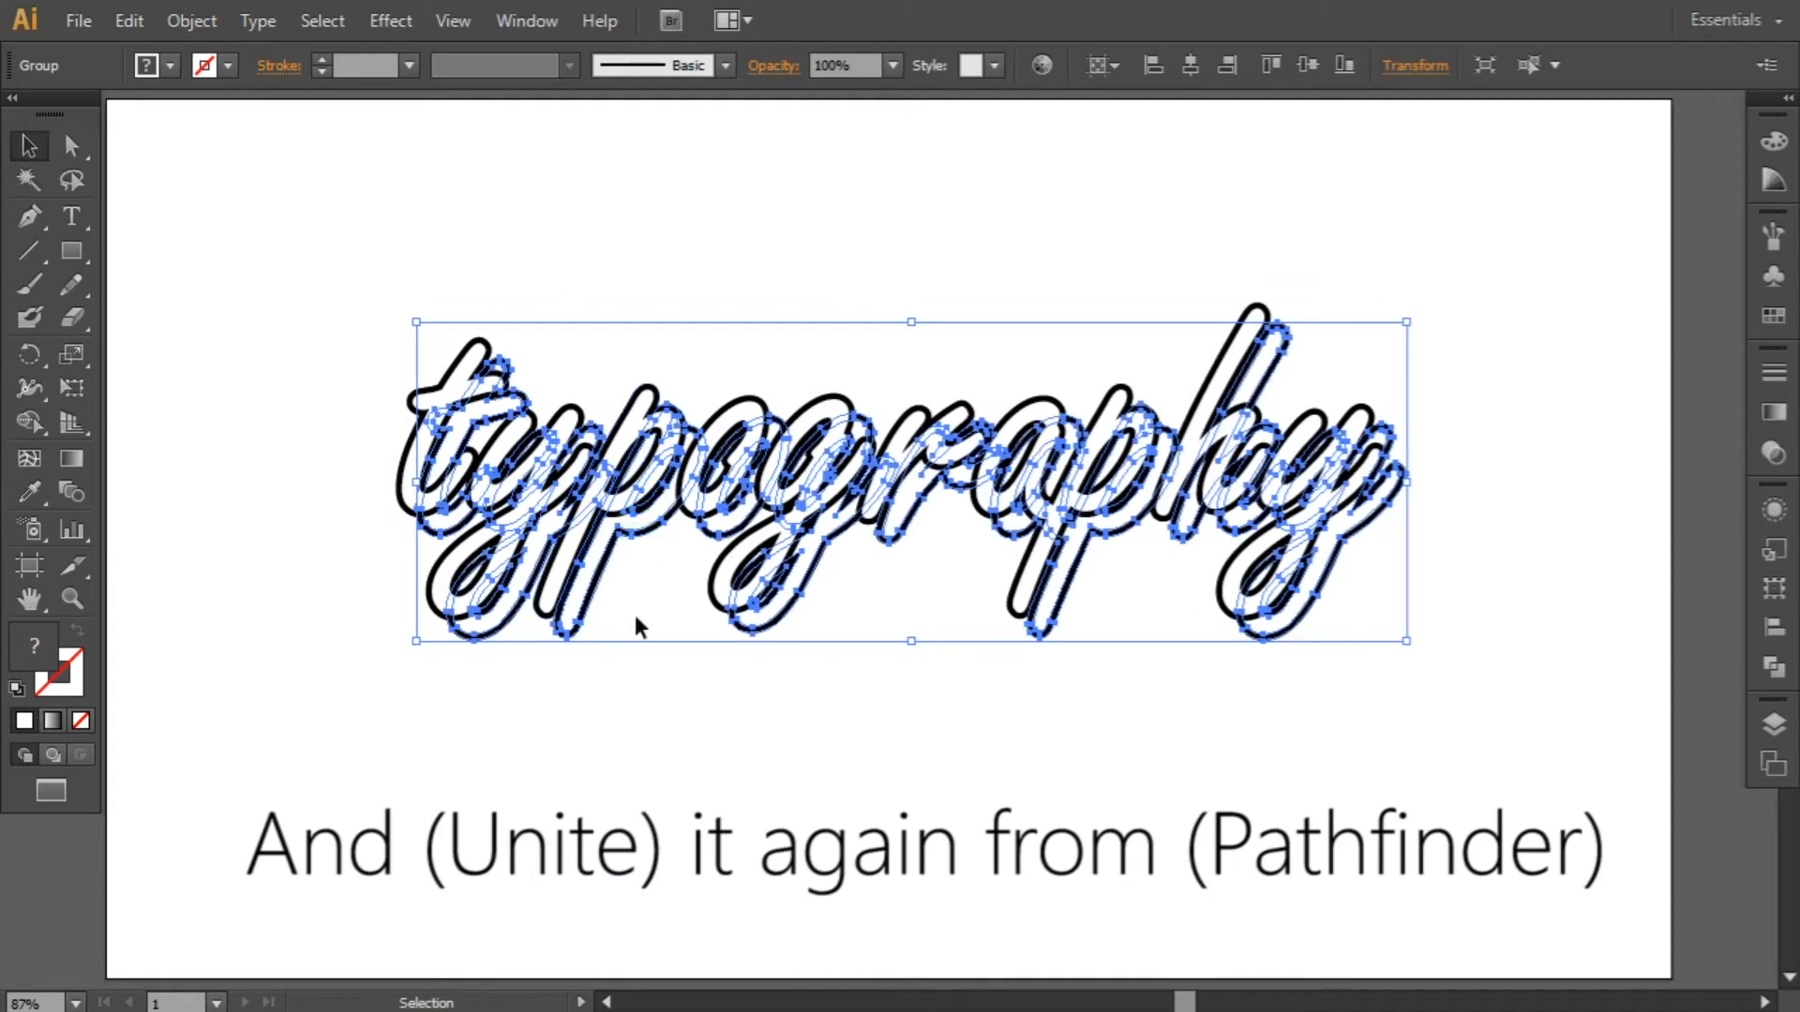
pyautogui.click(603, 712)
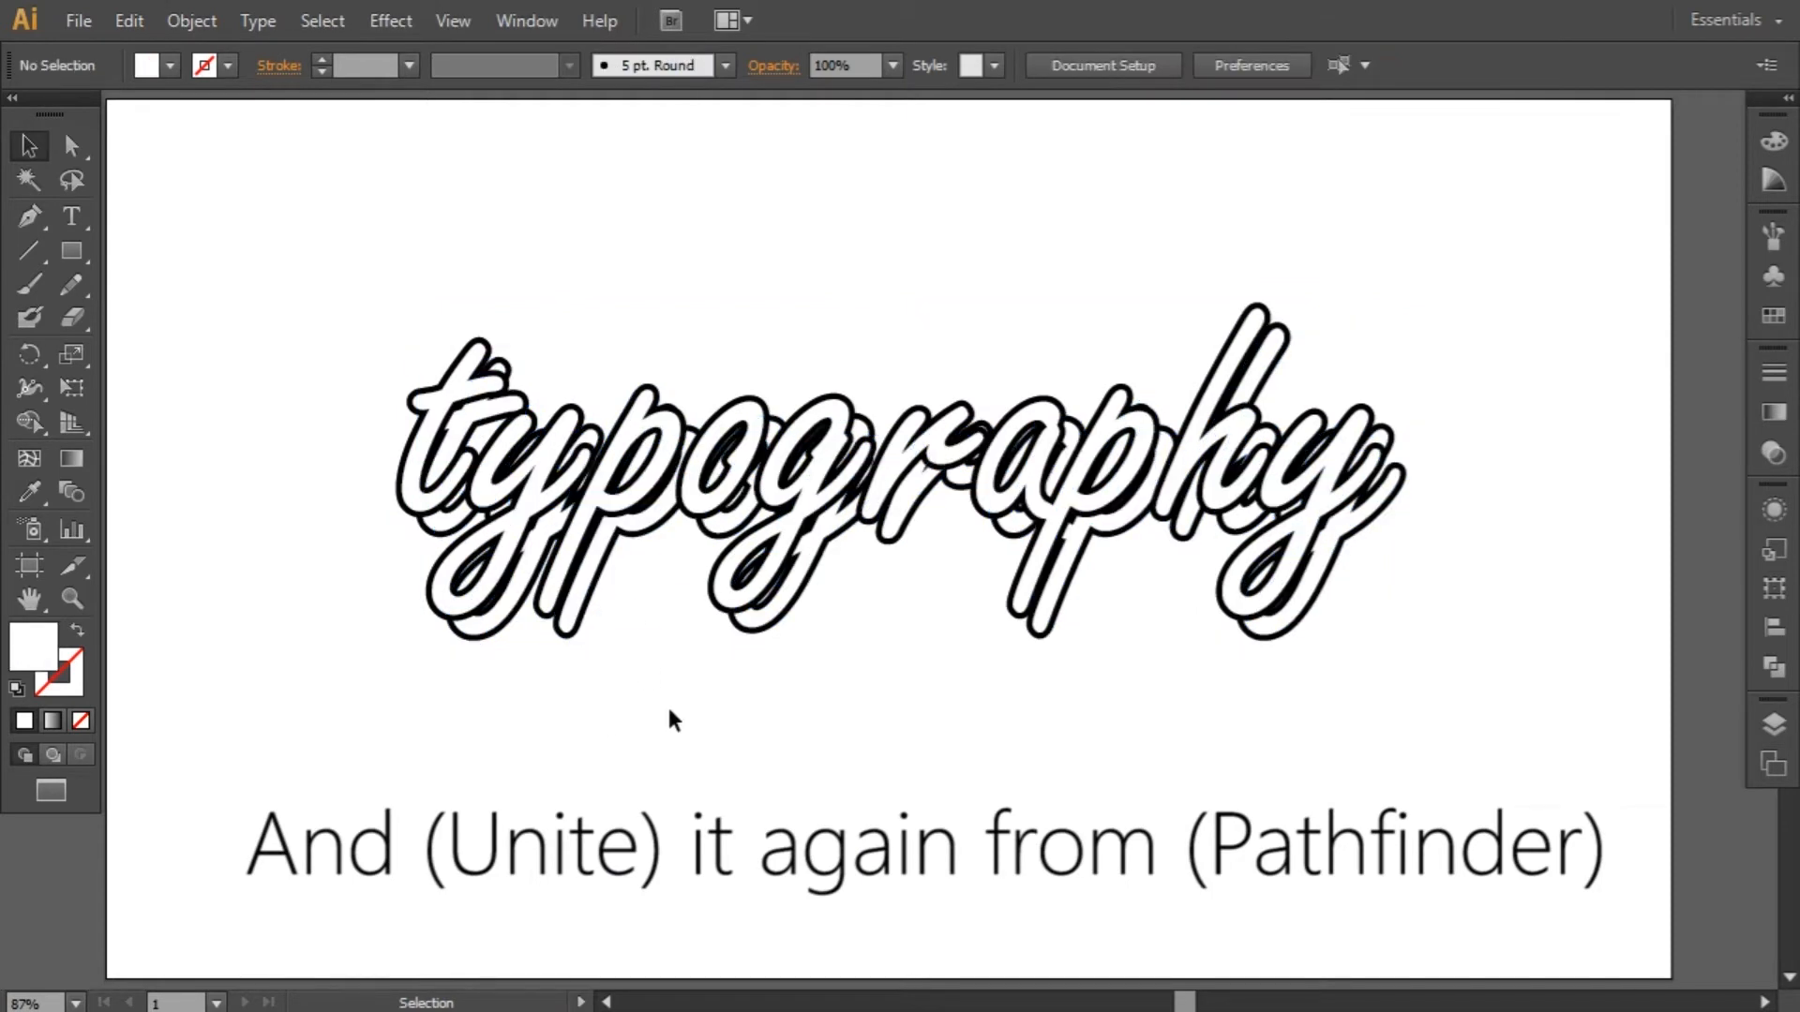
# Step: Merge the shapes of the offset back copy into one silhouette with Pathfinder Unite
pyautogui.click(581, 632)
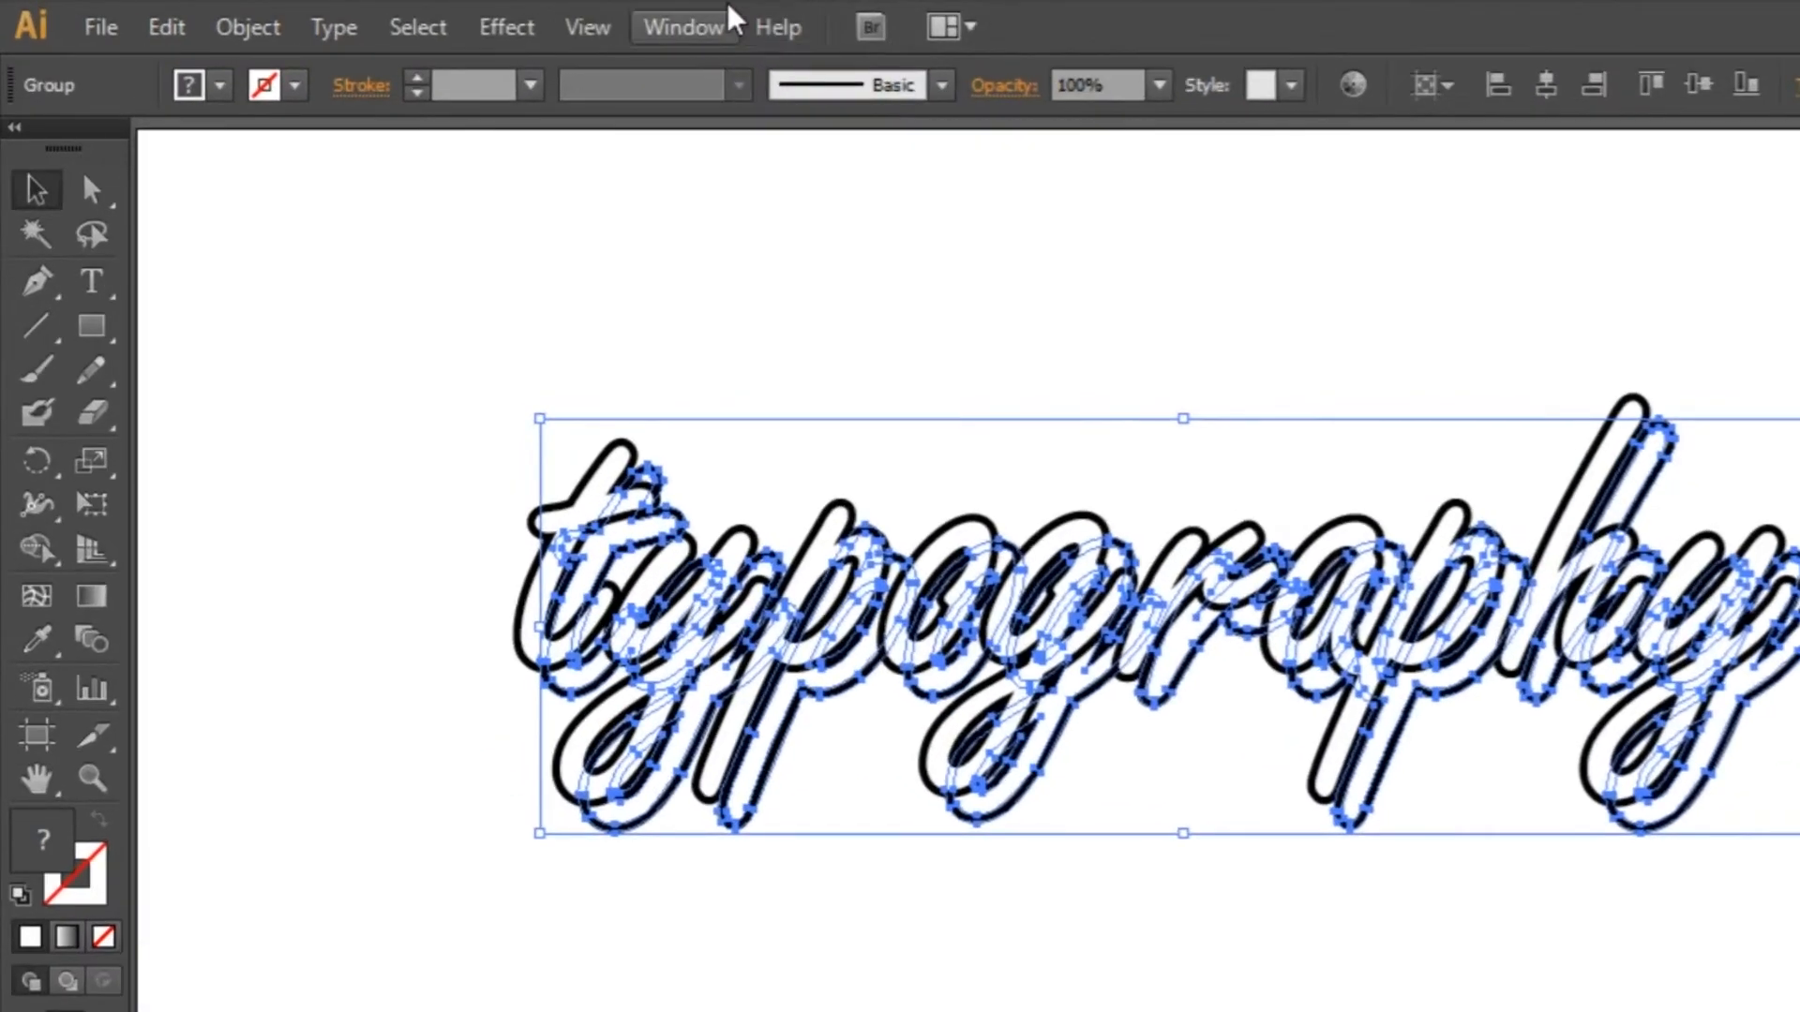
pyautogui.click(553, 21)
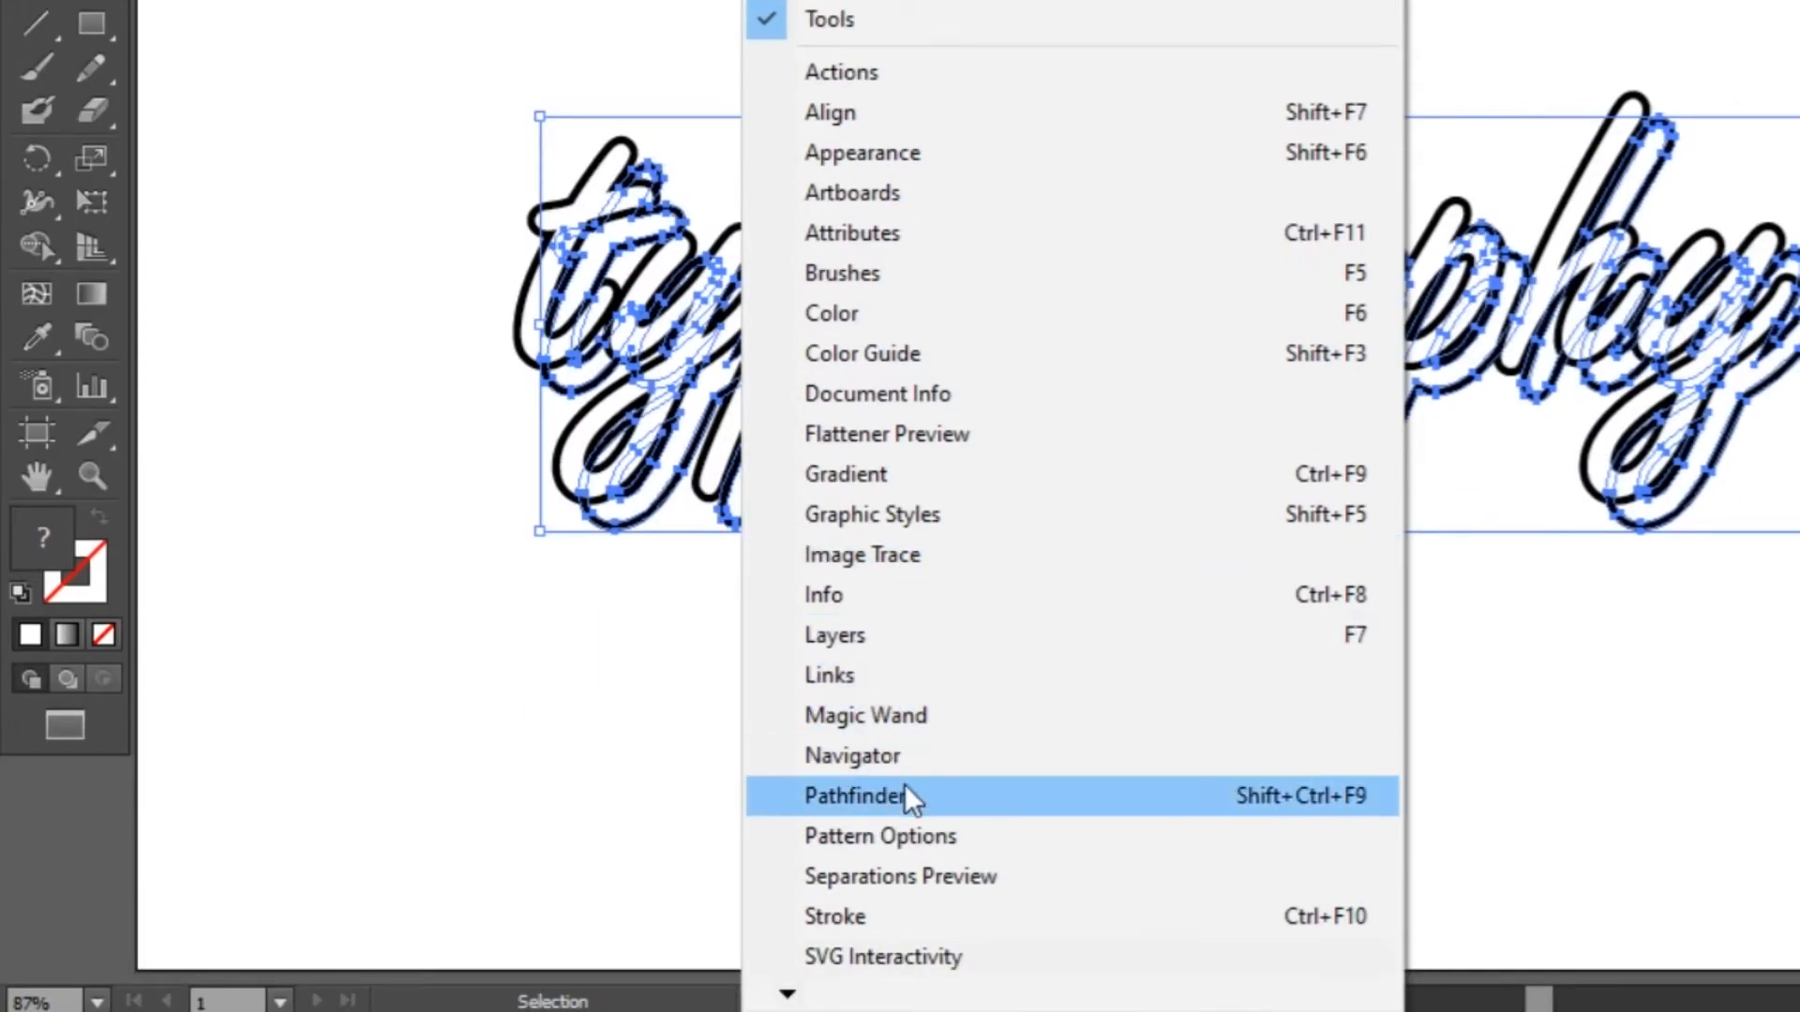
pyautogui.click(880, 806)
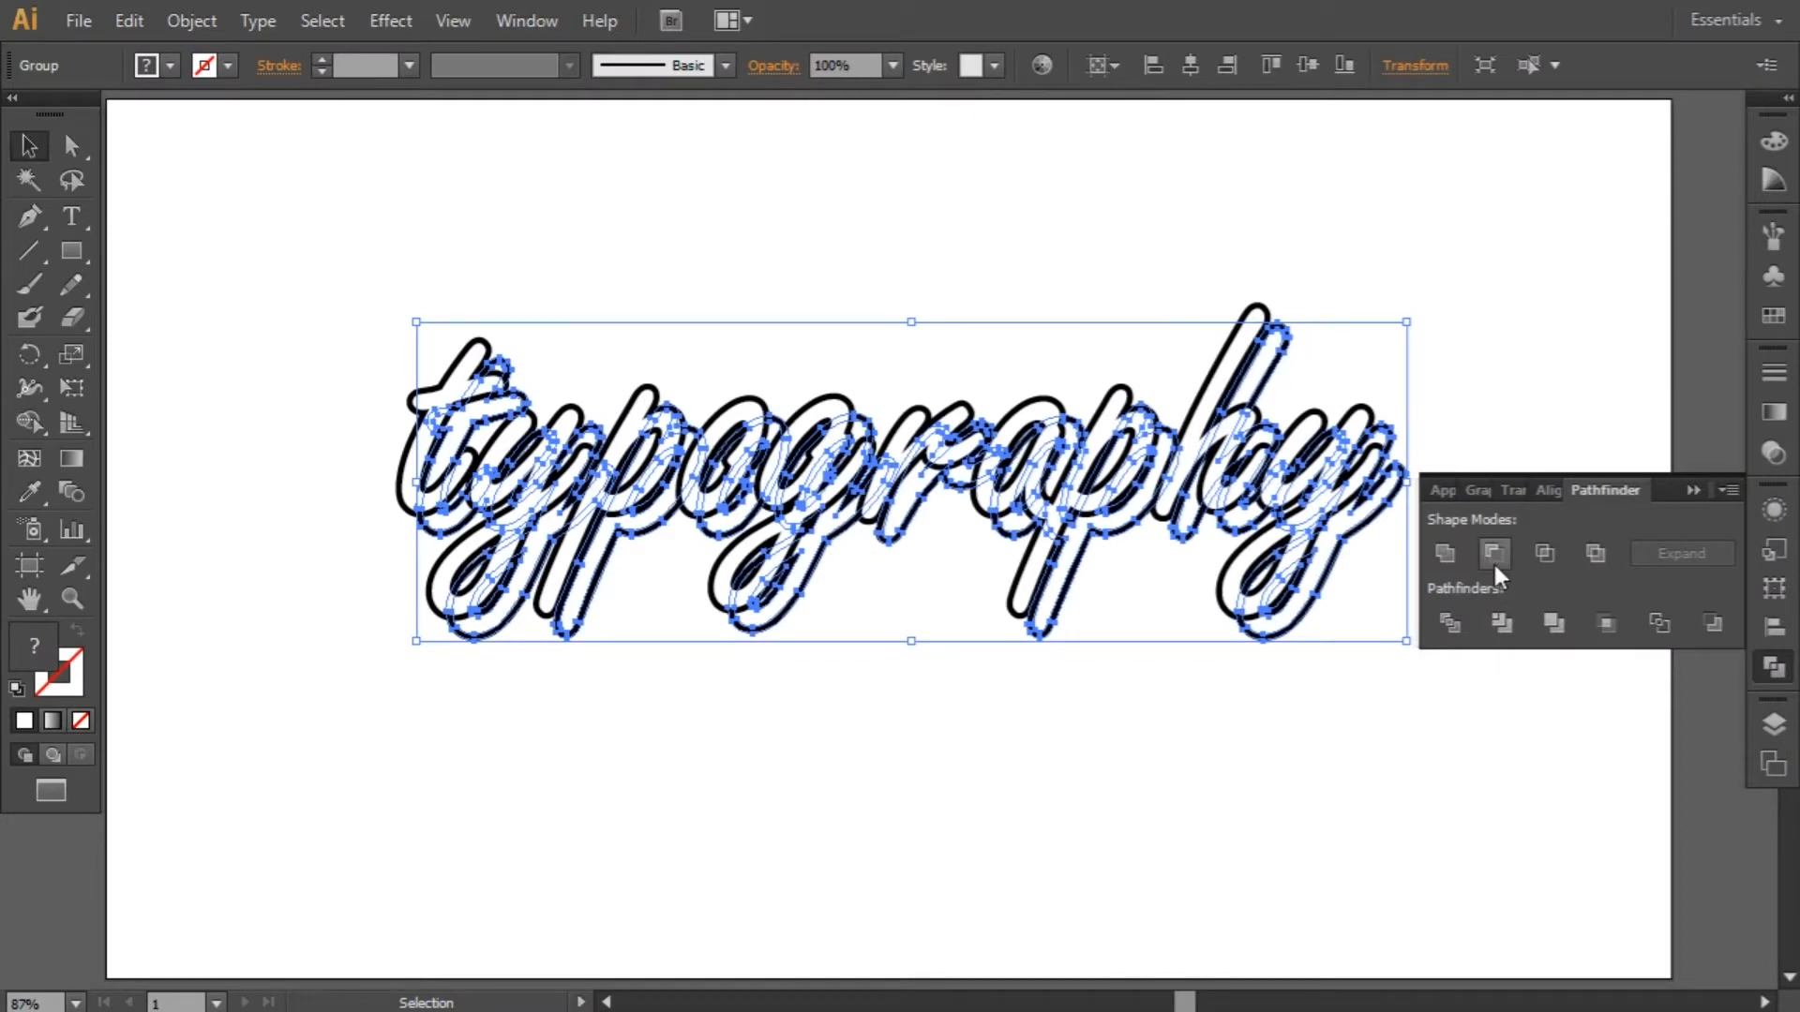
pyautogui.click(1446, 561)
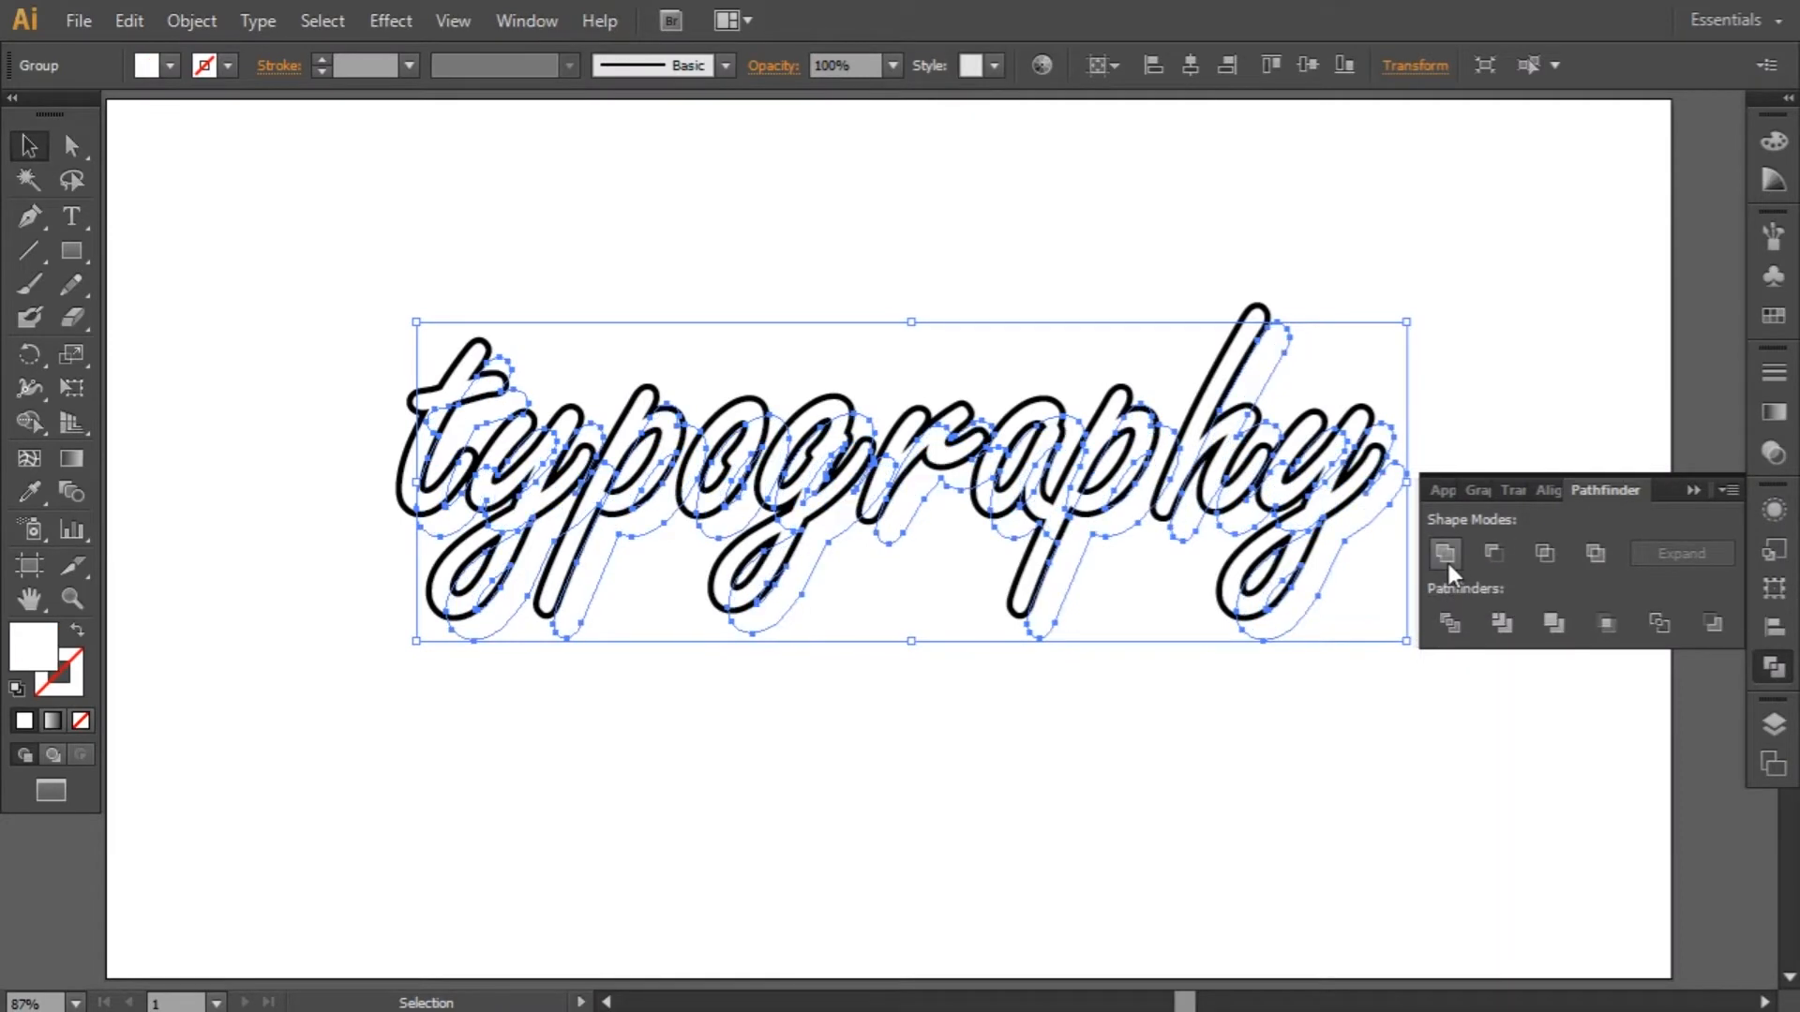
pyautogui.click(1308, 724)
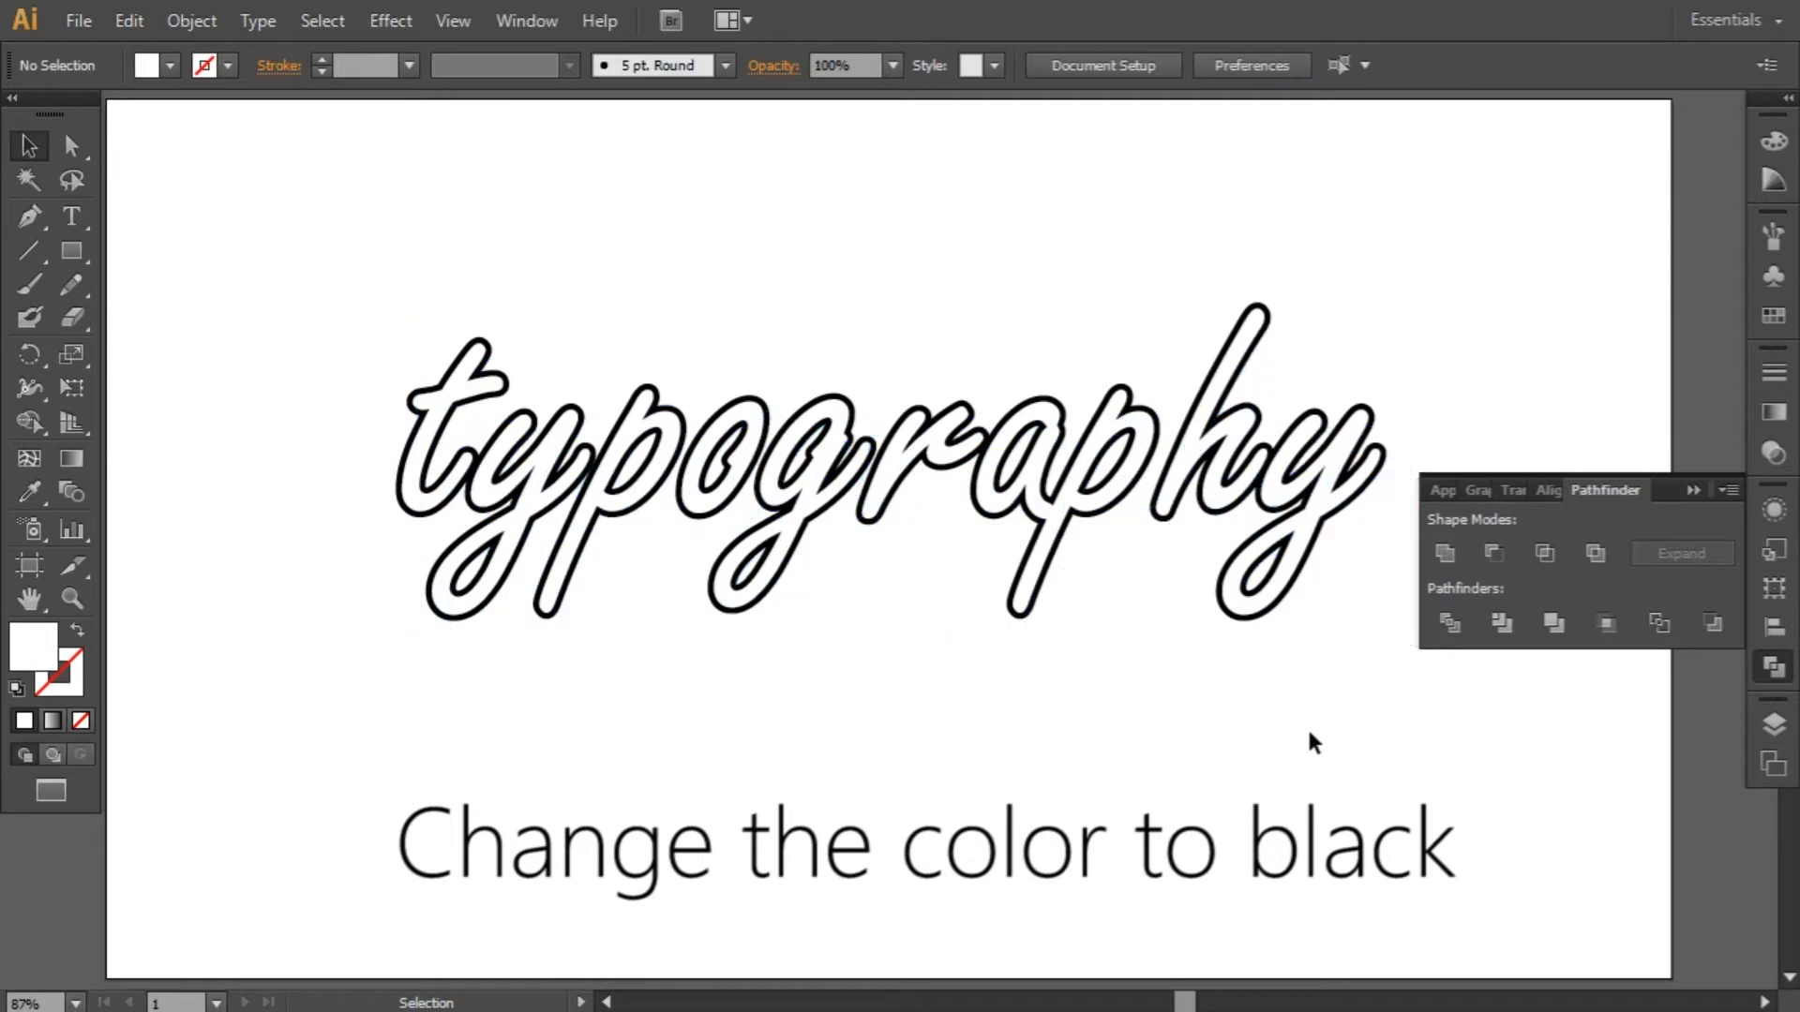
pyautogui.click(1693, 490)
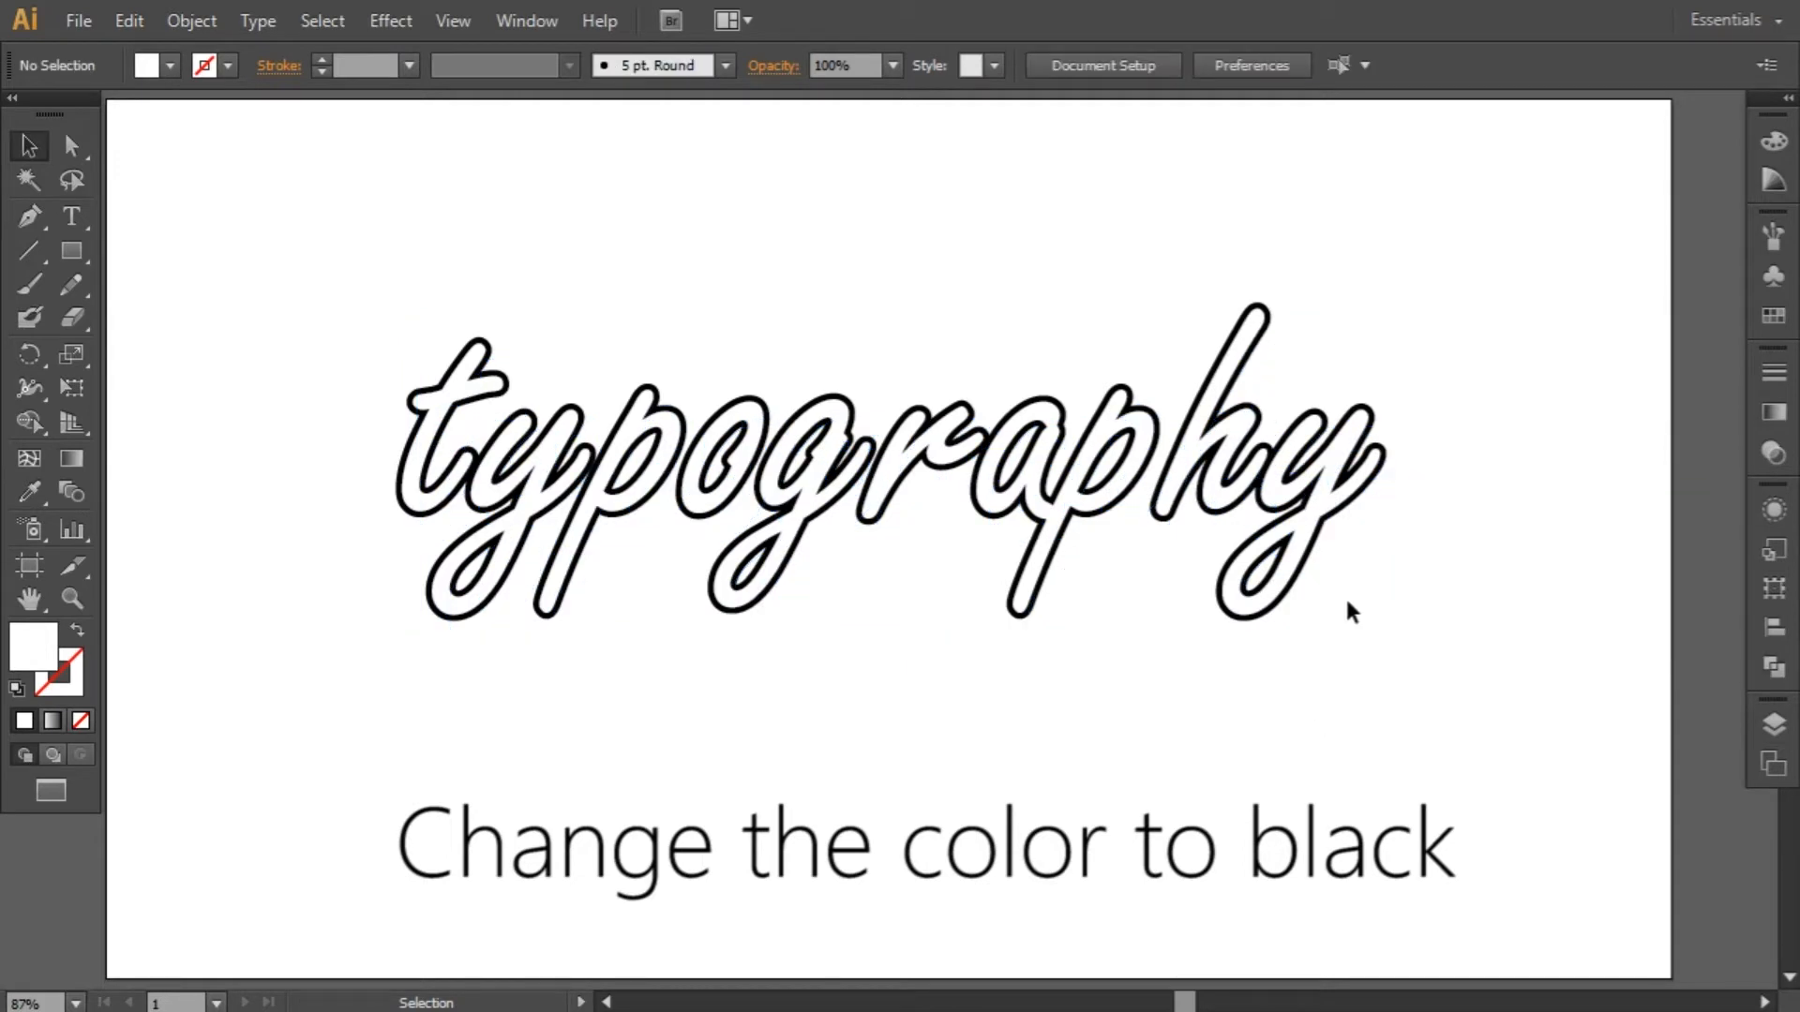
# Step: Set the fill of the merged back silhouette to black (000000)
pyautogui.moveTo(1375, 614); pyautogui.dragTo(1269, 650)
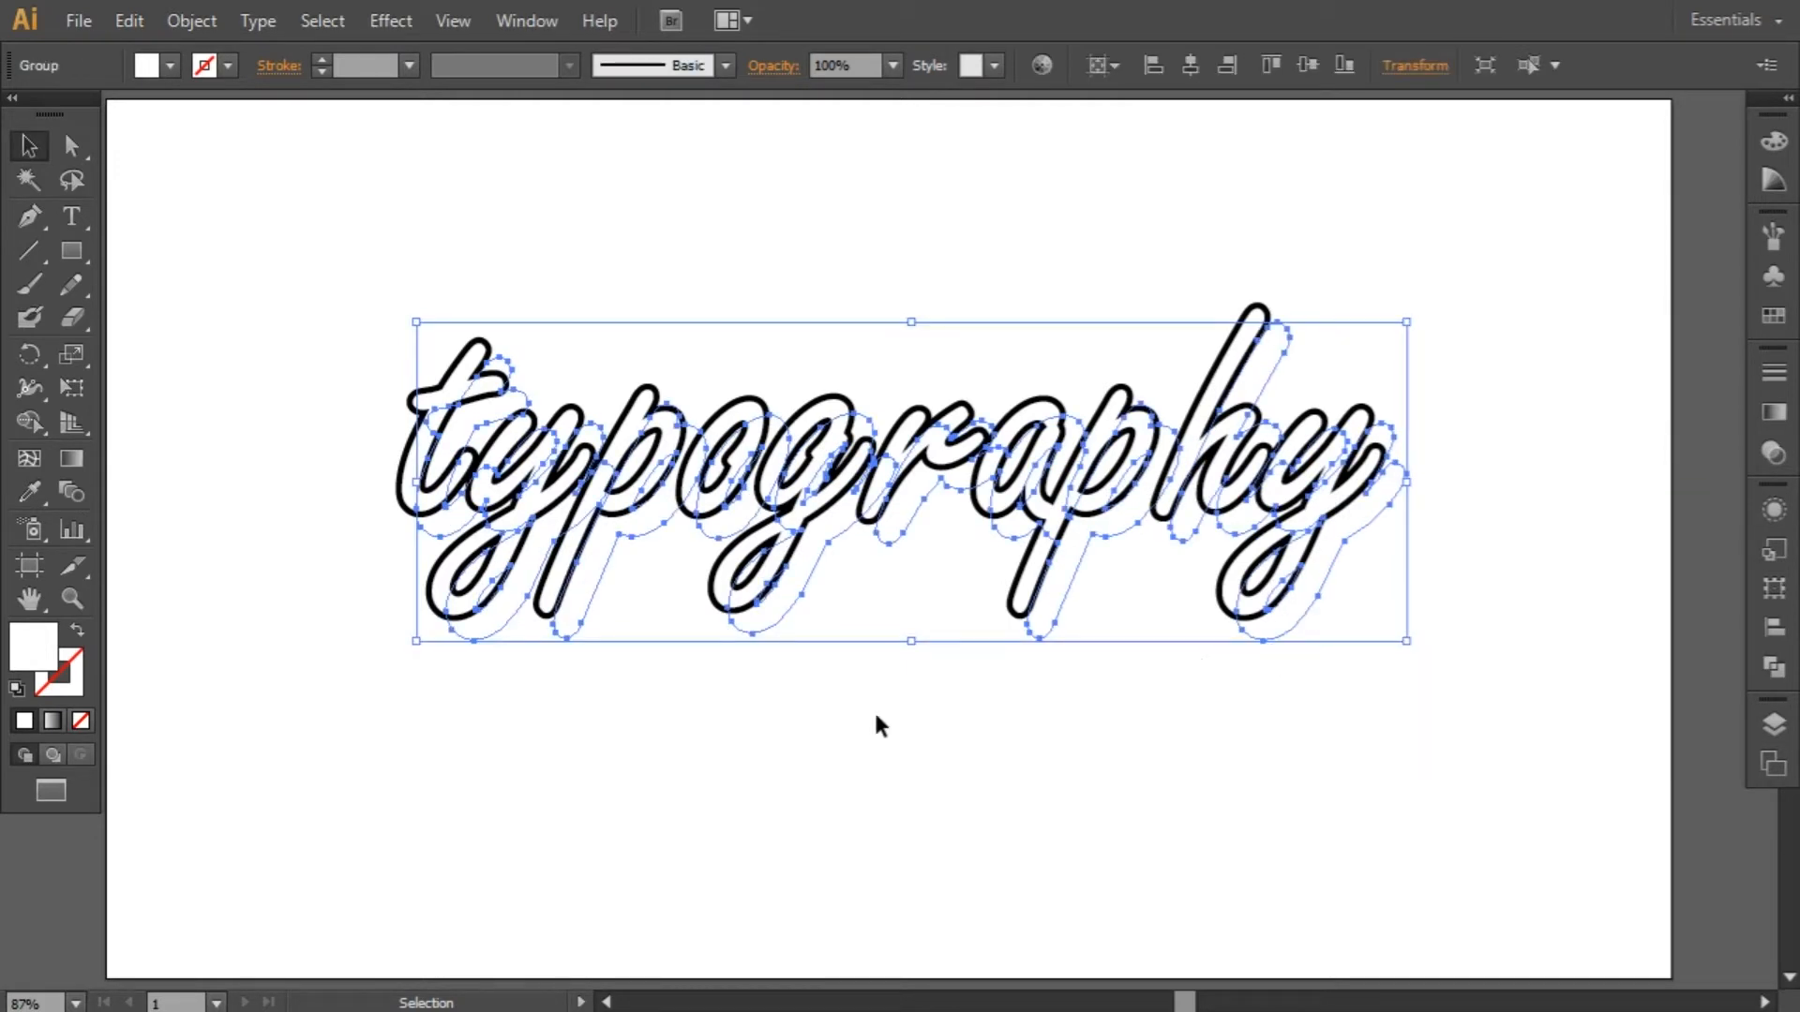
pyautogui.doubleClick(29, 651)
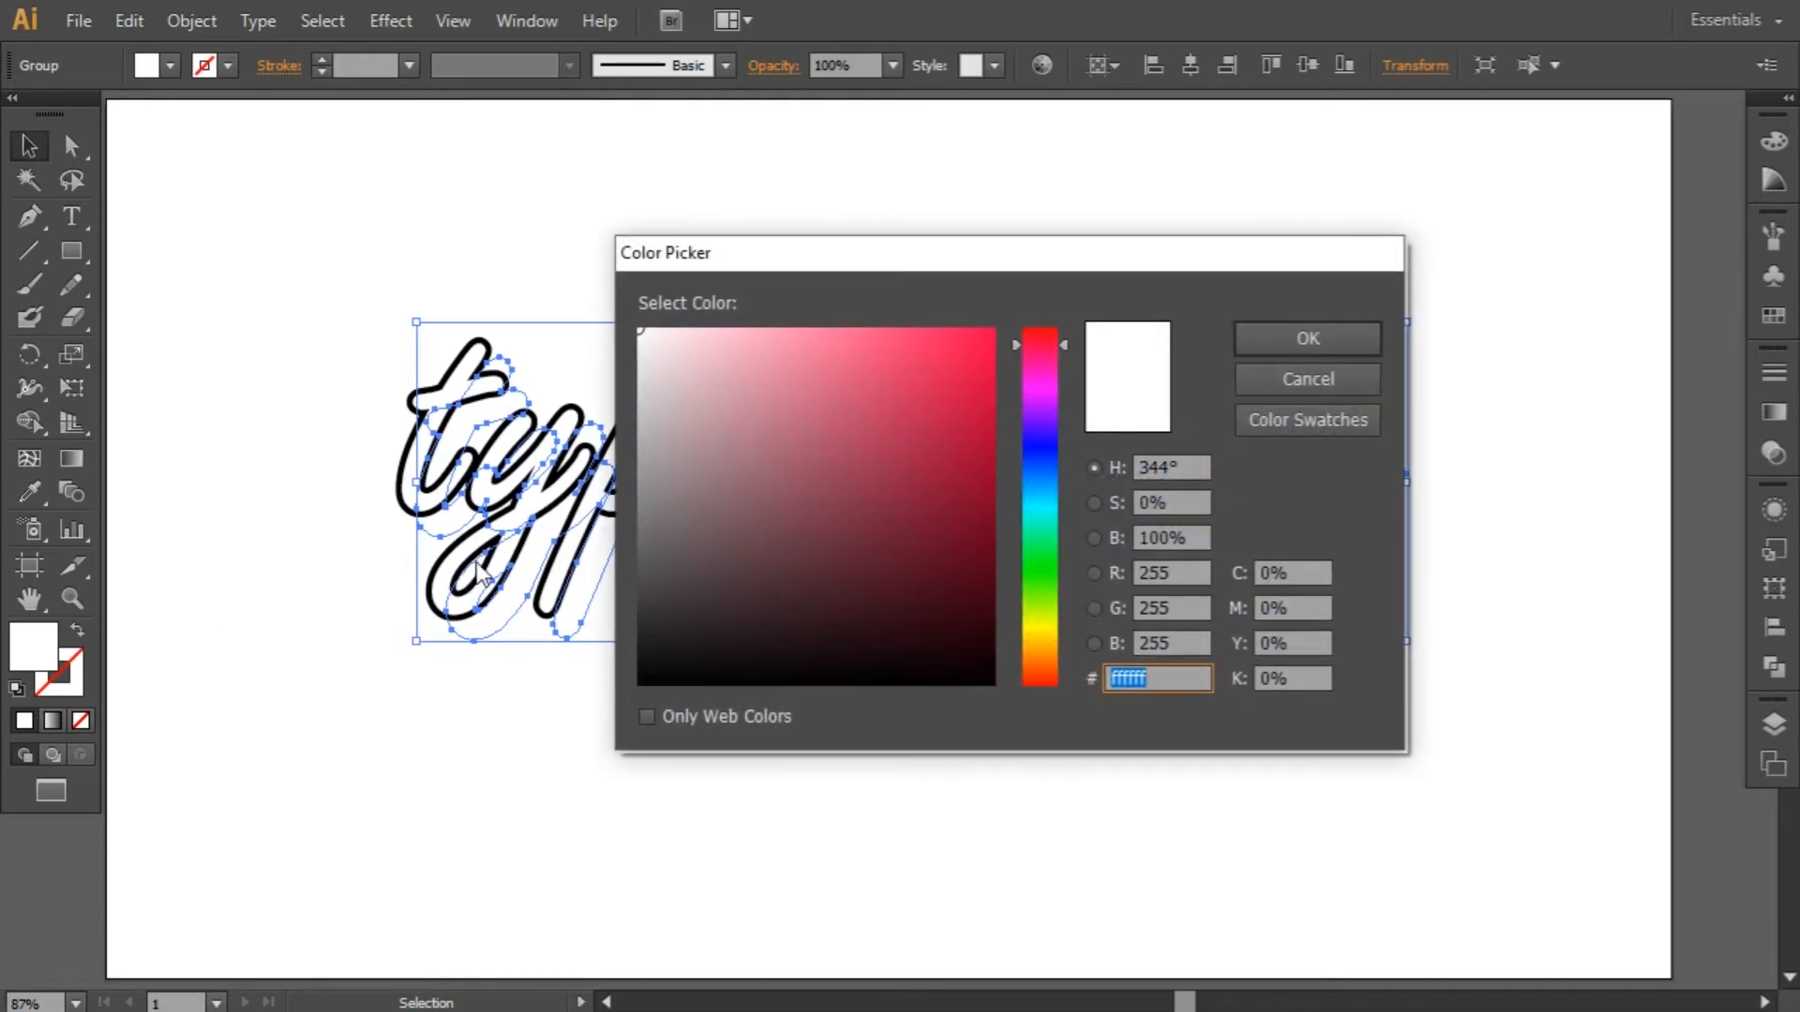
pyautogui.write('000000')
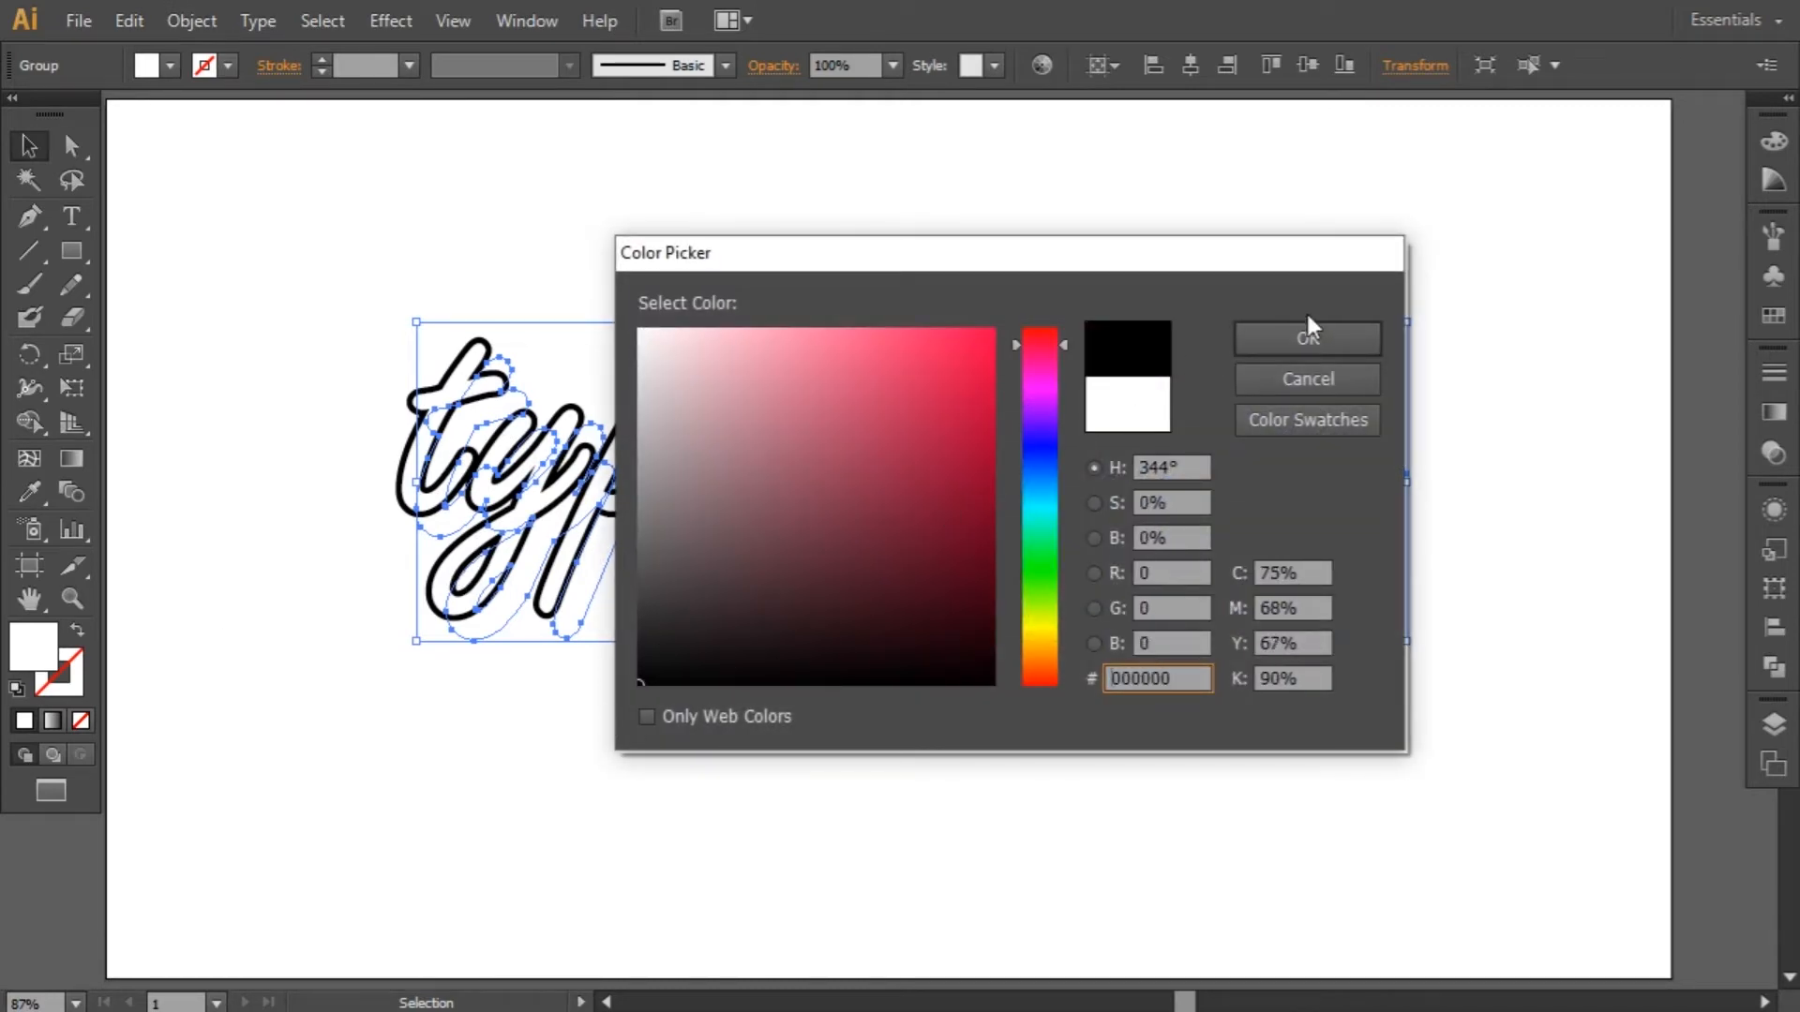
pyautogui.click(1308, 349)
pyautogui.click(1270, 247)
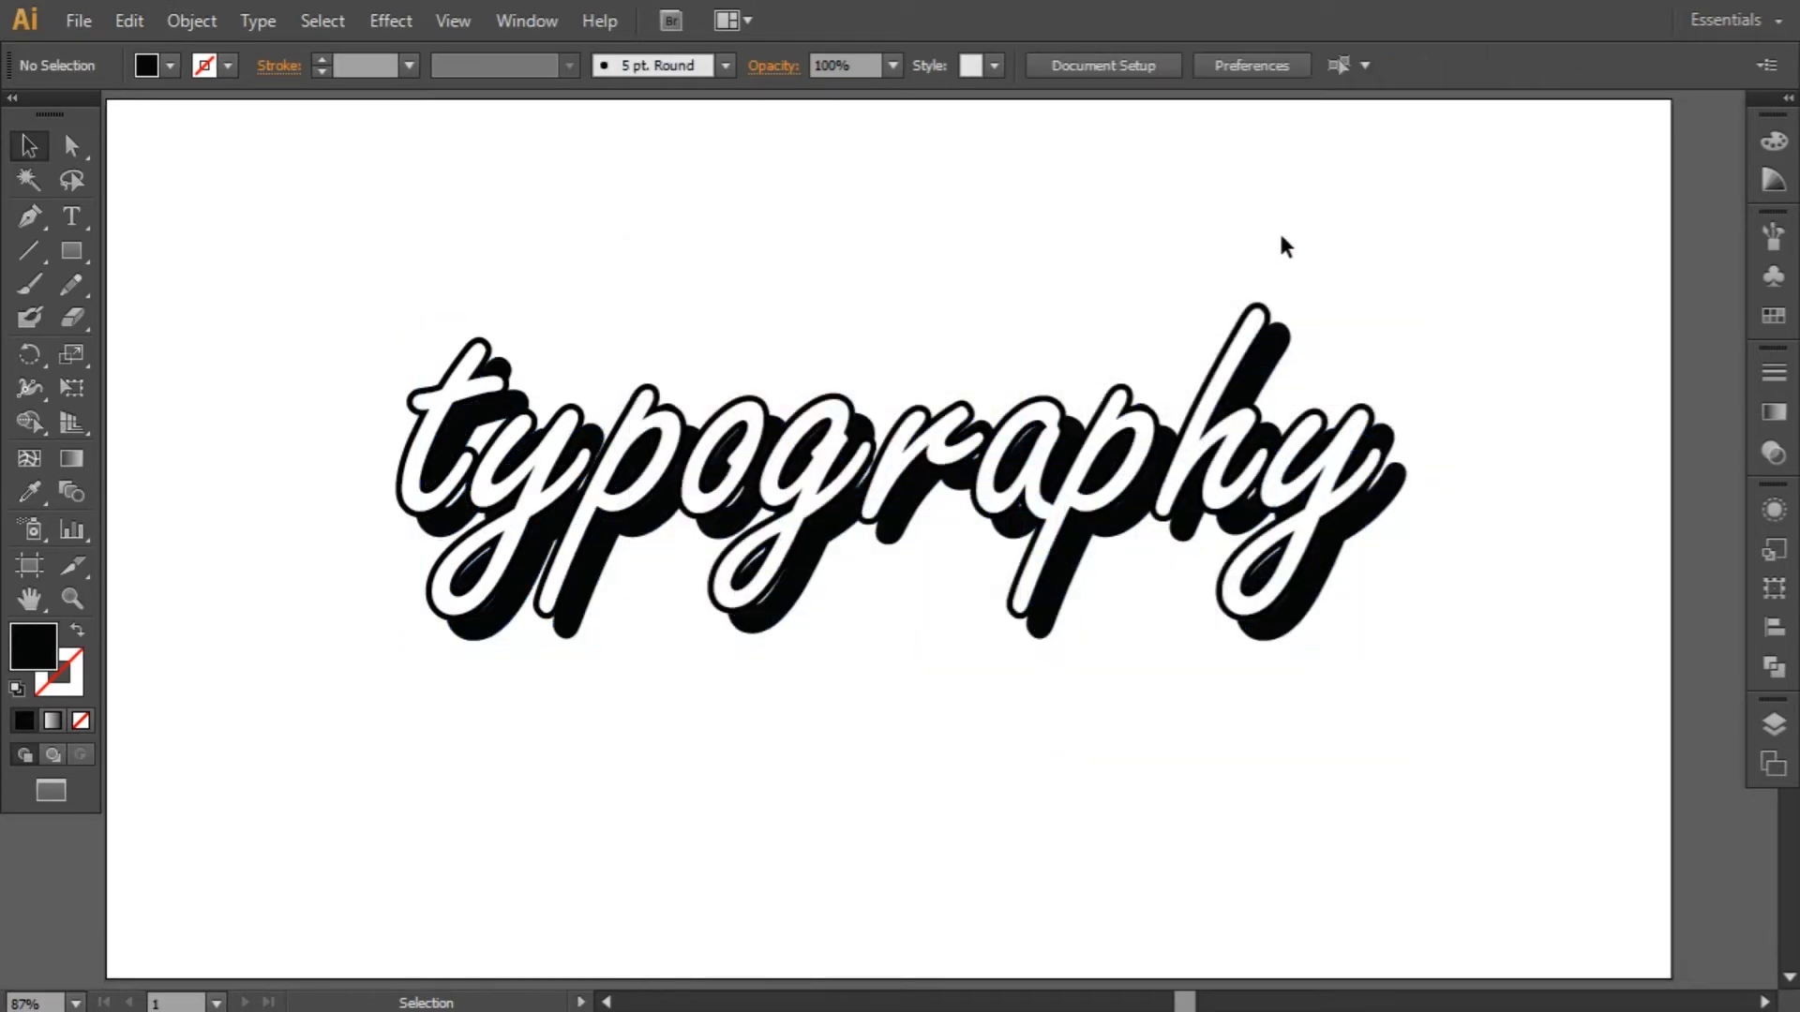
# Step: Move the black shadow silhouette slightly up and to the left, closer to the front lettering
pyautogui.click(1326, 583)
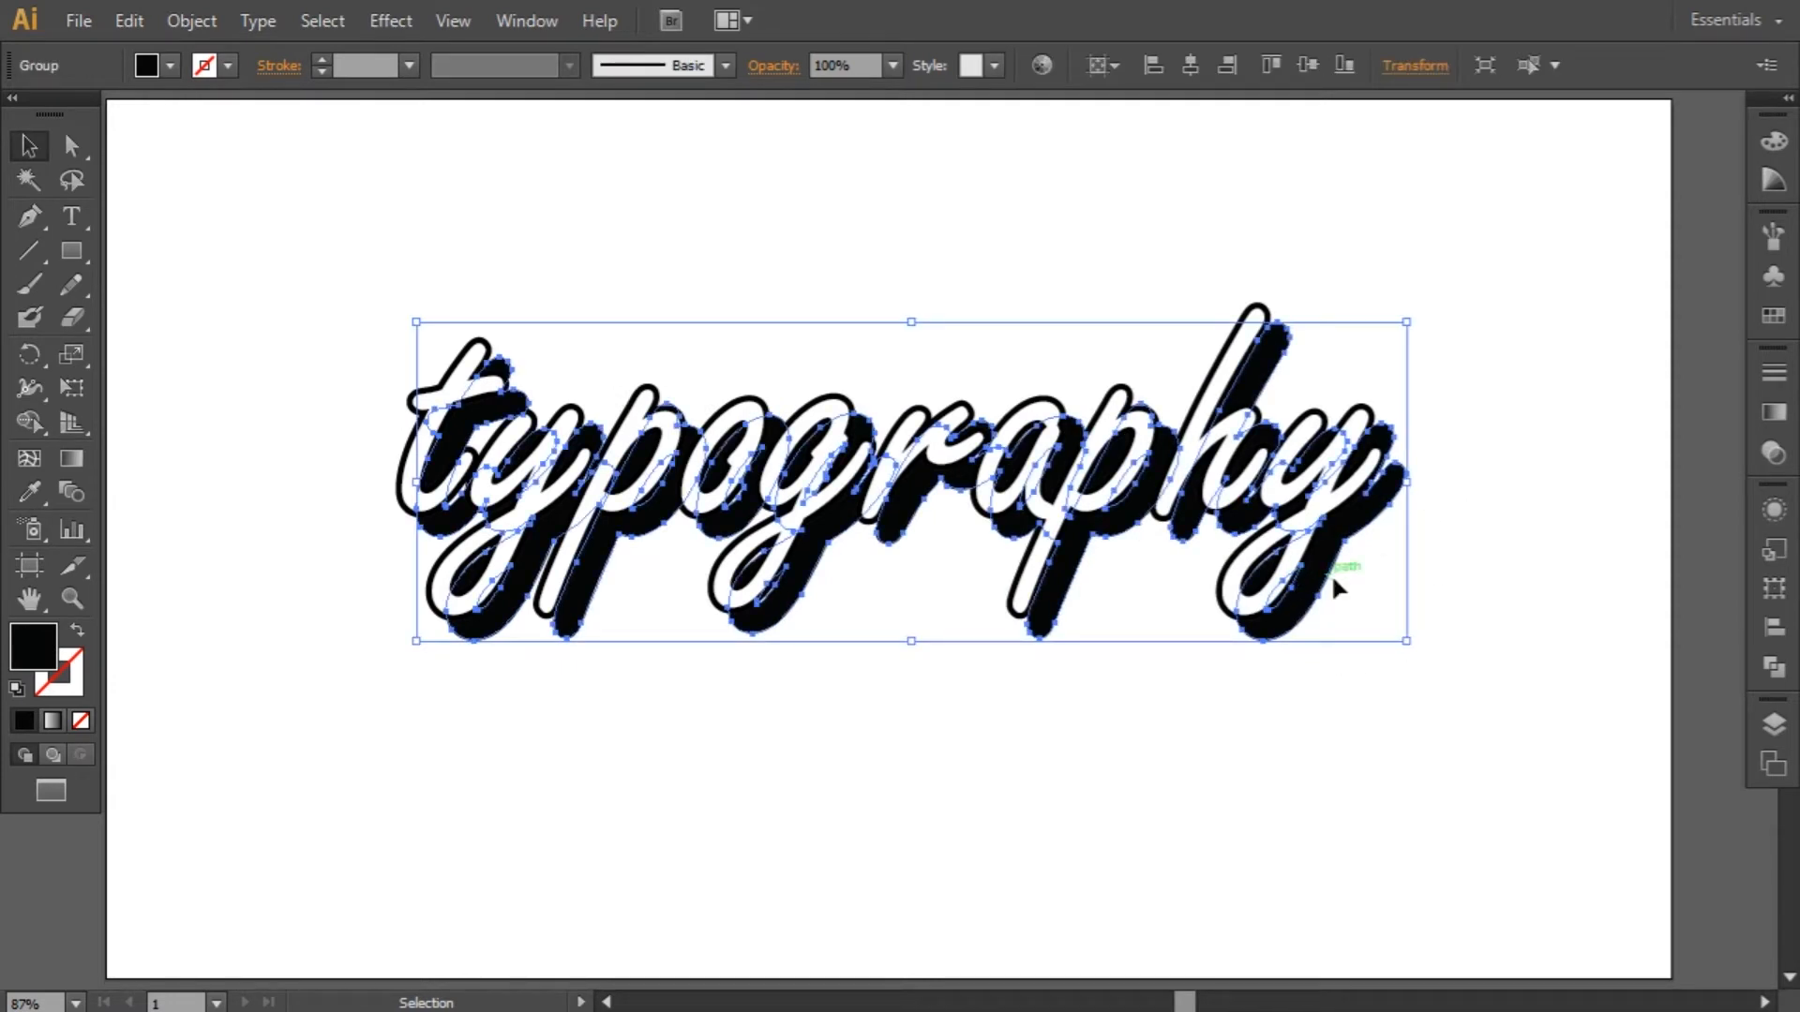
pyautogui.moveTo(1317, 582); pyautogui.dragTo(1316, 582)
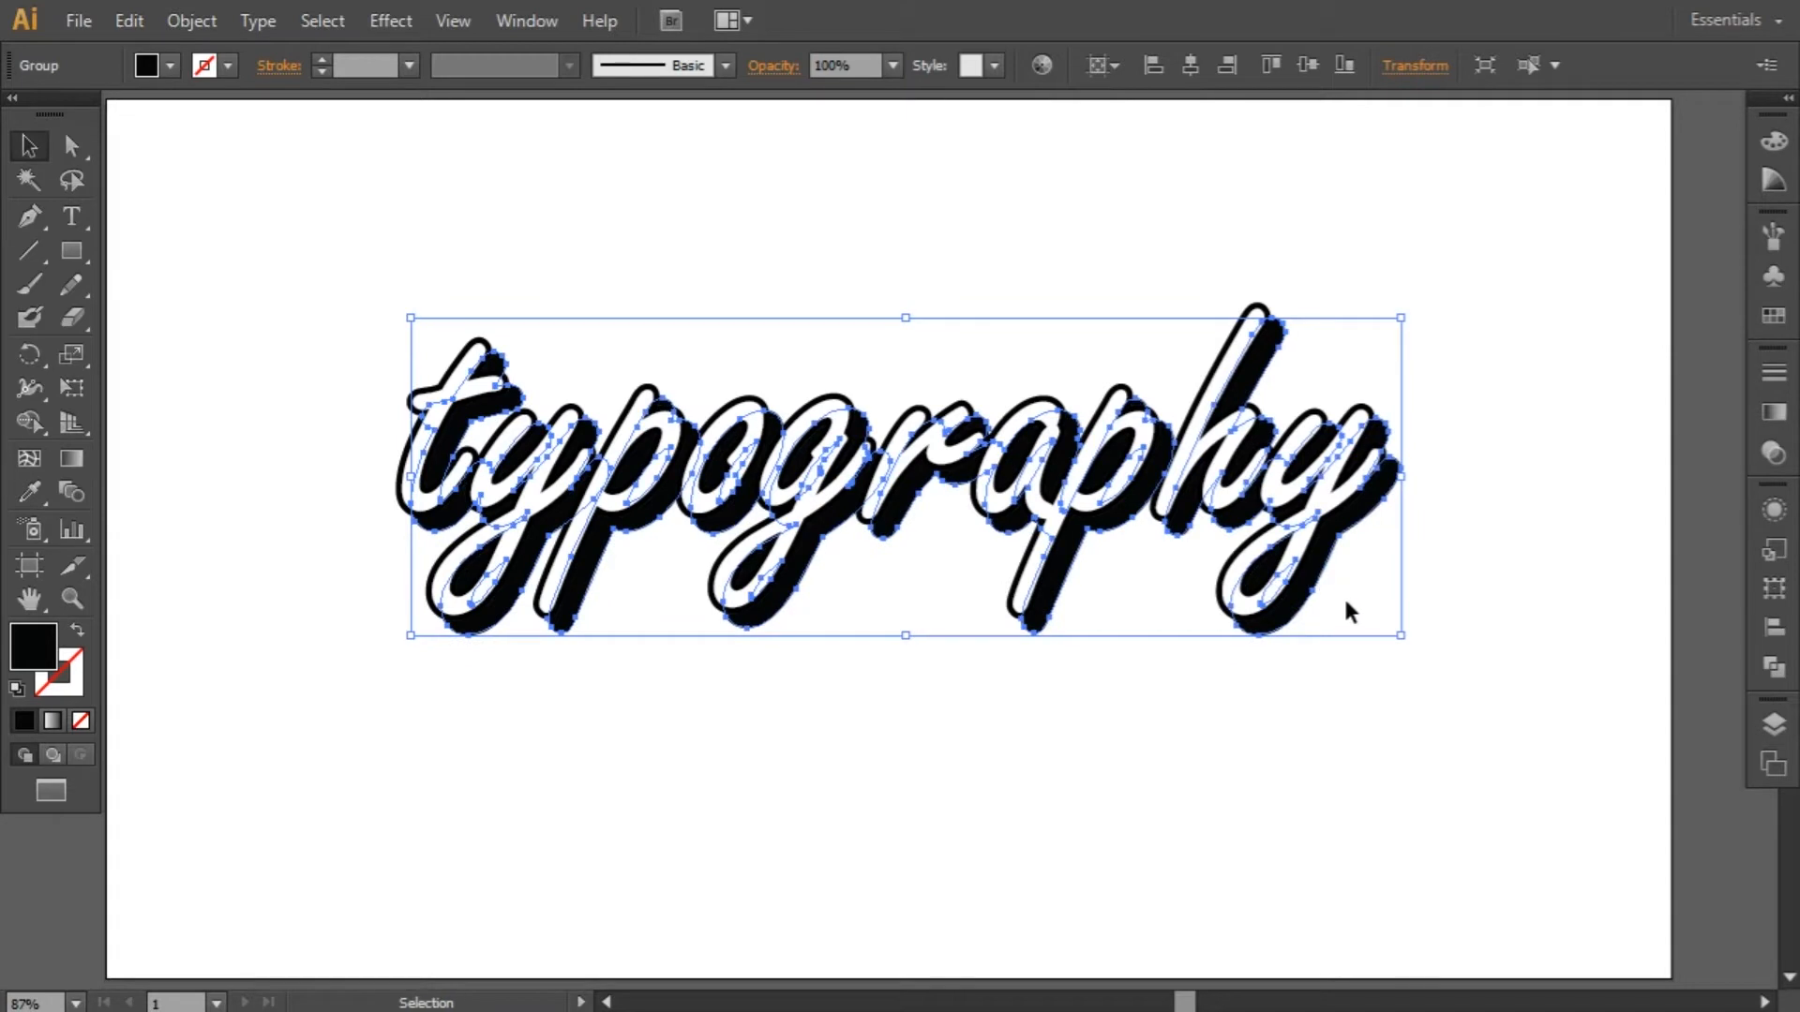
pyautogui.click(1350, 577)
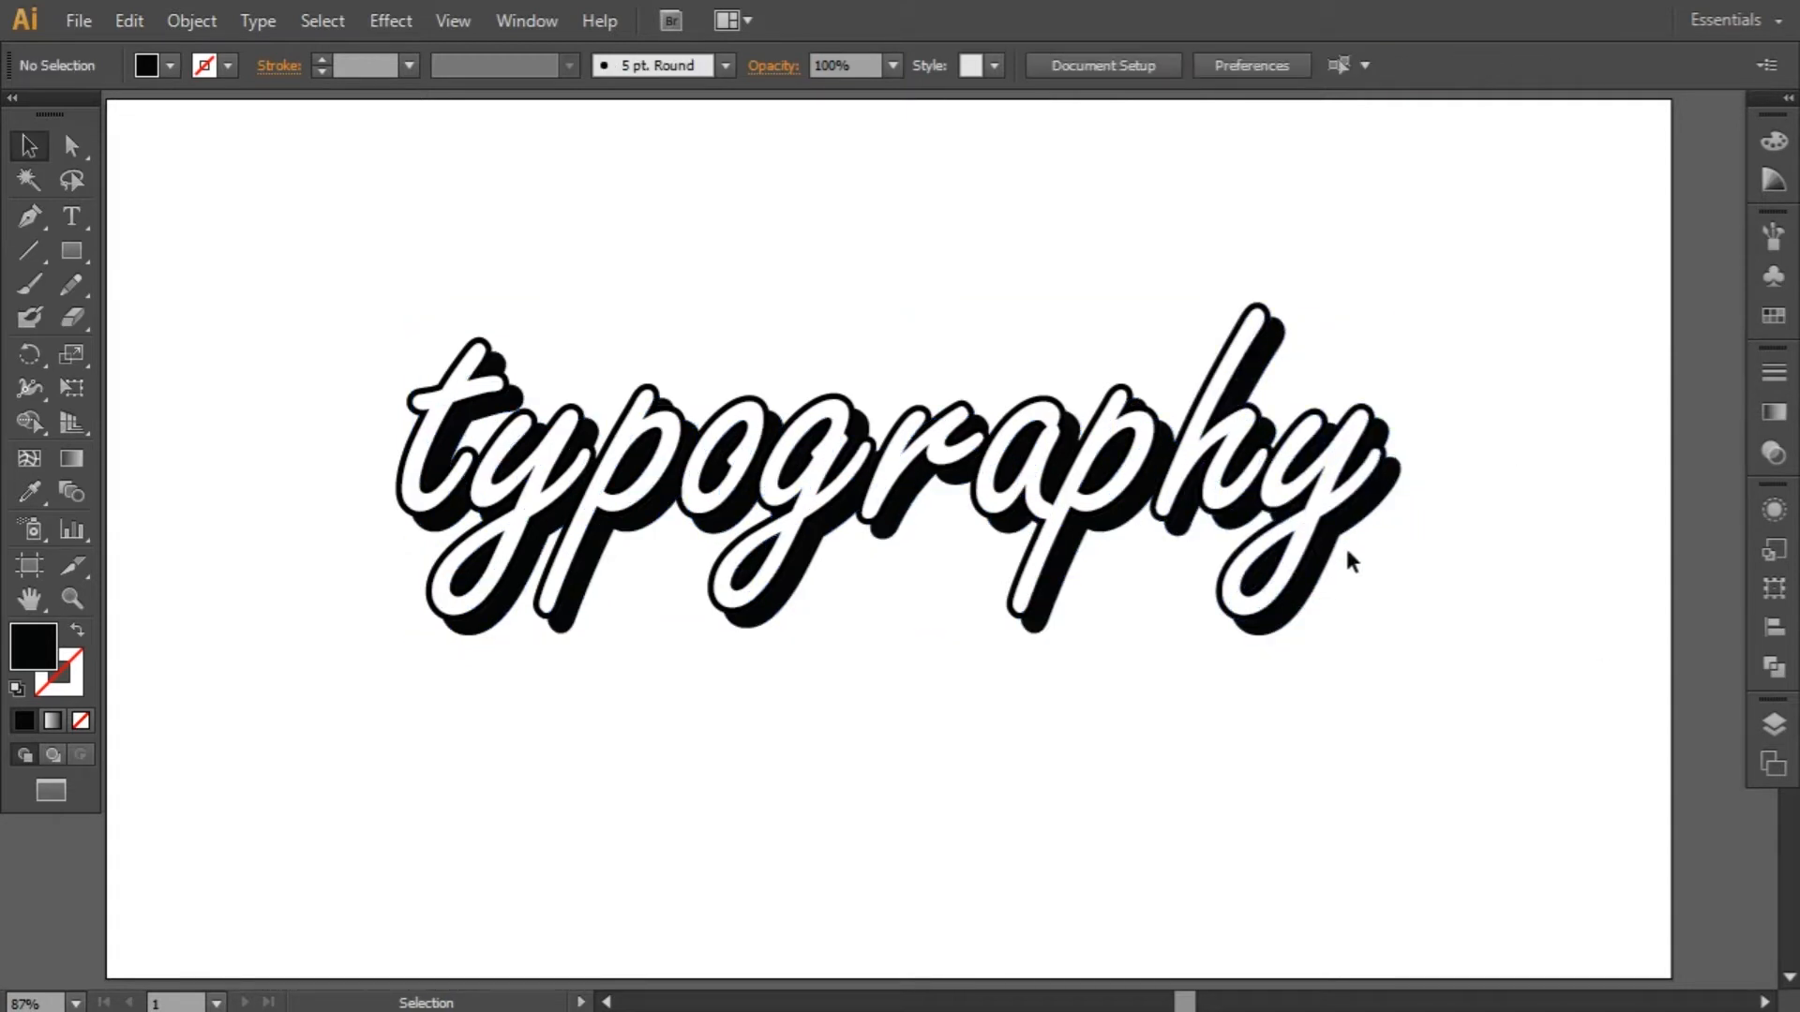
pyautogui.click(1326, 553)
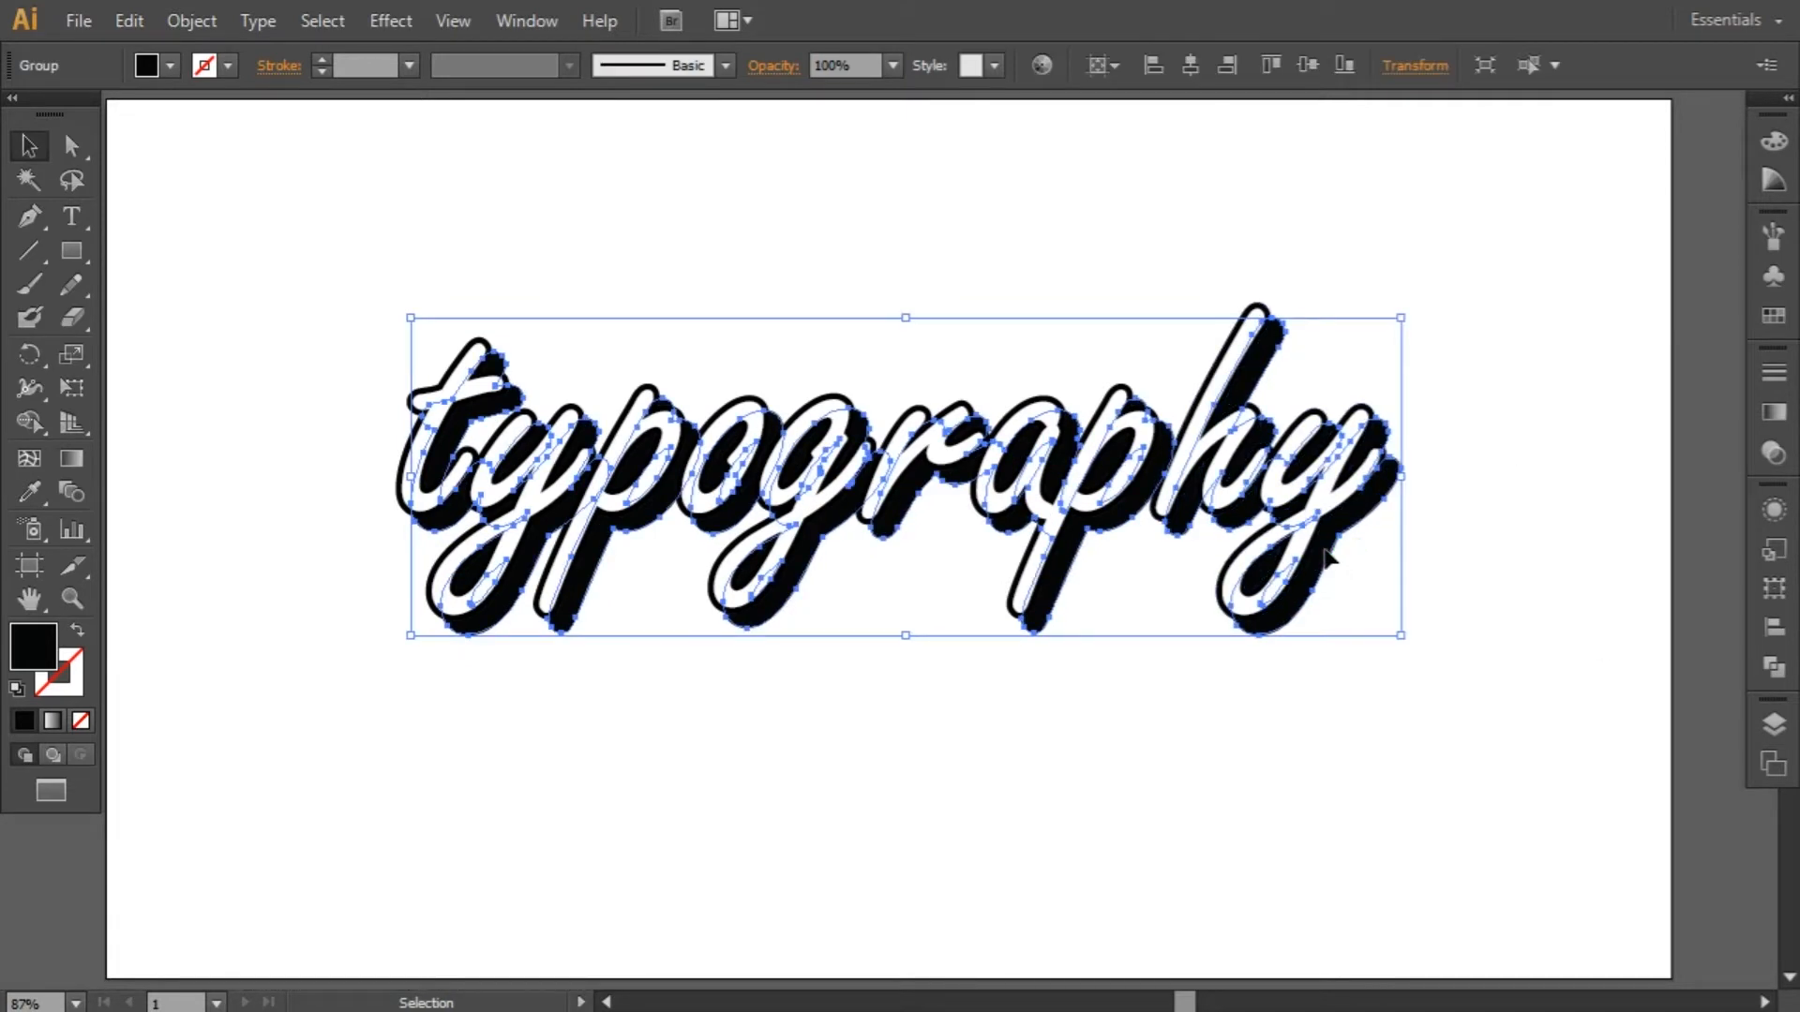
pyautogui.click(1193, 615)
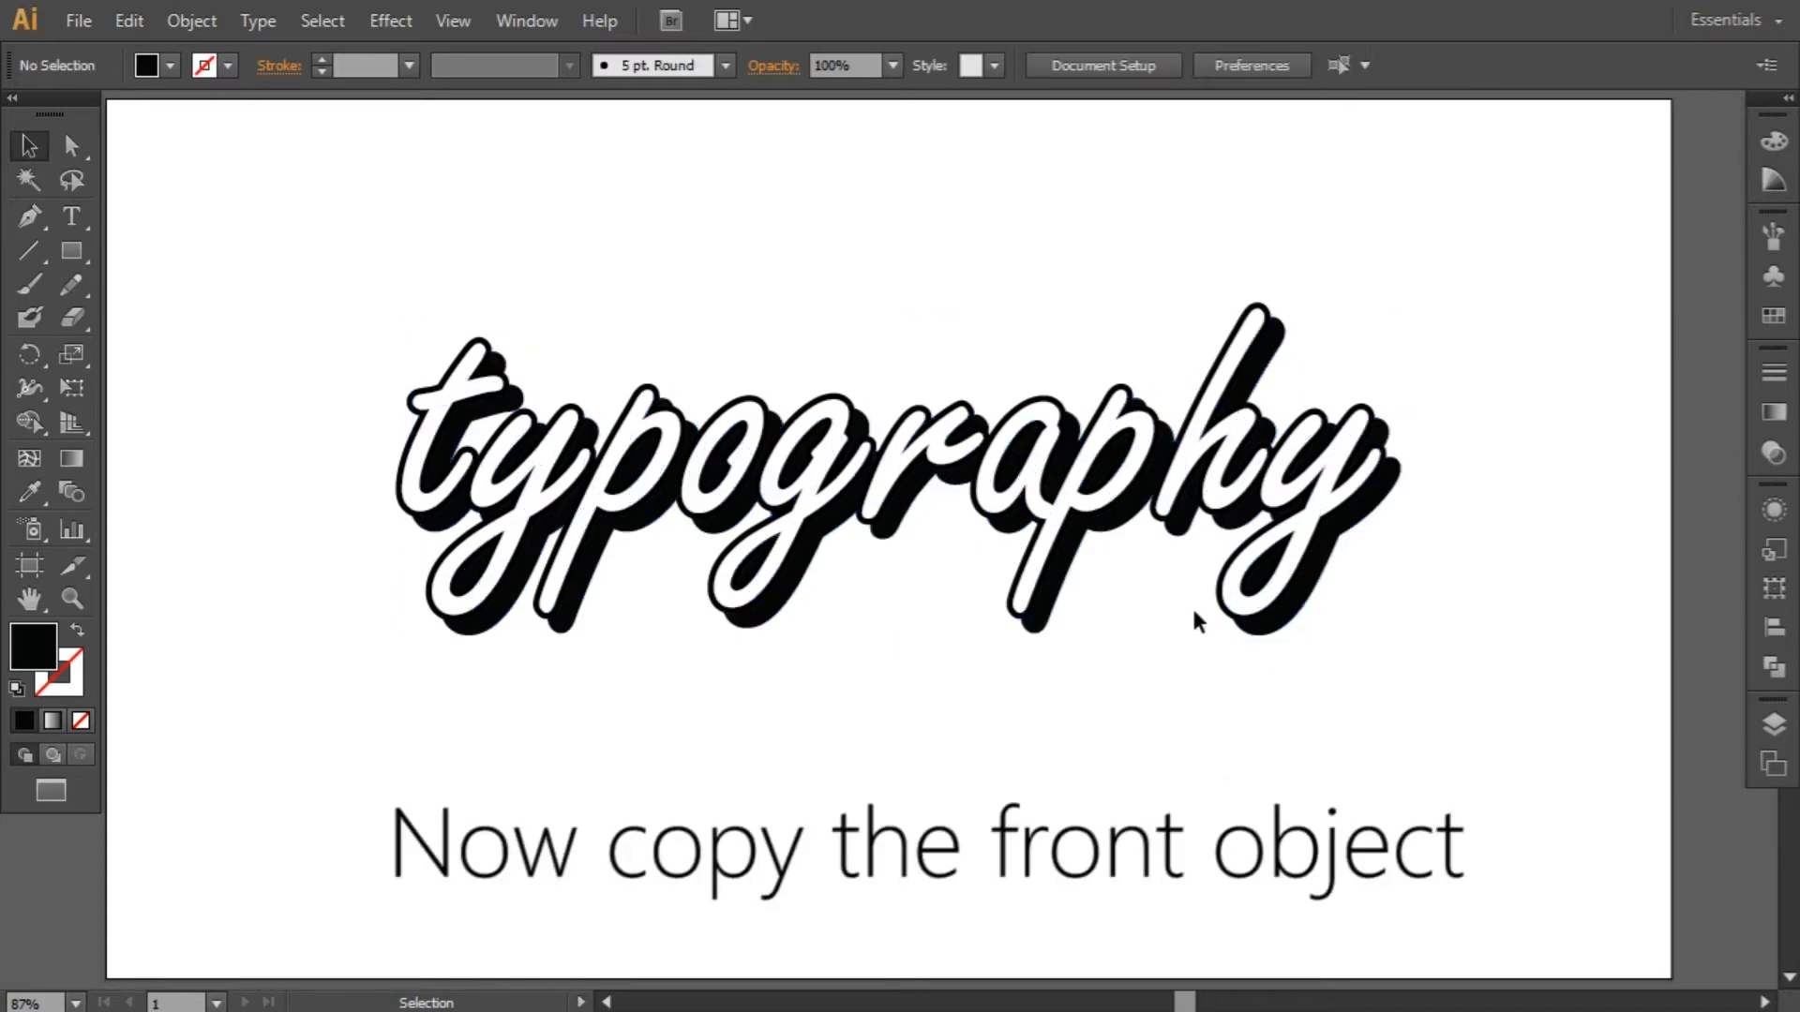
# Step: Copy the front lettering group to the clipboard and clear the selection
pyautogui.click(1221, 591)
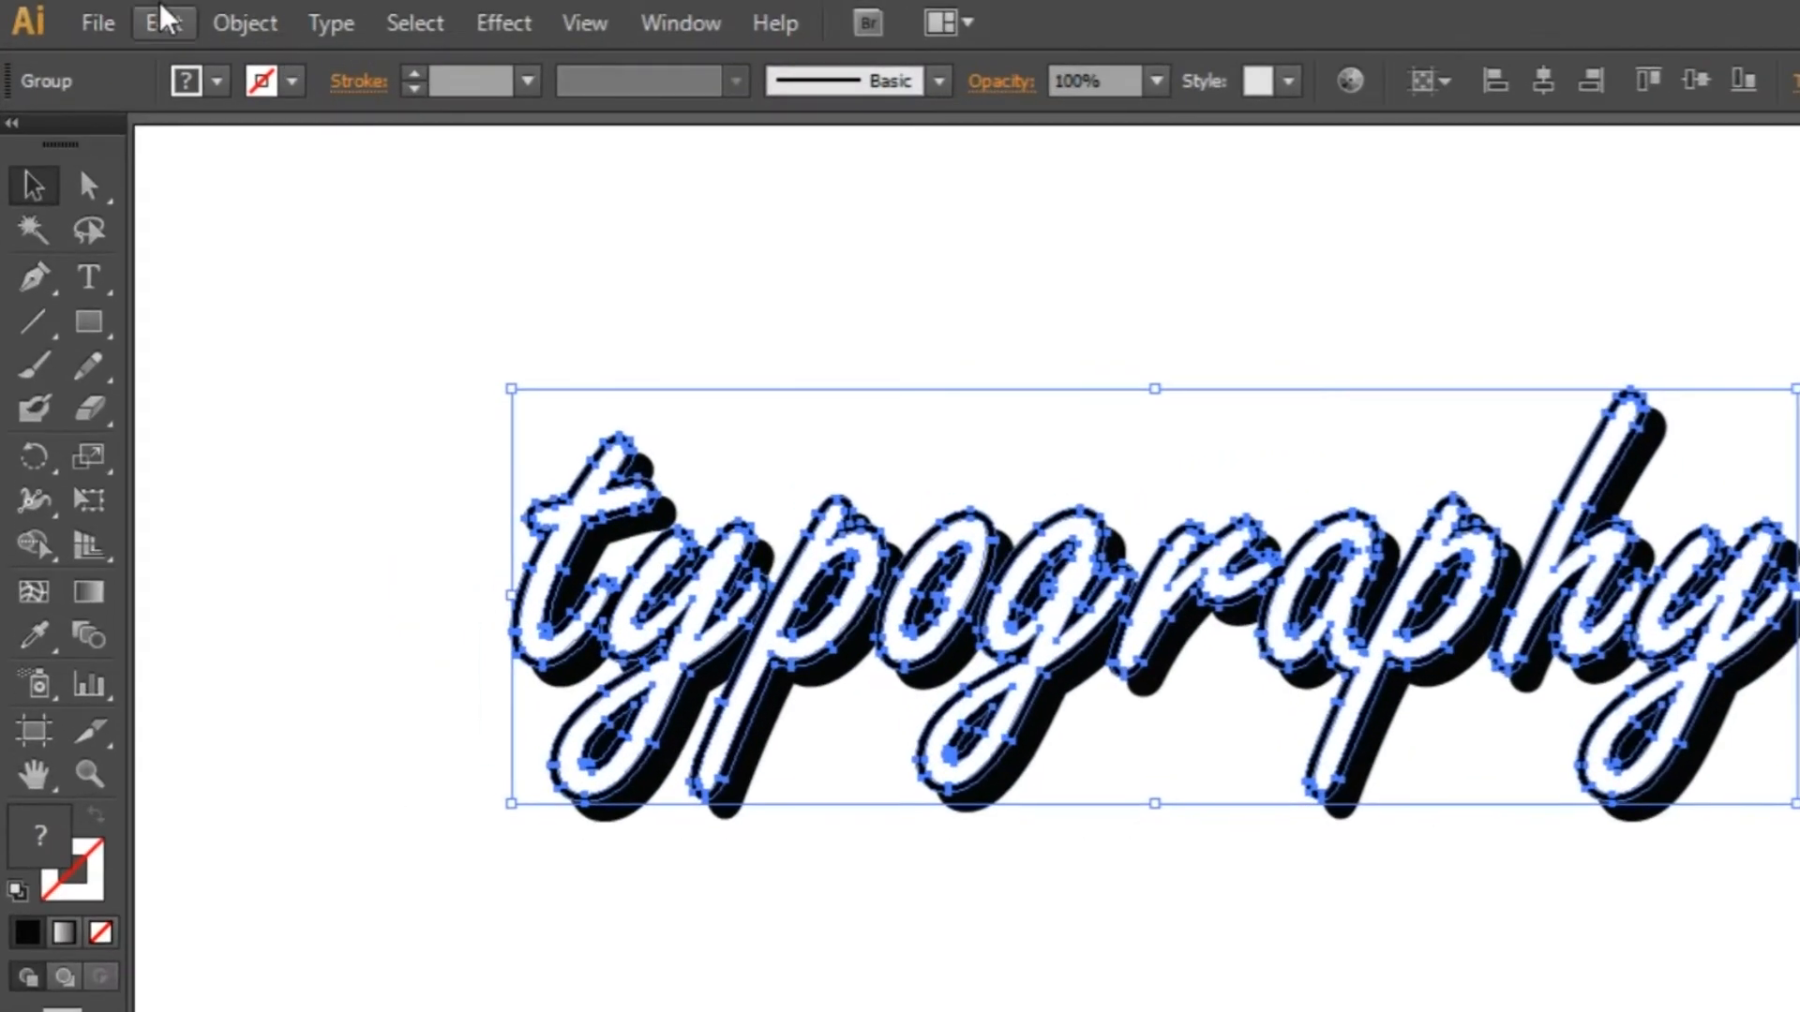
pyautogui.click(128, 17)
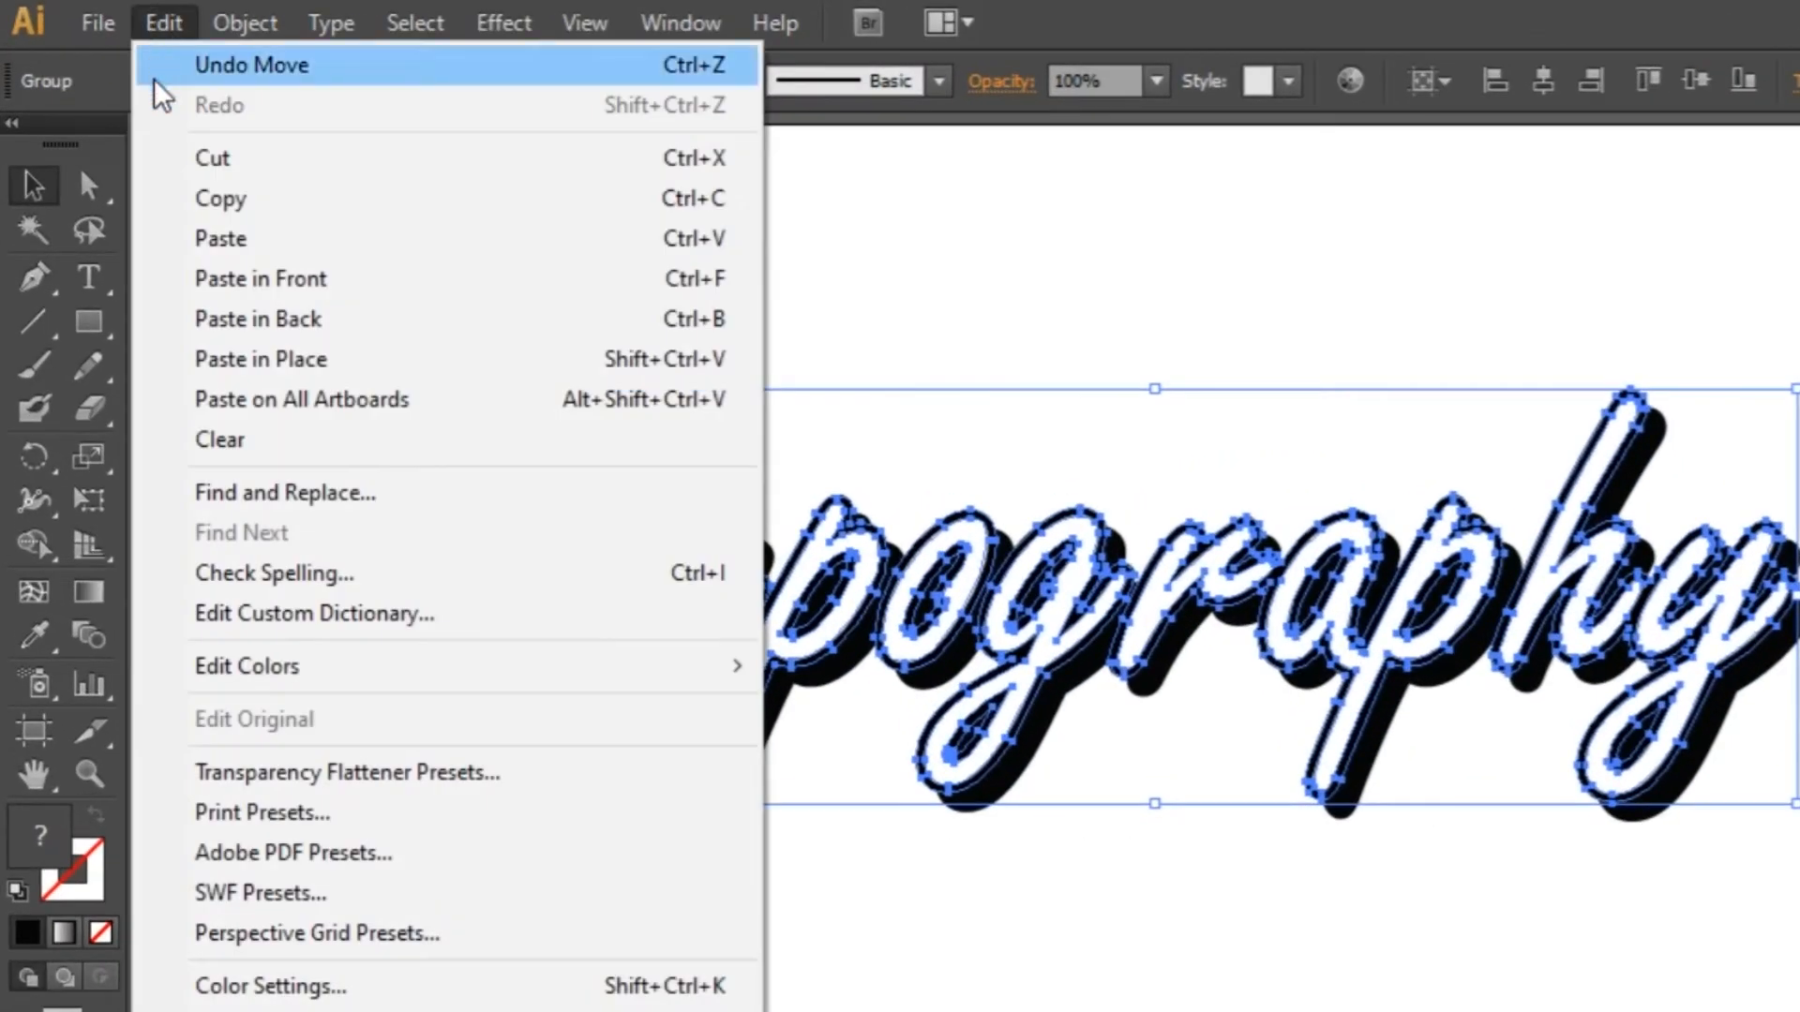
pyautogui.click(263, 219)
pyautogui.click(407, 252)
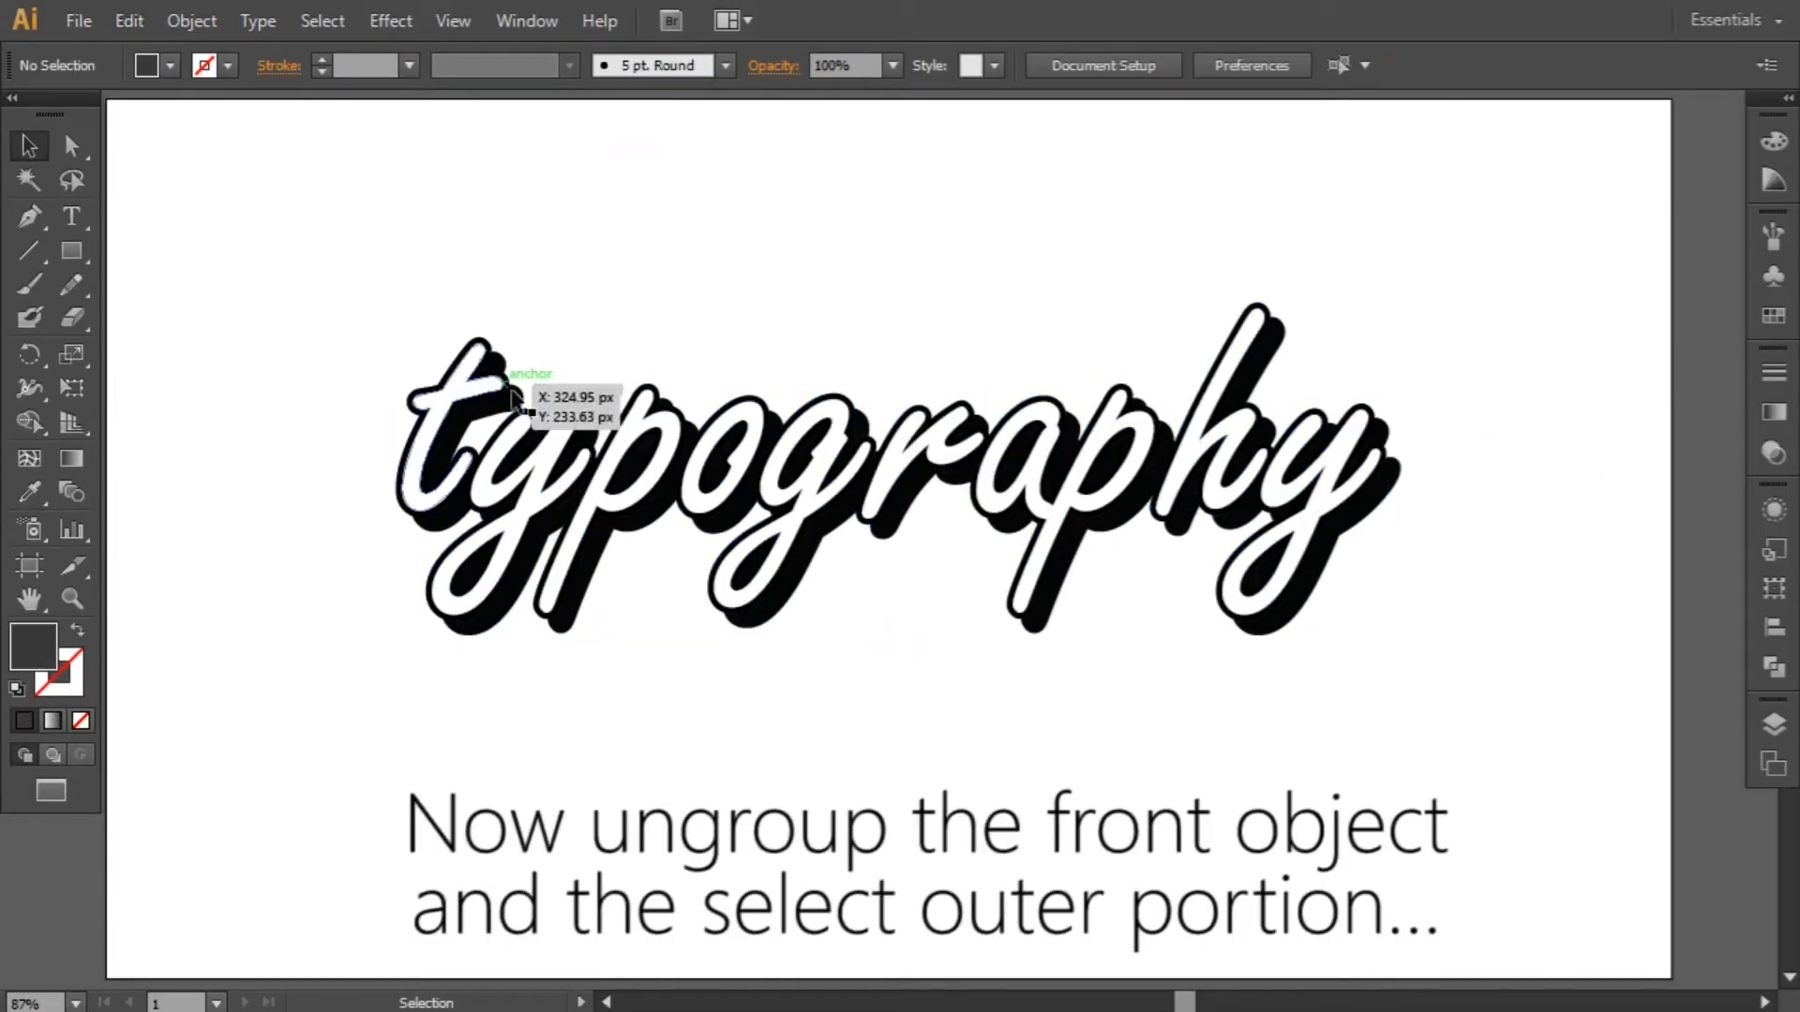
# Step: Ungroup the front lettering into its white inner part and black outer part
pyautogui.click(525, 513)
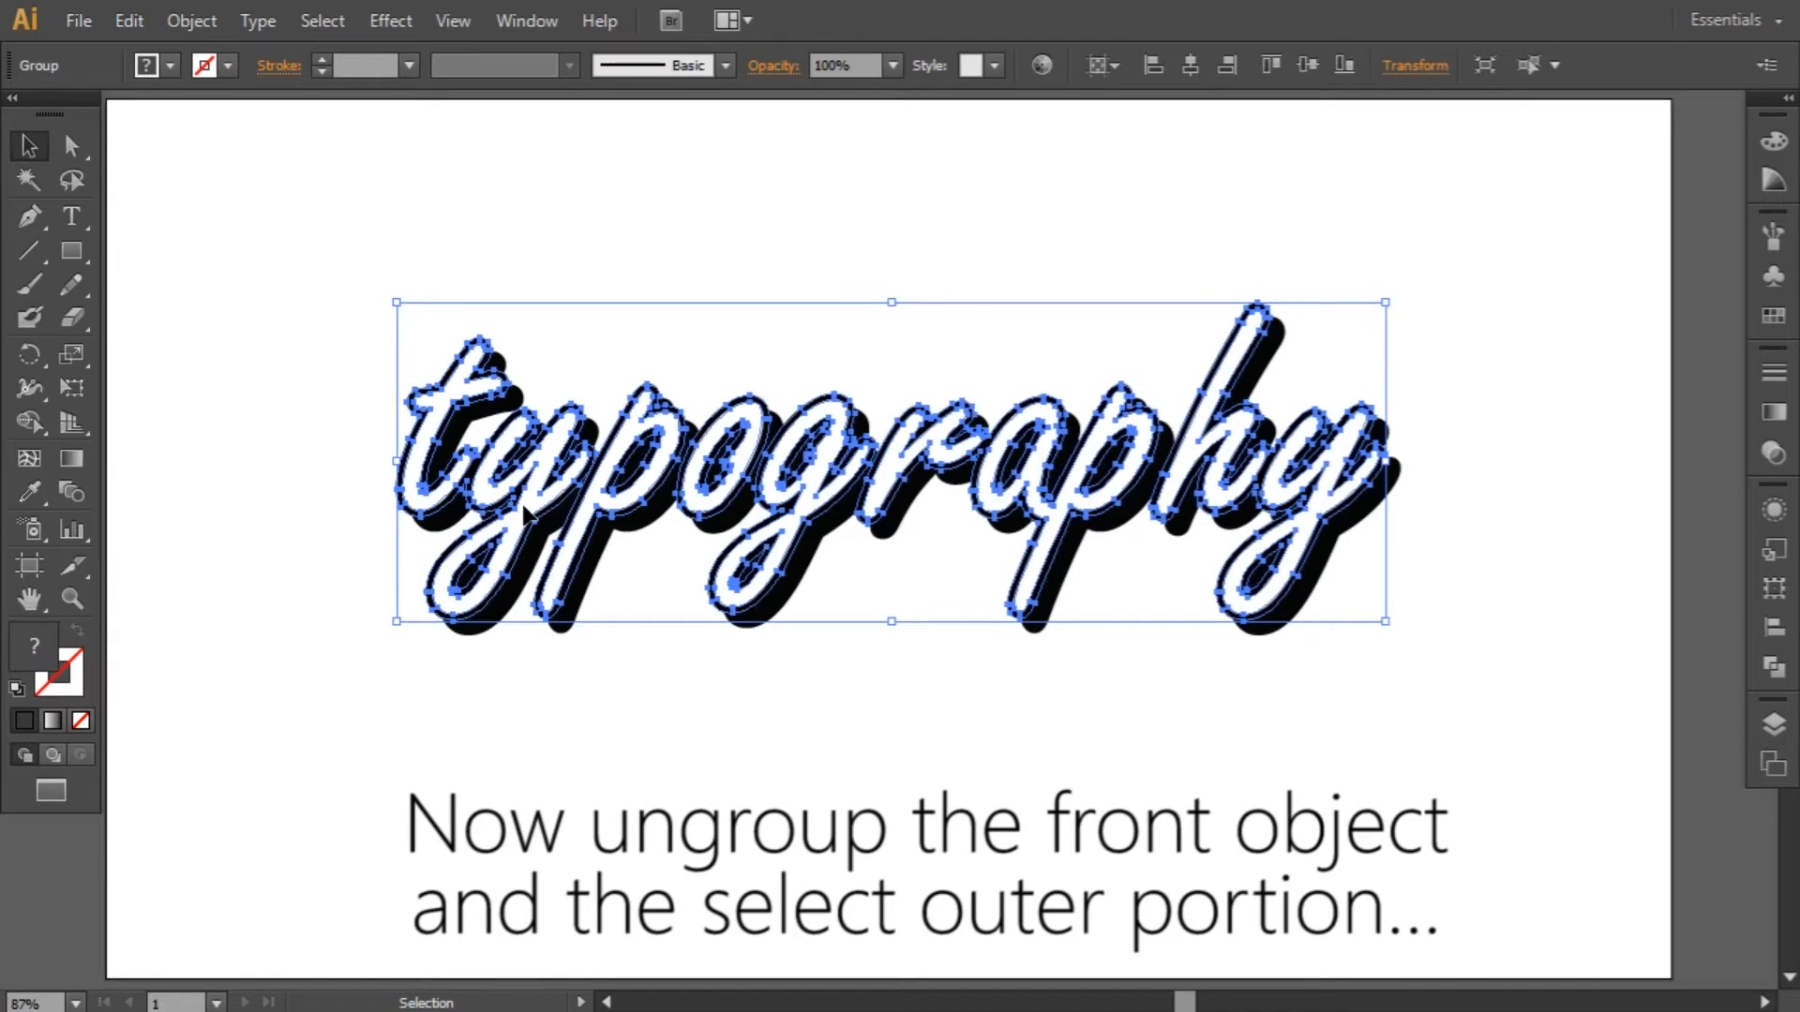
pyautogui.rightClick(525, 513)
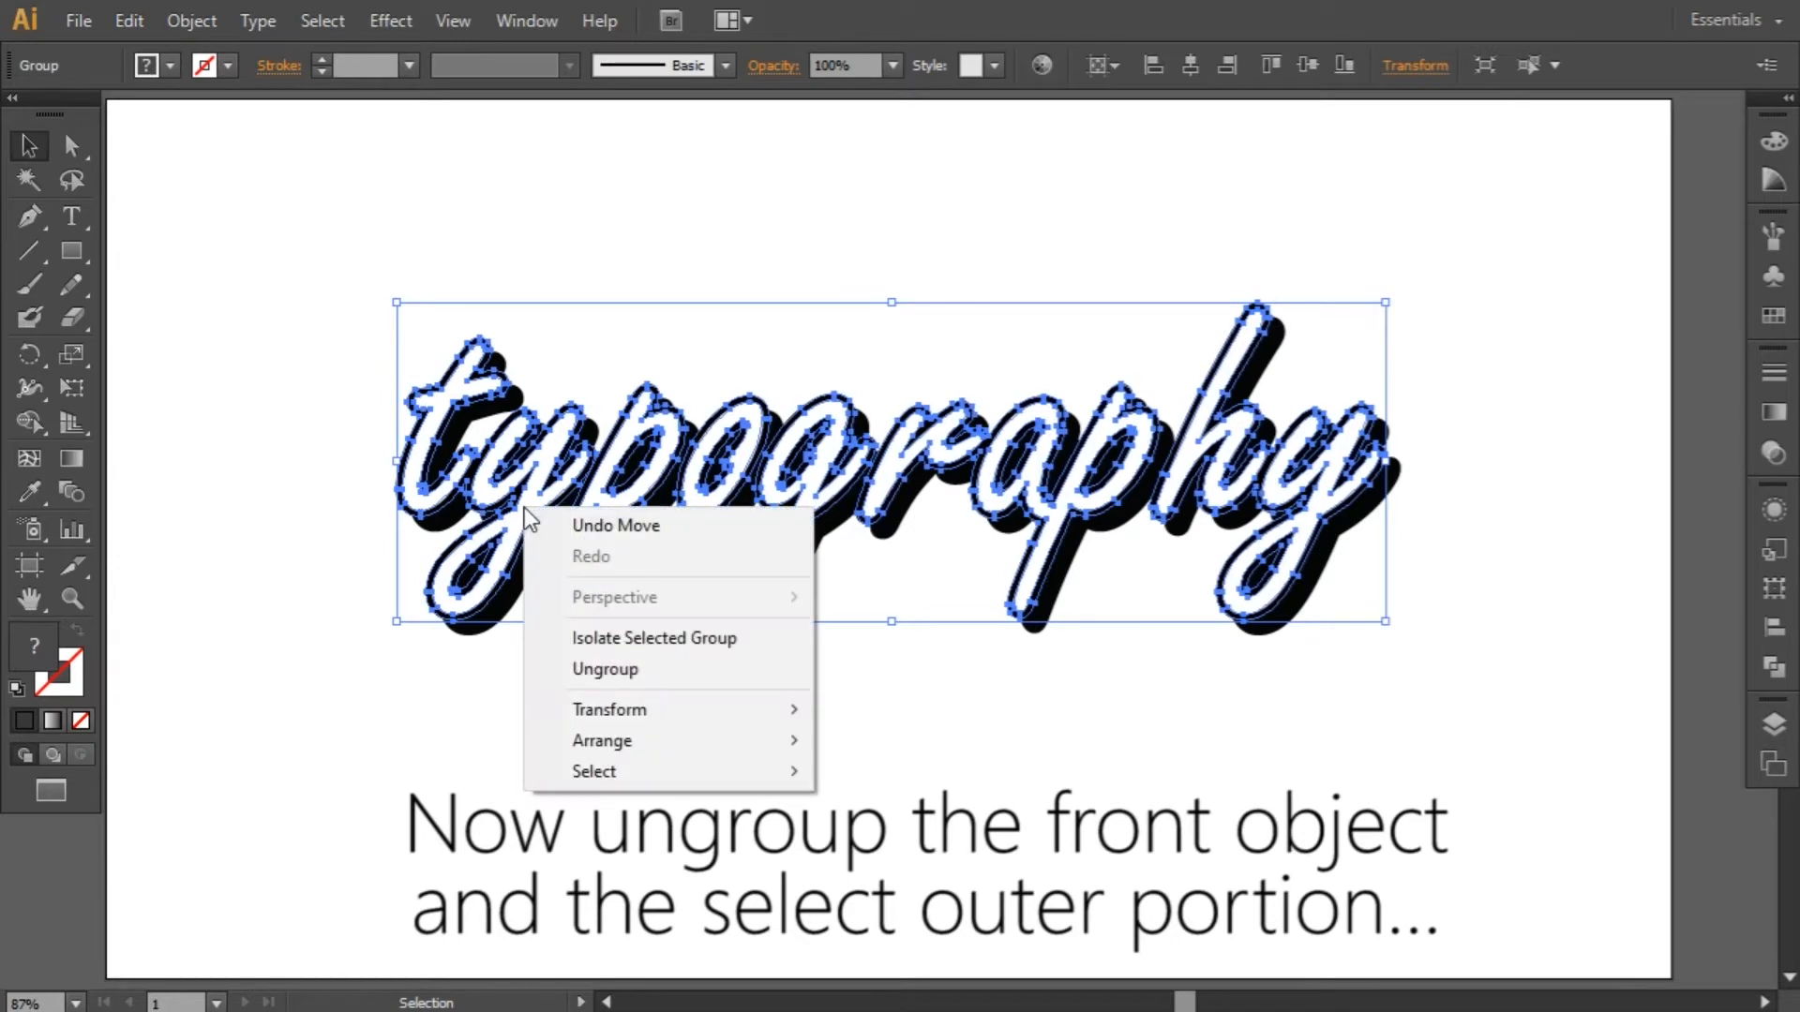
pyautogui.click(628, 669)
pyautogui.click(538, 701)
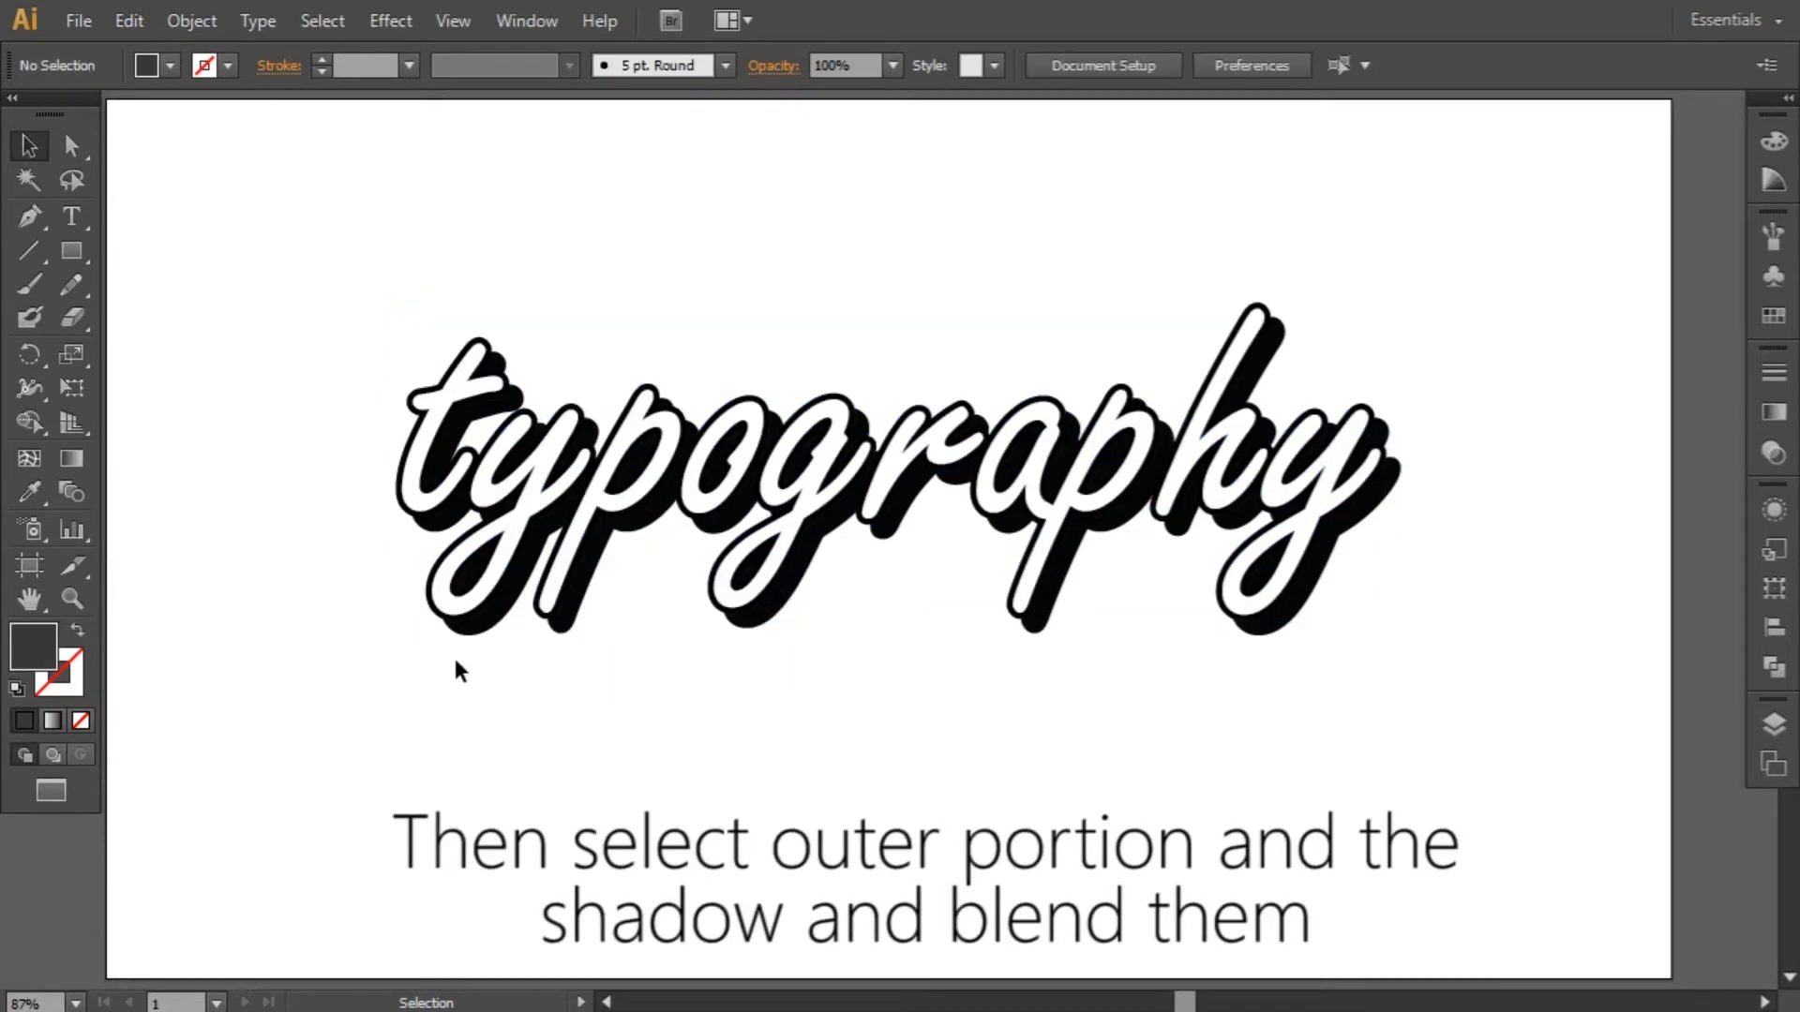
# Step: Make a blend between the black outer lettering and the black shadow silhouette, leaving out the white inner letters
pyautogui.click(429, 605)
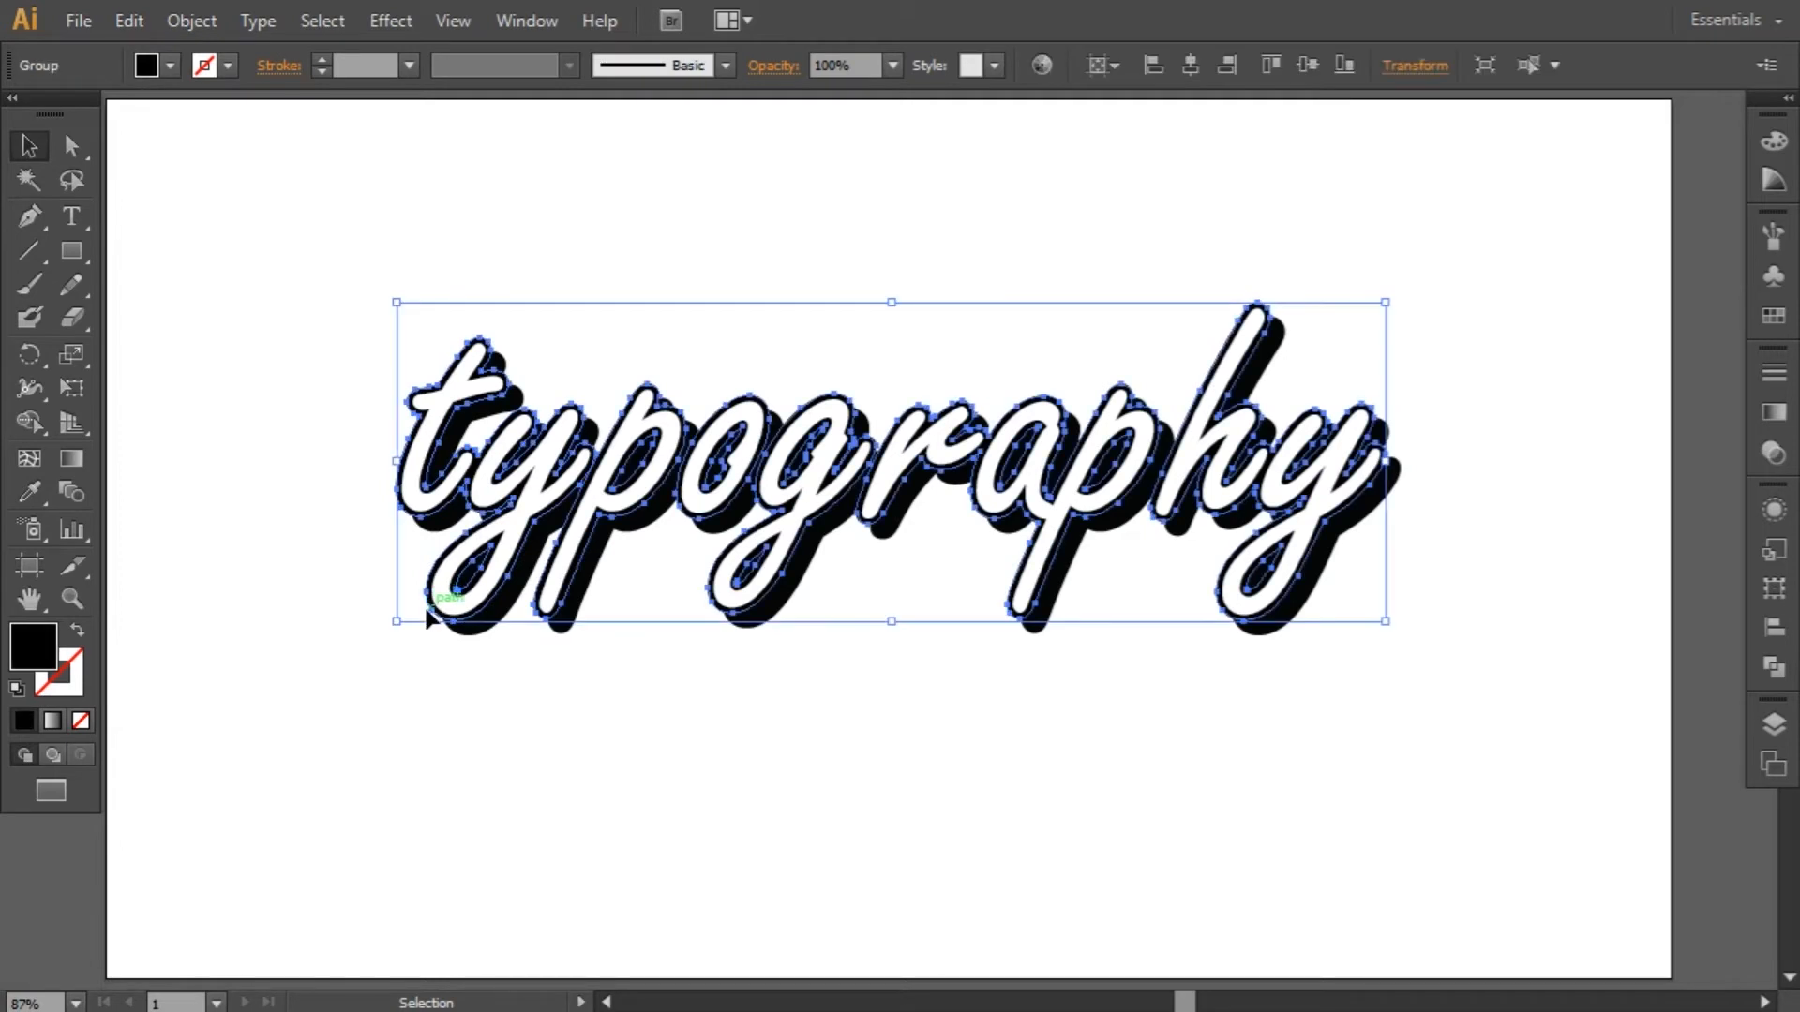
pyautogui.keyDown('shift'); pyautogui.click(1283, 642); pyautogui.keyUp('shift')
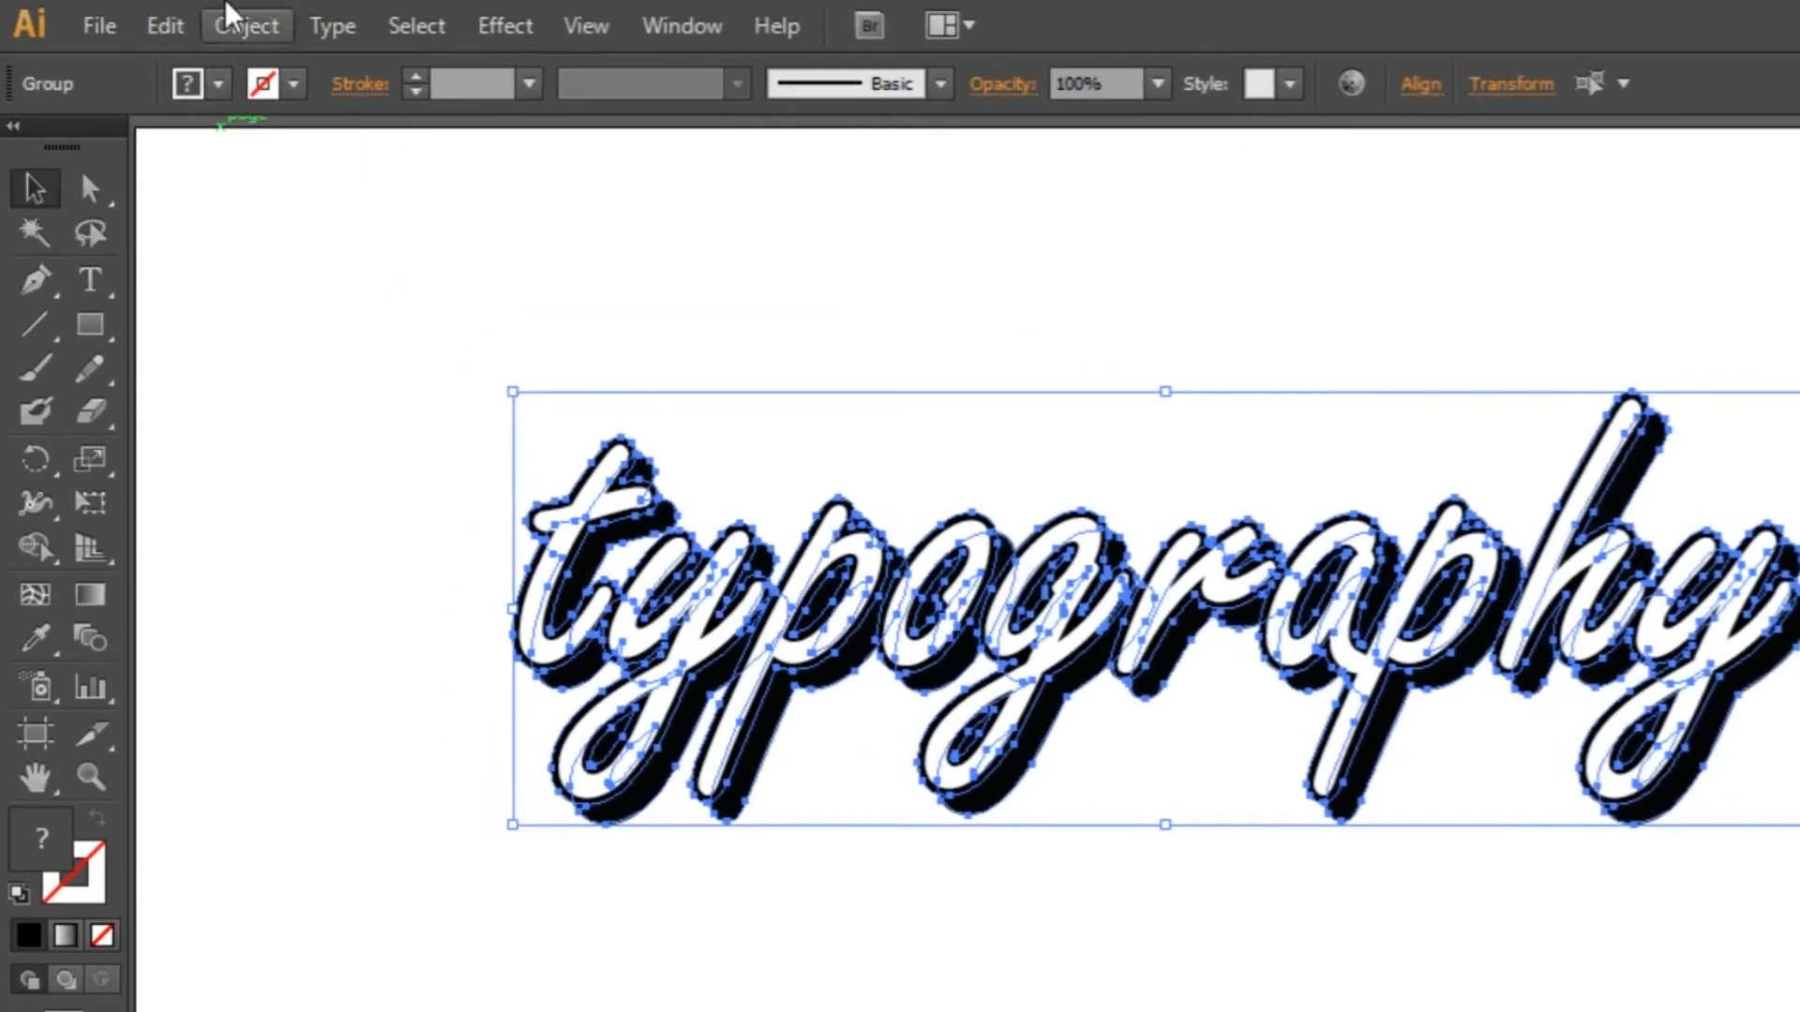
pyautogui.click(192, 21)
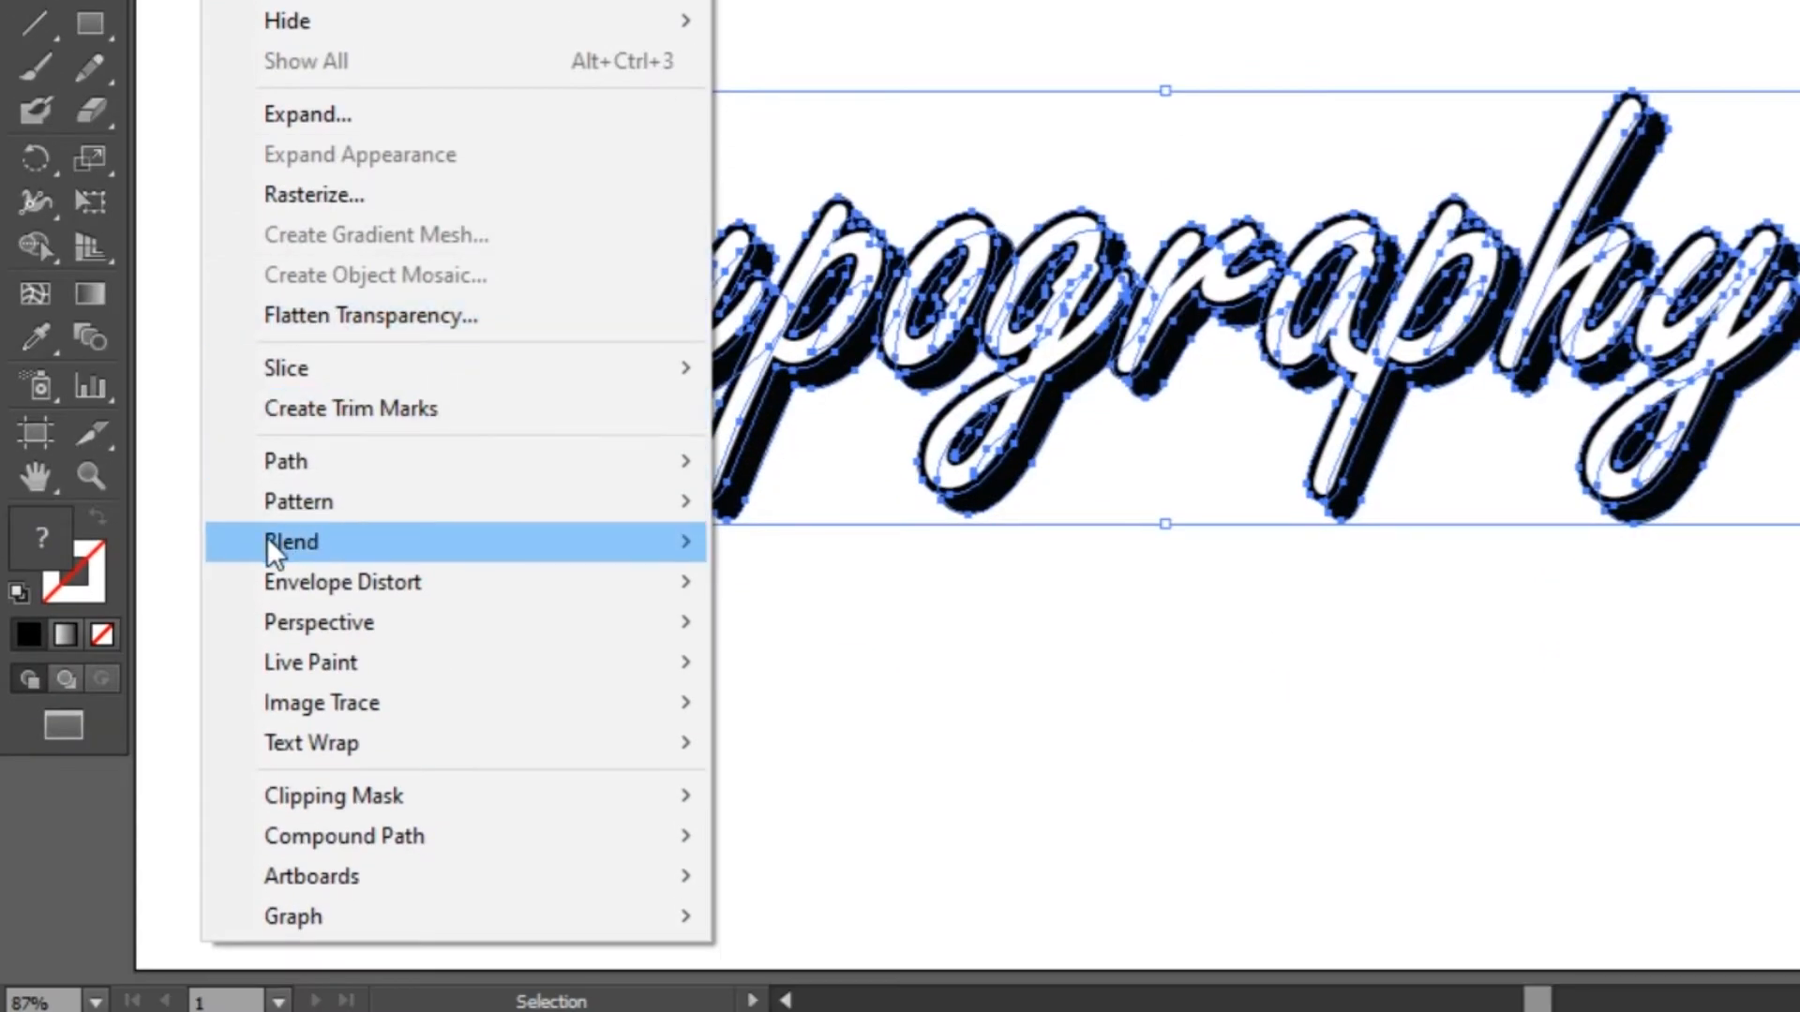
pyautogui.moveTo(403, 543)
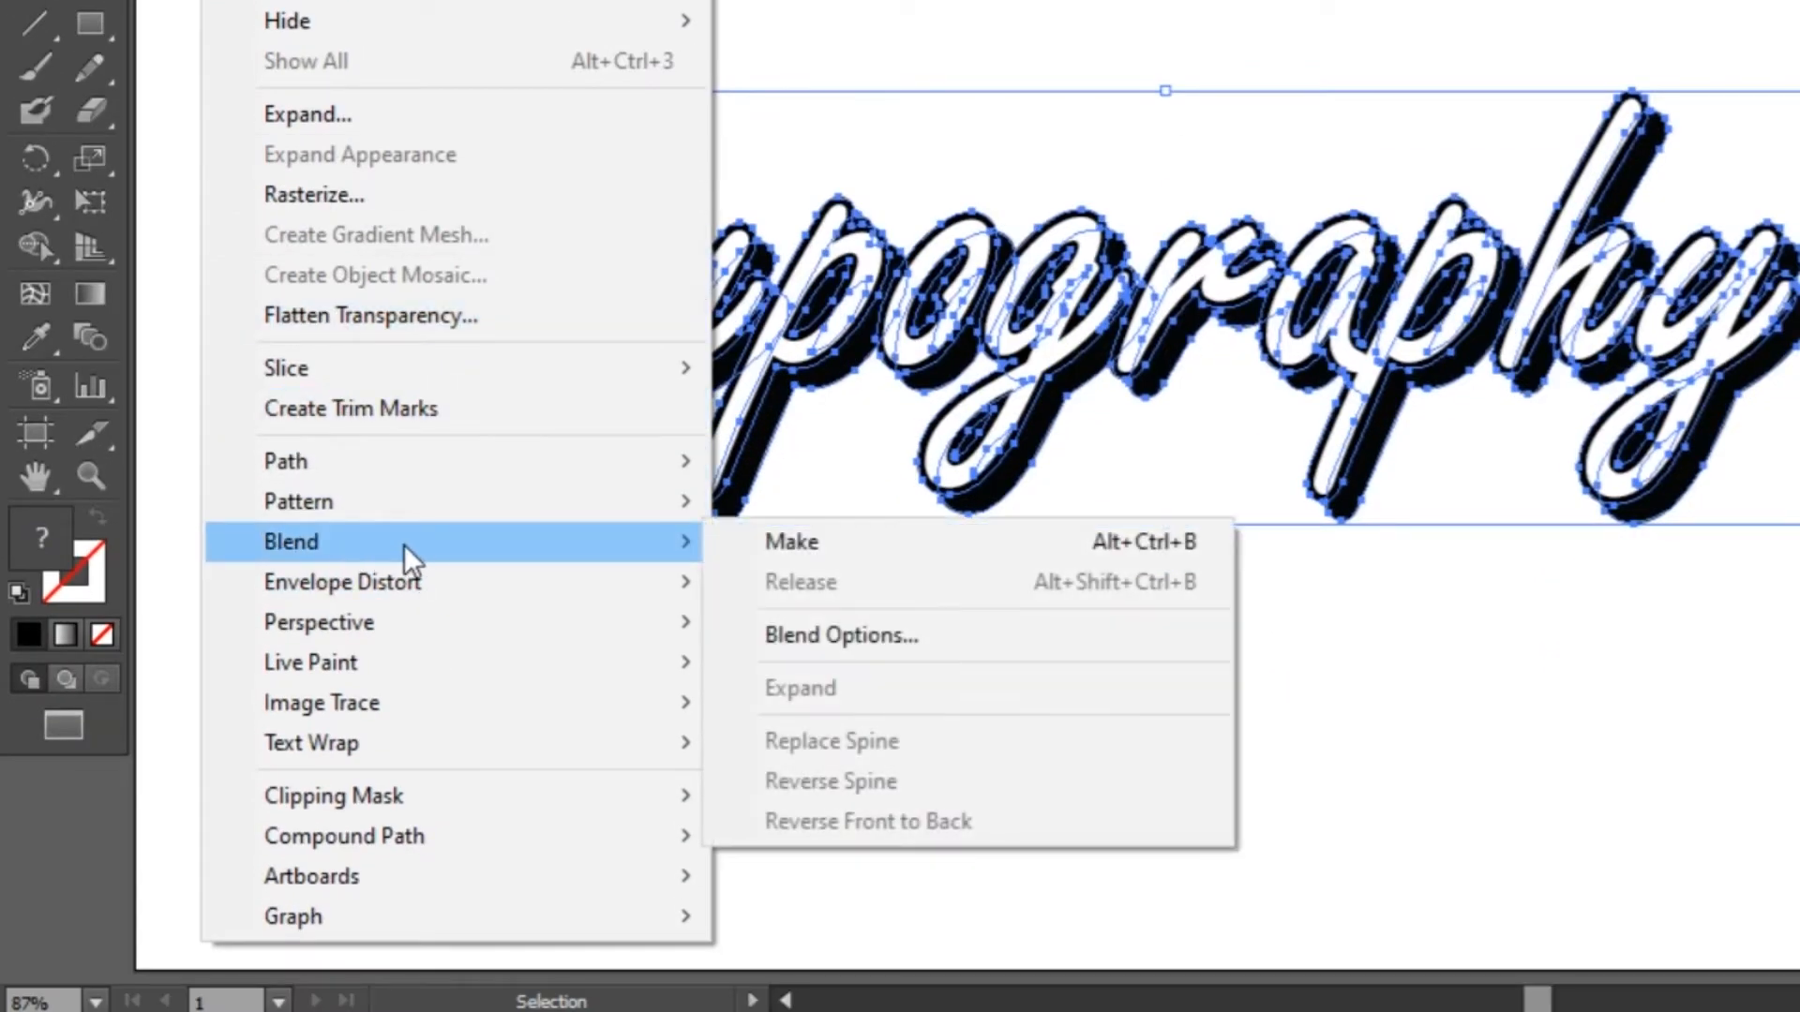
pyautogui.click(776, 542)
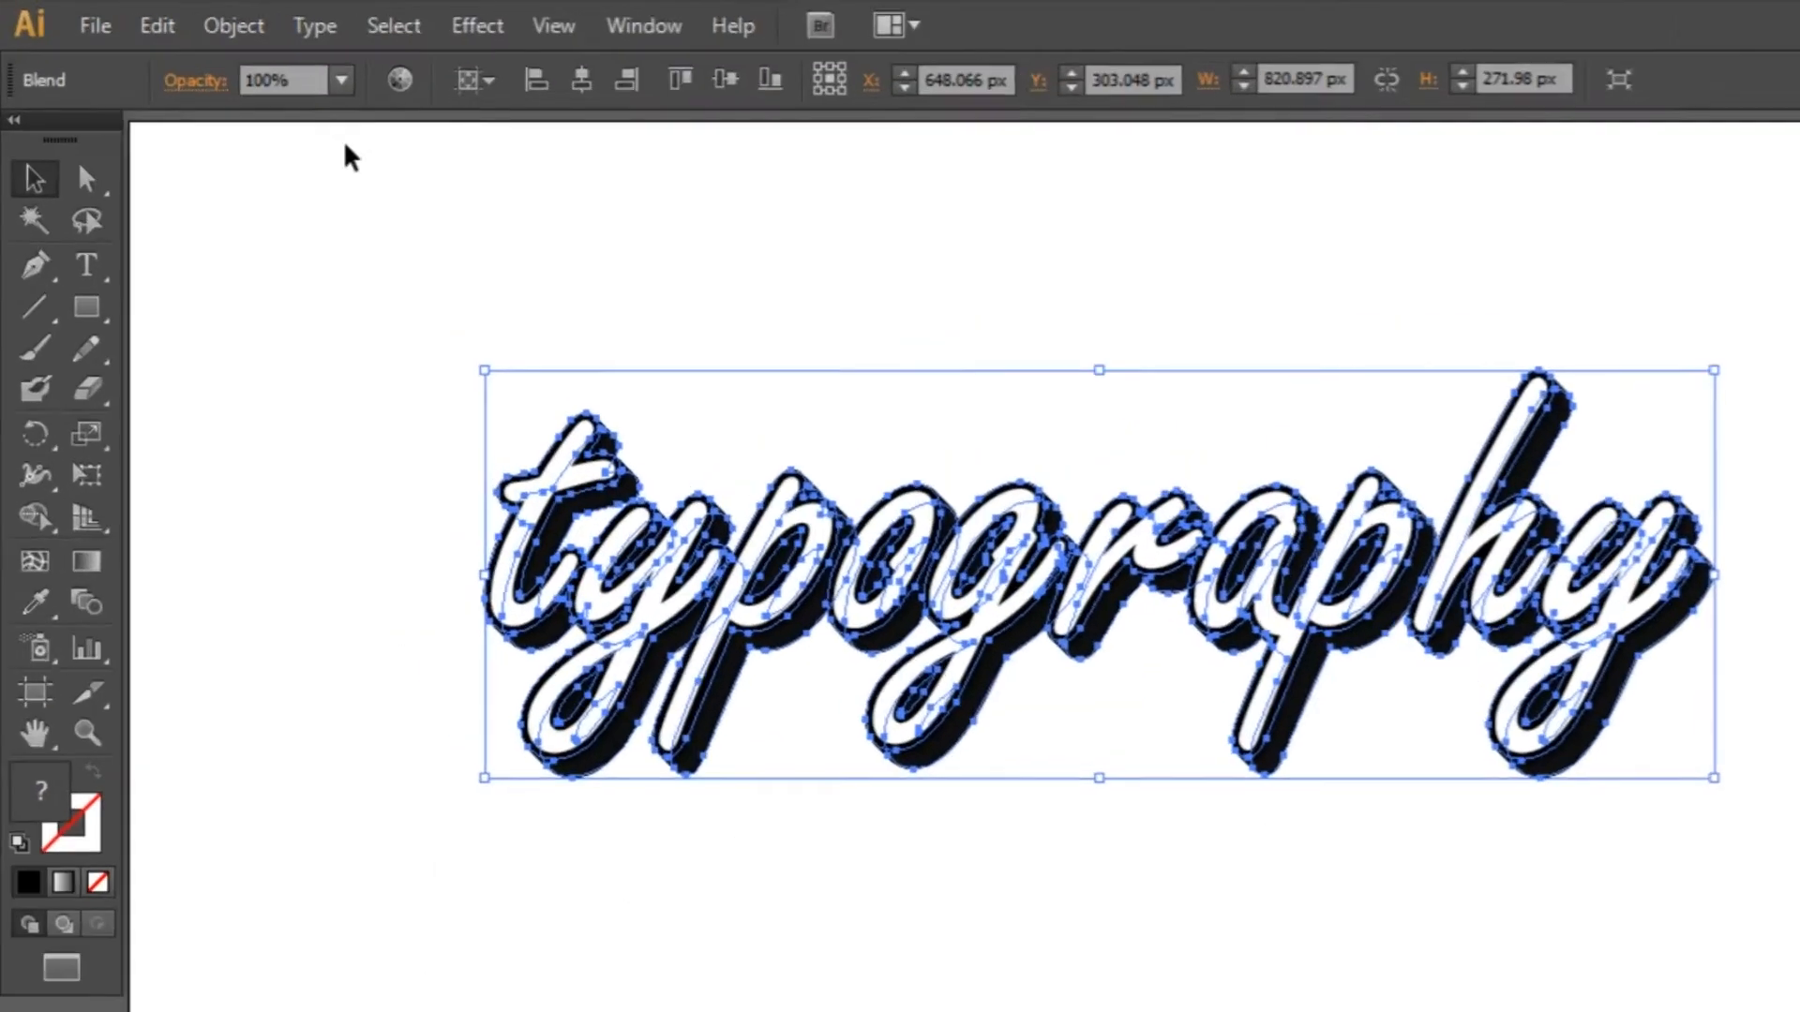
# Step: Set the lettering blend's spacing to Specified Steps with a value of 100 and clear the selection
pyautogui.click(249, 27)
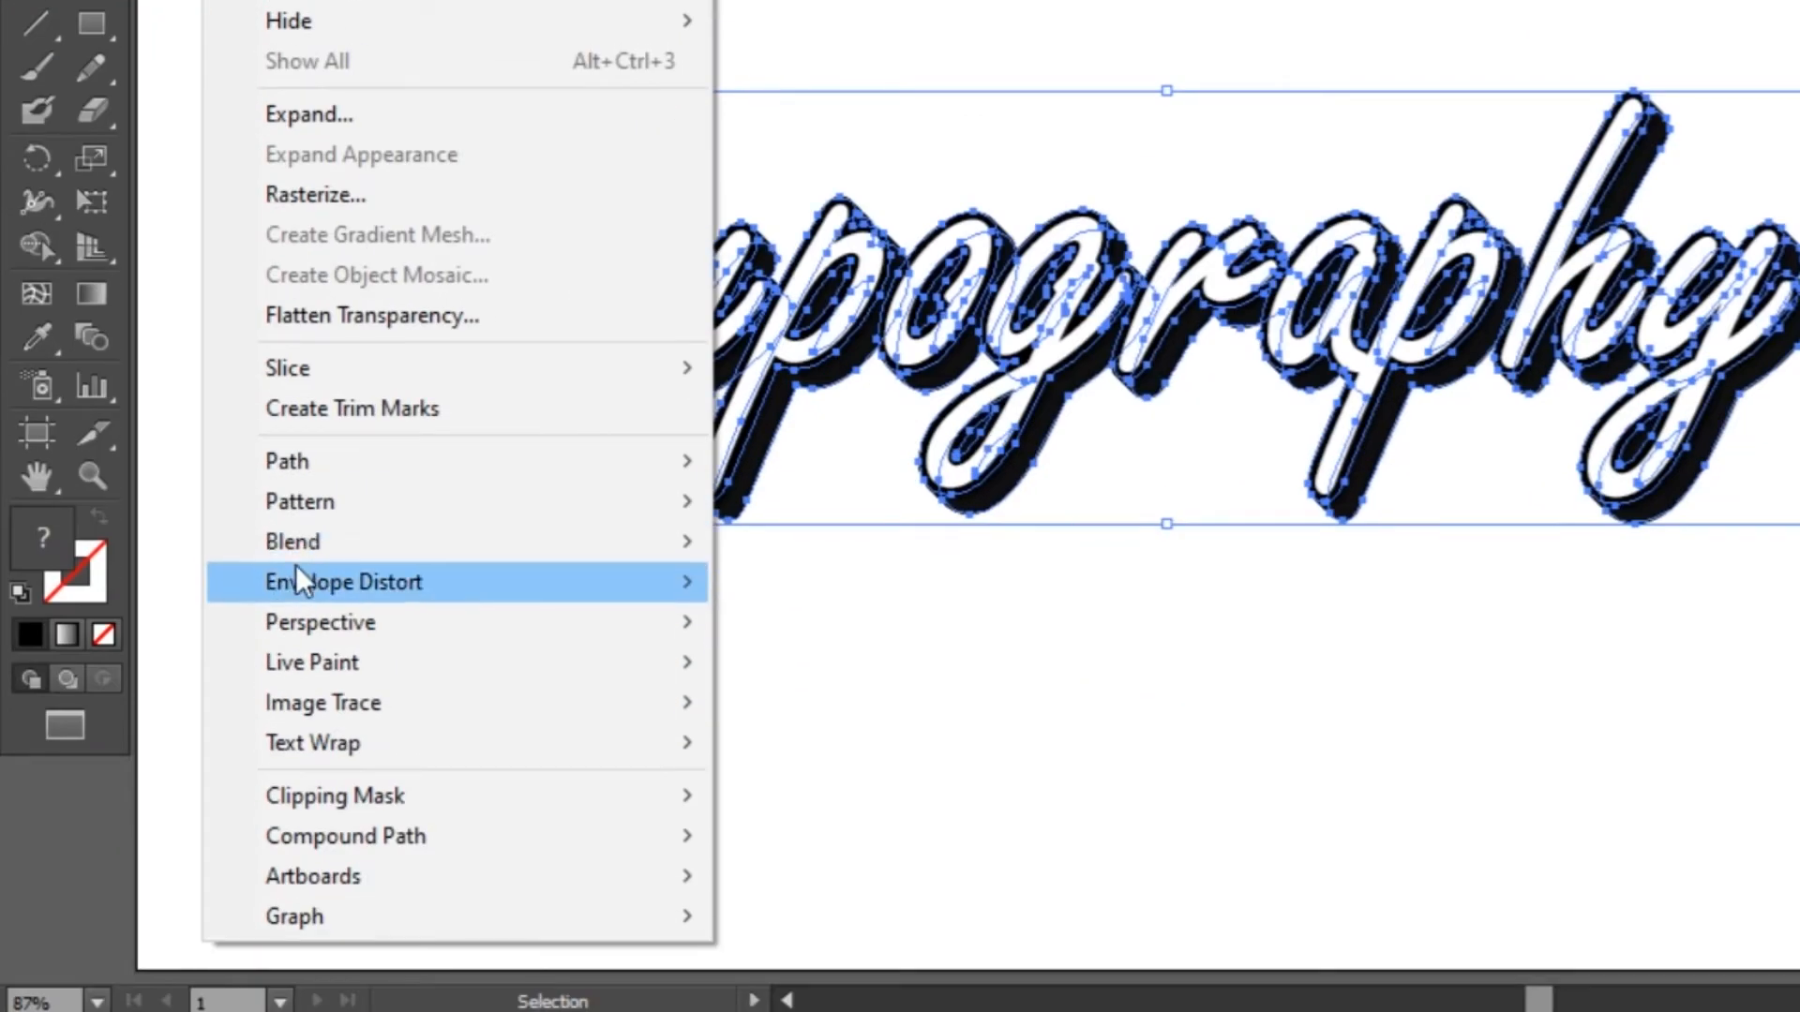
pyautogui.moveTo(291, 858)
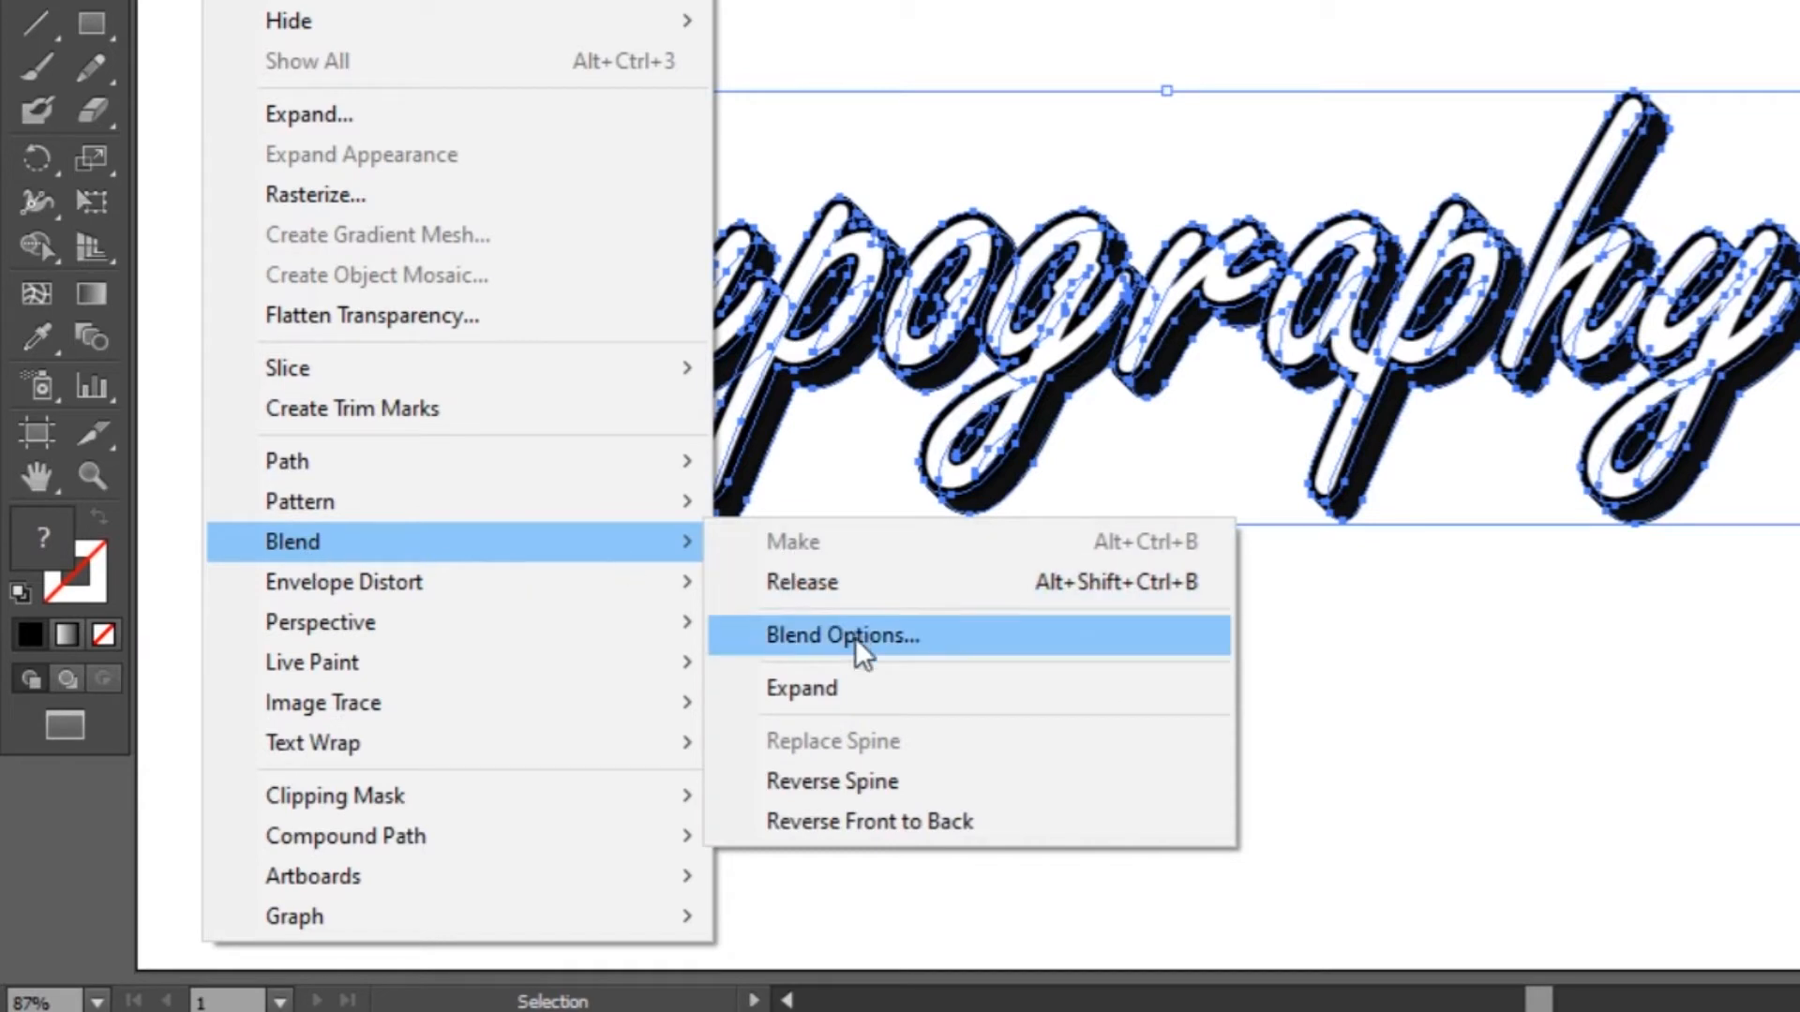
pyautogui.click(812, 633)
pyautogui.click(1406, 436)
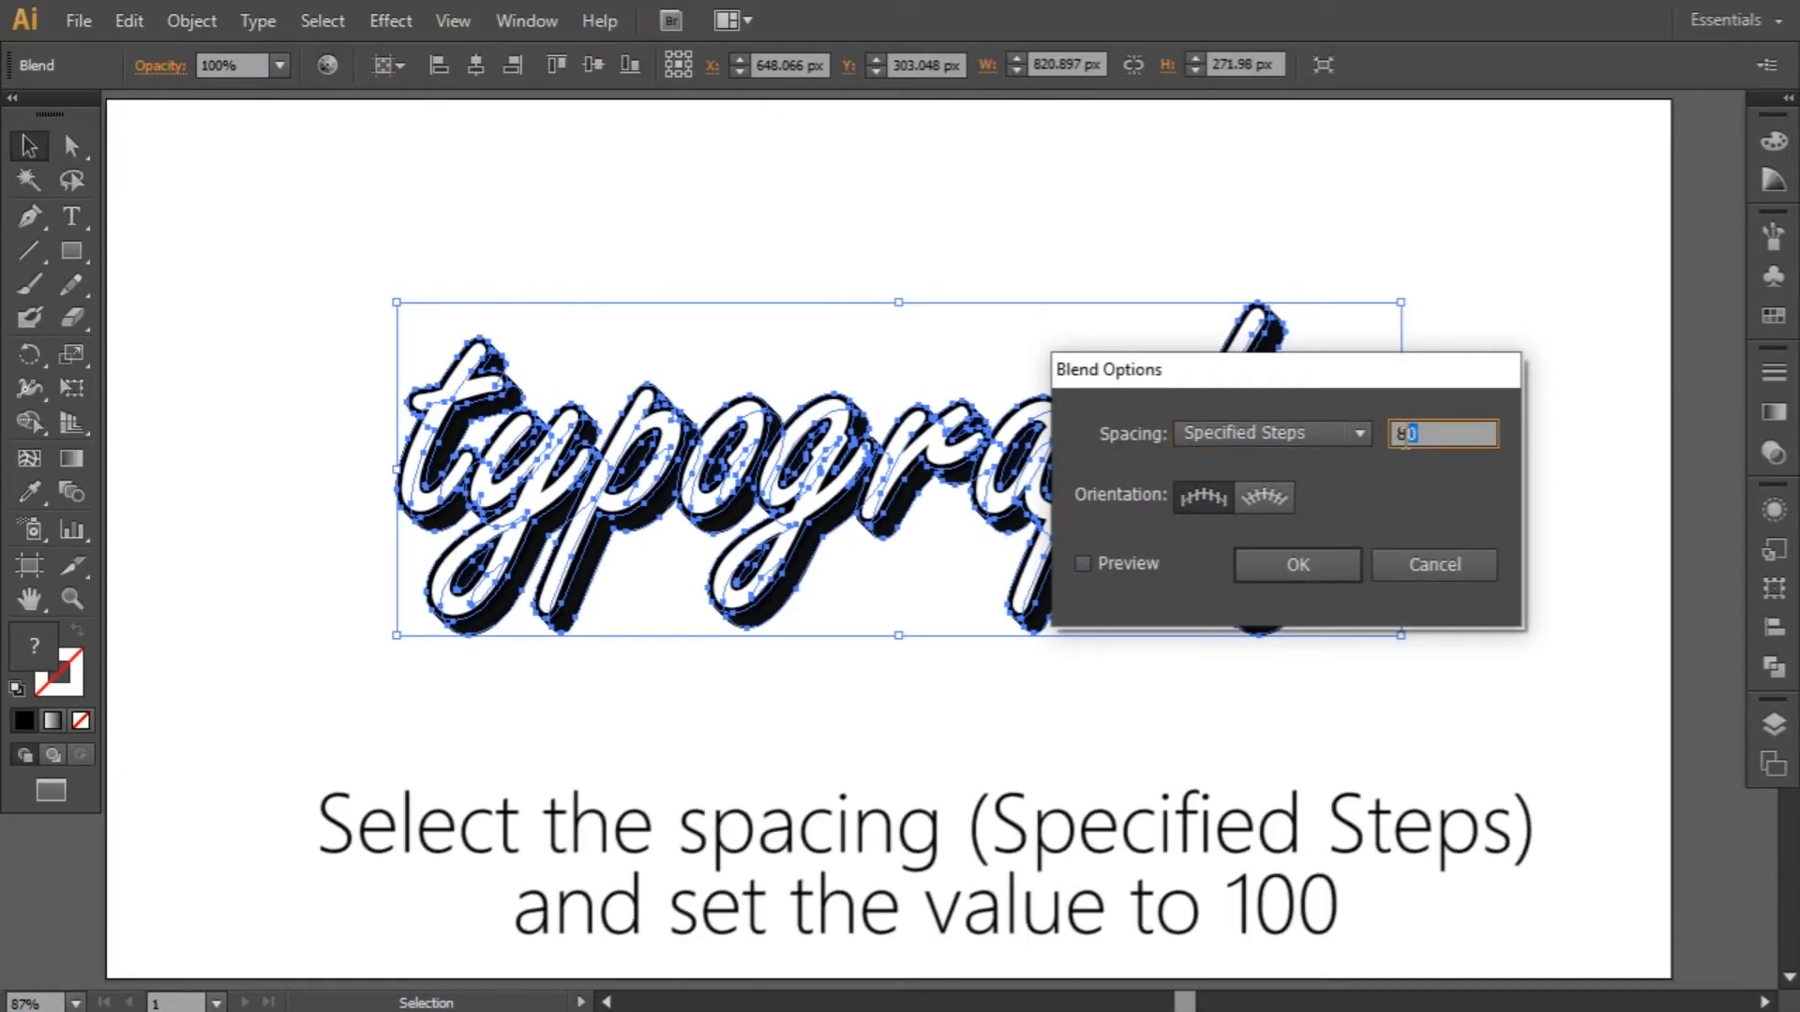
pyautogui.click(1320, 433)
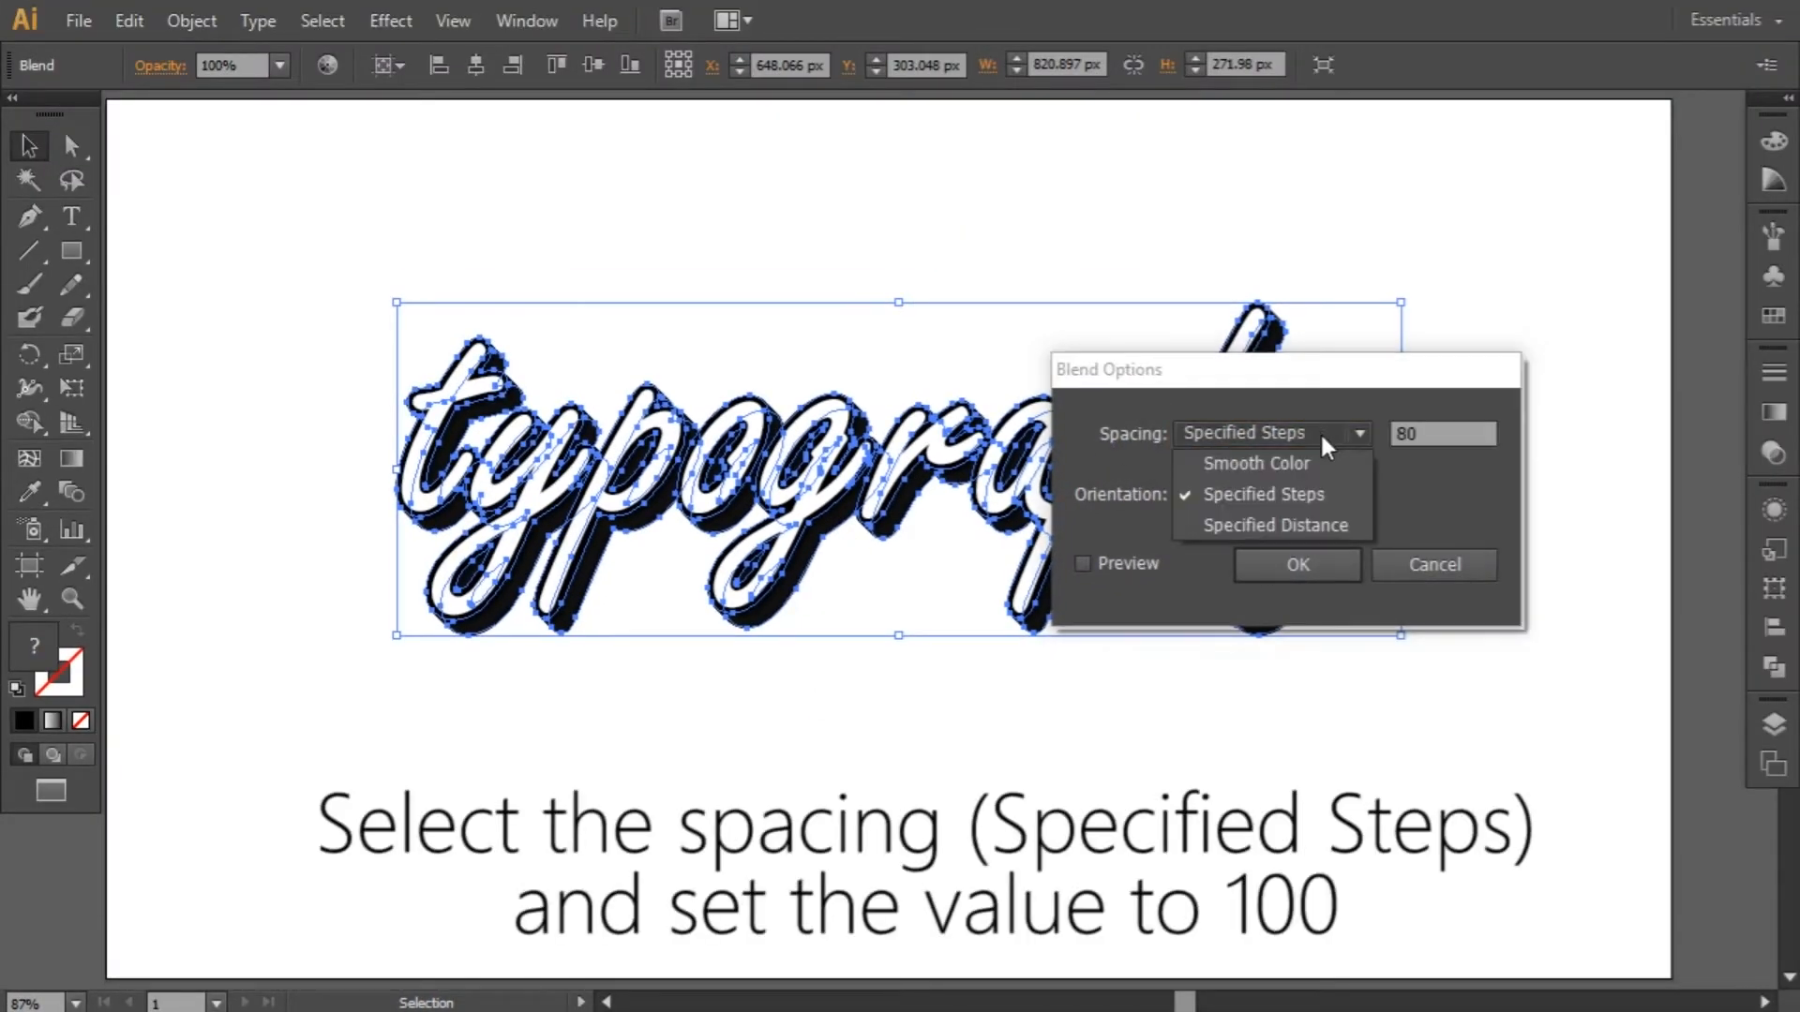
pyautogui.click(1256, 489)
pyautogui.press('Tab')
pyautogui.write('1')
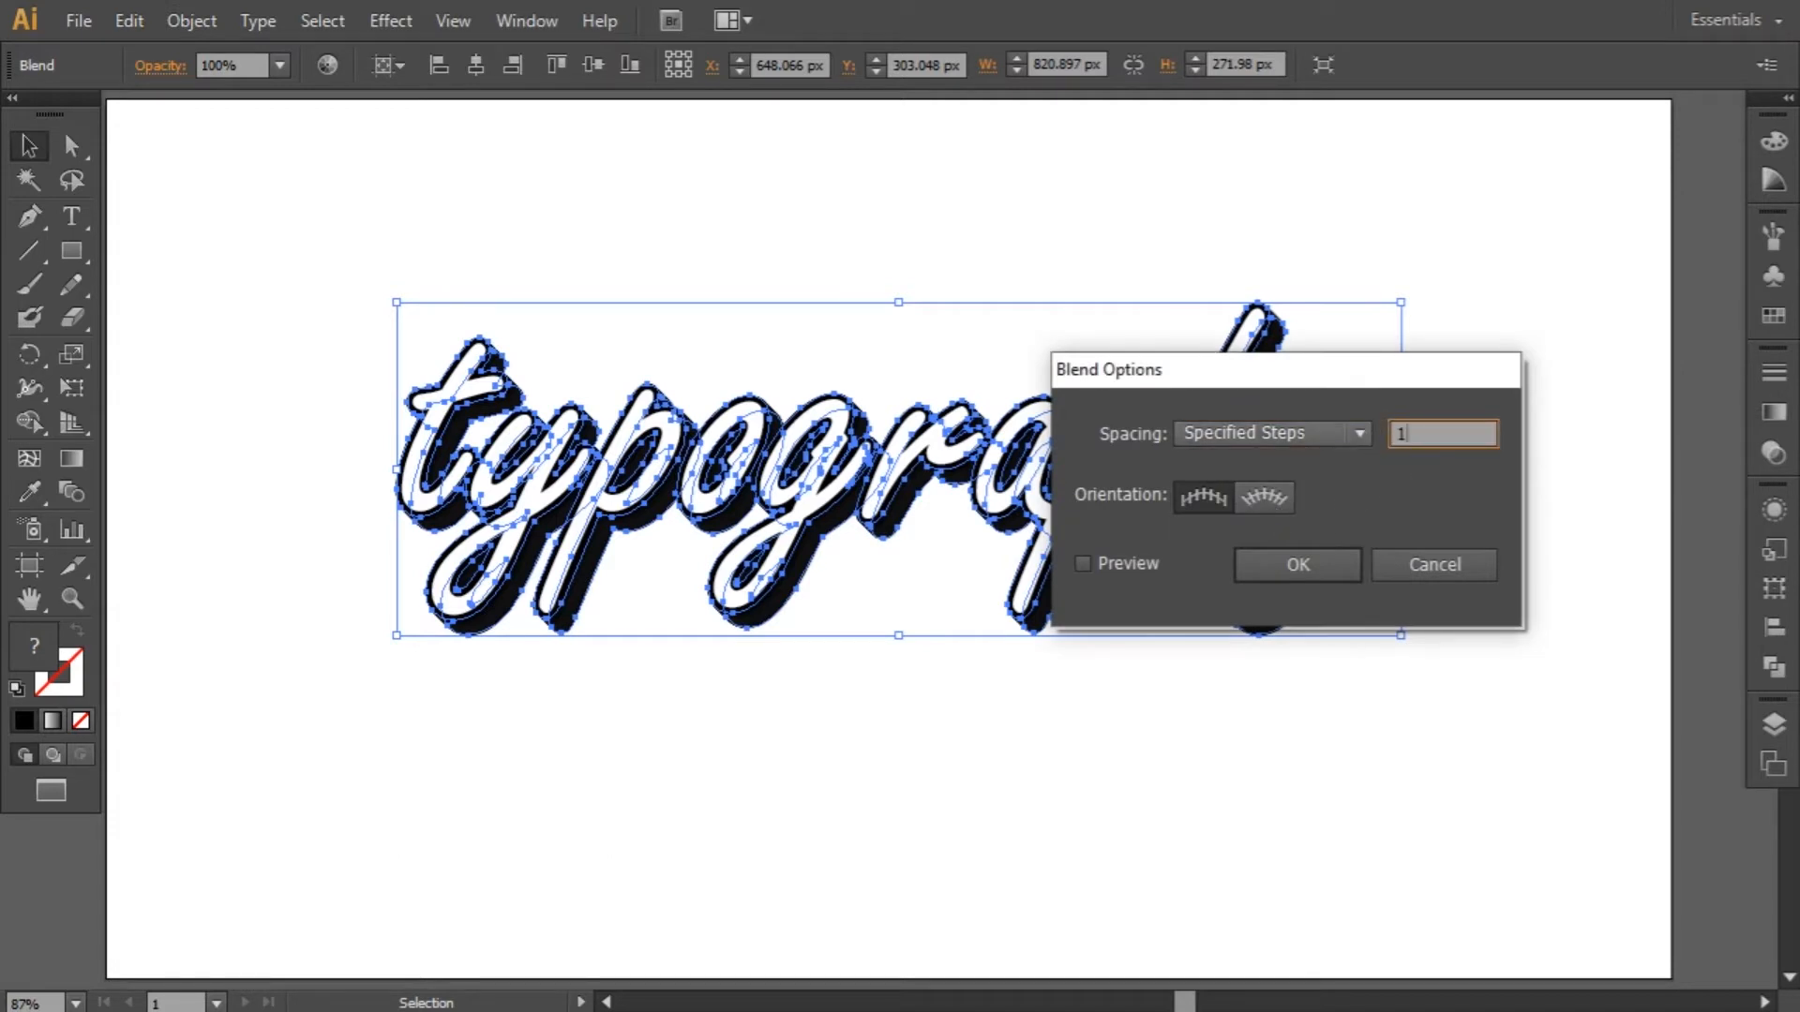
pyautogui.click(1300, 583)
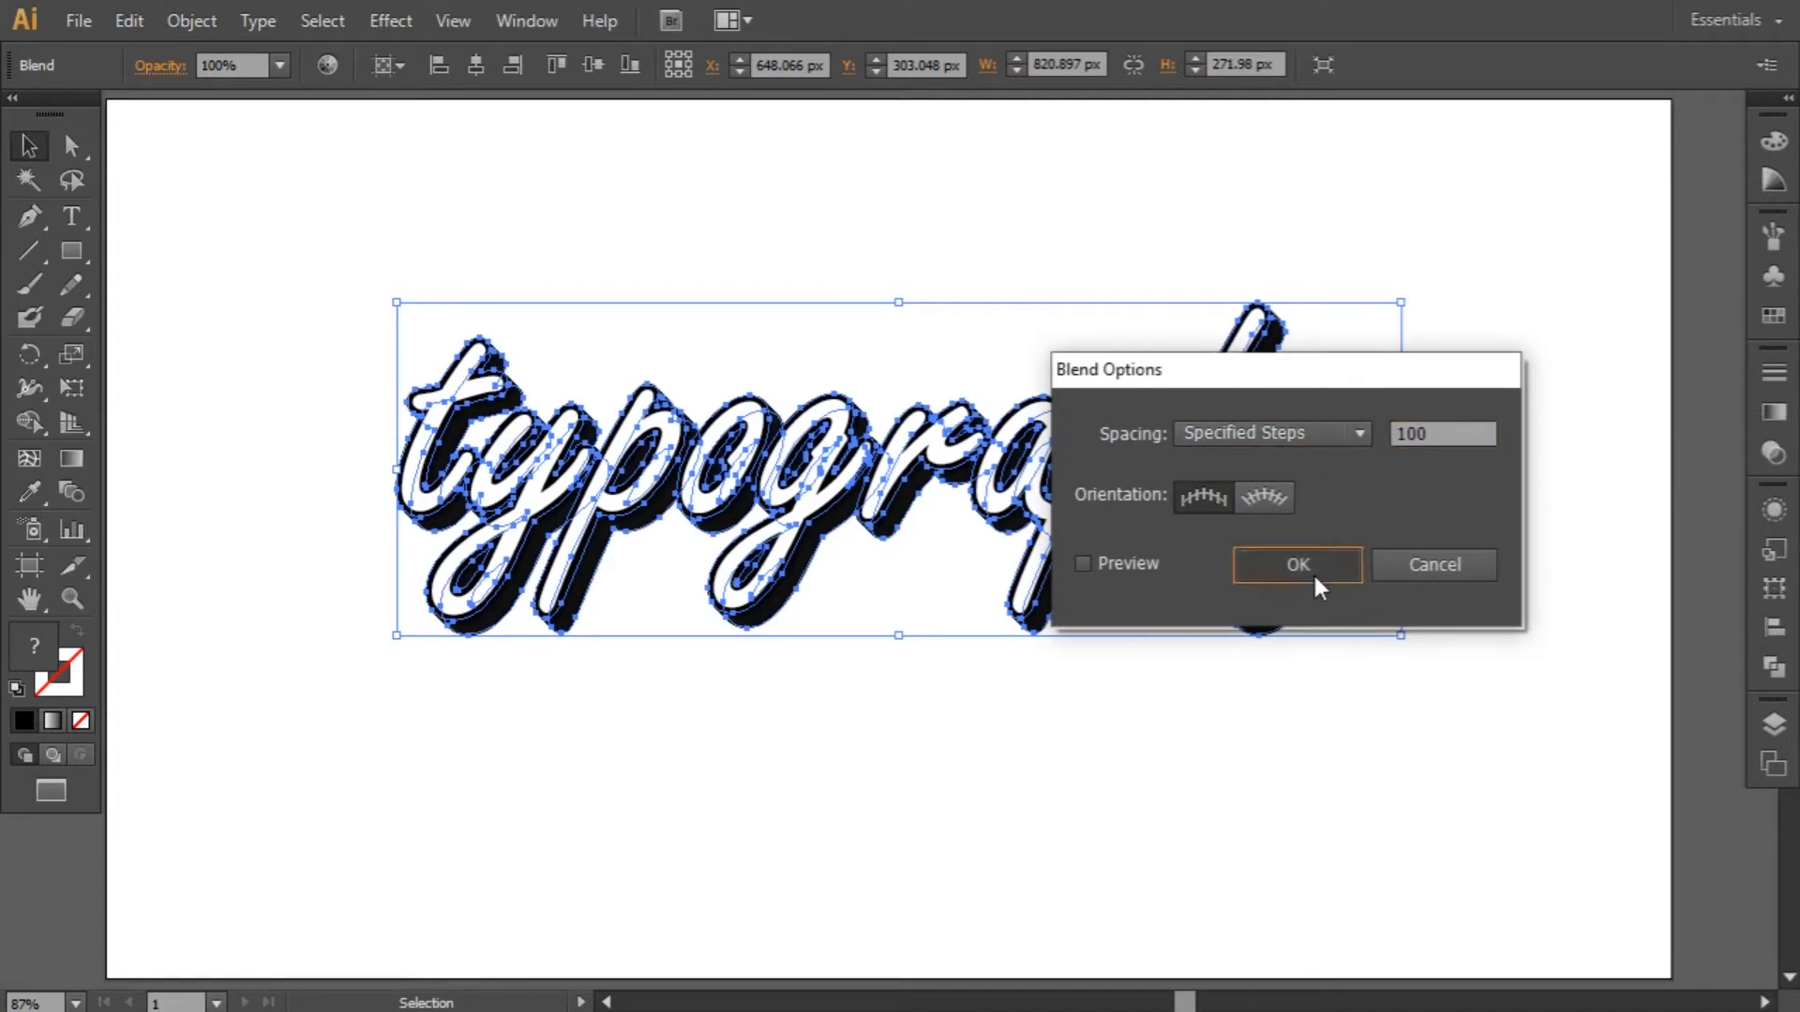
pyautogui.click(1220, 746)
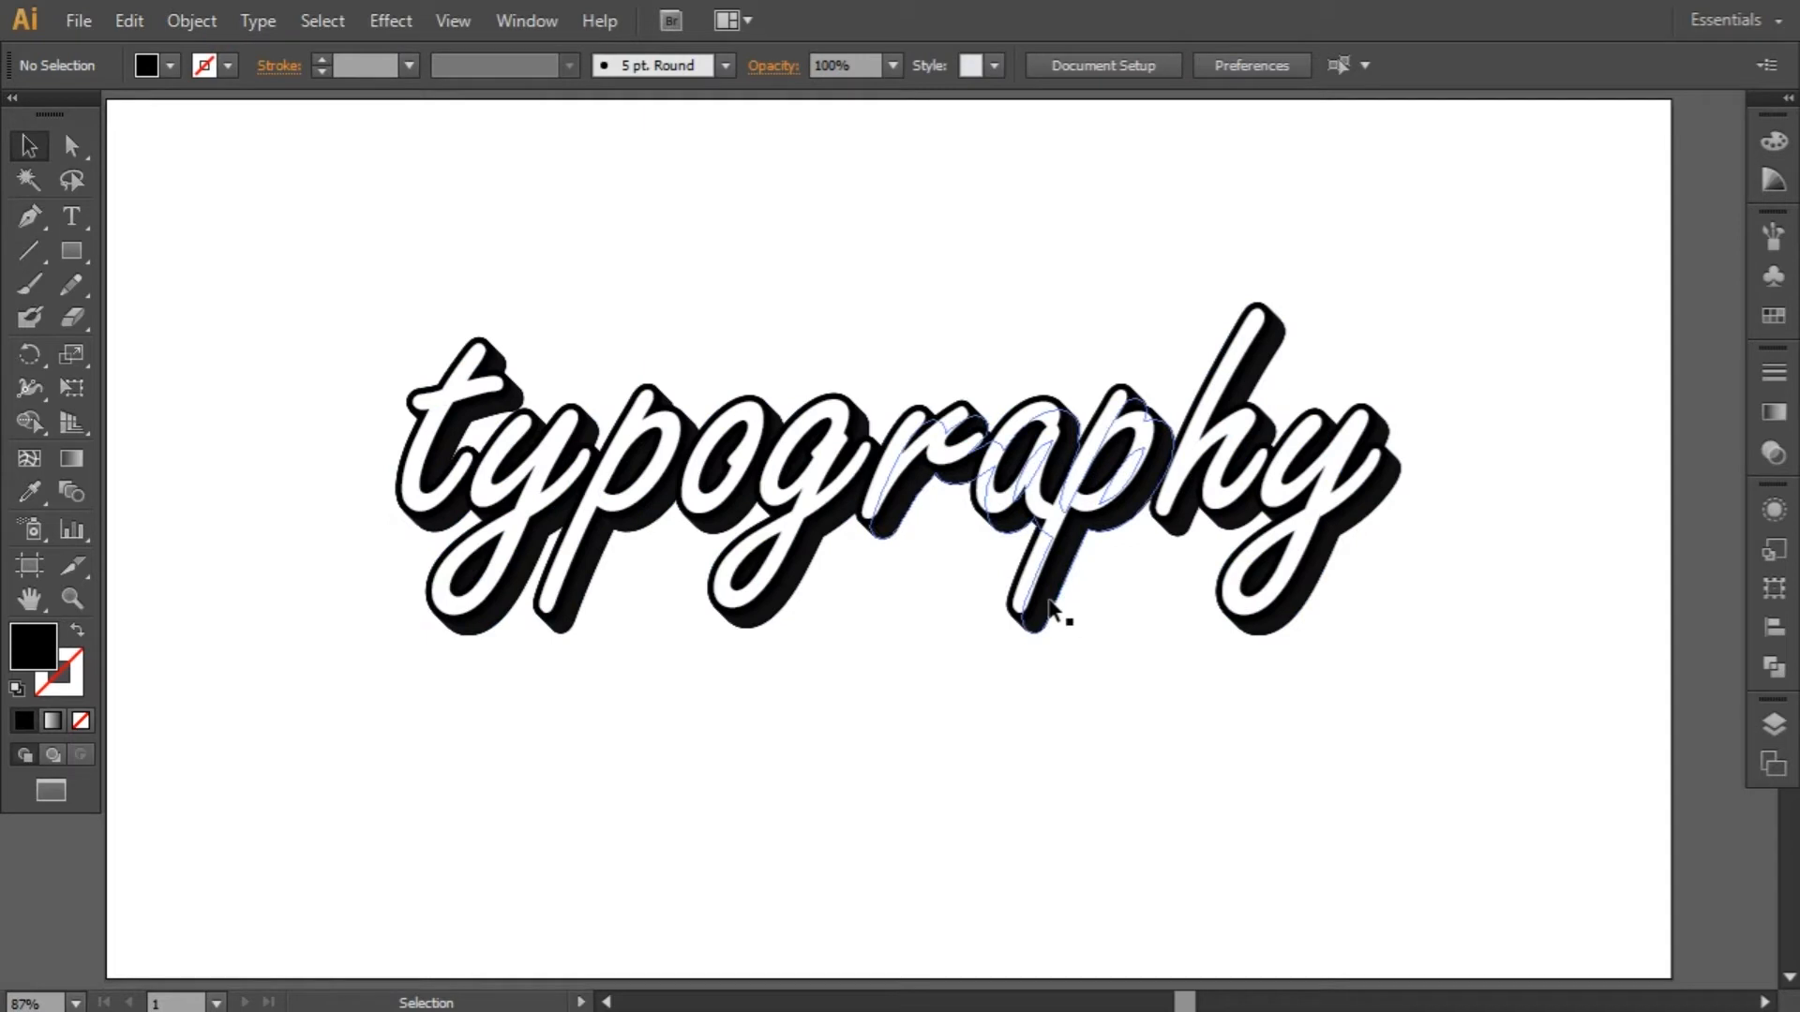
# Step: Delete the white inner lettering, leaving only the black blended shape
pyautogui.click(1061, 626)
pyautogui.click(1063, 697)
pyautogui.click(1030, 619)
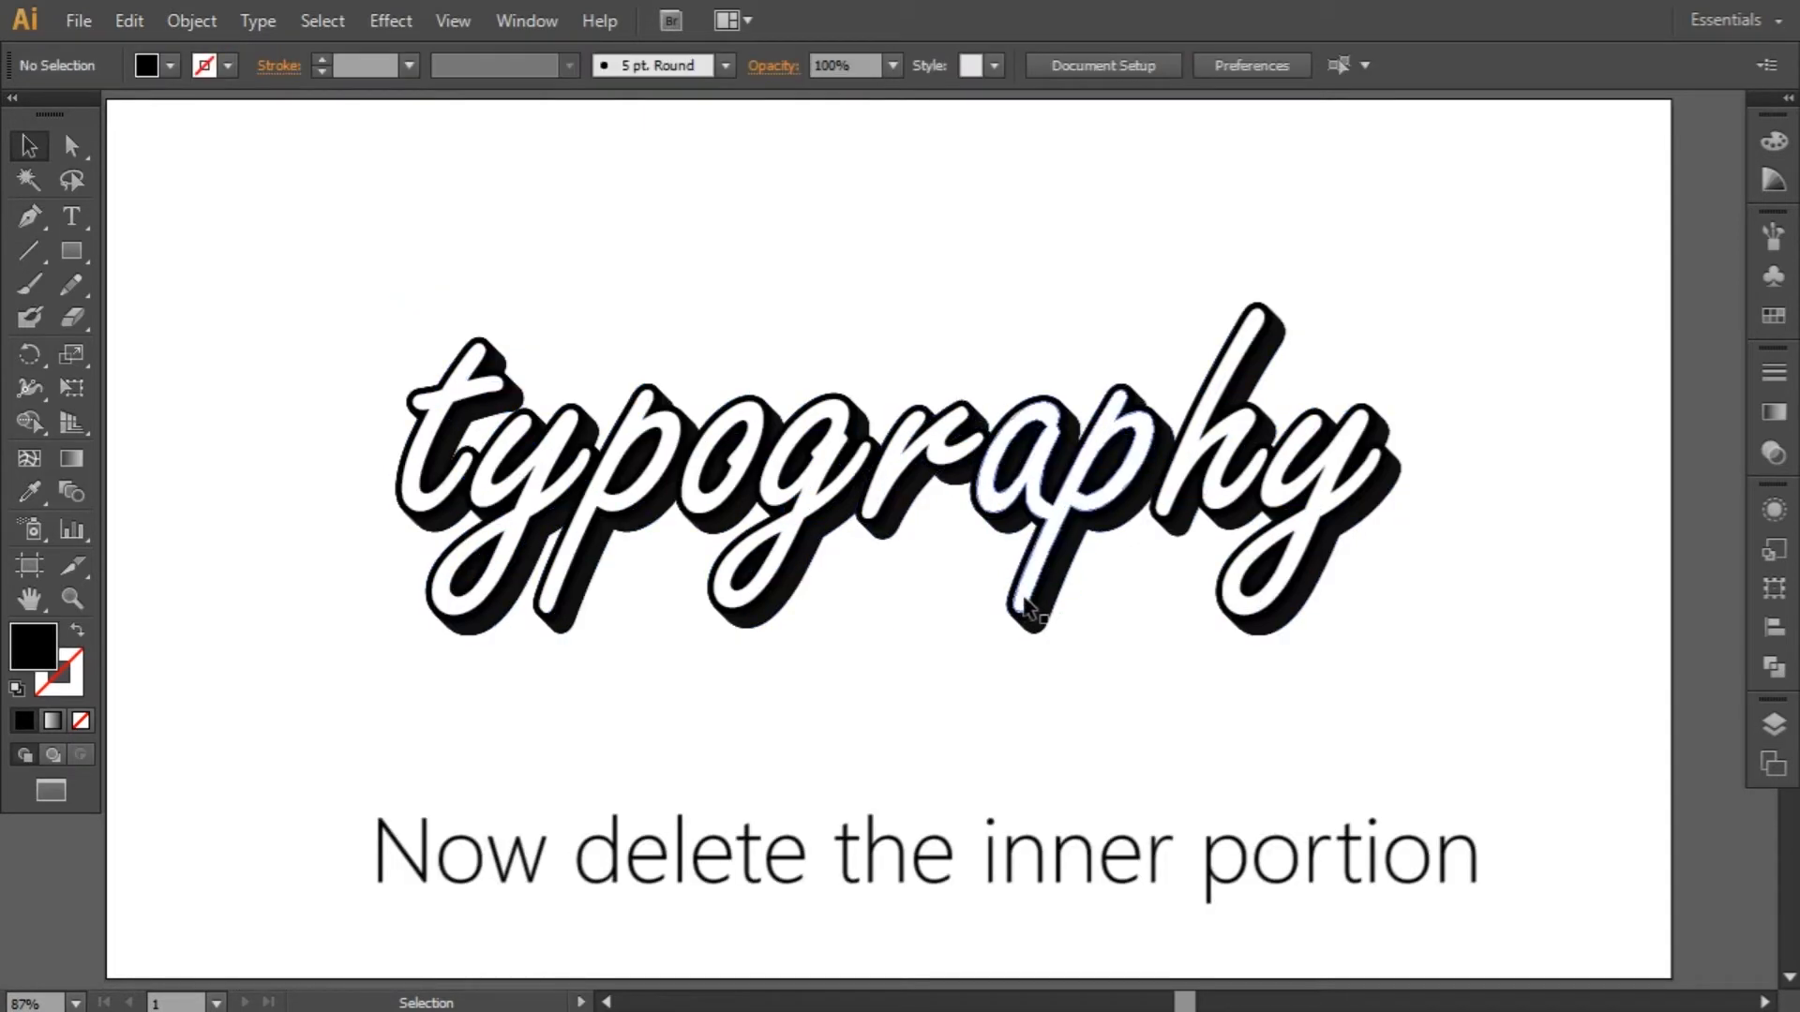
pyautogui.click(1027, 610)
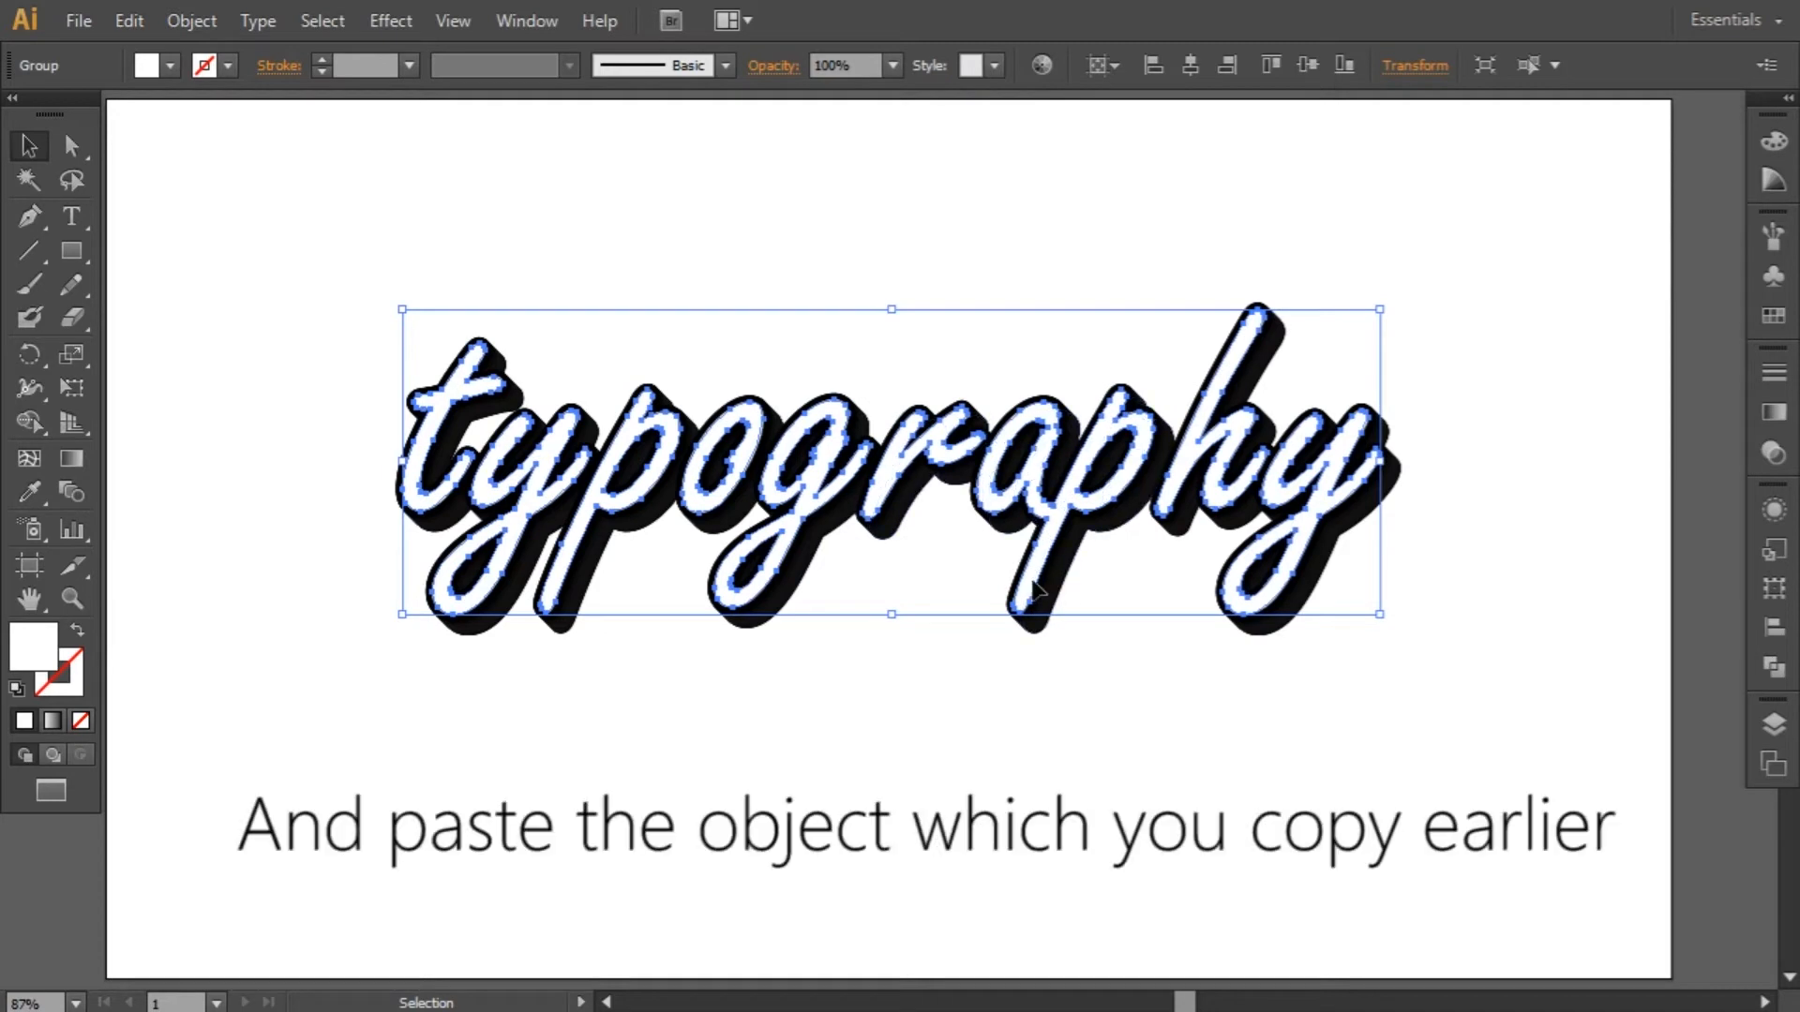
pyautogui.press('Delete')
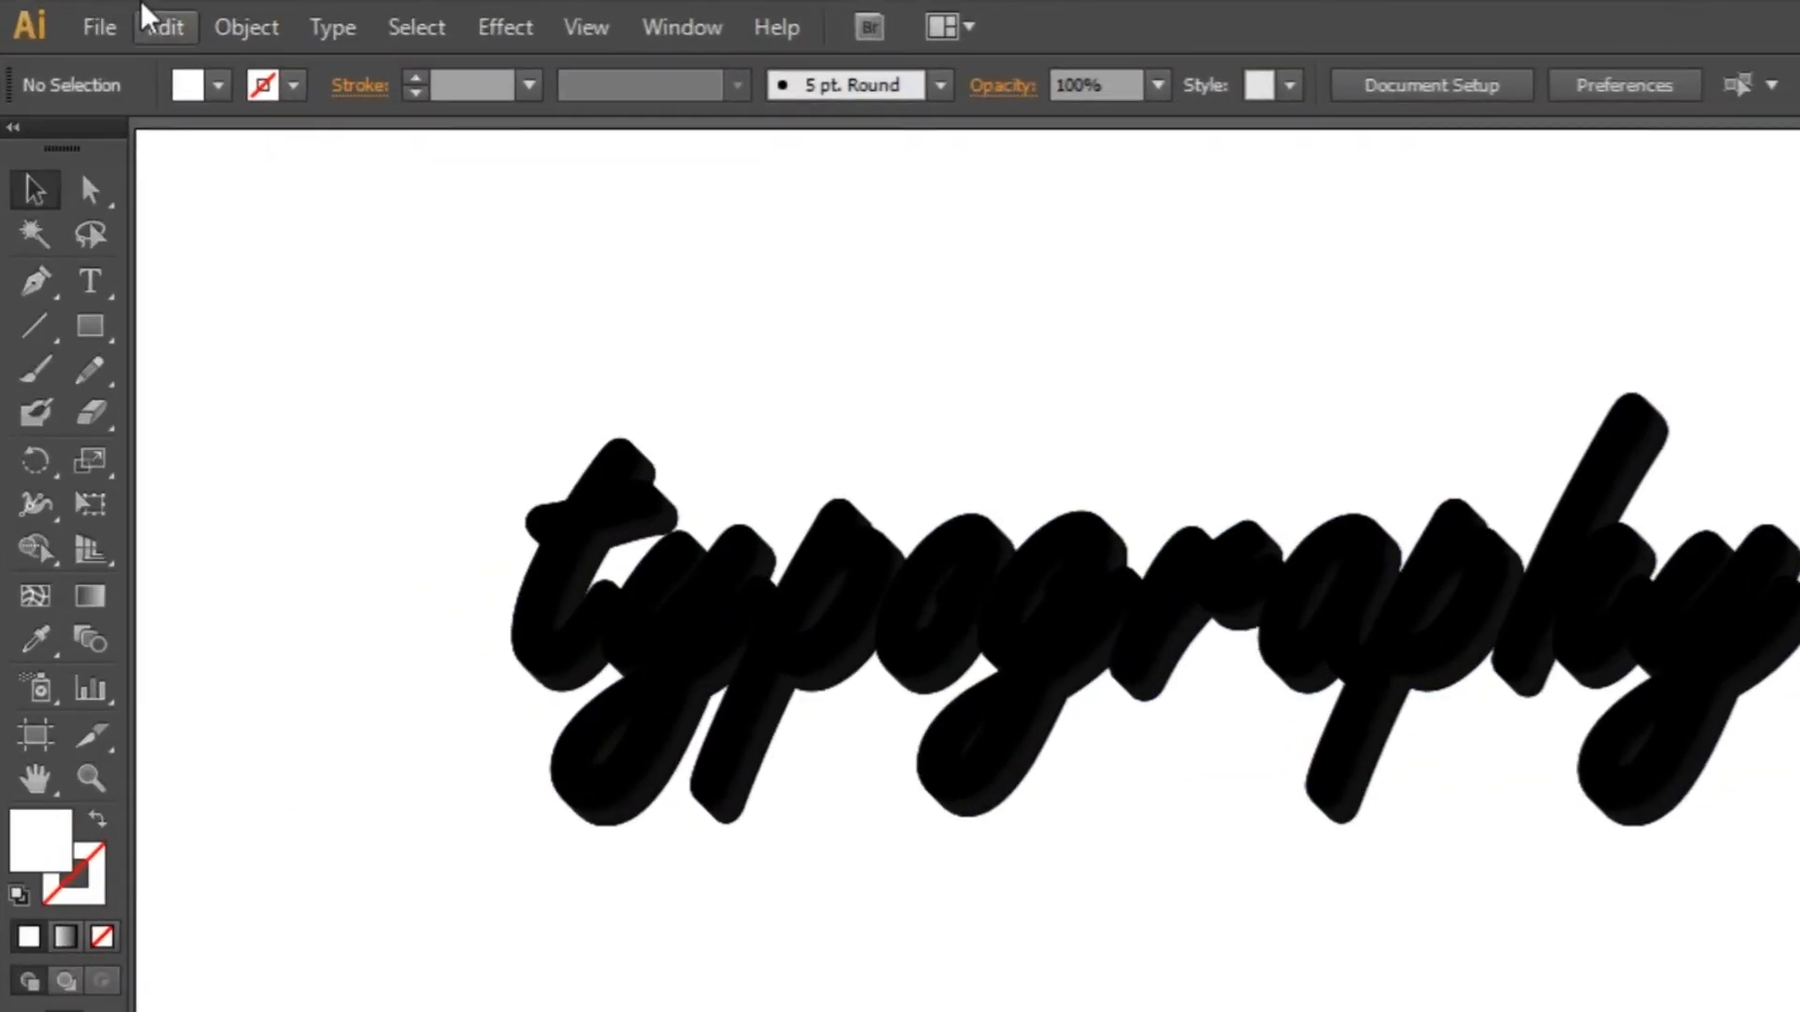
# Step: Paste the copied front lettering in back at its original position and bring it to the front of the blend
pyautogui.click(150, 18)
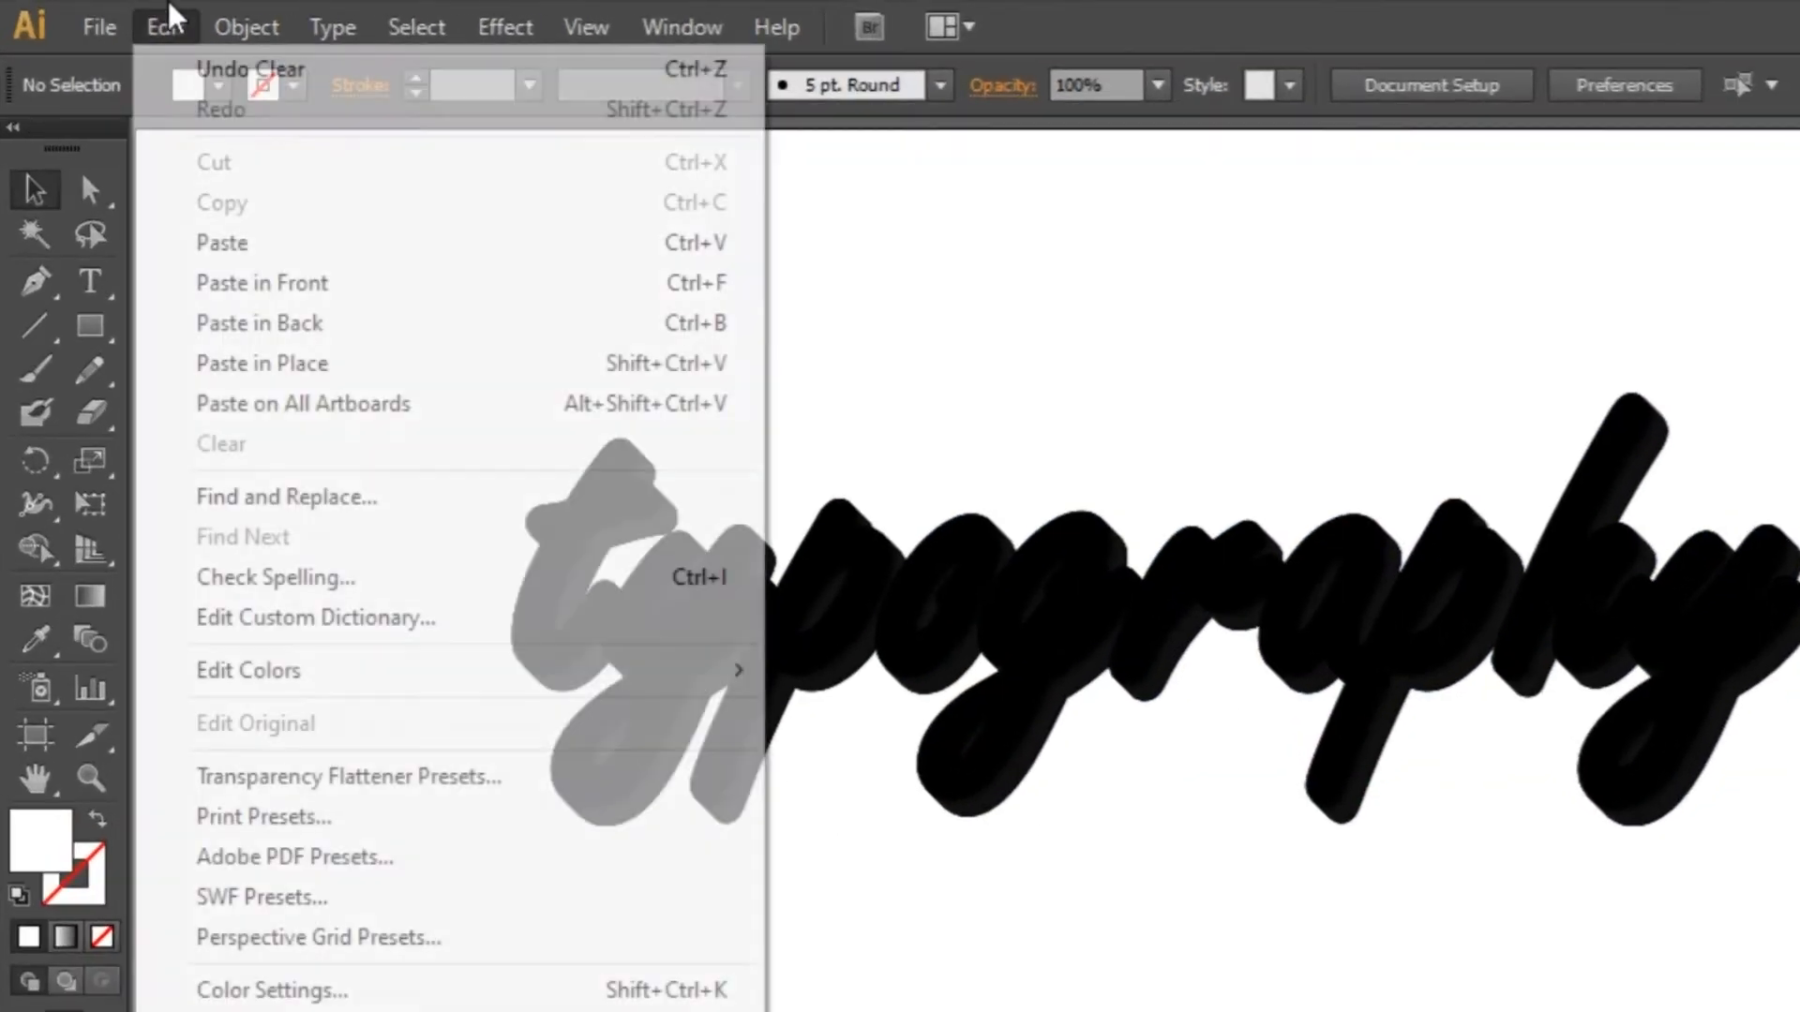
pyautogui.click(249, 330)
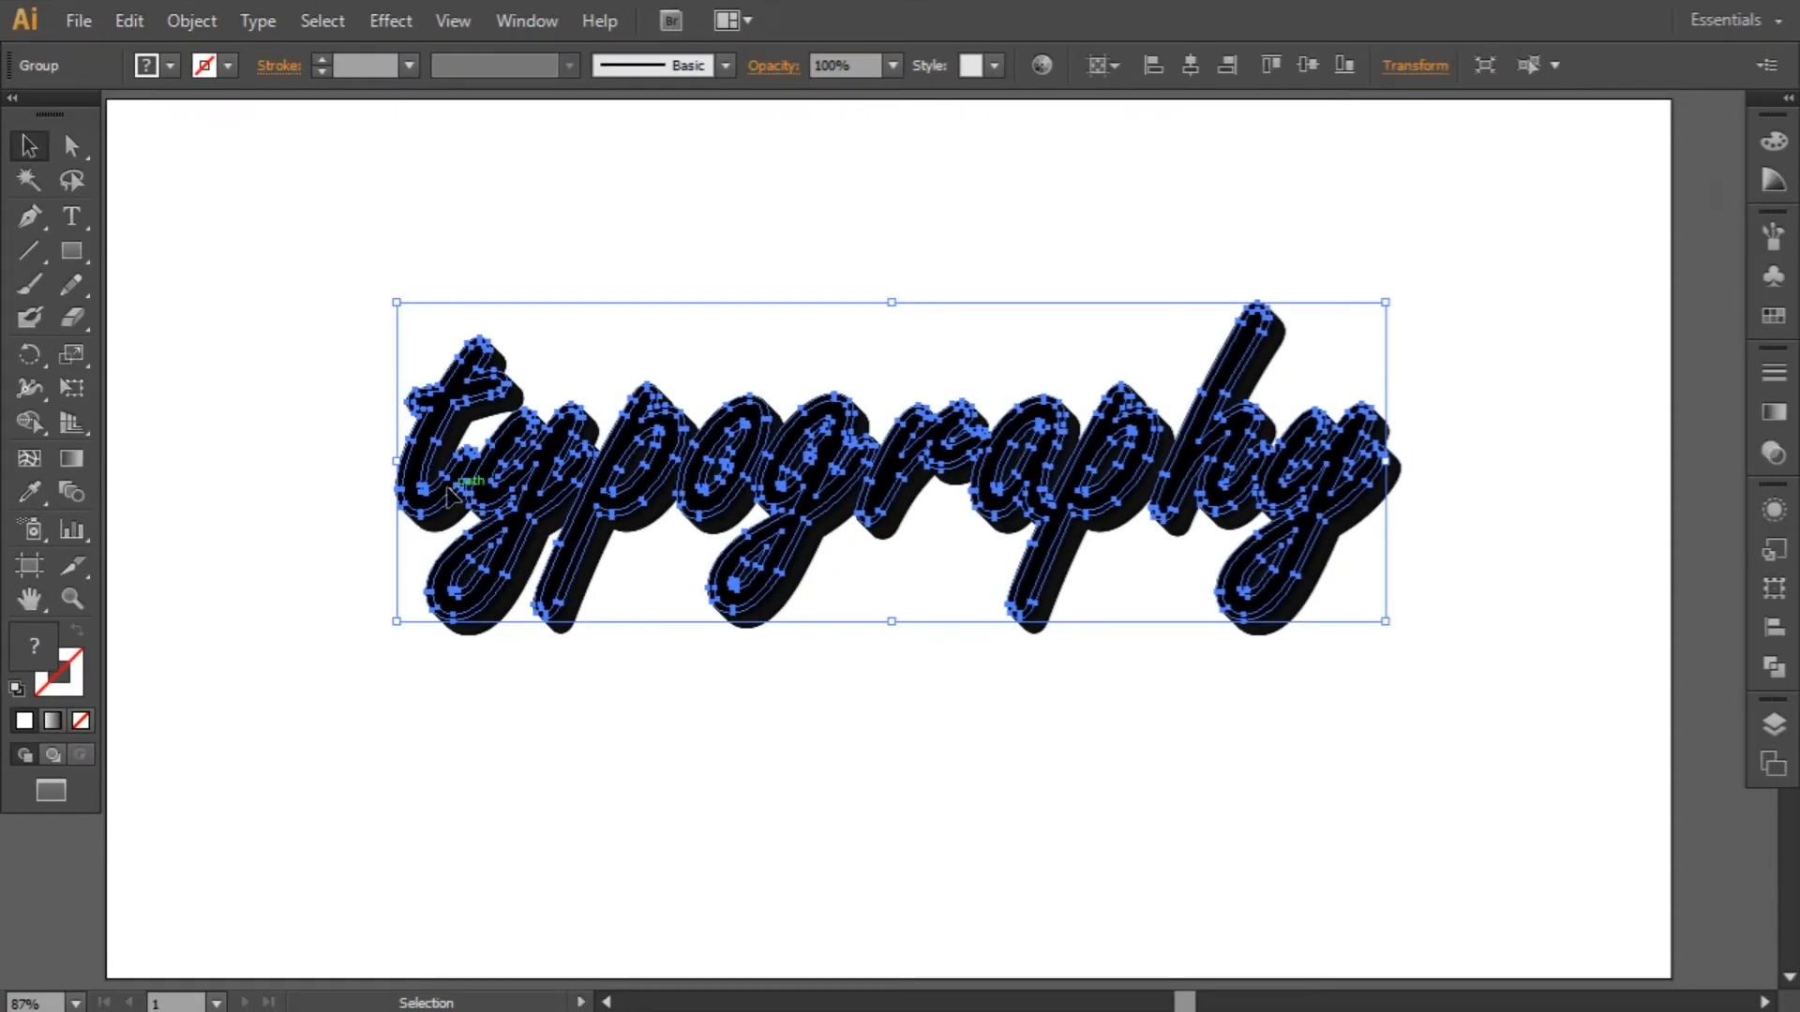
pyautogui.rightClick(508, 534)
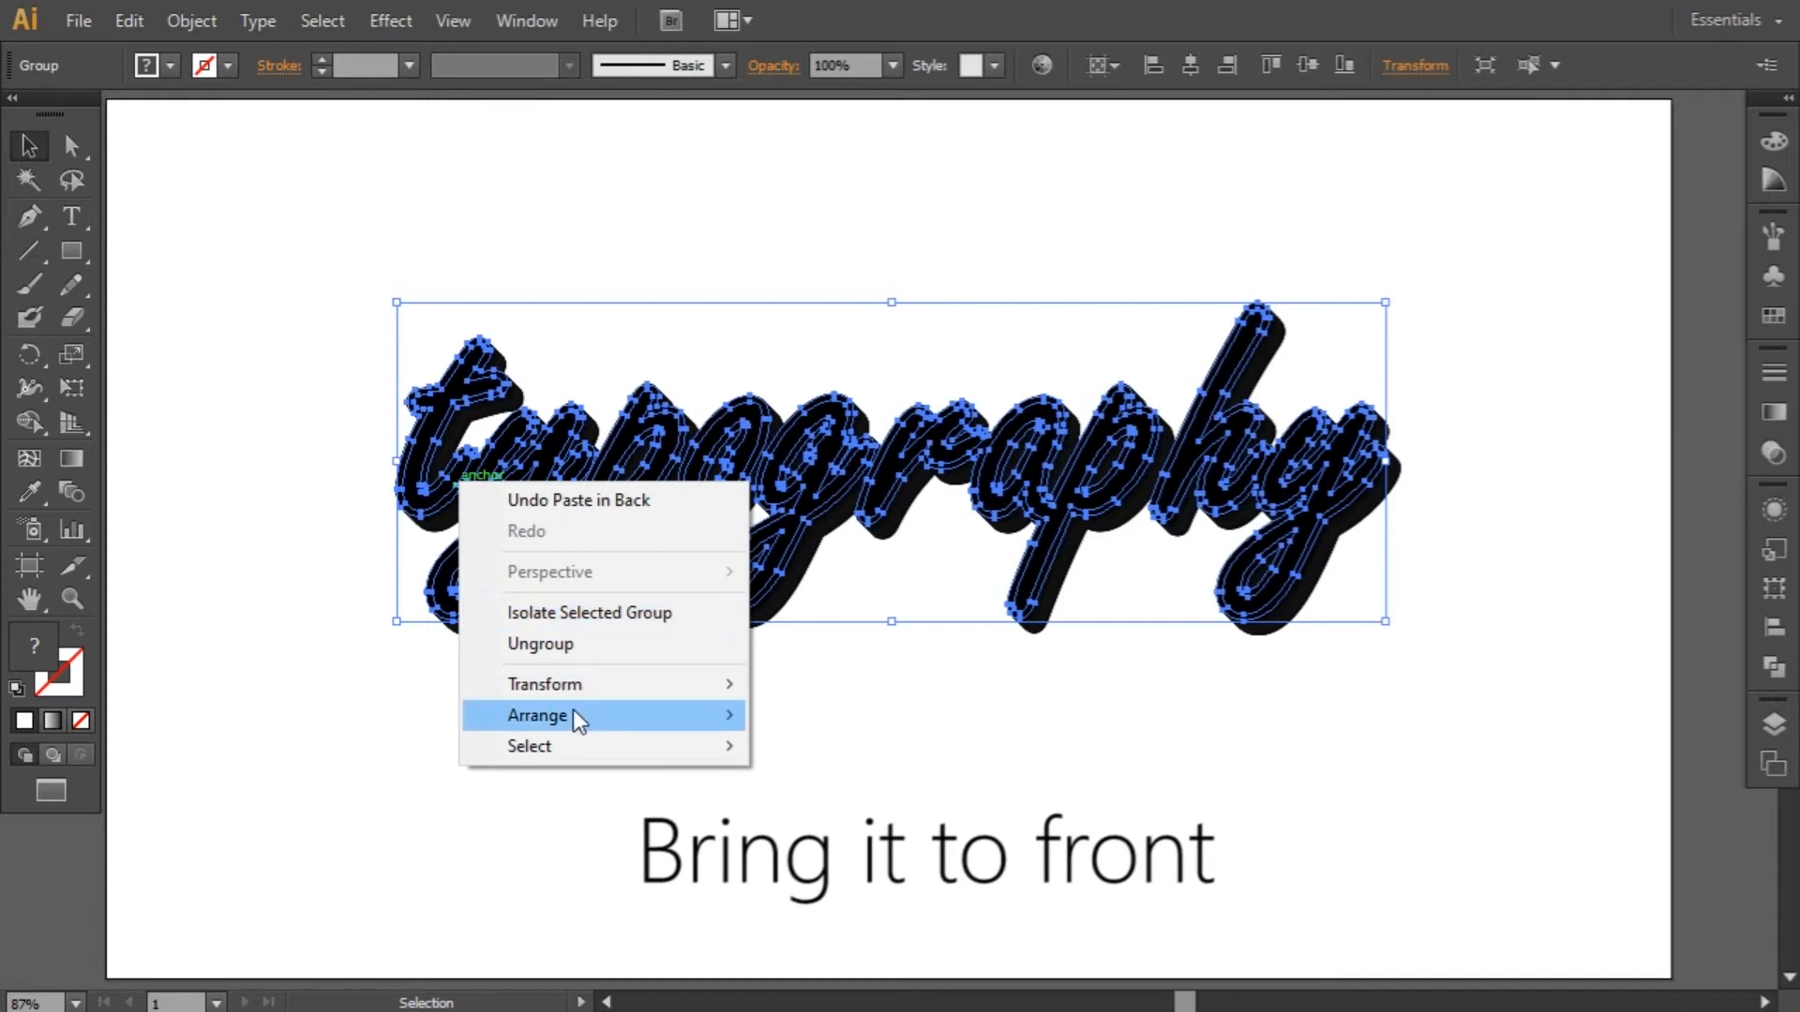
pyautogui.moveTo(572, 711)
pyautogui.click(785, 716)
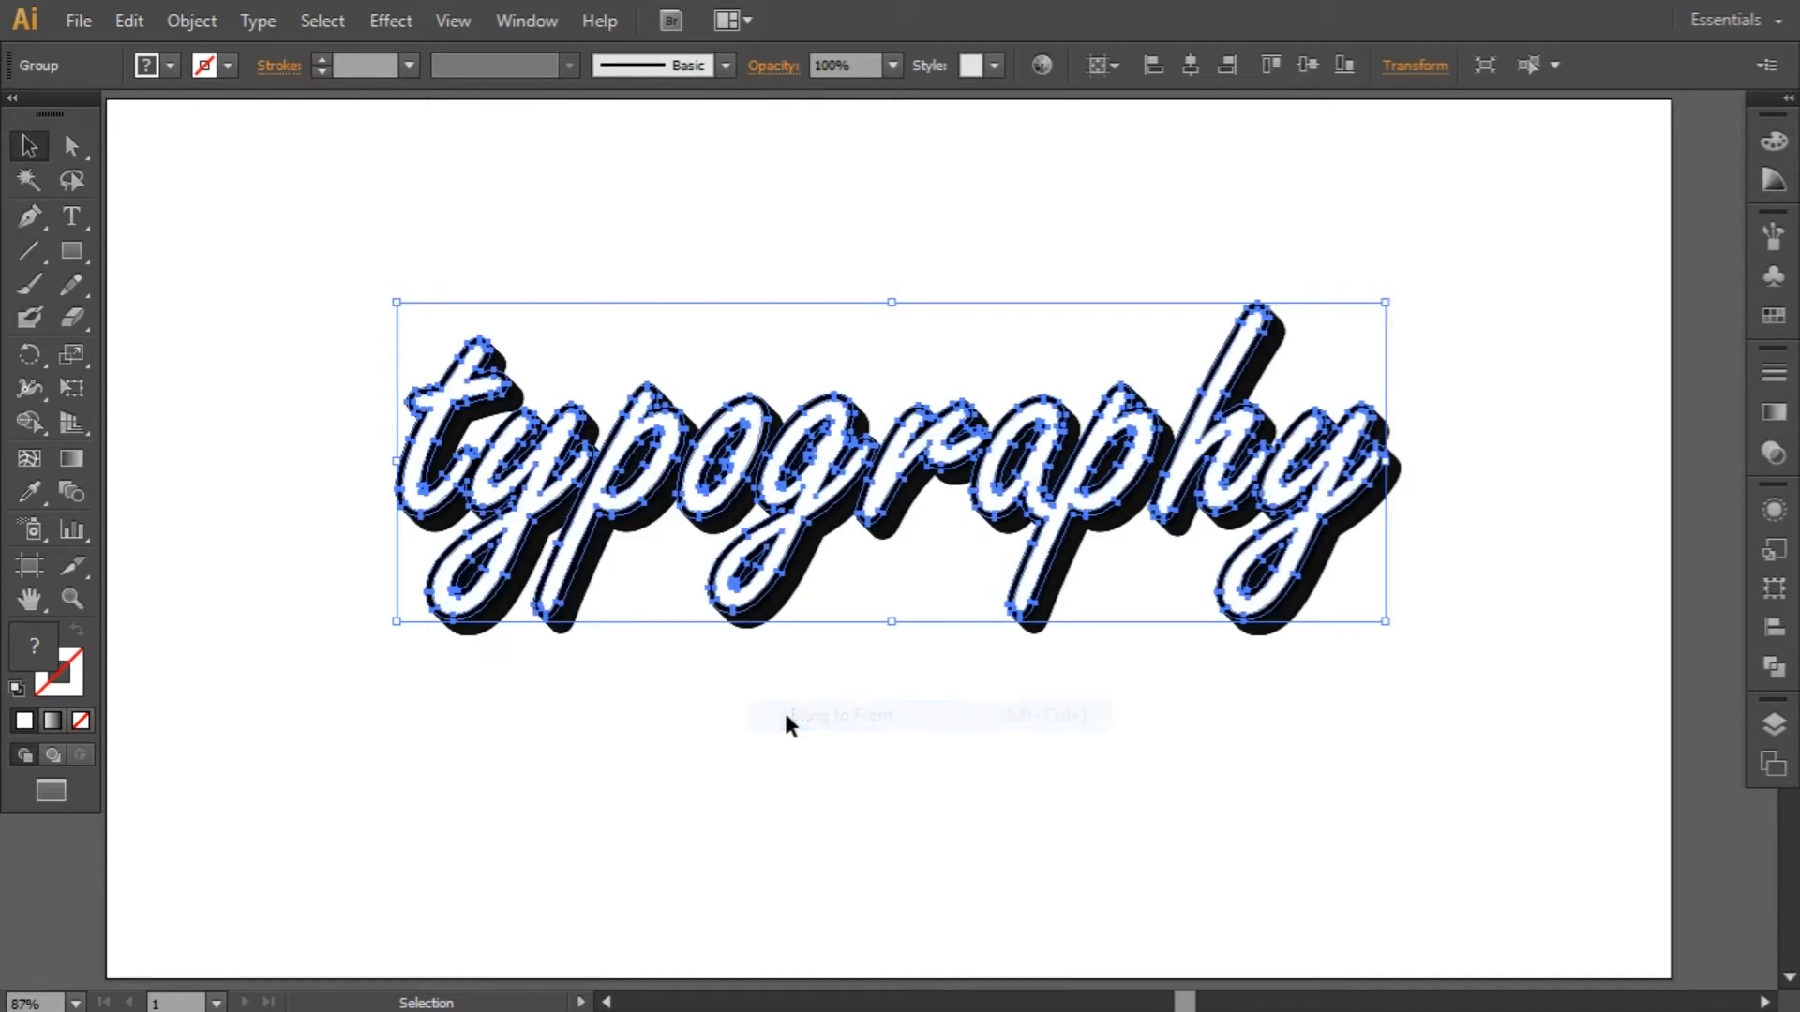
pyautogui.click(795, 701)
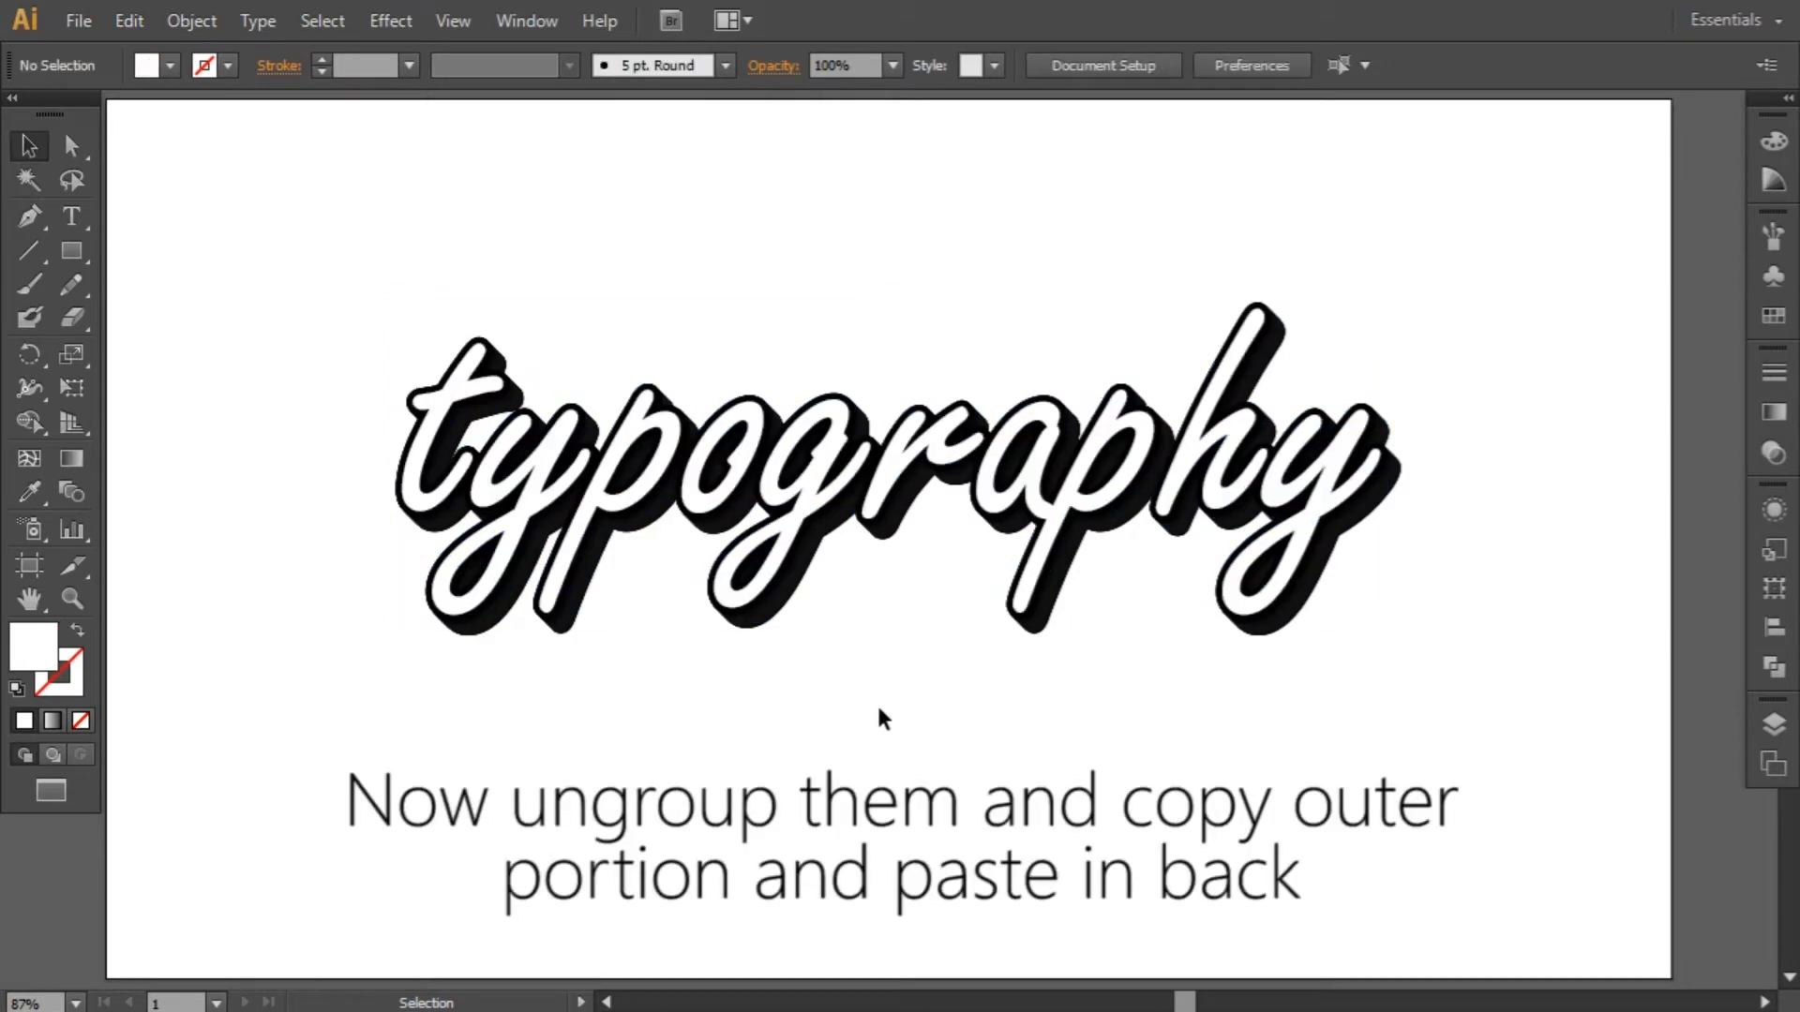
# Step: Ungroup the pasted front lettering into its white inner and black outer parts, then clear the selection
pyautogui.click(1015, 611)
pyautogui.rightClick(1015, 611)
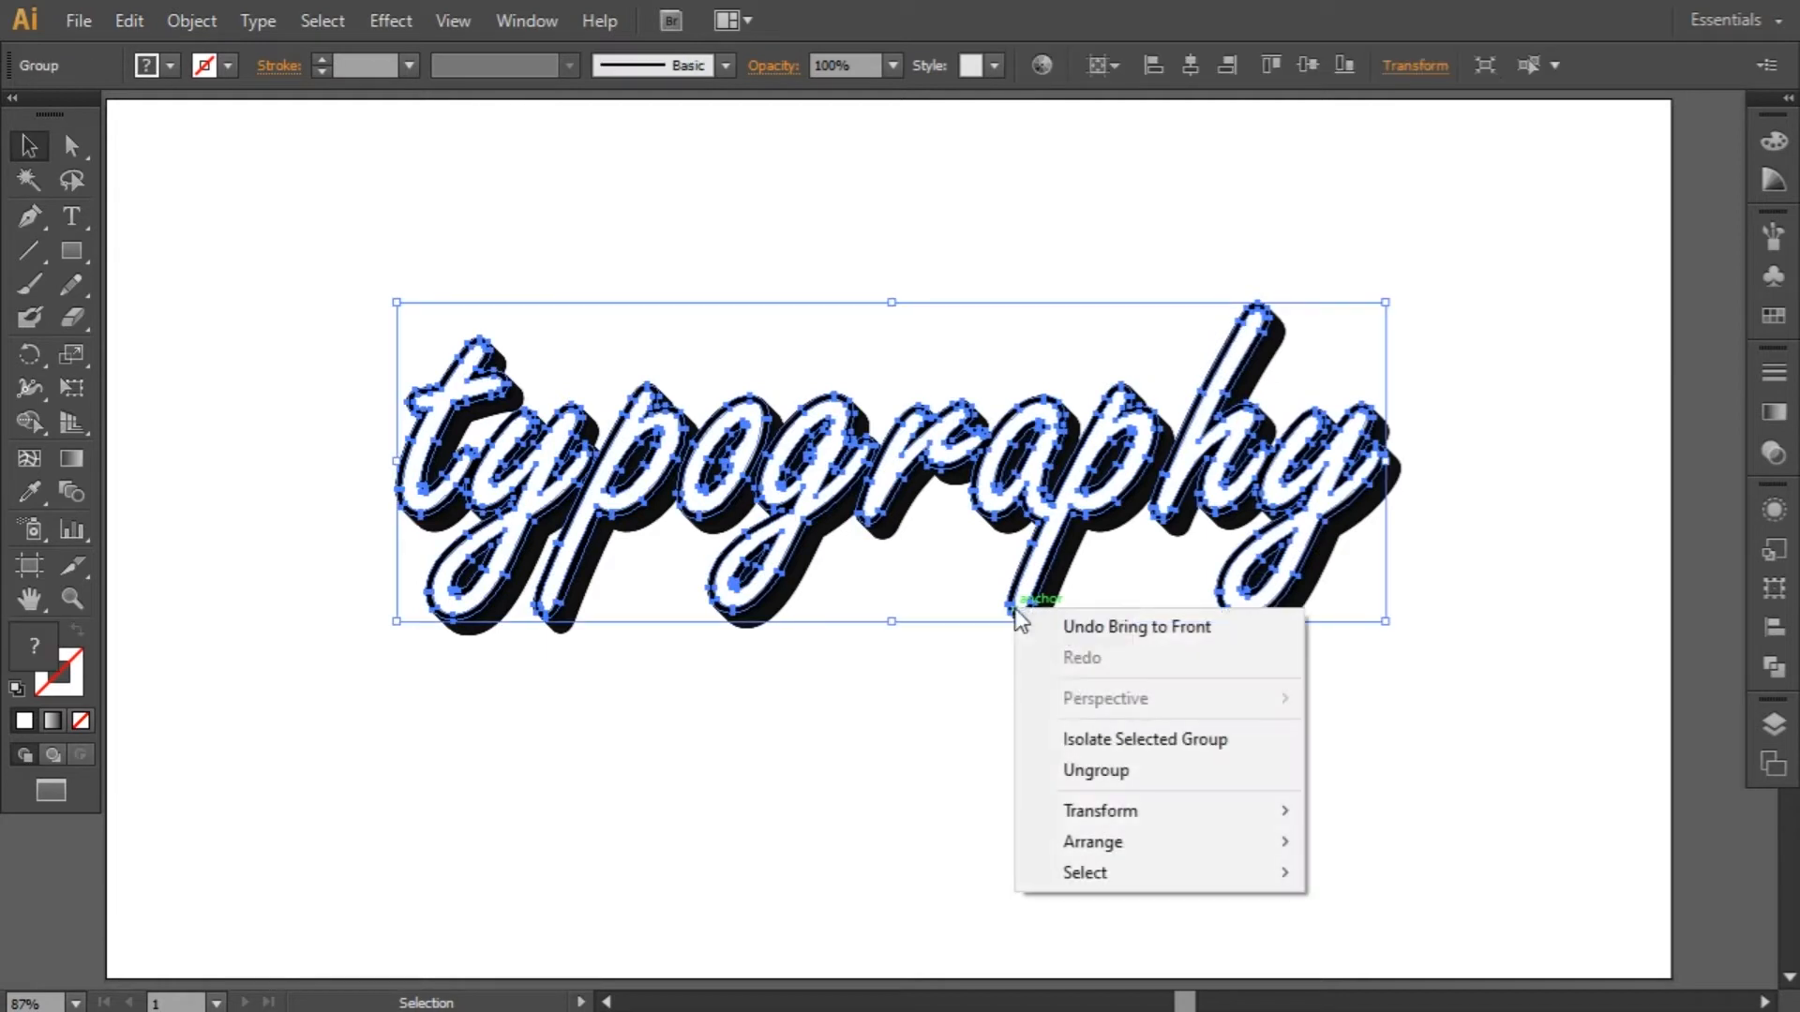
pyautogui.click(1112, 783)
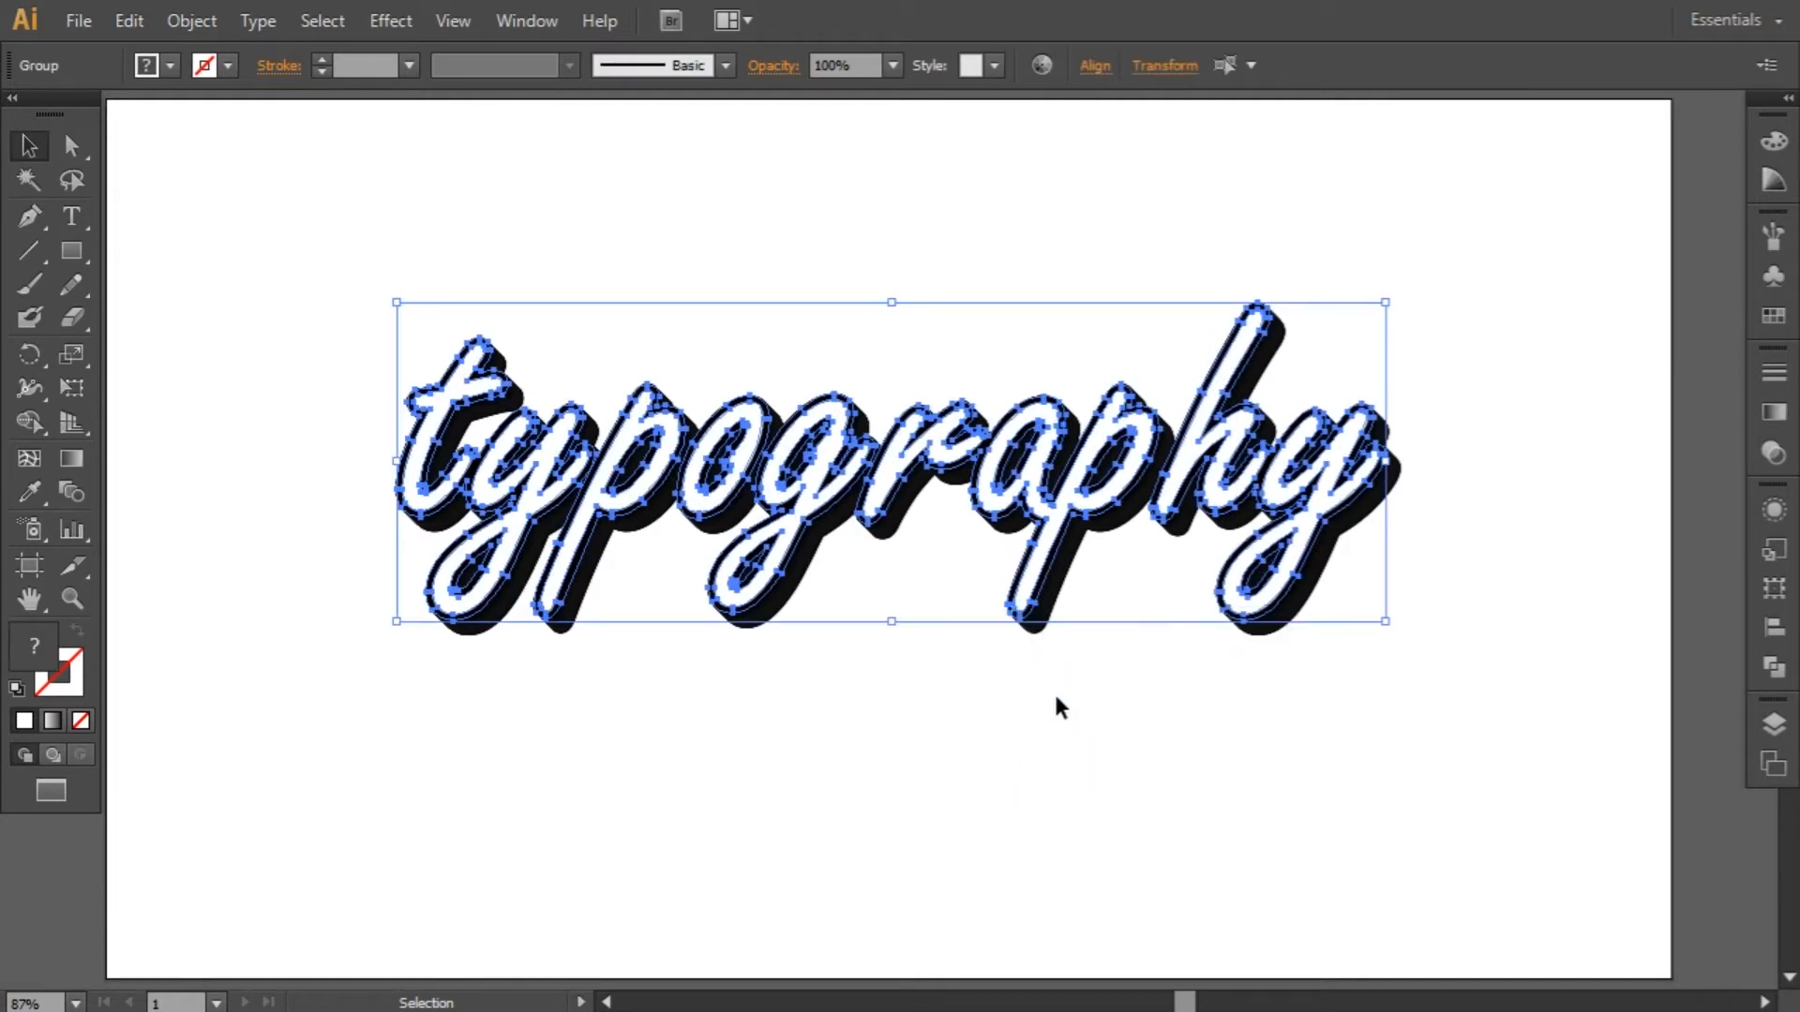
pyautogui.click(1041, 648)
pyautogui.hotkey('ctrl', 'space')
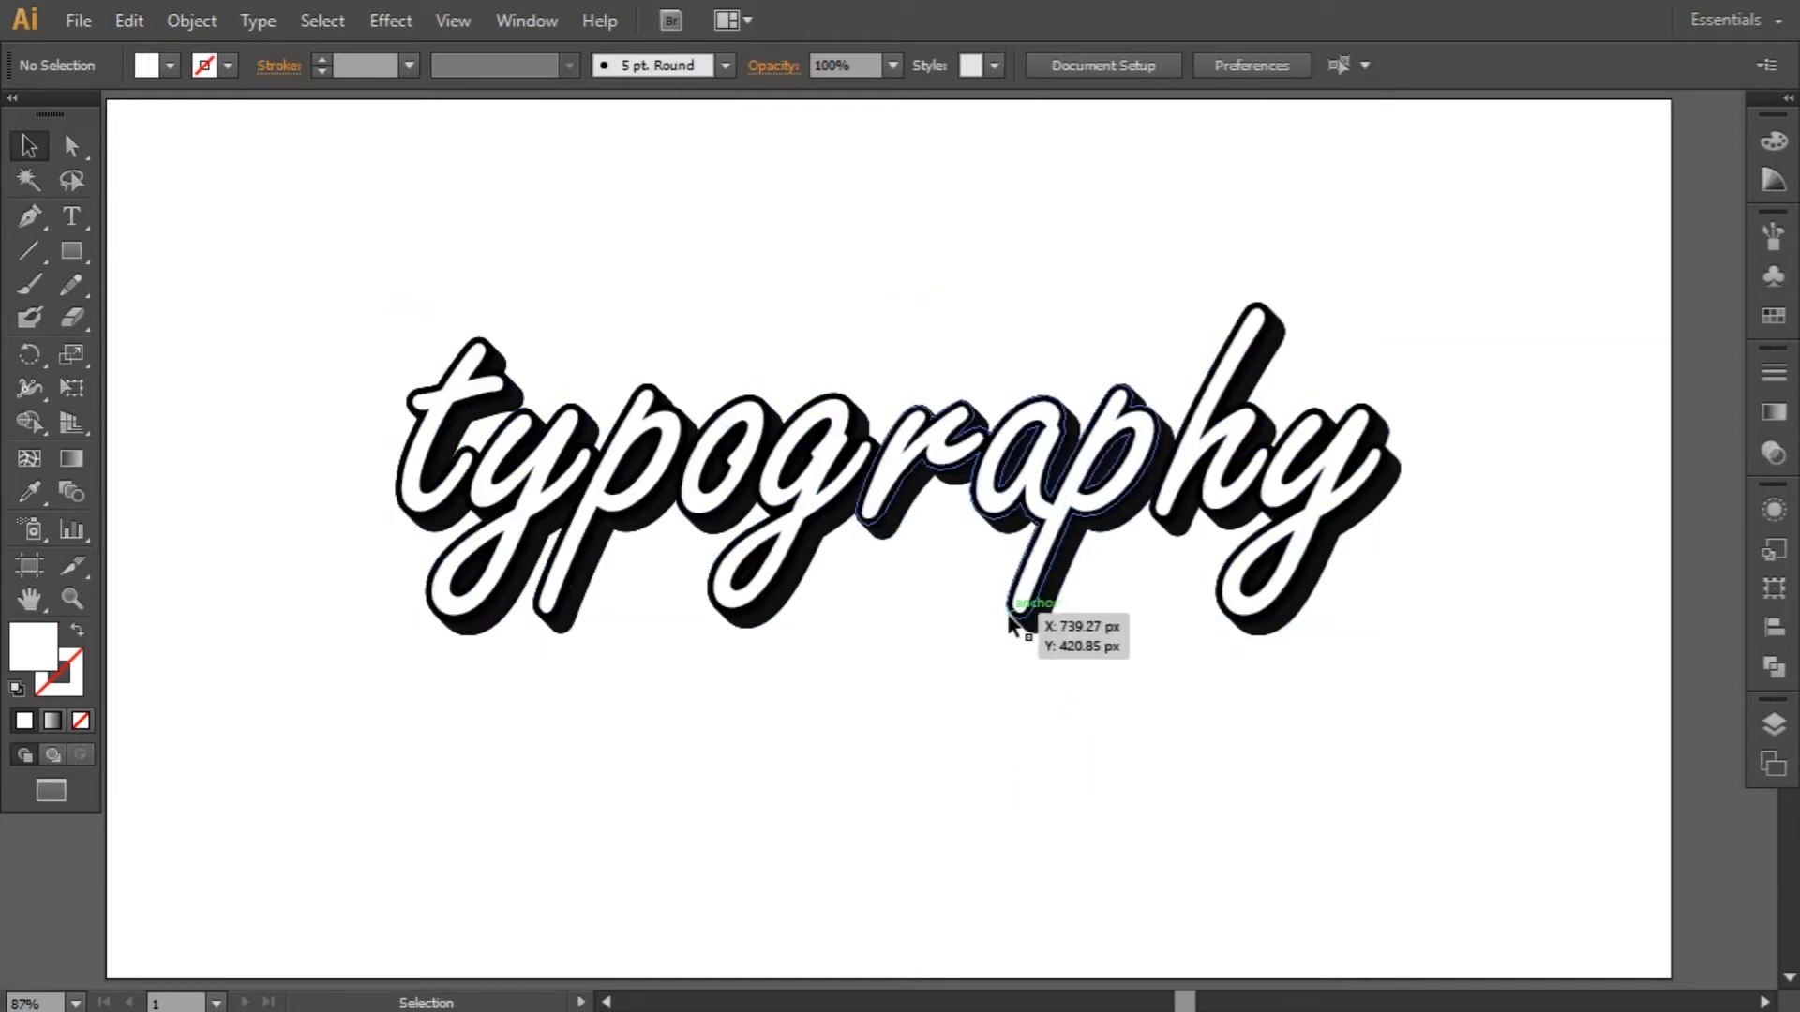
# Step: Copy the black outer part of the front lettering and paste the duplicate directly behind it
pyautogui.click(705, 599)
pyautogui.click(705, 602)
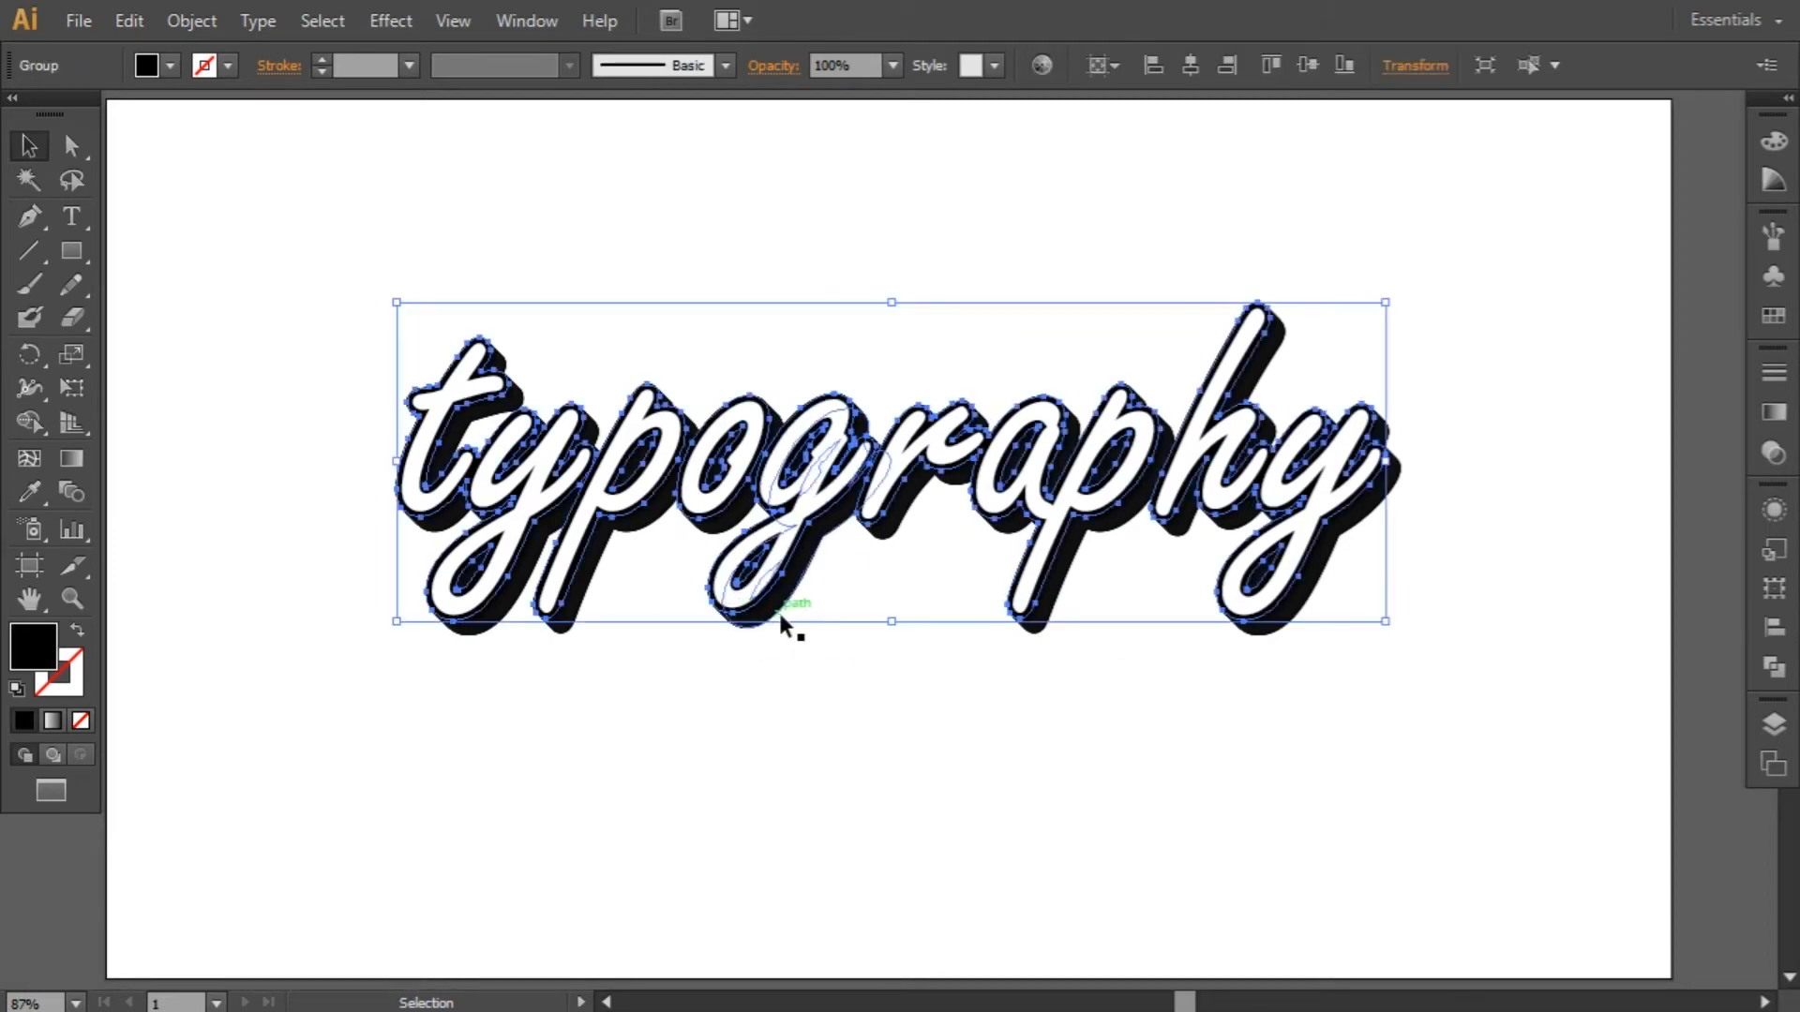
pyautogui.click(191, 21)
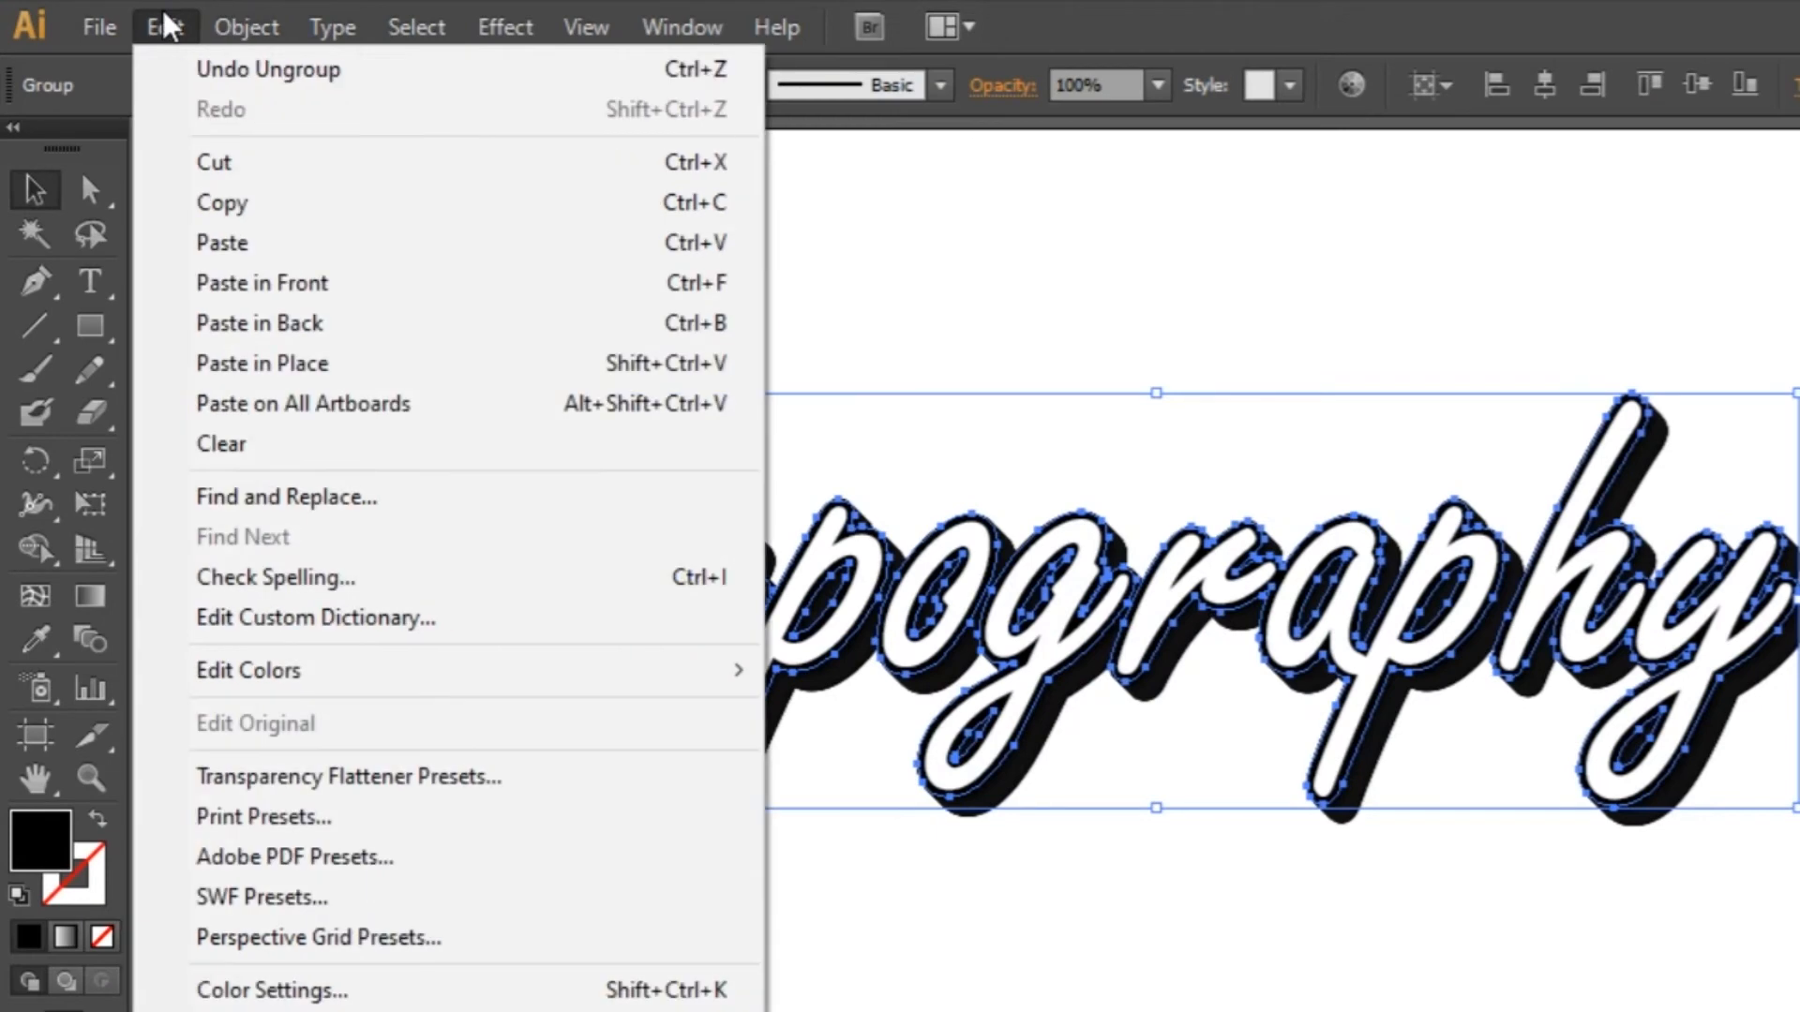
pyautogui.click(164, 26)
pyautogui.click(164, 26)
pyautogui.click(234, 211)
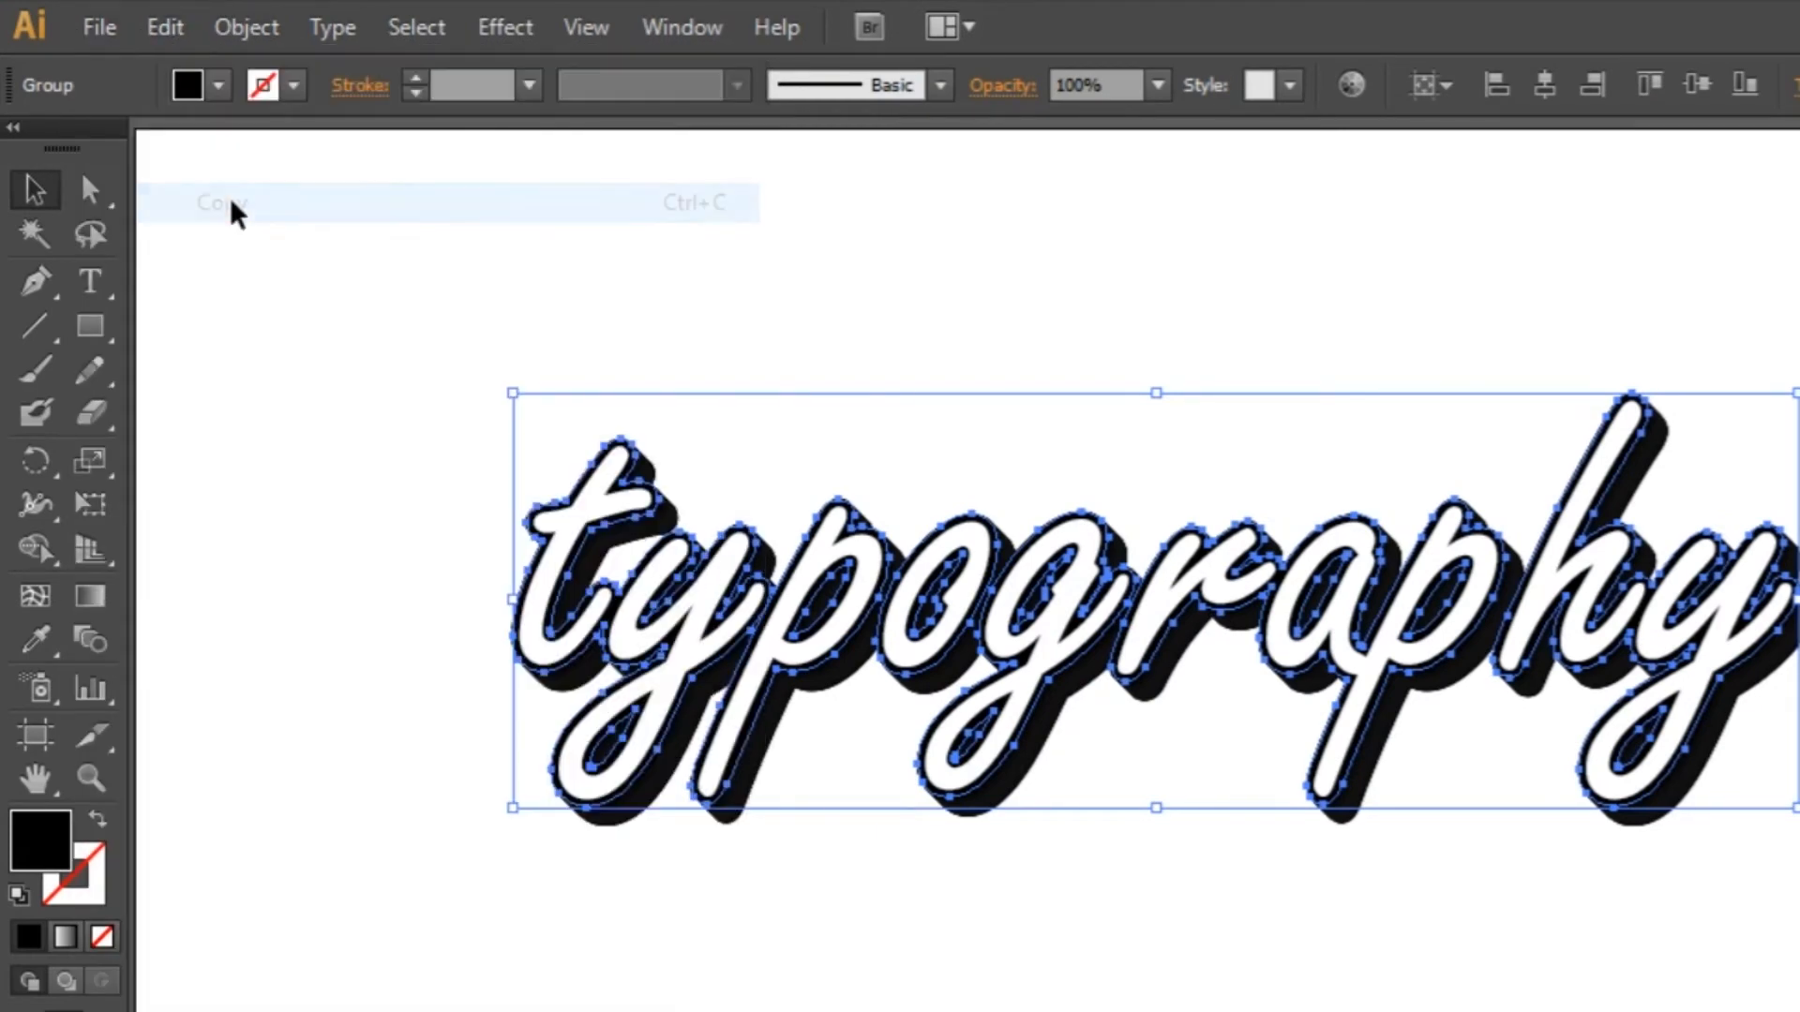
pyautogui.click(165, 26)
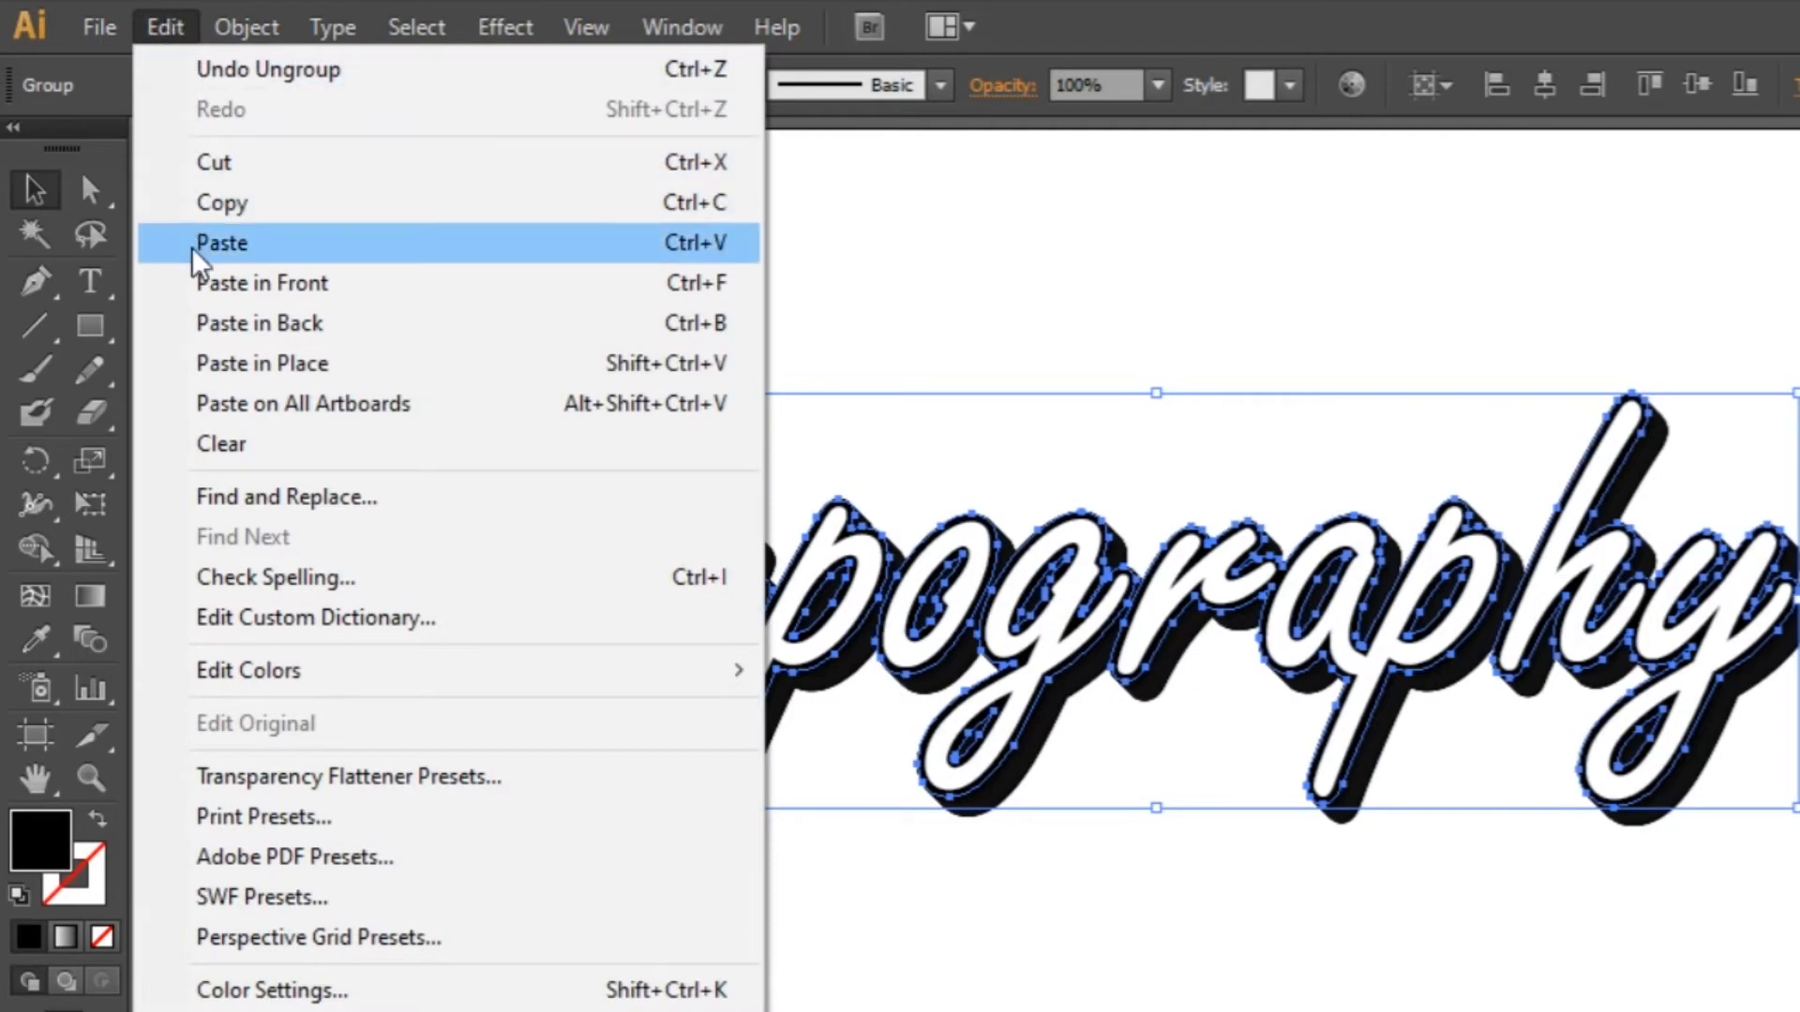
pyautogui.click(234, 328)
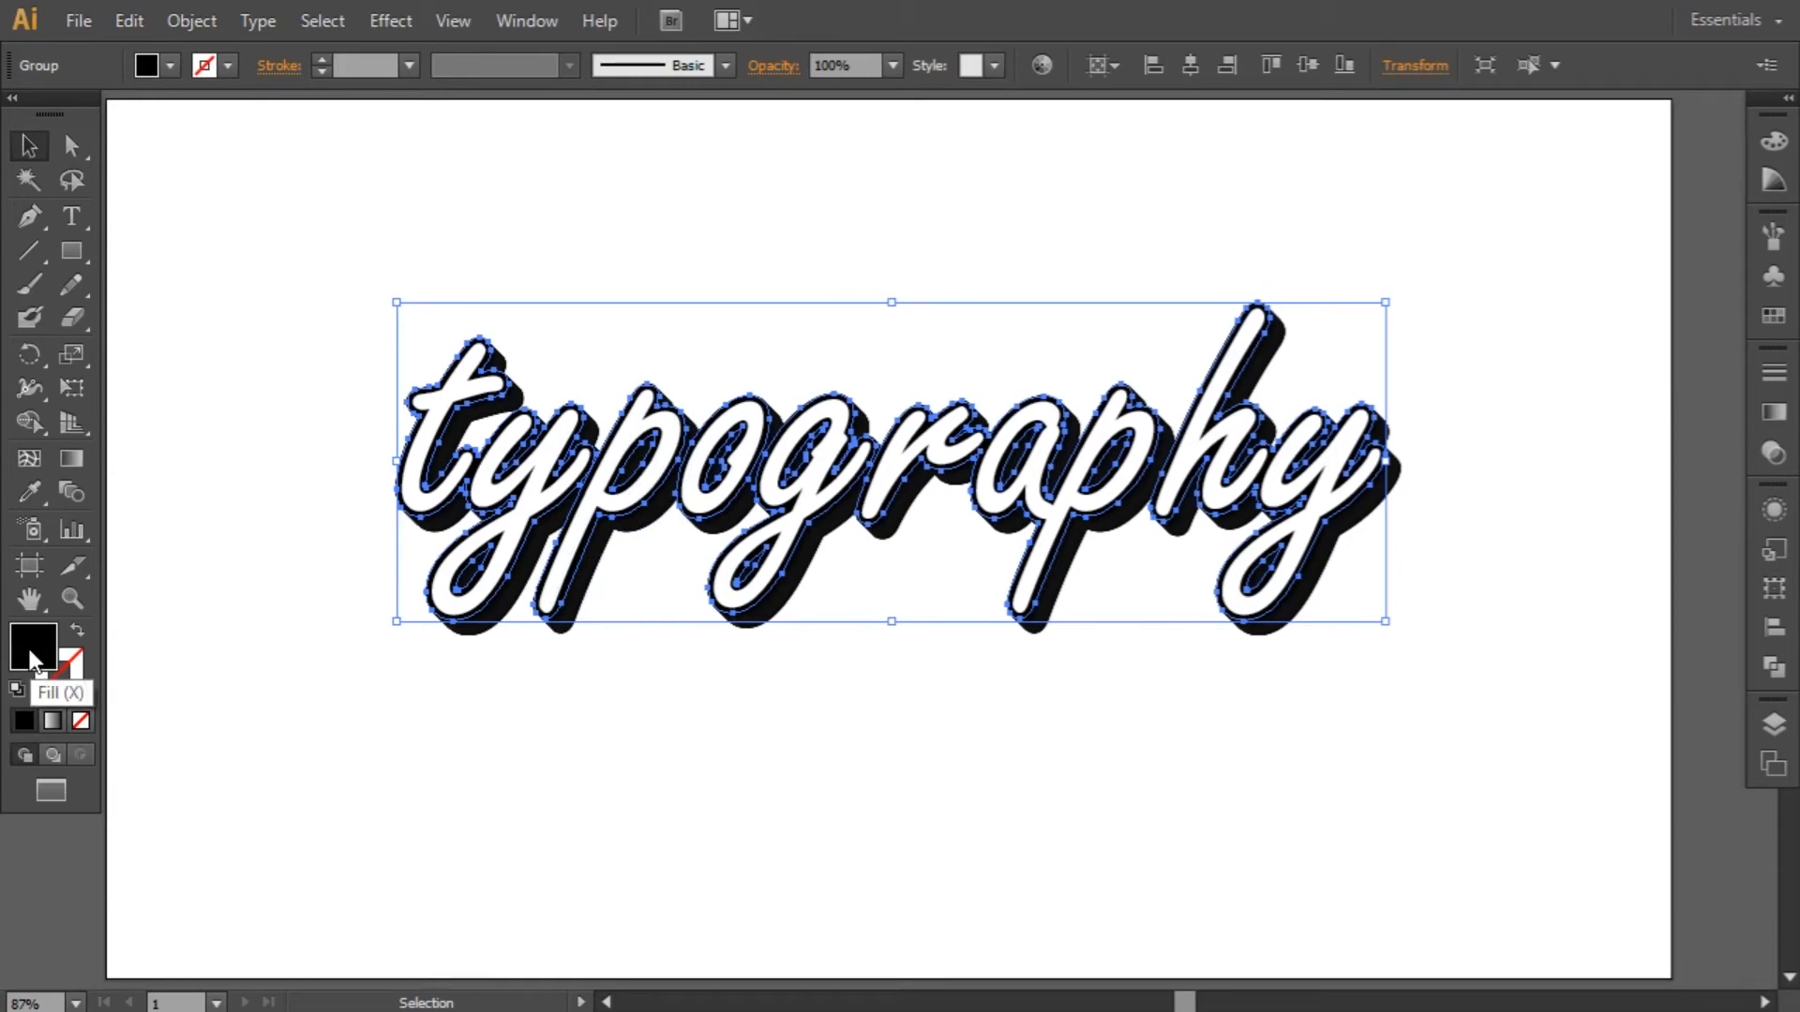
# Step: Fill the pasted copy of the outer lettering with bright yellow, hex fffa3e
pyautogui.doubleClick(30, 652)
pyautogui.moveTo(1061, 506); pyautogui.dragTo(1033, 628)
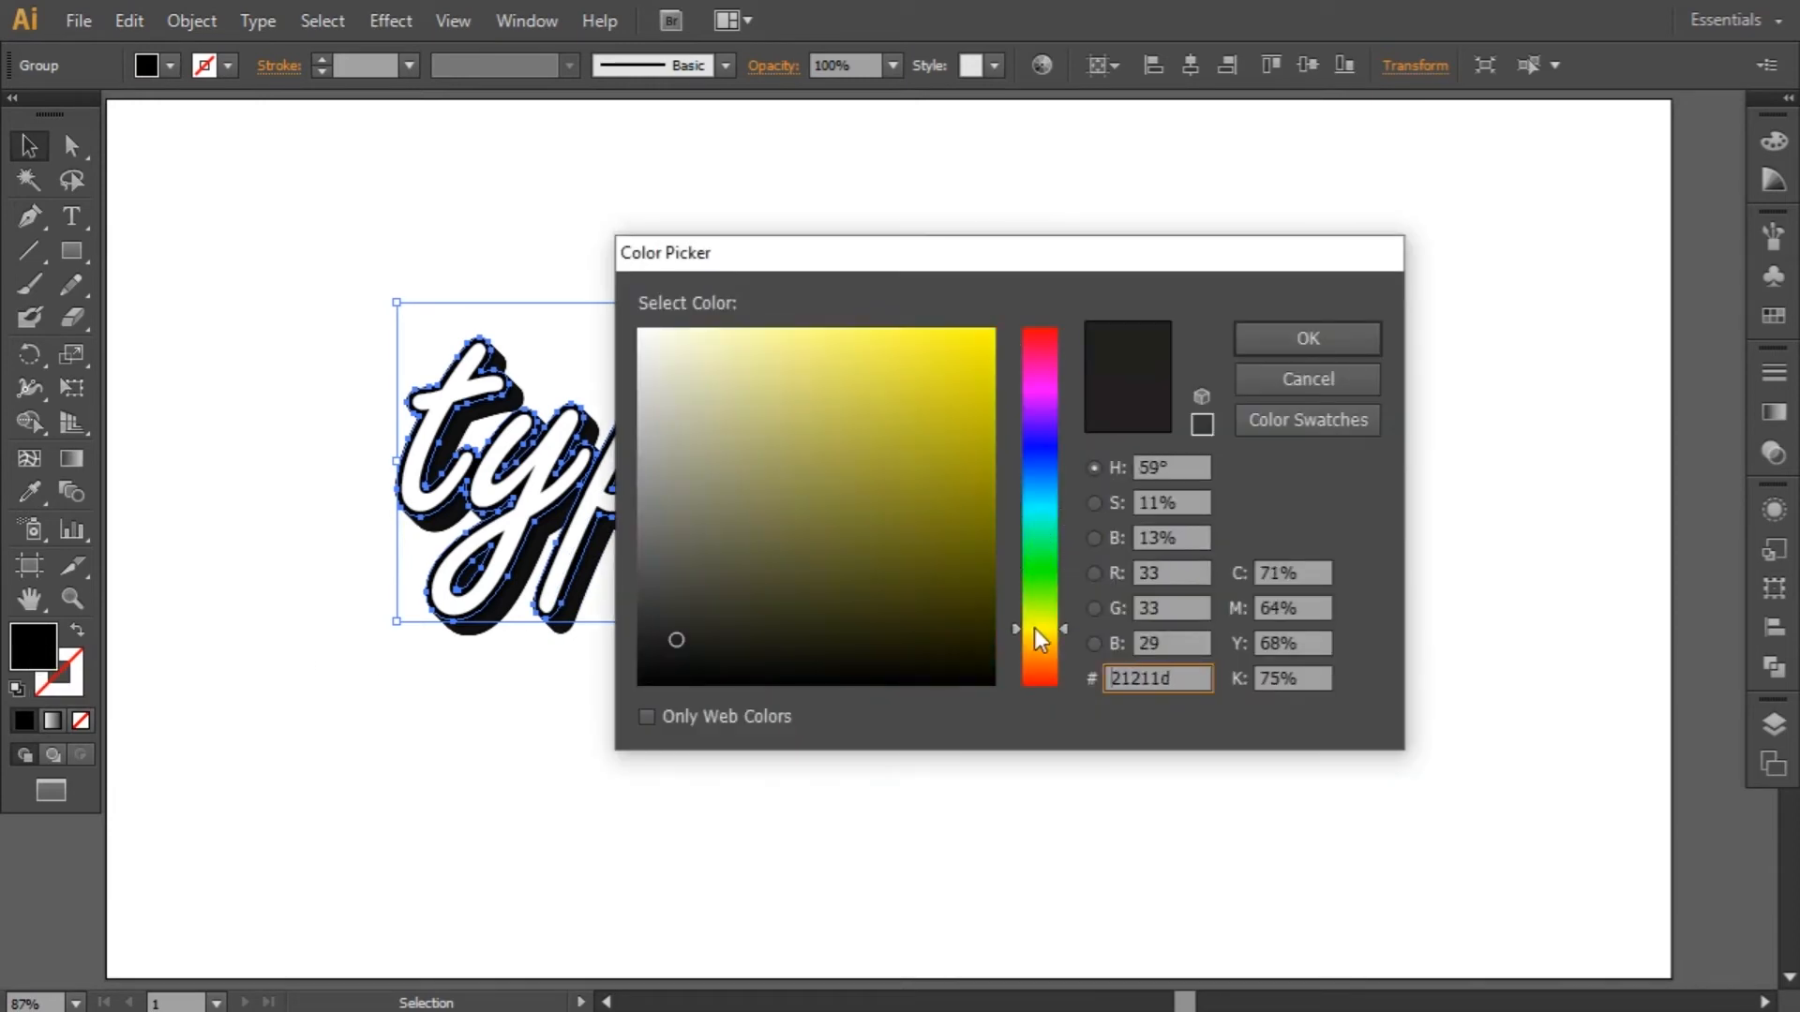
pyautogui.click(940, 386)
pyautogui.moveTo(940, 386); pyautogui.dragTo(905, 321)
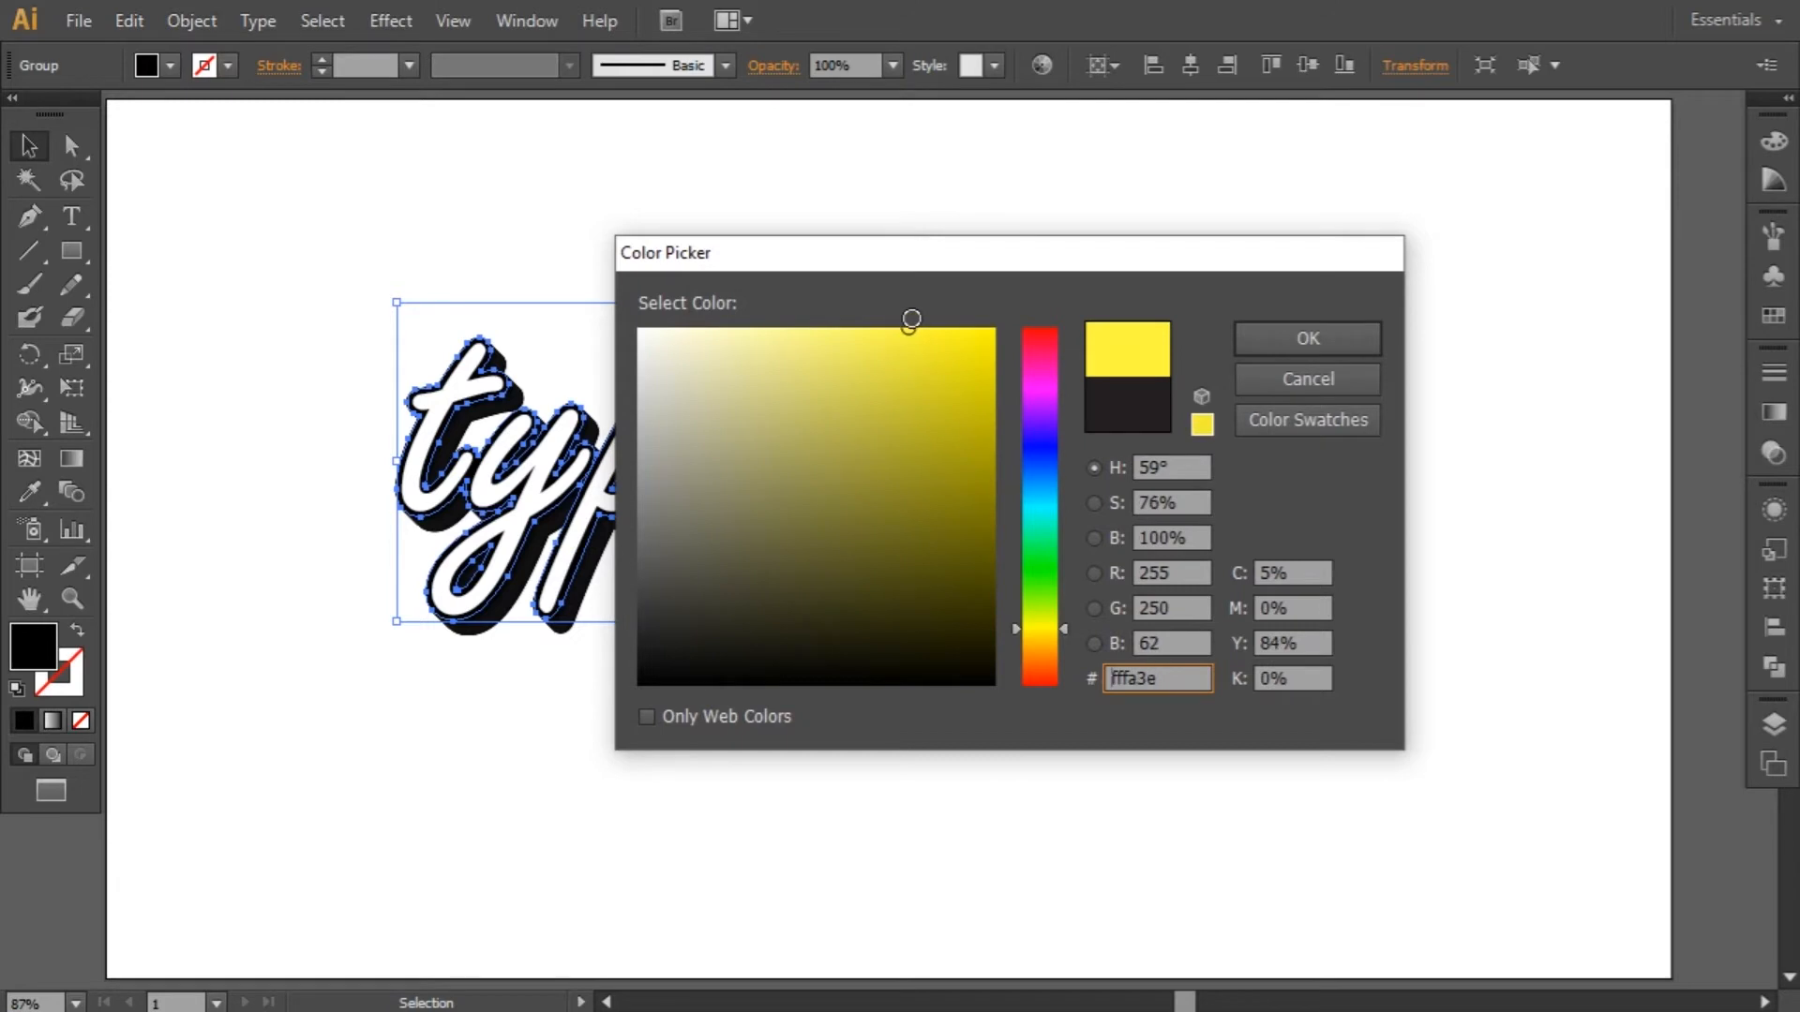
pyautogui.click(1322, 347)
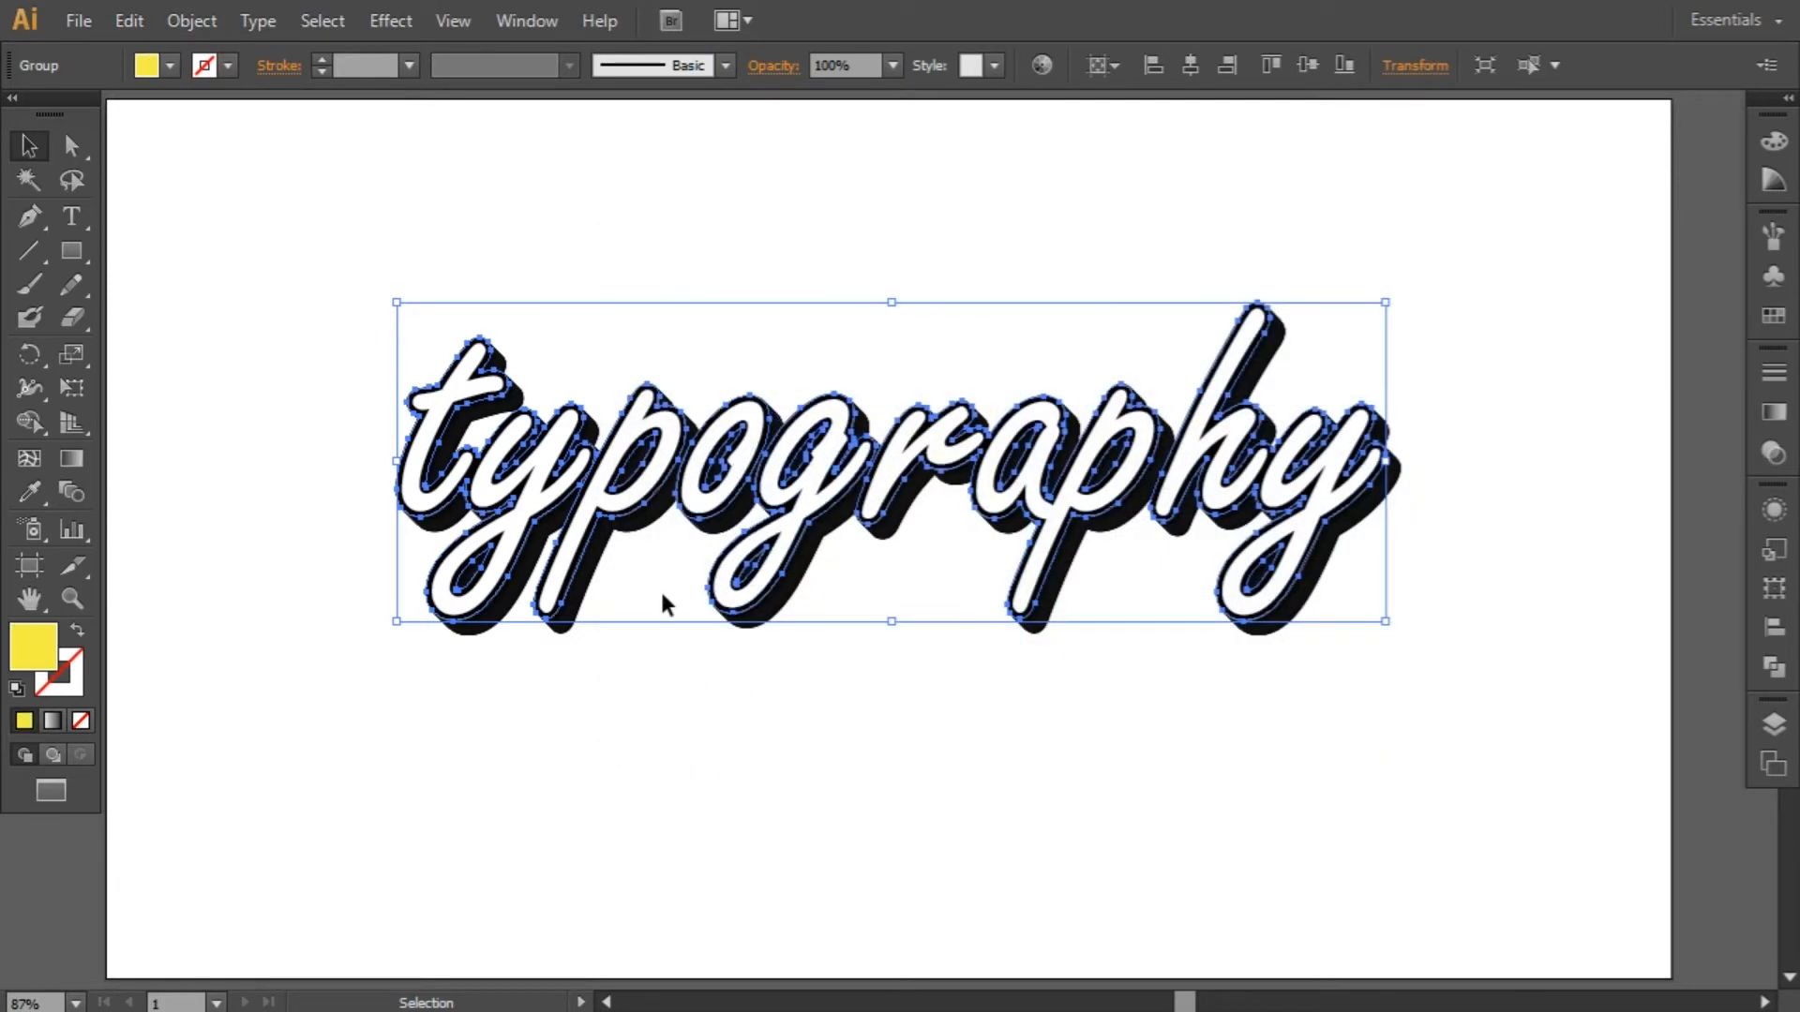
# Step: Nudge the yellow lettering slightly right and down so a thin yellow edge shows beside the black outline
pyautogui.press('Right')
pyautogui.press('Right')
pyautogui.press('Right')
pyautogui.press('Right')
pyautogui.press('Right')
pyautogui.press('Right')
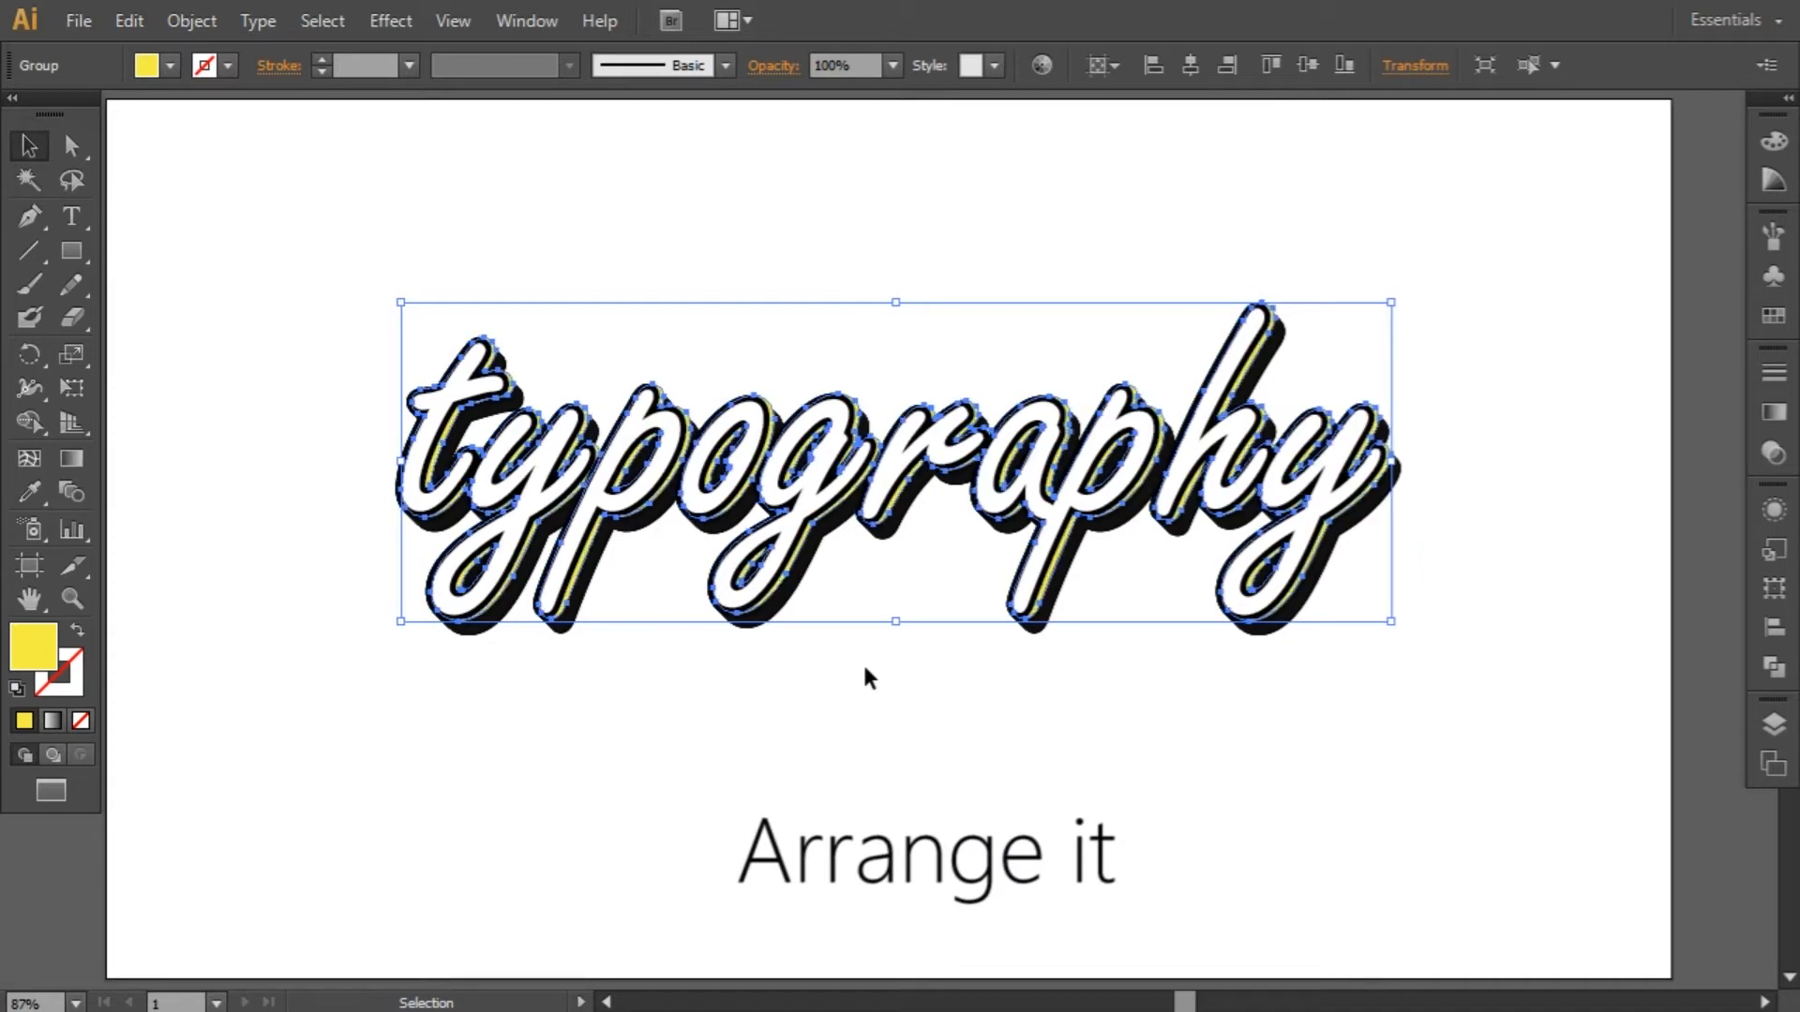
pyautogui.press('Right')
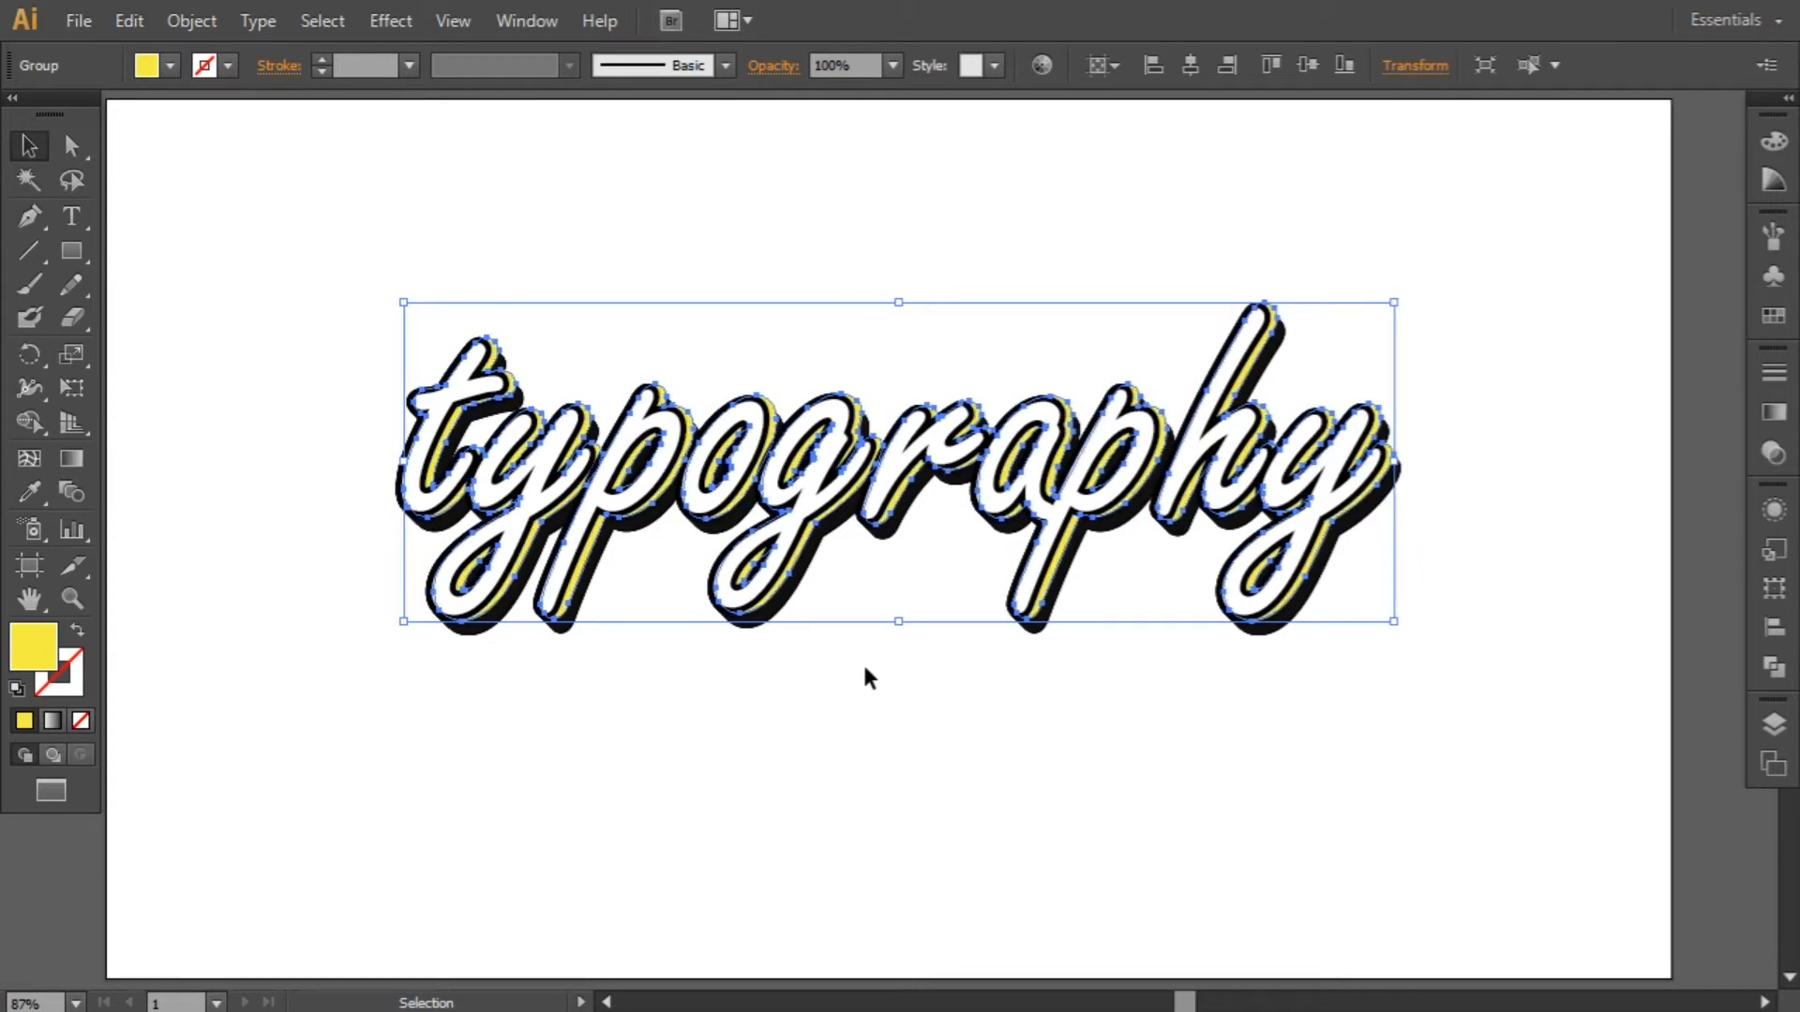
pyautogui.press('Down')
pyautogui.press('Down')
pyautogui.press('Left')
pyautogui.press('Left')
pyautogui.press('Left')
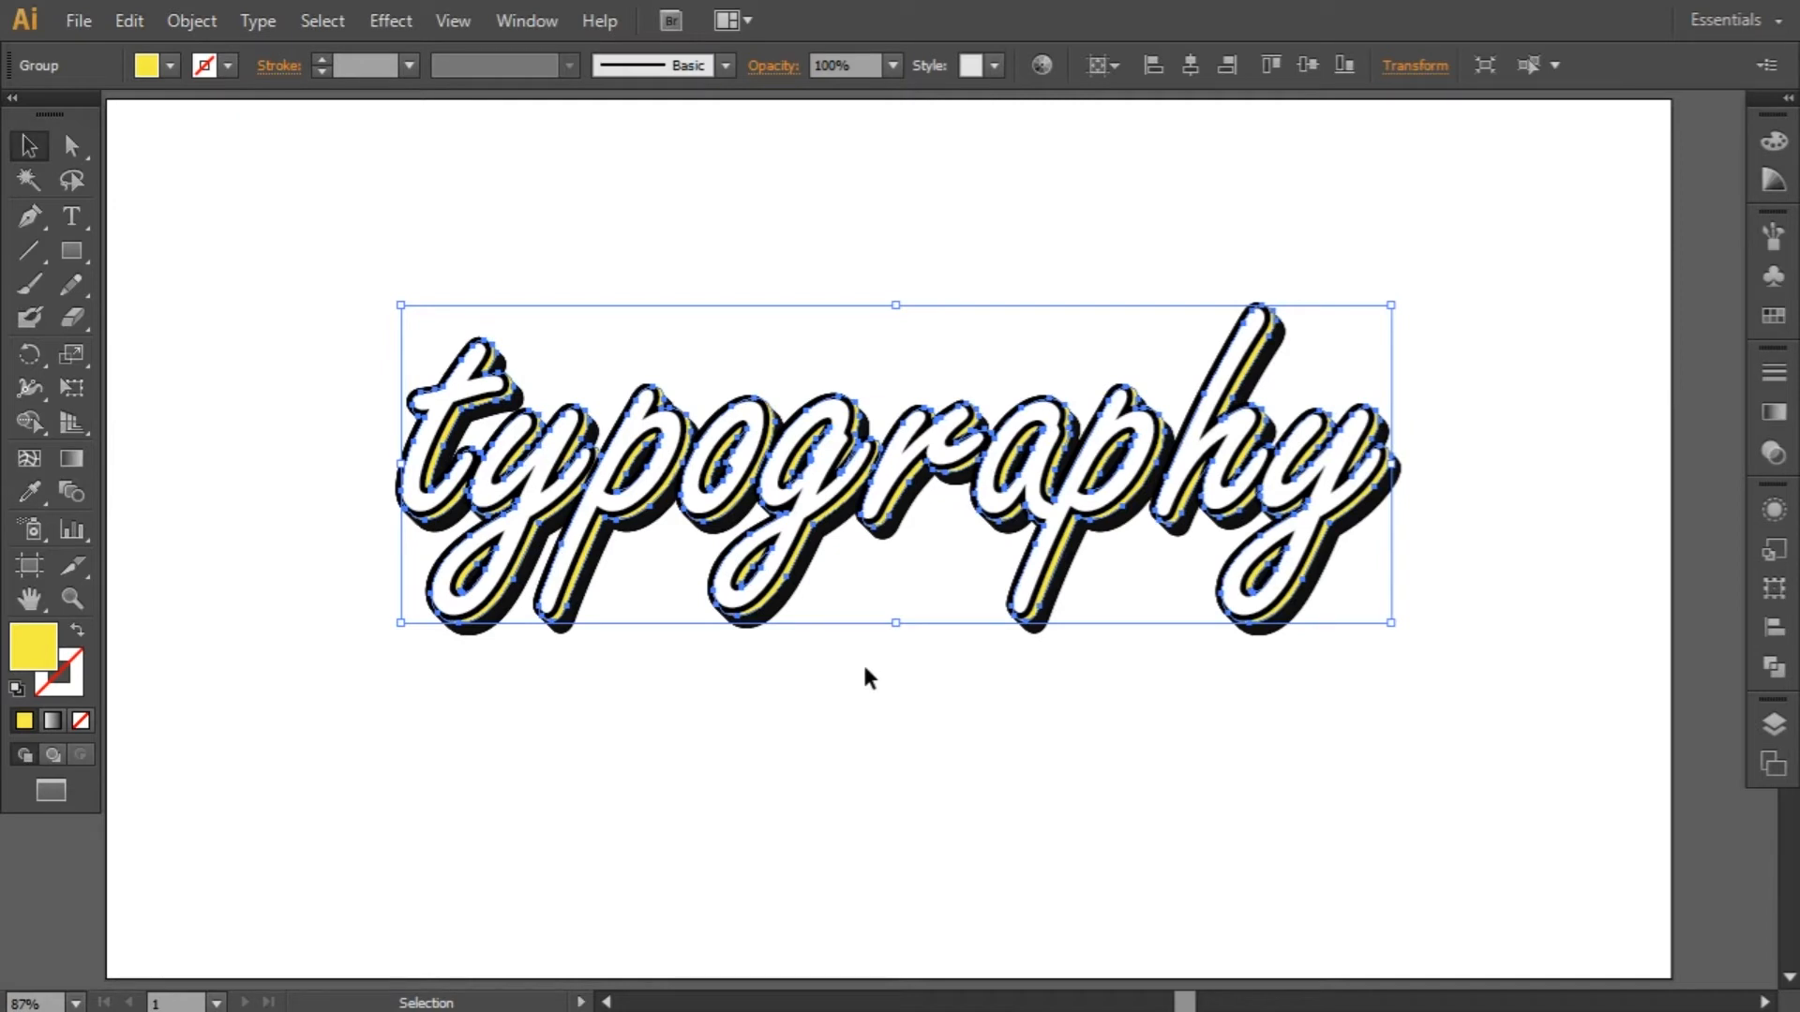
pyautogui.click(865, 667)
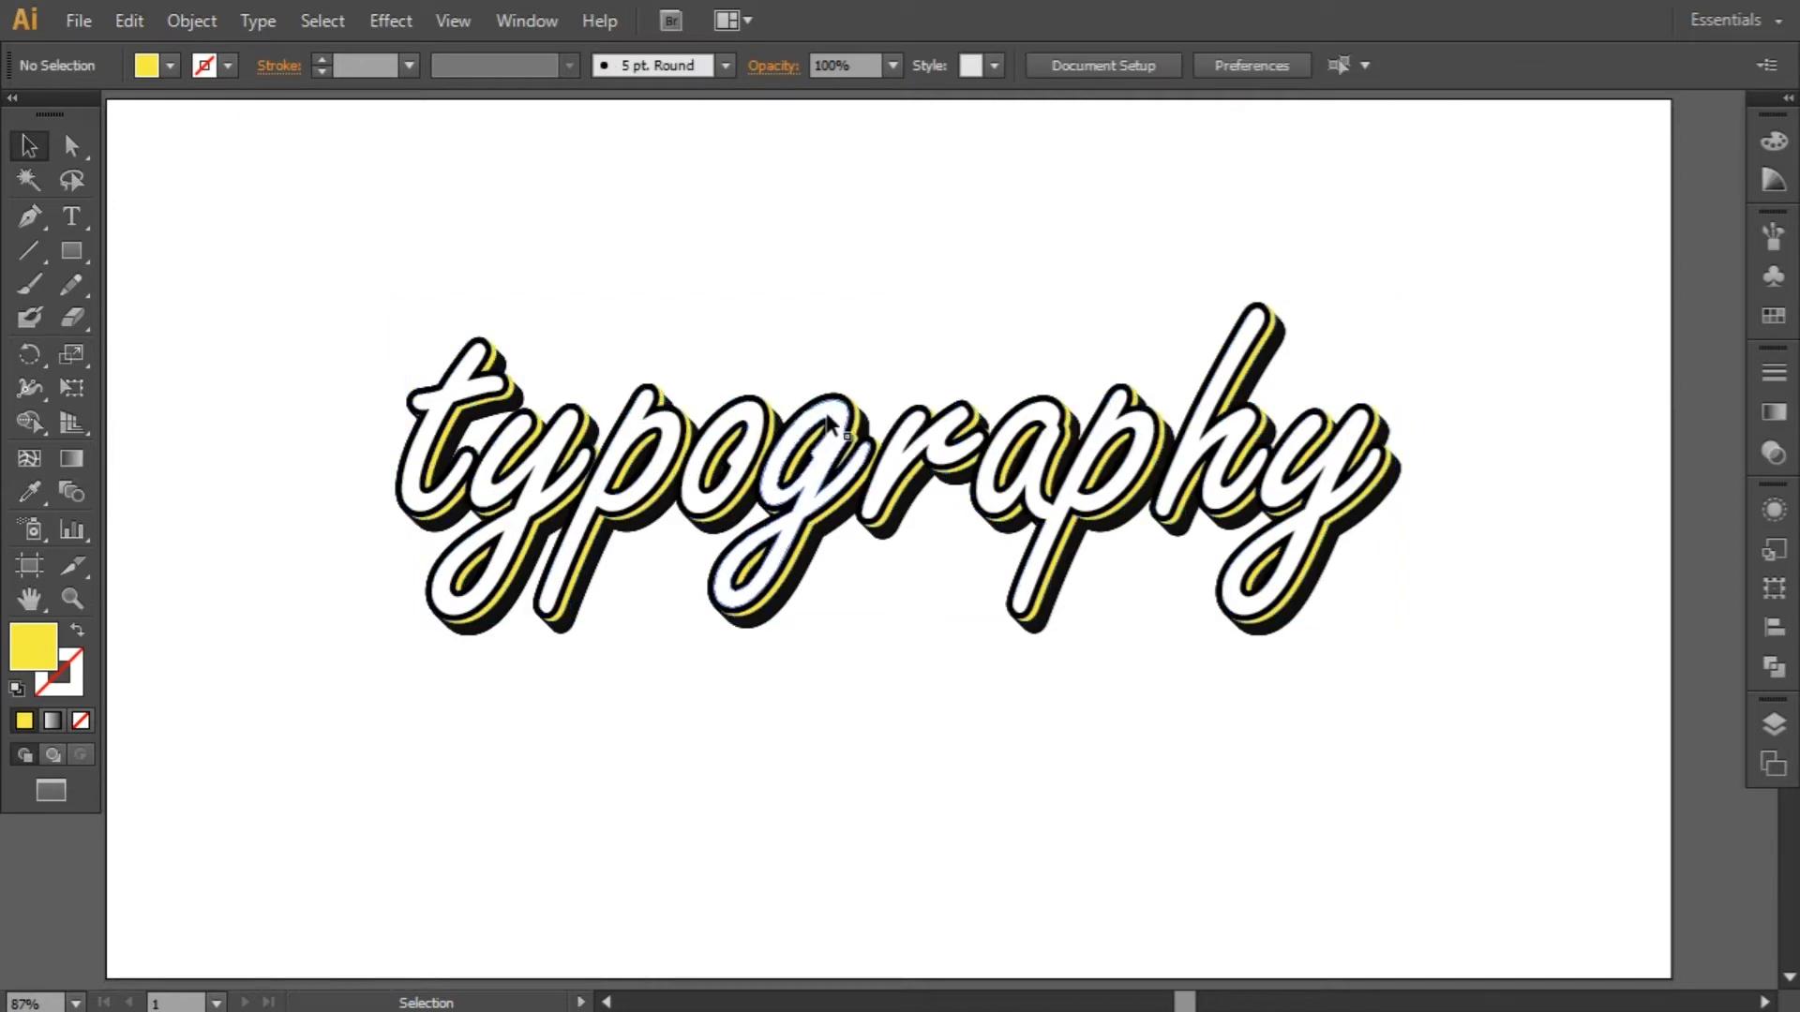
# Step: Fine-tune the yellow lettering's position in small nudges to leave a thin, even yellow rim along the outline's lower-right edges
pyautogui.click(428, 501)
pyautogui.keyDown('ctrl'); pyautogui.click(946, 478); pyautogui.keyUp('ctrl')
pyautogui.keyDown('ctrl'); pyautogui.click(832, 522); pyautogui.keyUp('ctrl')
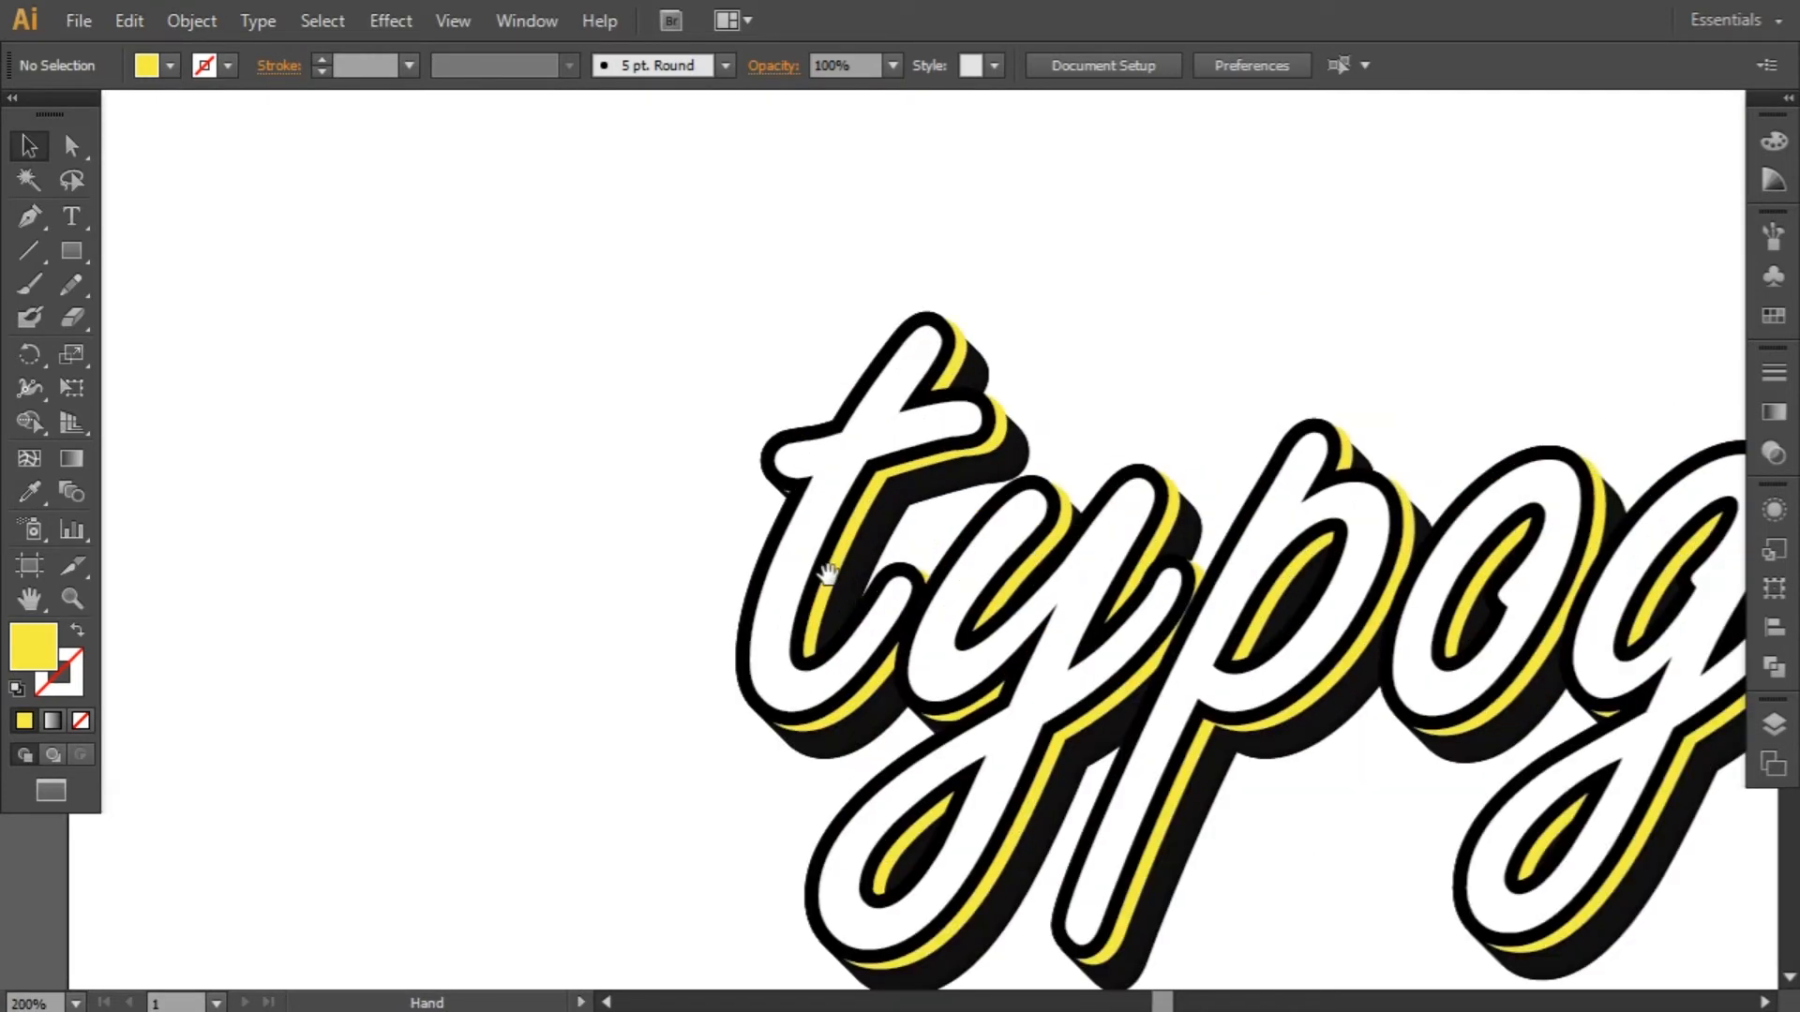
pyautogui.moveTo(832, 580); pyautogui.dragTo(806, 513)
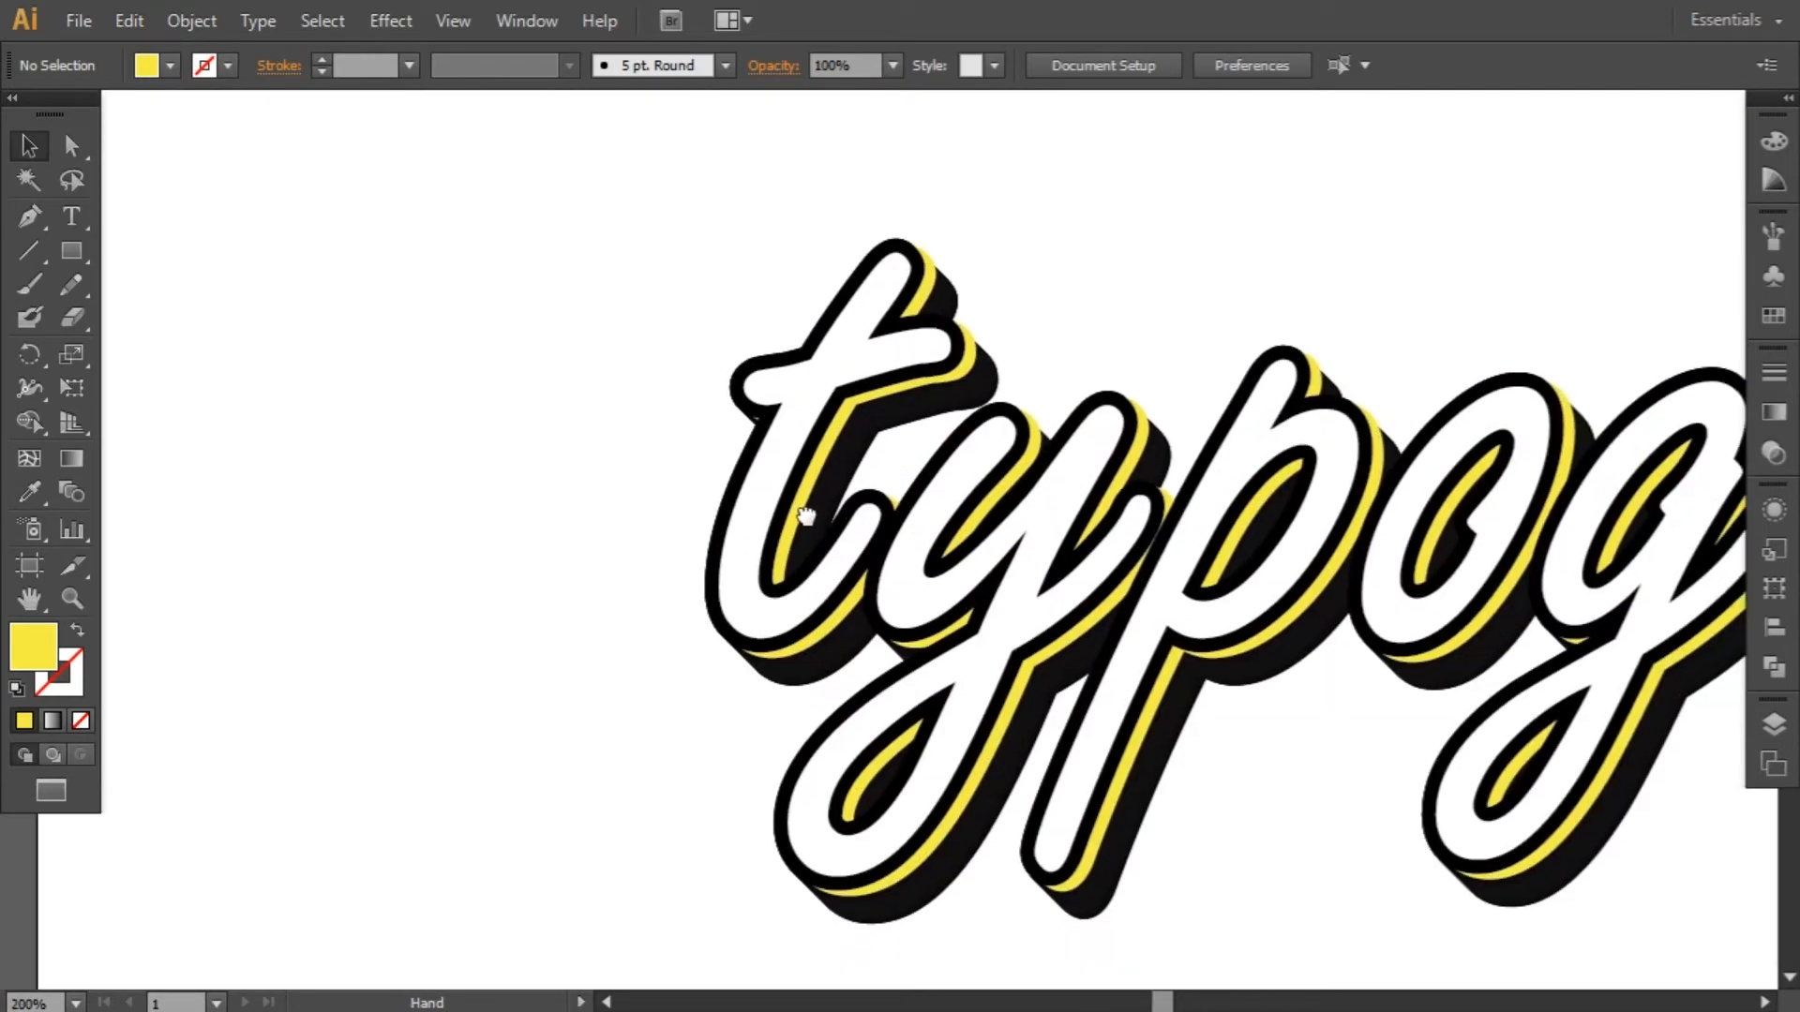
pyautogui.click(805, 651)
pyautogui.press('Up')
pyautogui.press('Right')
pyautogui.press('Down')
pyautogui.press('Left')
pyautogui.press('Down')
pyautogui.press('Up')
pyautogui.press('Up')
pyautogui.press('Up')
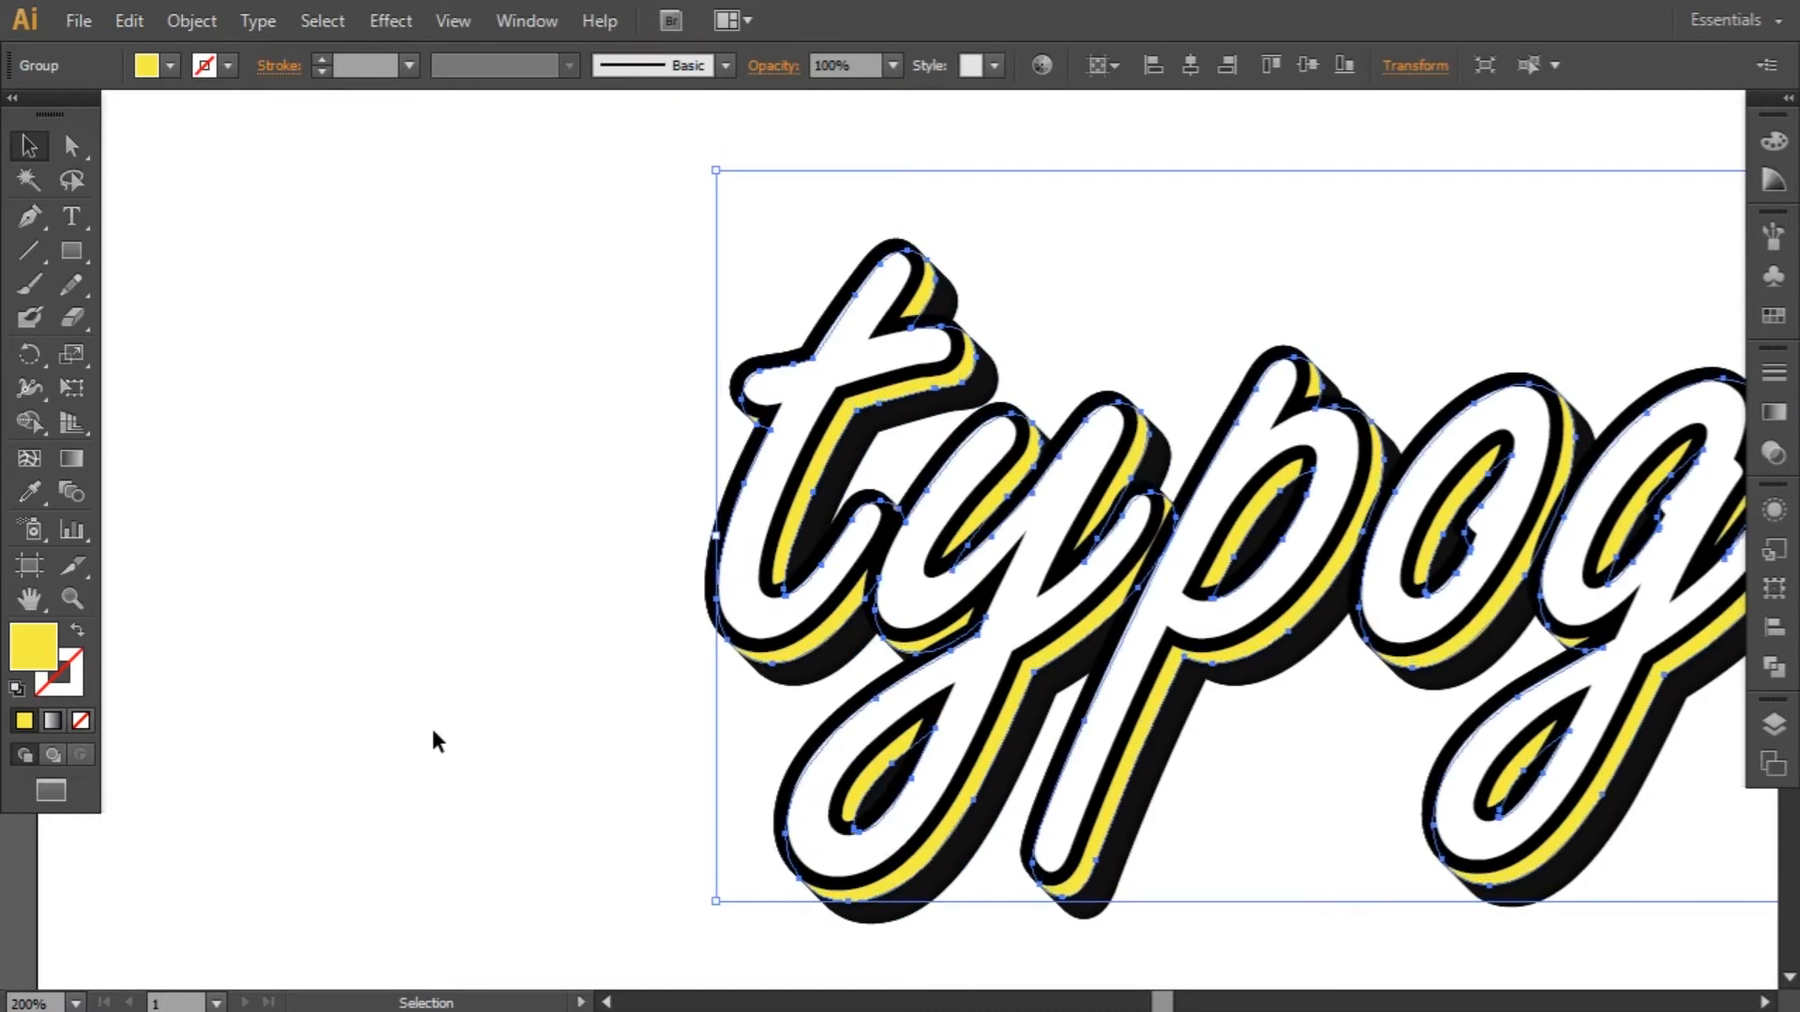
pyautogui.press('Right')
pyautogui.press('Left')
pyautogui.press('Left')
pyautogui.press('Left')
pyautogui.press('Left')
pyautogui.press('Down')
pyautogui.press('Down')
pyautogui.press('Up')
pyautogui.press('Up')
pyautogui.press('Up')
pyautogui.press('Right')
pyautogui.press('Down')
pyautogui.press('Down')
pyautogui.press('Down')
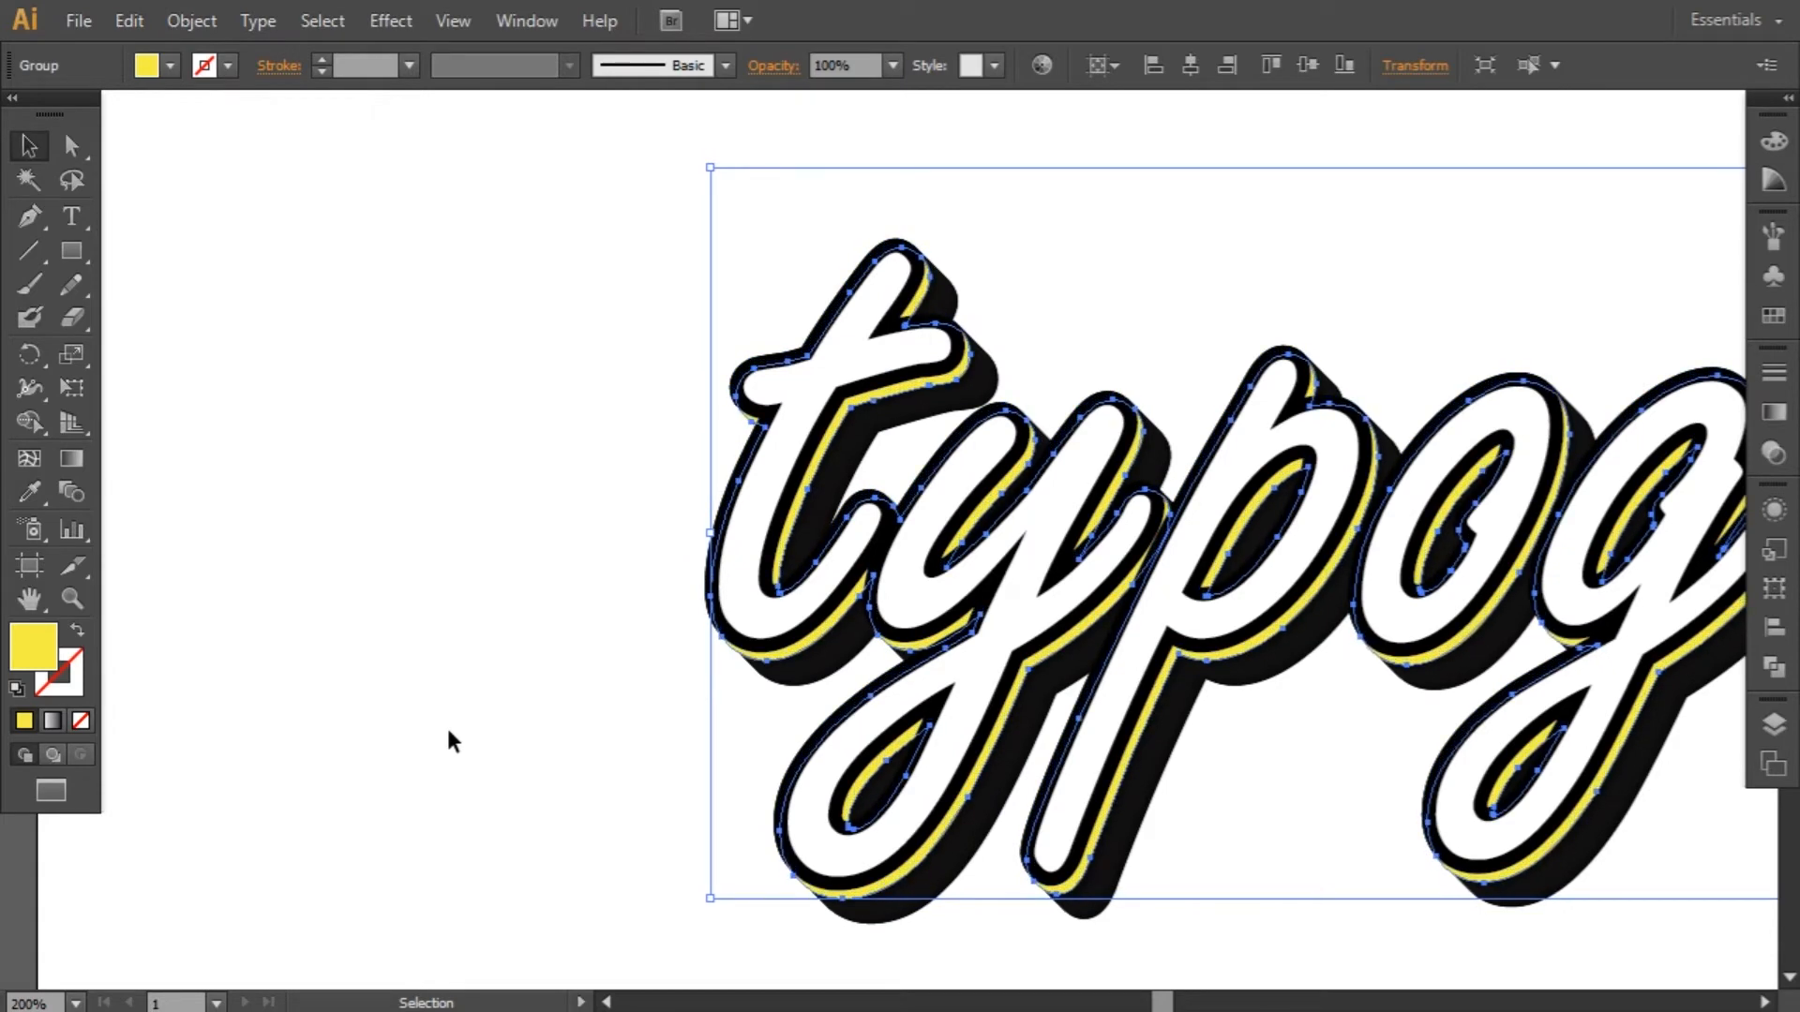
pyautogui.click(490, 576)
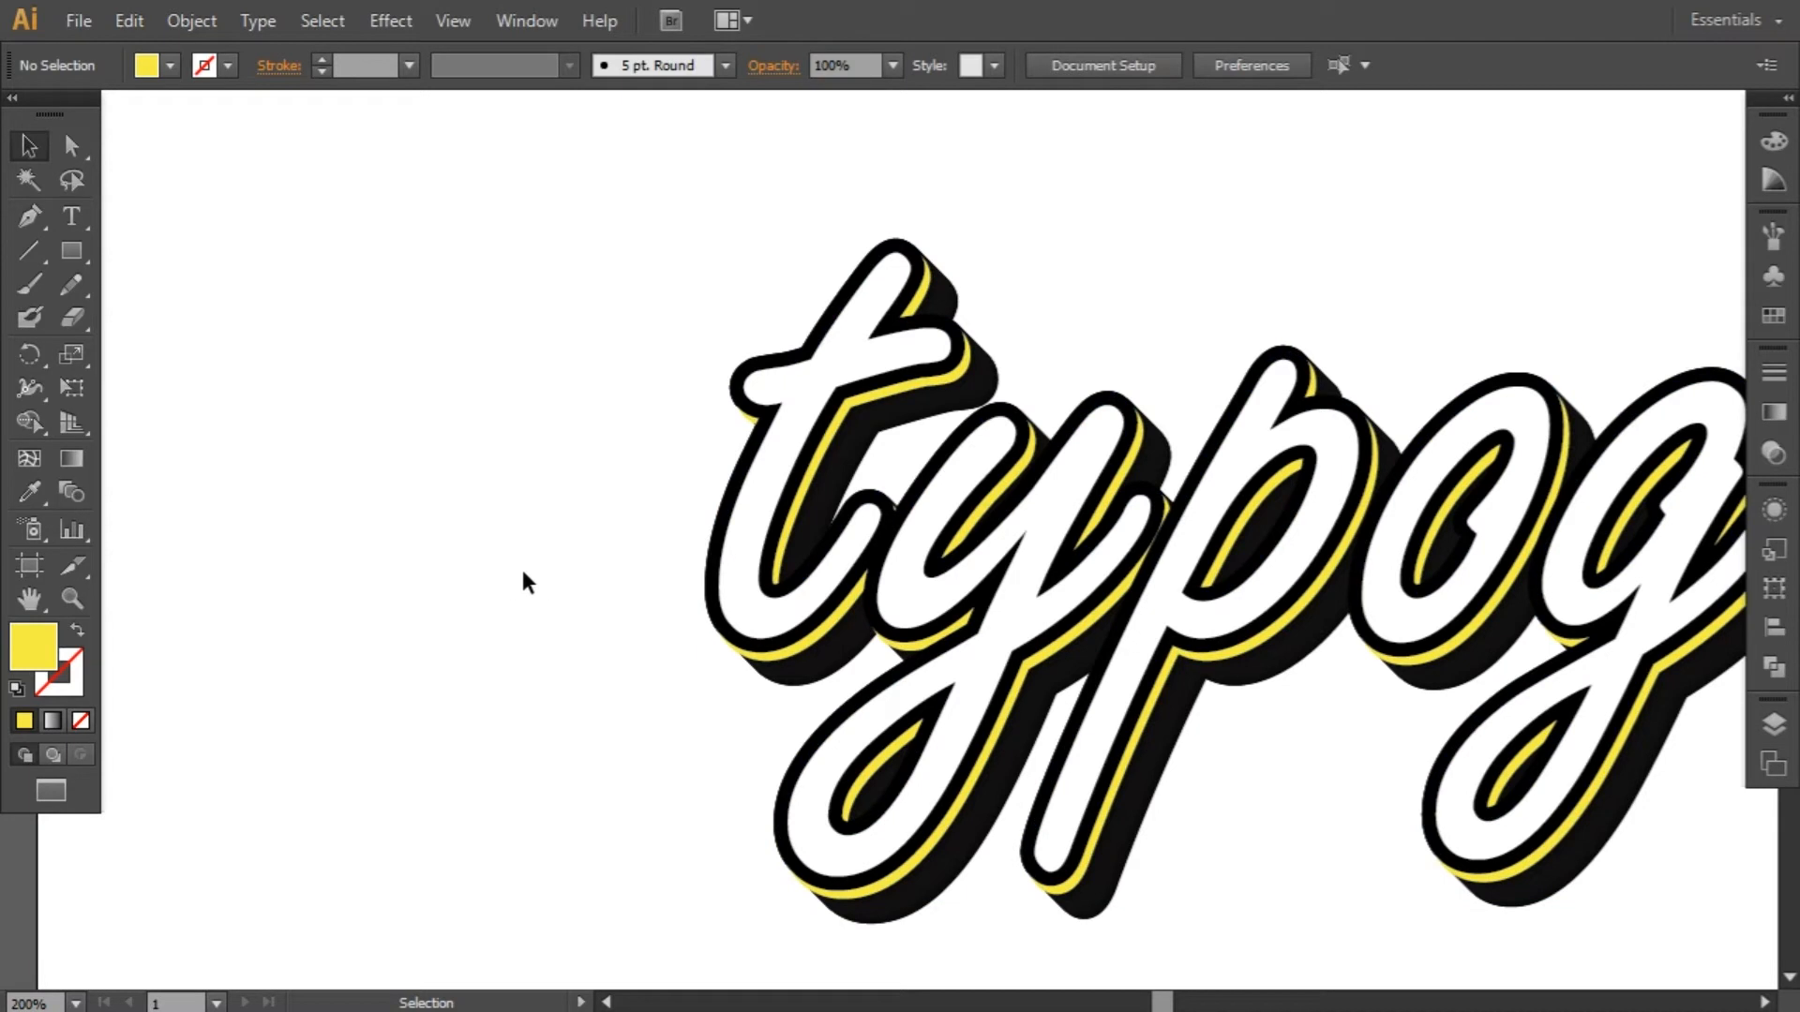
# Step: Nudge the yellow lettering slightly up and further right so its rim shows only along the outline's right and lower edges
pyautogui.click(737, 409)
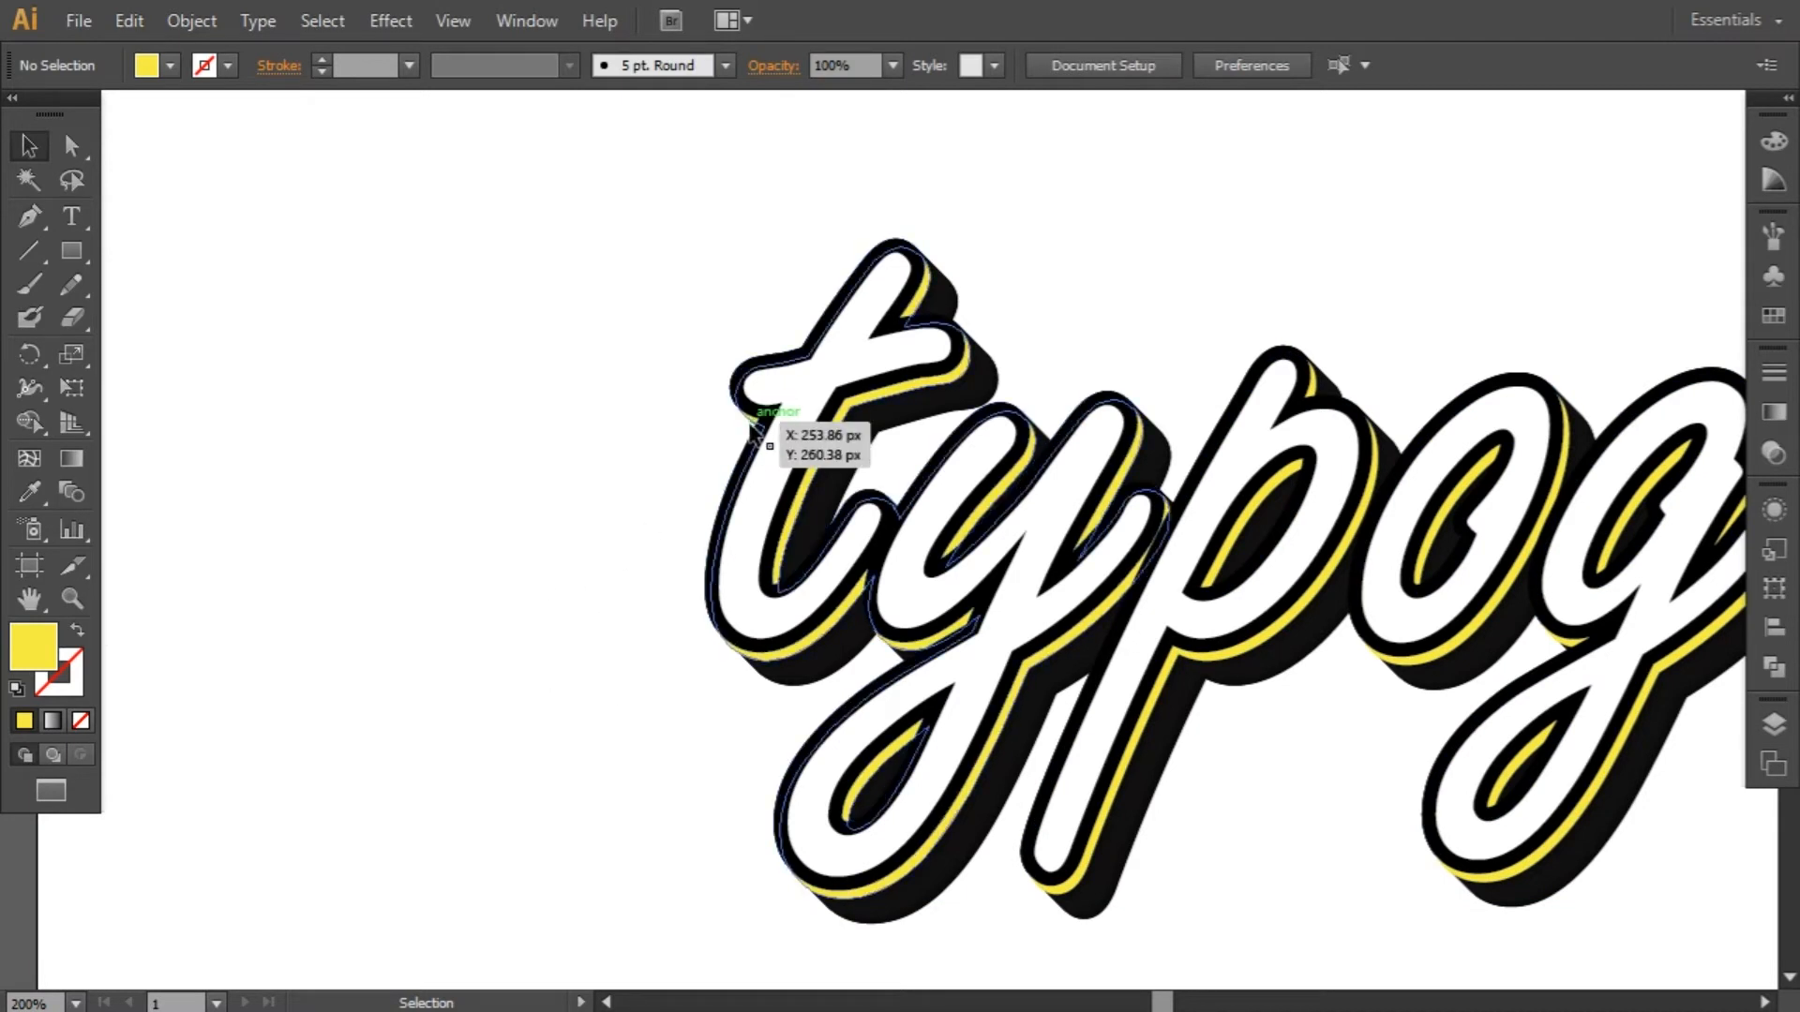
pyautogui.press('Up')
pyautogui.press('Up')
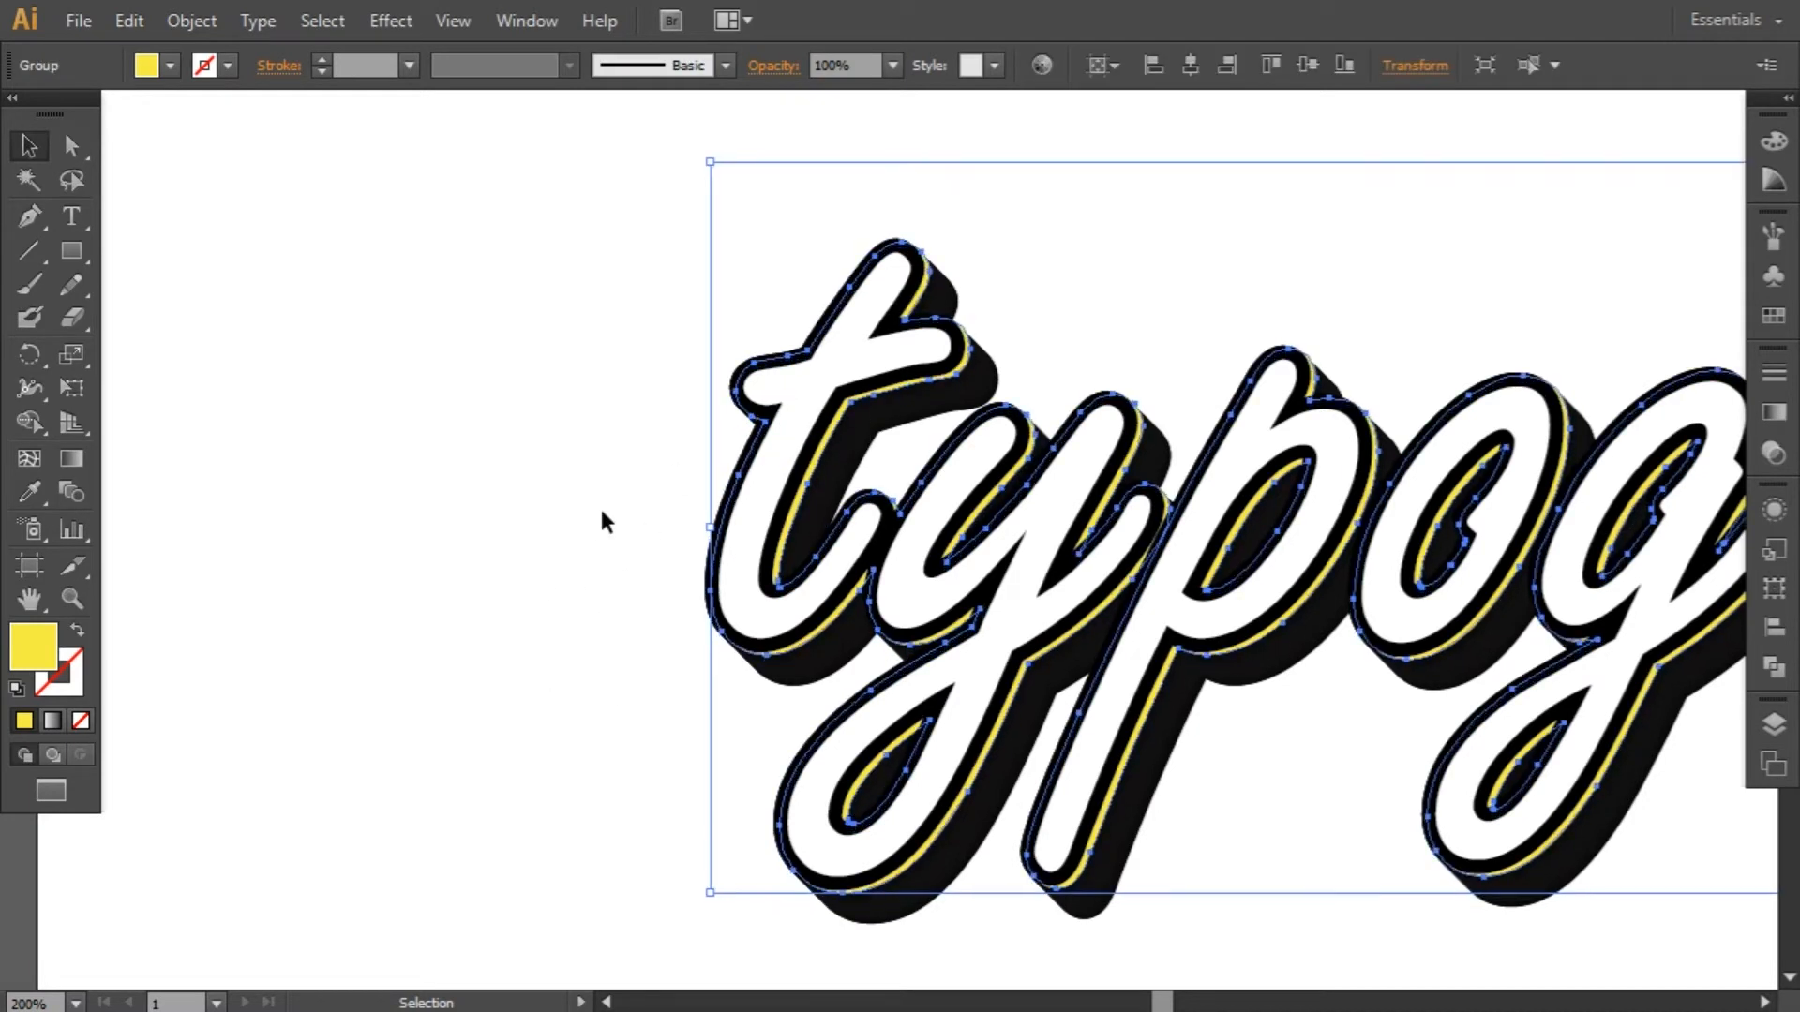
pyautogui.press('Right')
pyautogui.press('Right')
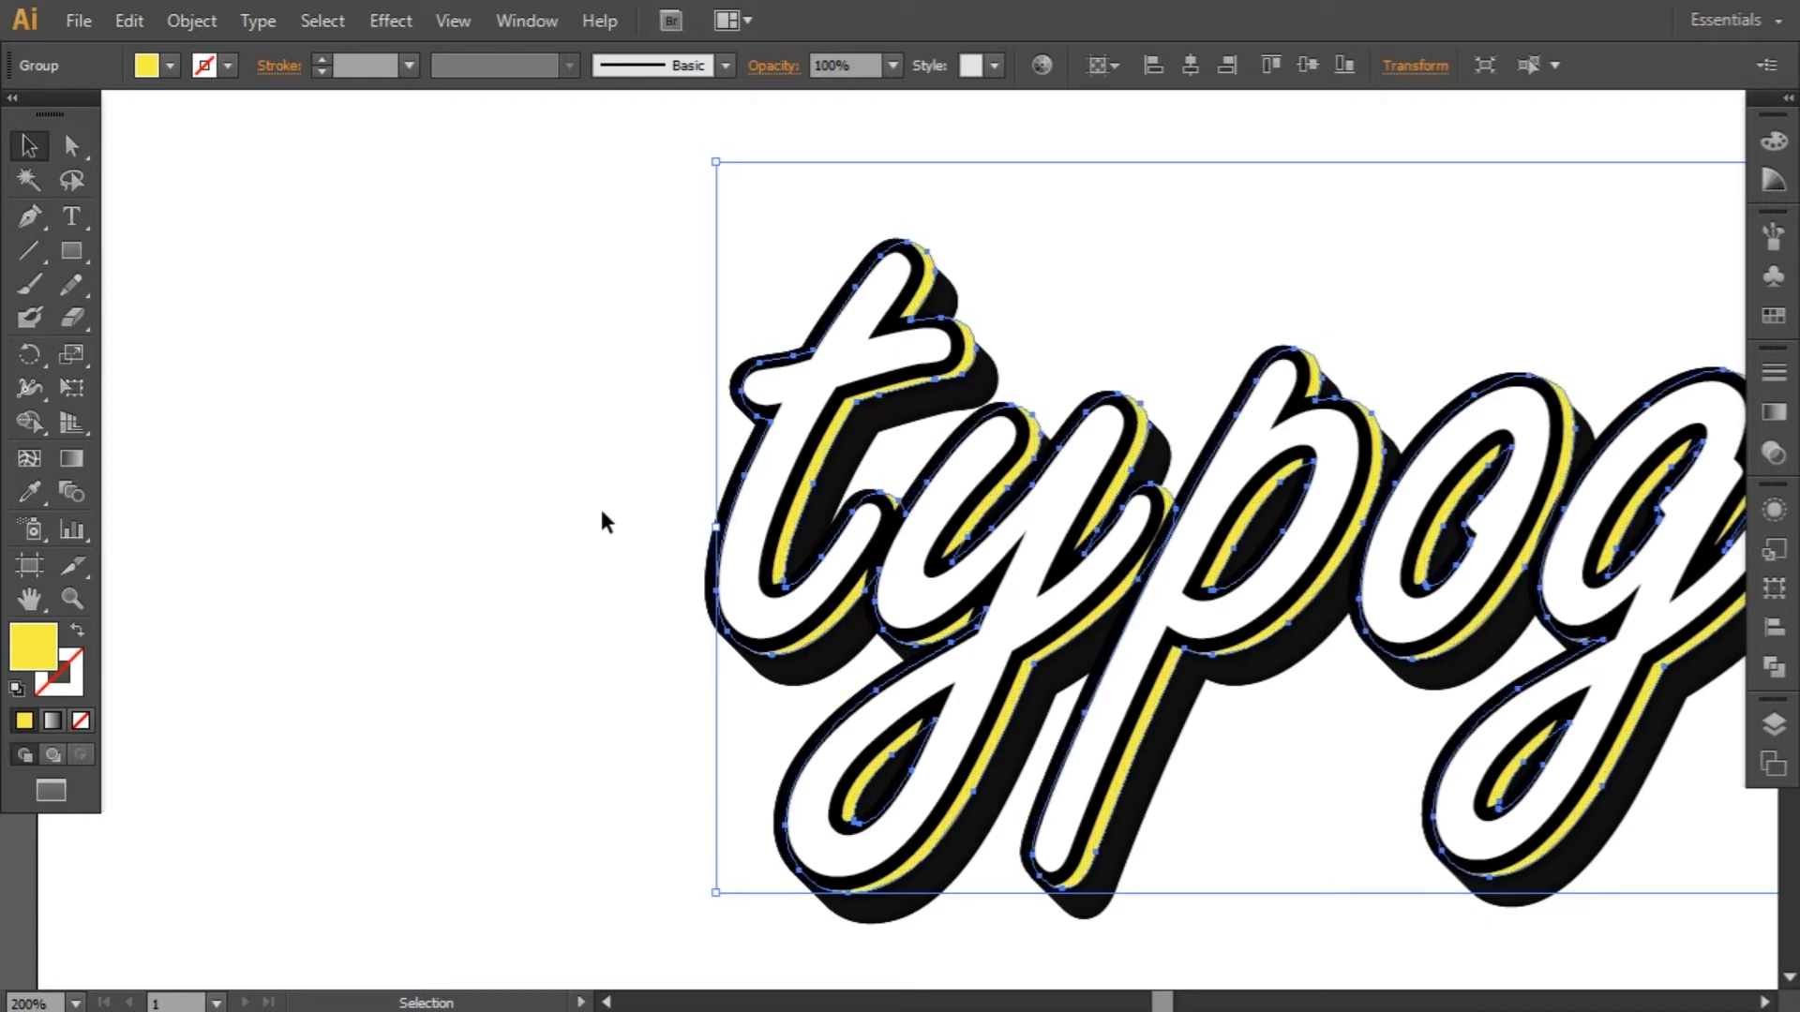
pyautogui.press('Down')
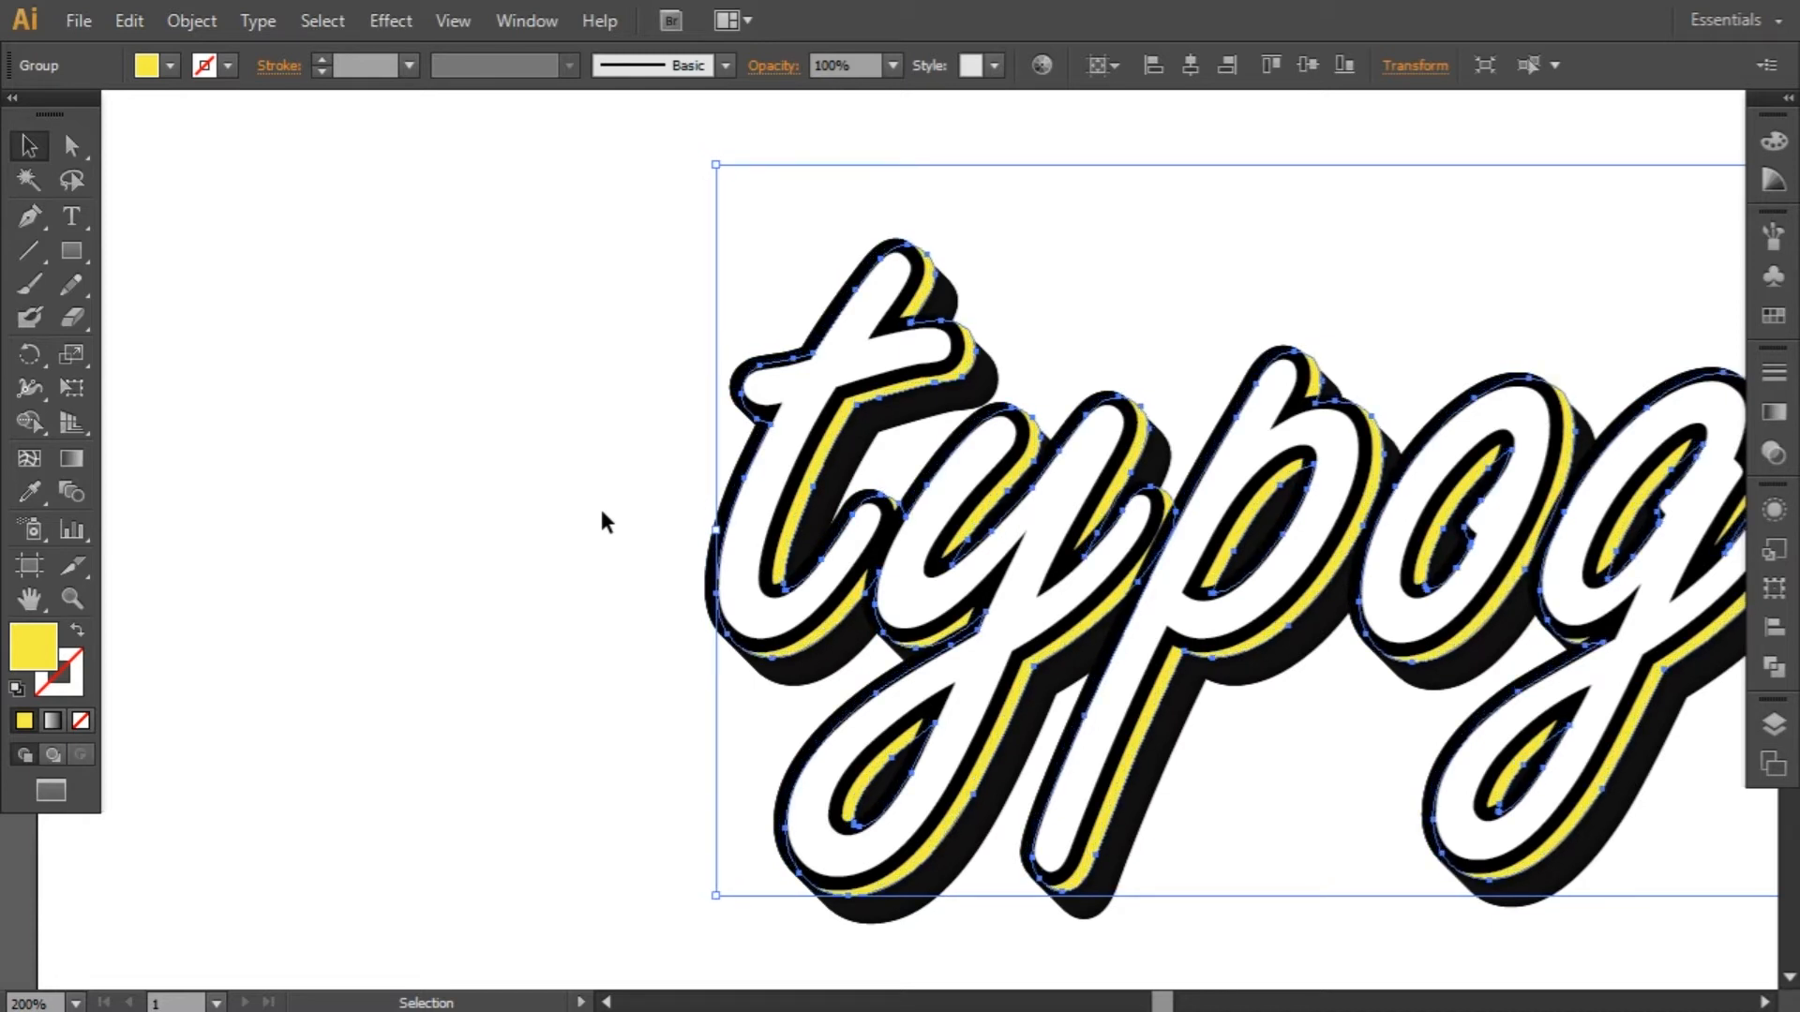
pyautogui.click(599, 558)
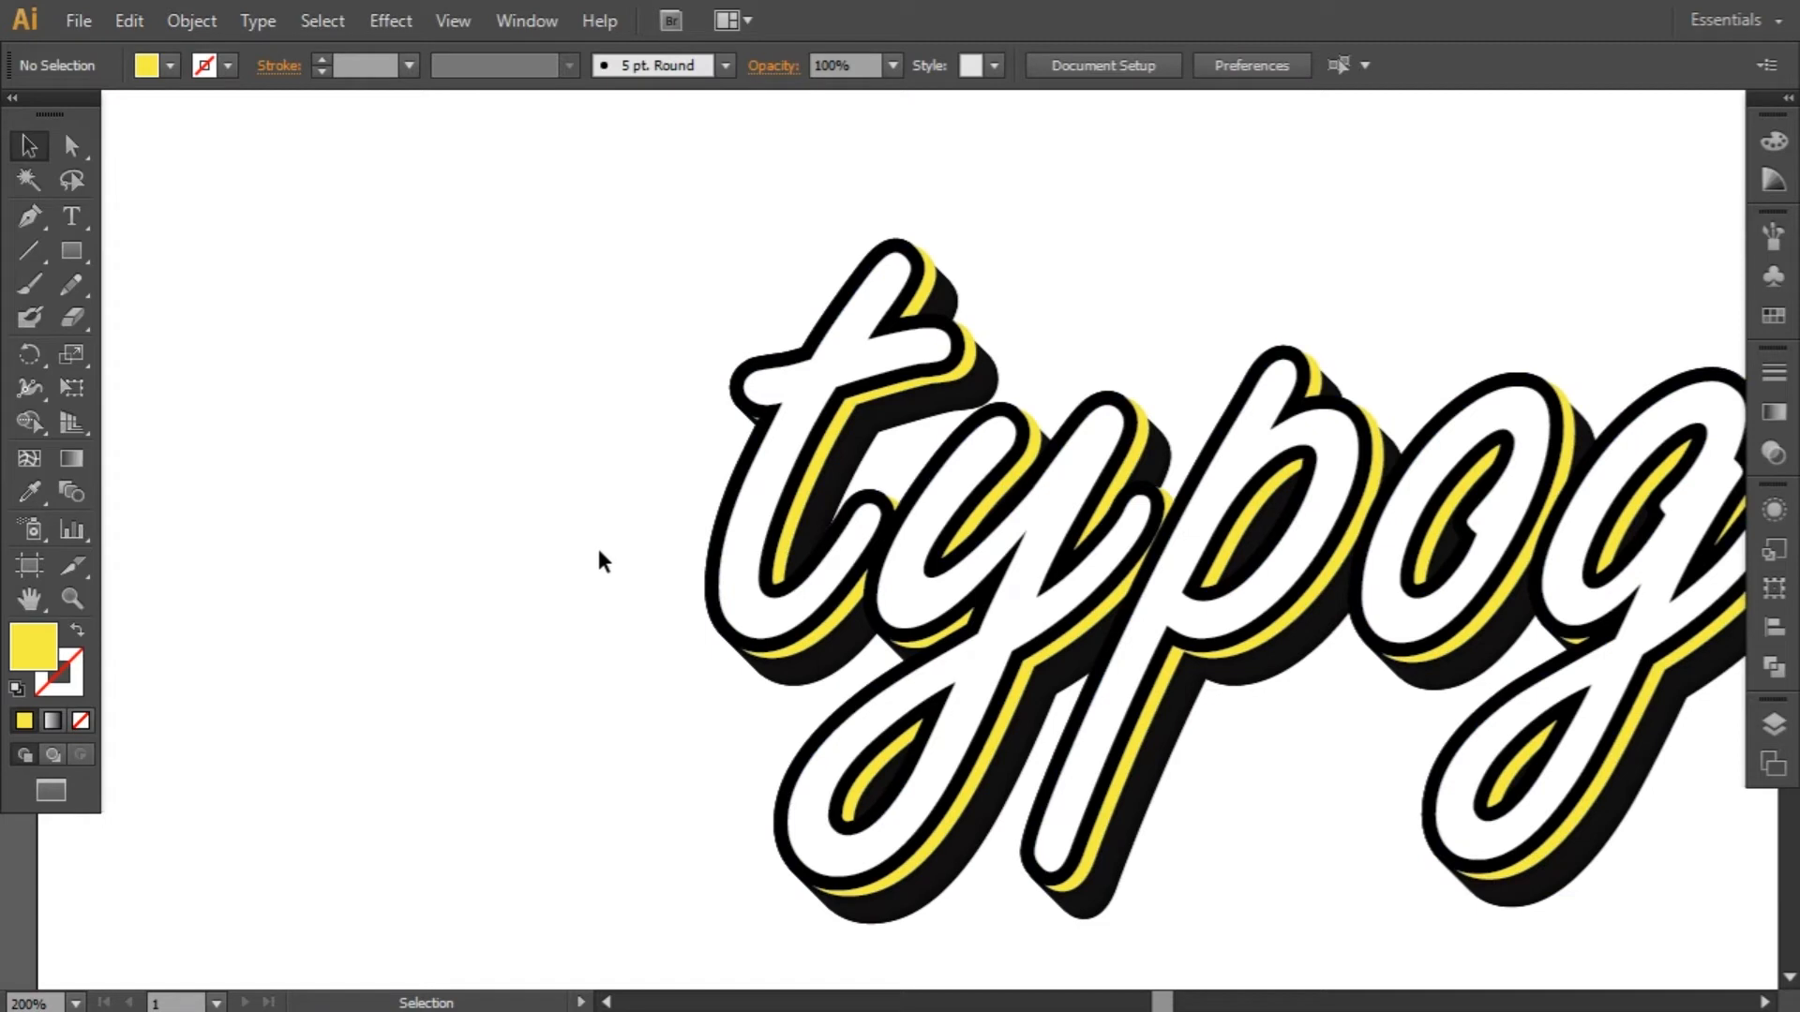
pyautogui.click(839, 441)
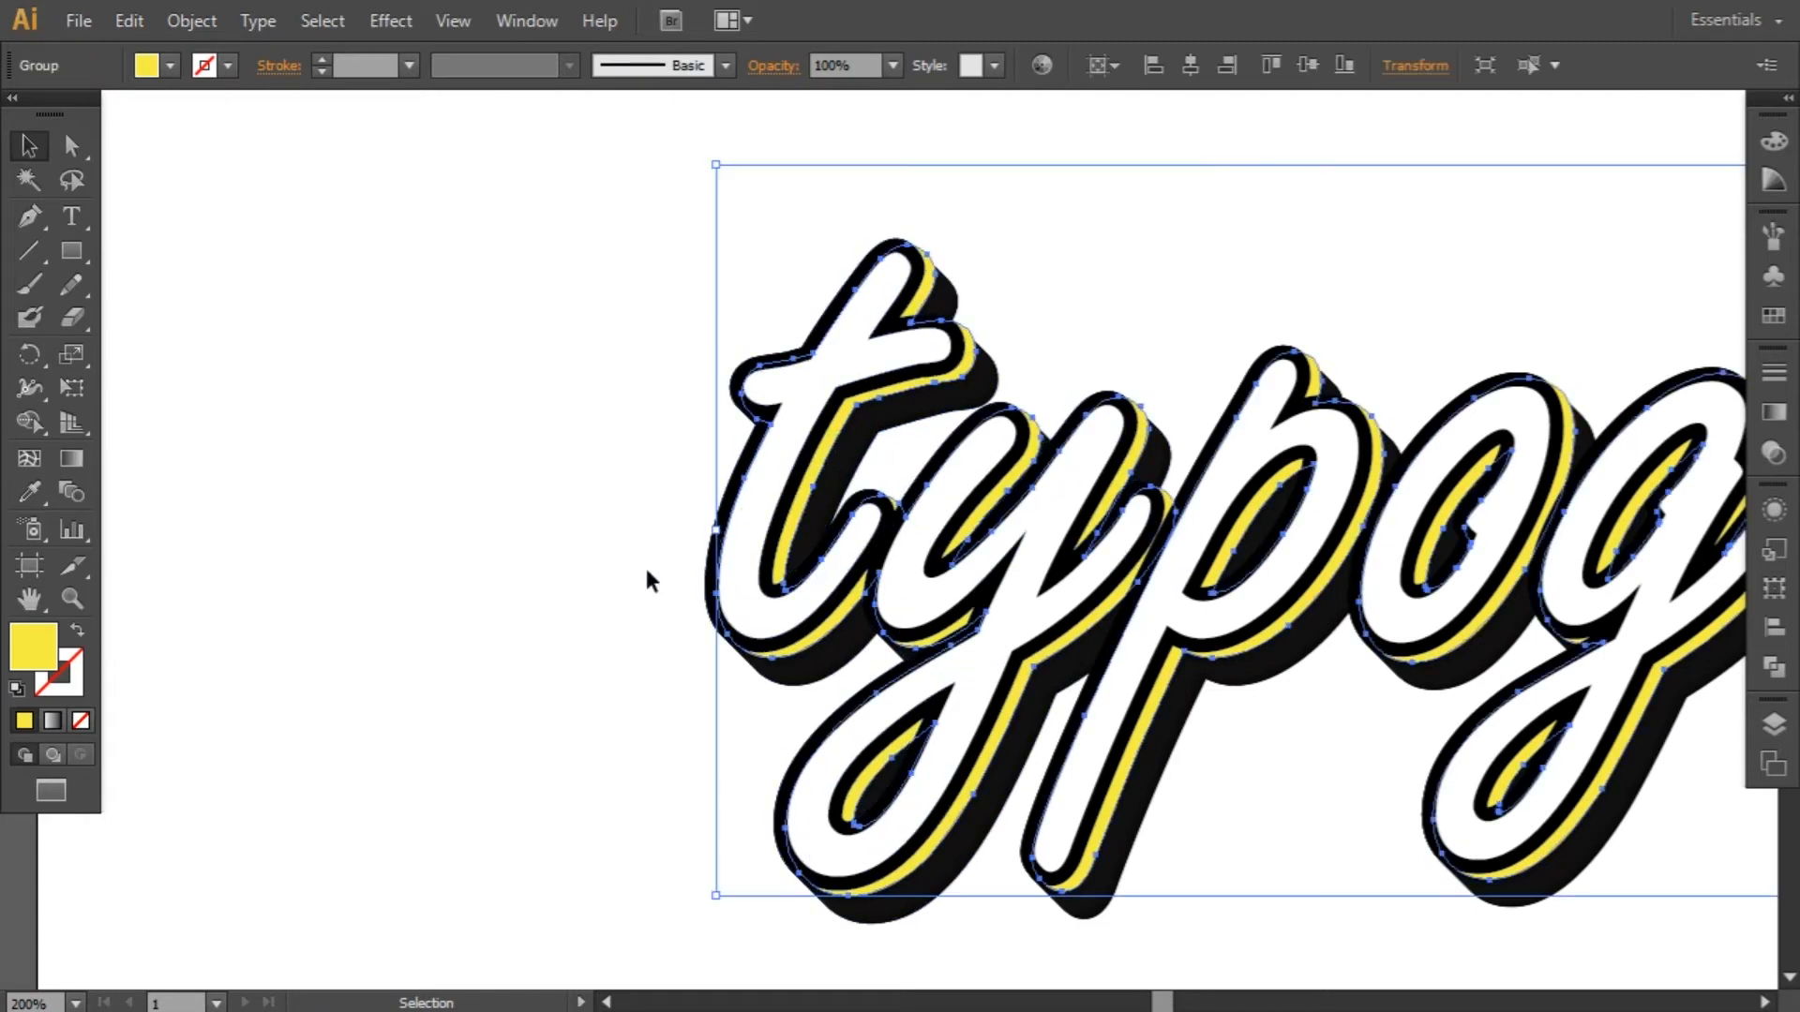
pyautogui.press('Right')
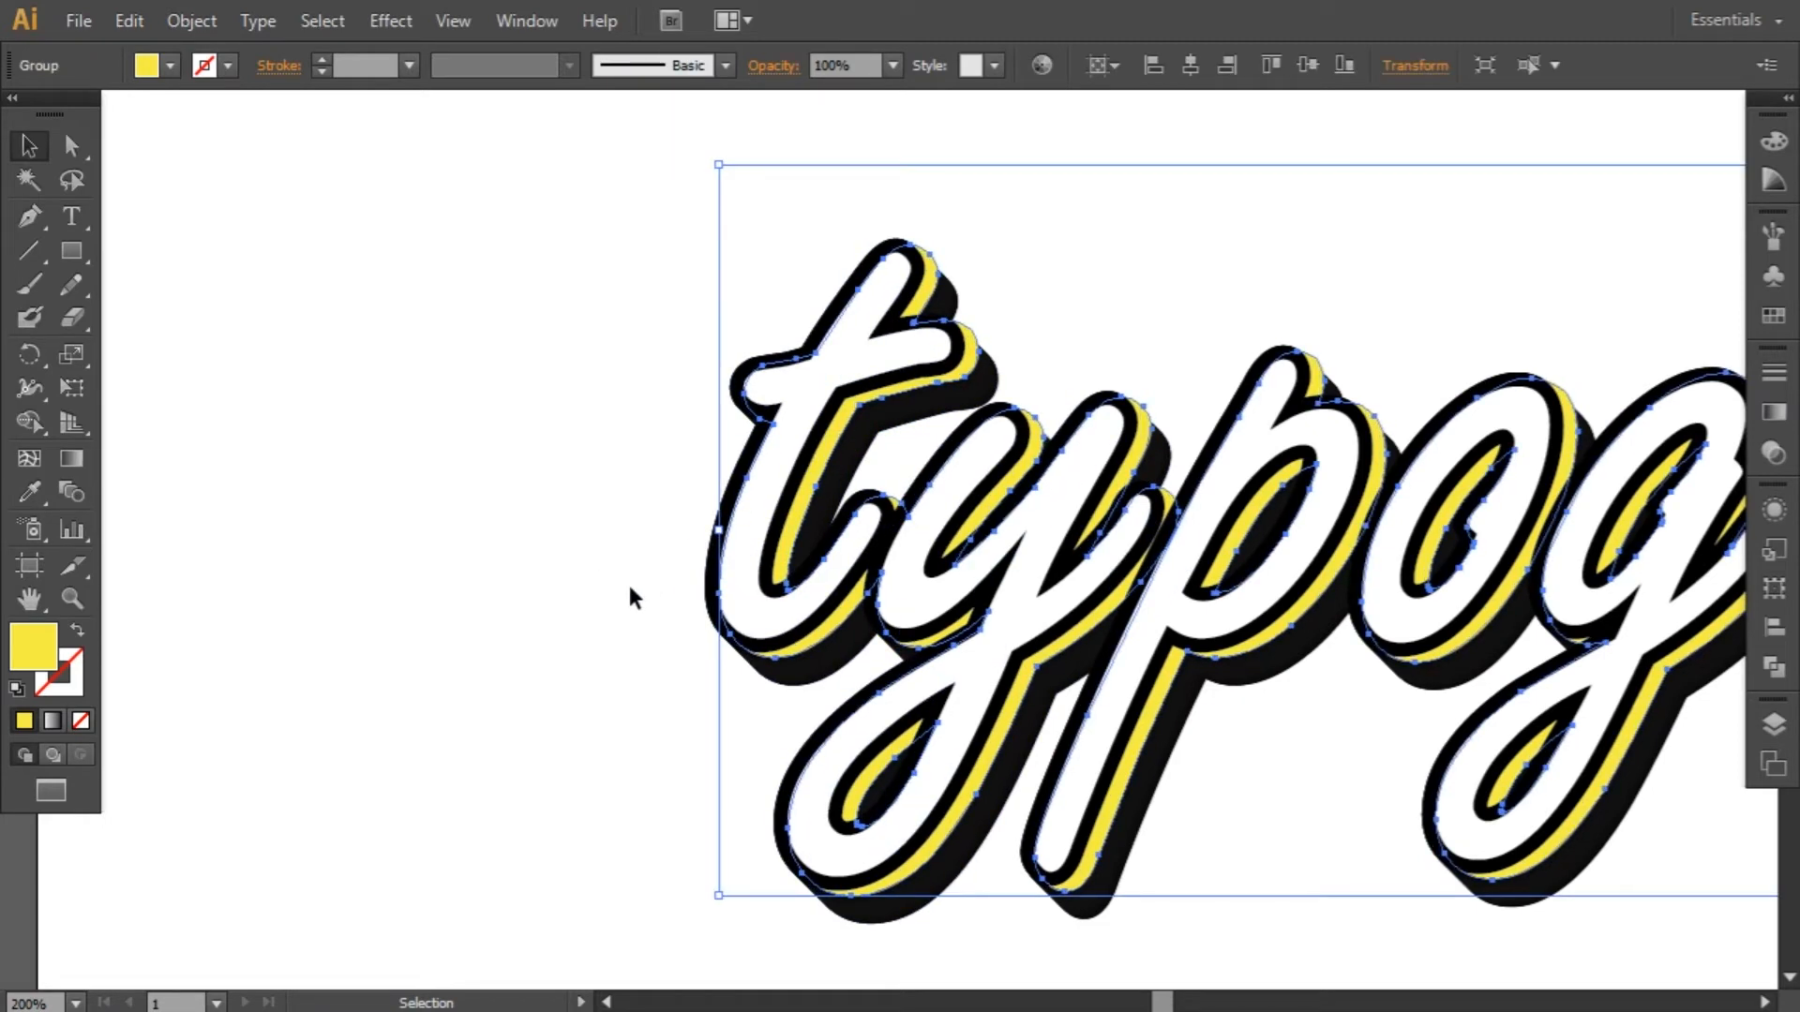
pyautogui.click(574, 593)
# Step: Draw thin yellow curved highlight lines with no fill inside the white "t", at its crossbar and along its lower curve
pyautogui.keyDown('ctrl'); pyautogui.keyDown('alt'); pyautogui.click(1193, 542); pyautogui.keyUp('alt'); pyautogui.keyUp('ctrl')
pyautogui.keyDown('ctrl'); pyautogui.keyDown('alt'); pyautogui.click(1193, 543); pyautogui.keyUp('alt'); pyautogui.keyUp('ctrl')
pyautogui.moveTo(630, 506); pyautogui.dragTo(677, 506)
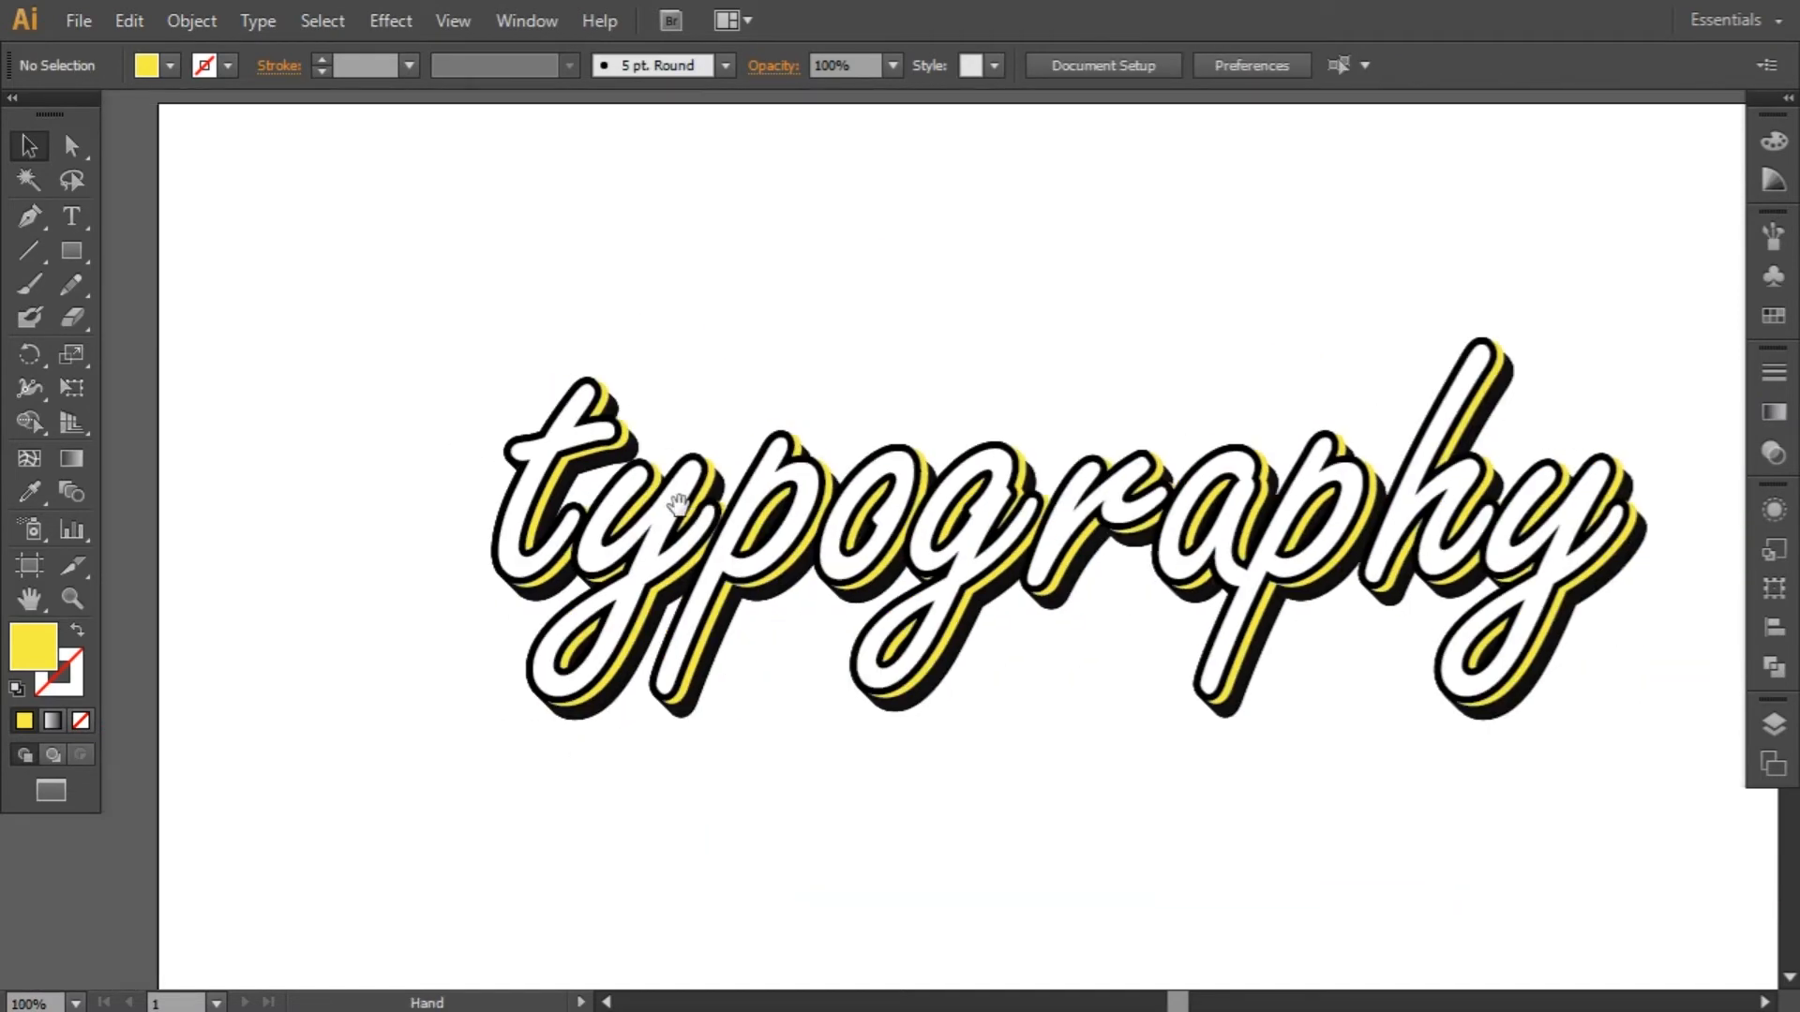
pyautogui.keyDown('ctrl'); pyautogui.click(624, 533); pyautogui.keyUp('ctrl')
pyautogui.keyDown('ctrl'); pyautogui.click(670, 539); pyautogui.keyUp('ctrl')
pyautogui.keyDown('ctrl'); pyautogui.click(822, 540); pyautogui.keyUp('ctrl')
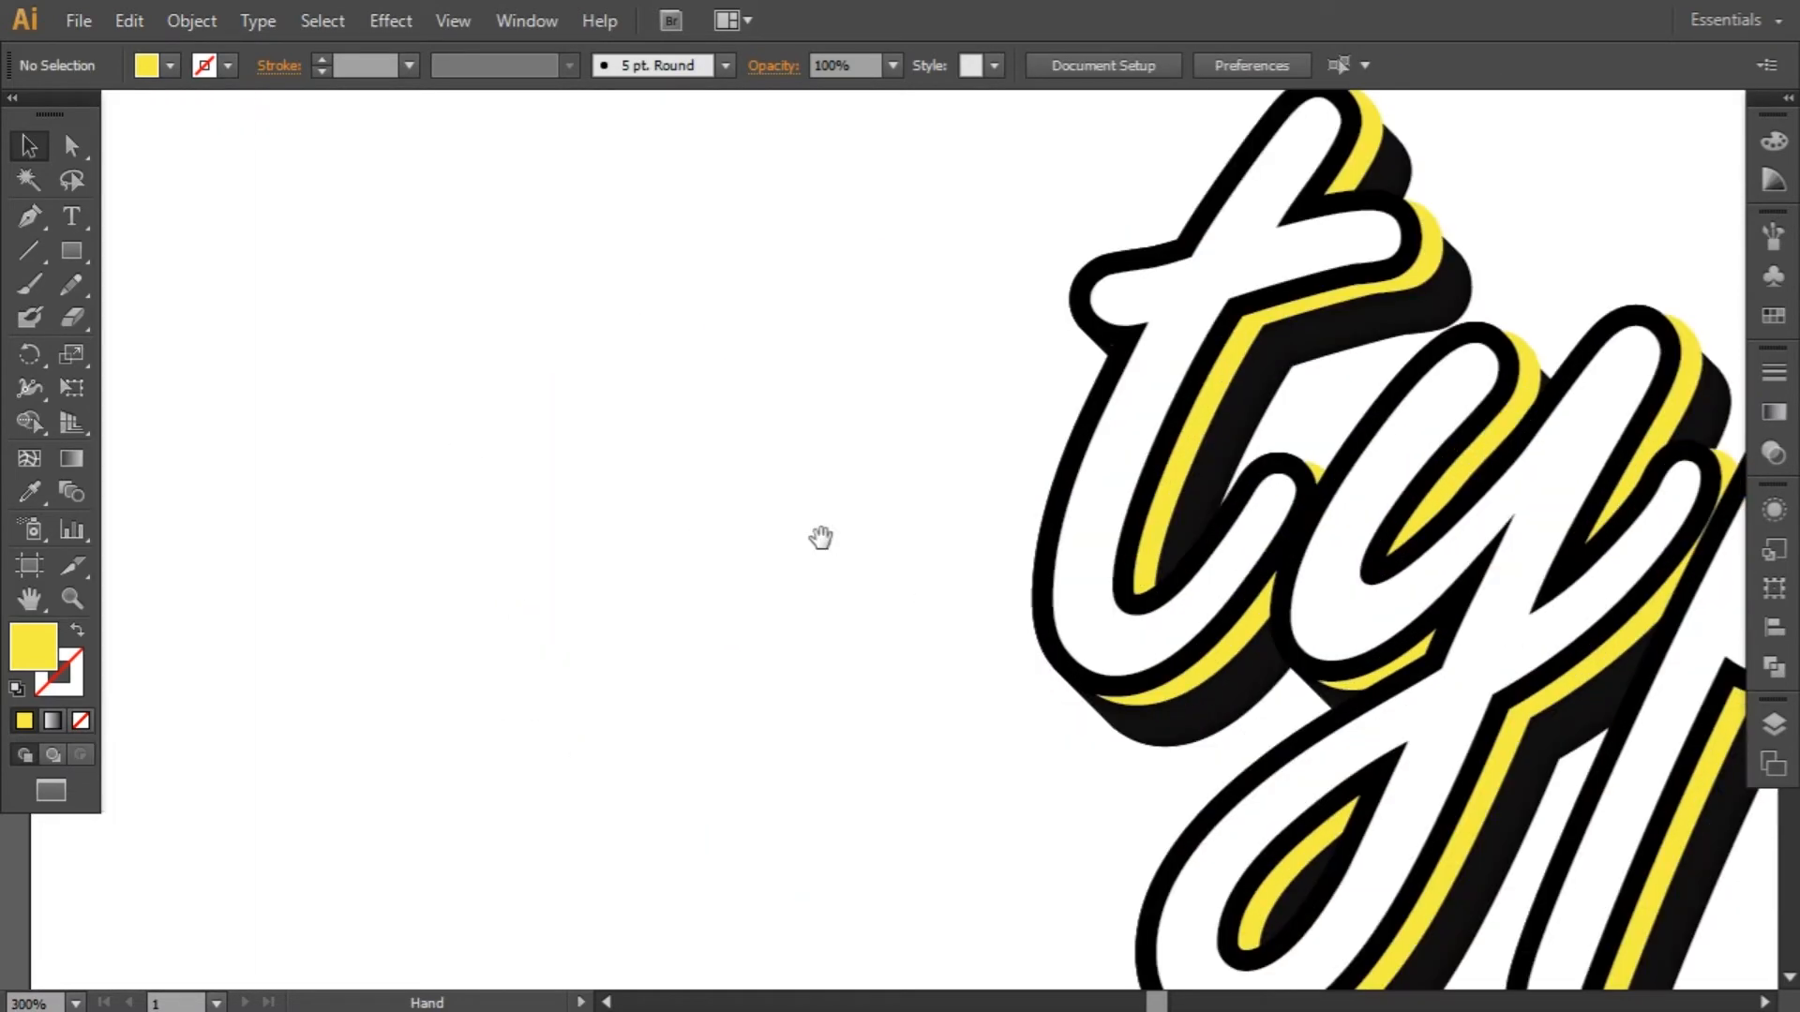
pyautogui.moveTo(876, 541); pyautogui.dragTo(729, 594)
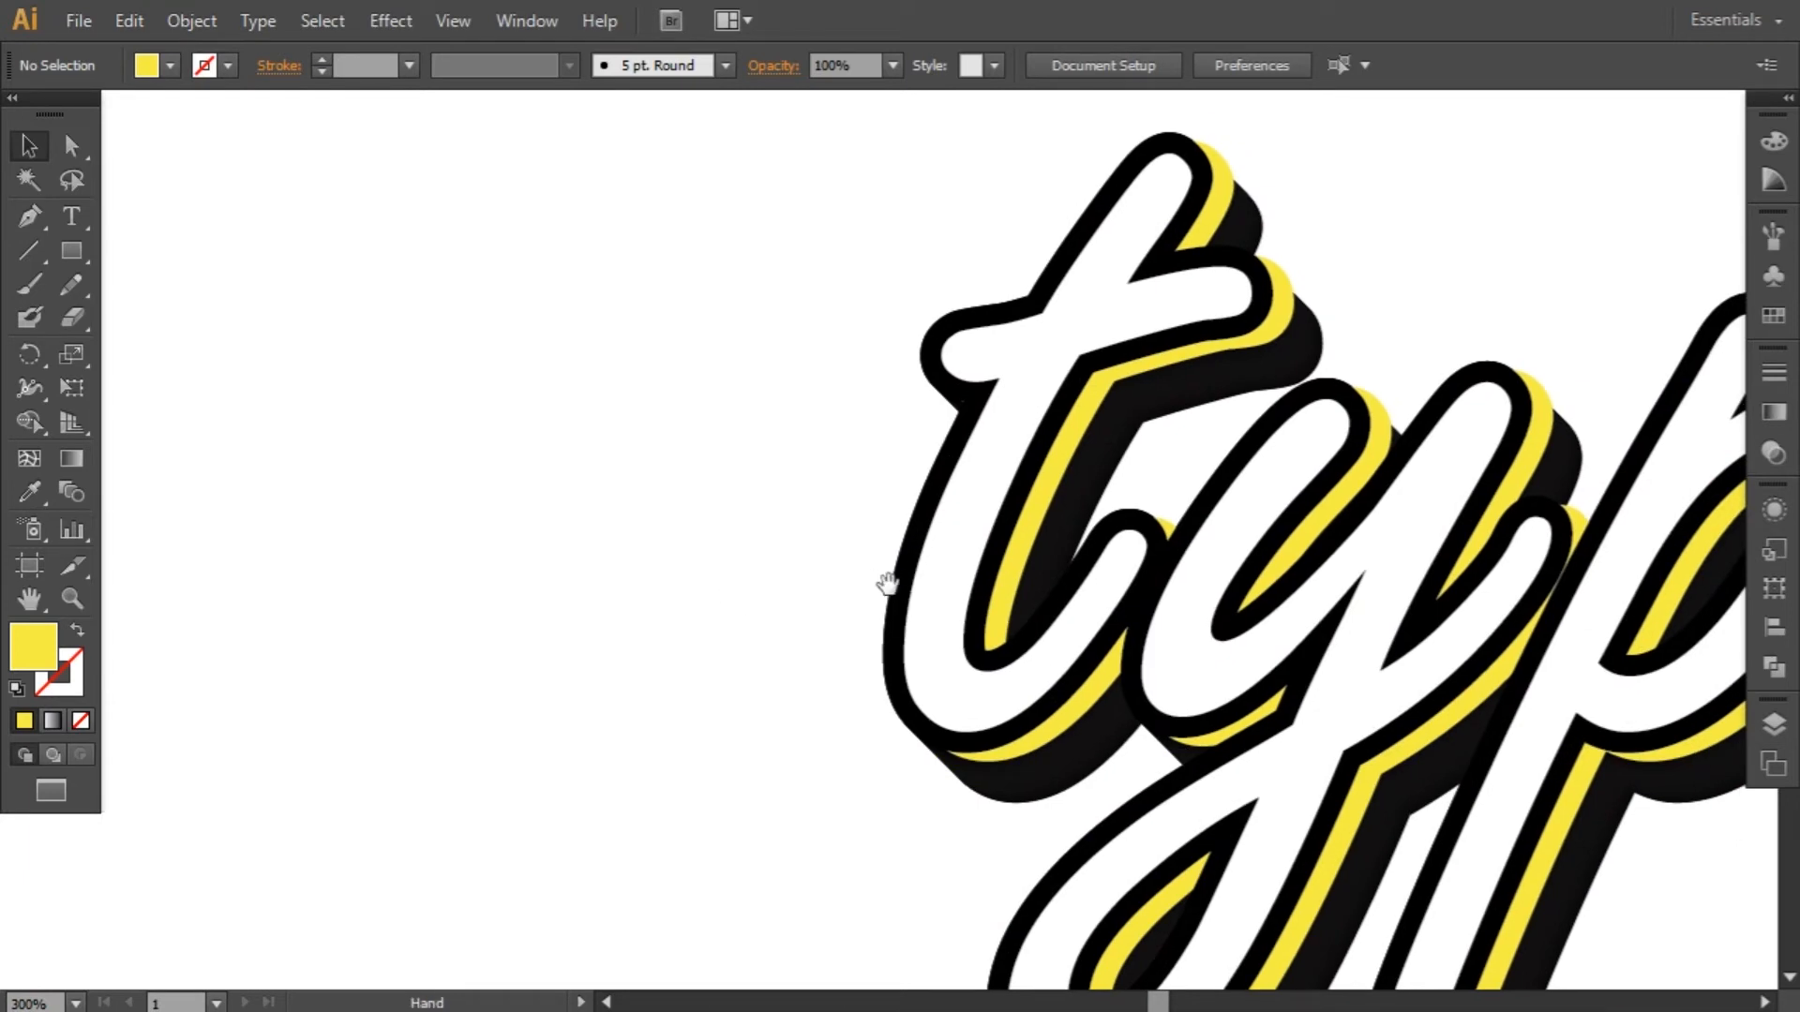
pyautogui.moveTo(872, 583); pyautogui.dragTo(754, 581)
pyautogui.moveTo(22, 217); pyautogui.dragTo(171, 225)
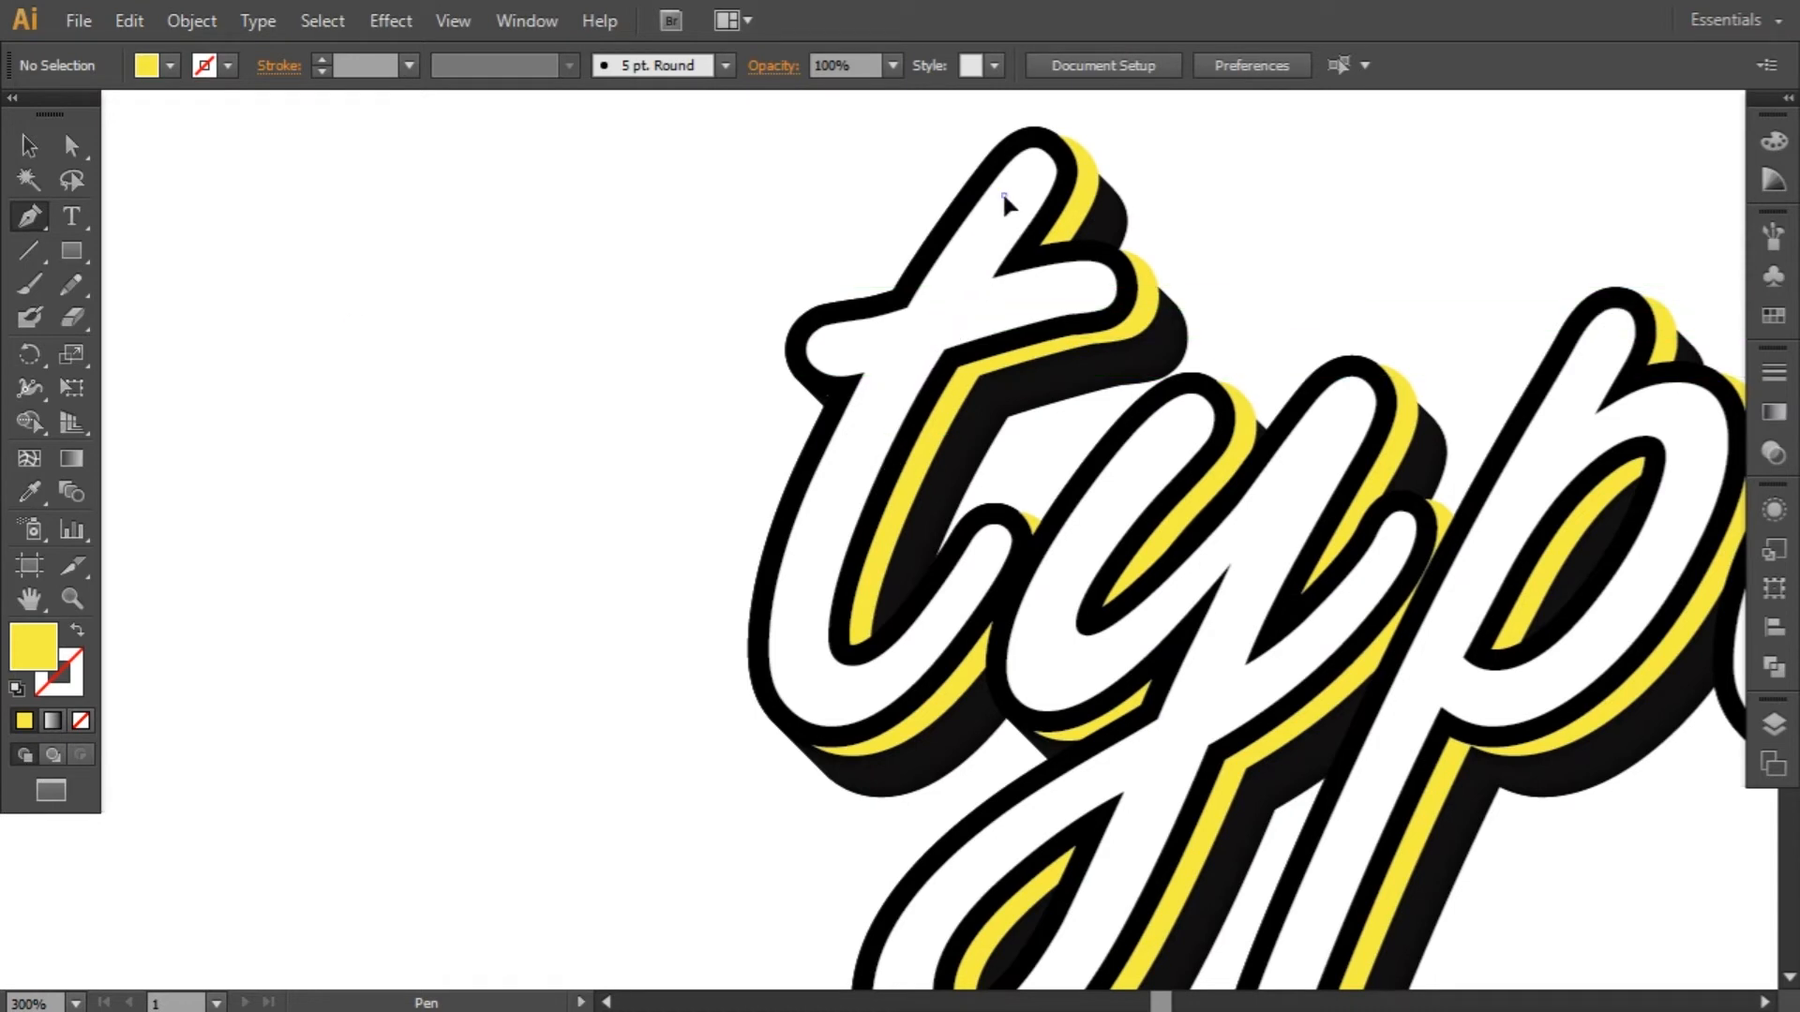
pyautogui.moveTo(1064, 286); pyautogui.dragTo(1277, 222)
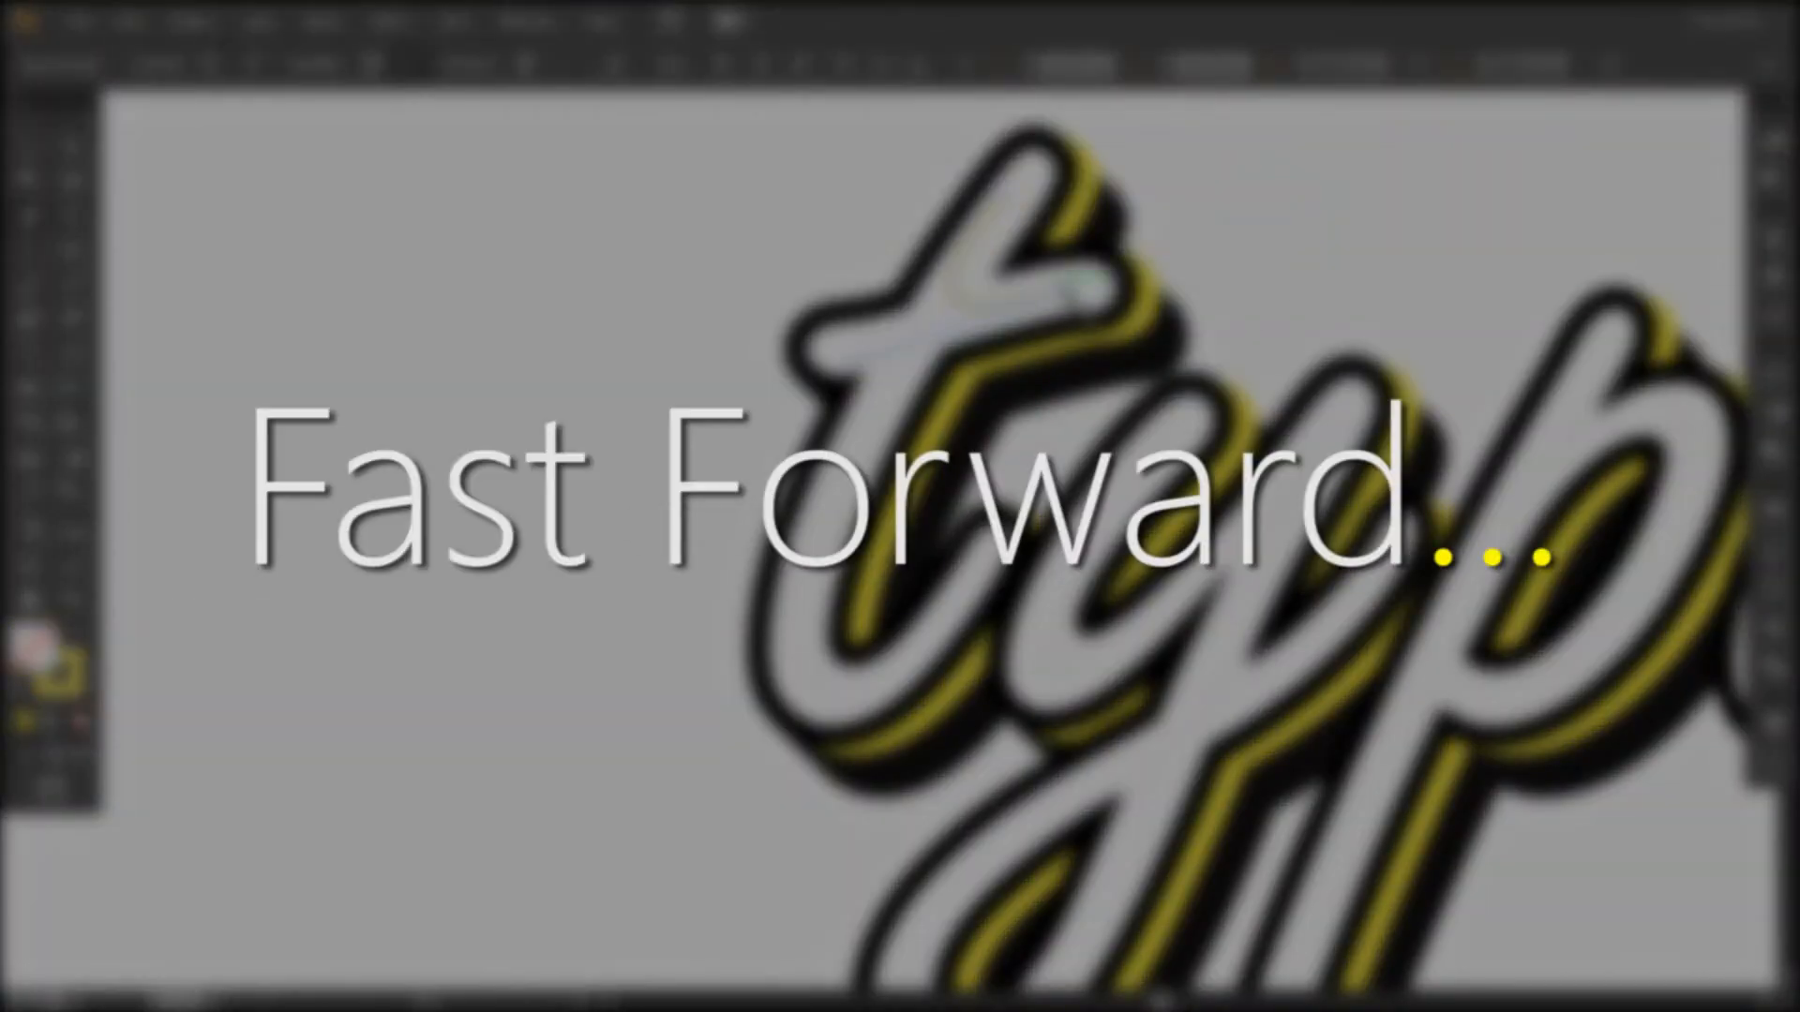
pyautogui.click(32, 217)
pyautogui.click(808, 583)
pyautogui.moveTo(967, 603); pyautogui.dragTo(1153, 410)
pyautogui.hotkey('ctrl', 'shift', 'a')
# Step: Draw a yellow highlight curve inside the lower loop of the first "y" and deselect it
pyautogui.moveTo(1022, 600); pyautogui.dragTo(733, 399)
pyautogui.click(641, 844)
pyautogui.moveTo(825, 686); pyautogui.dragTo(928, 474)
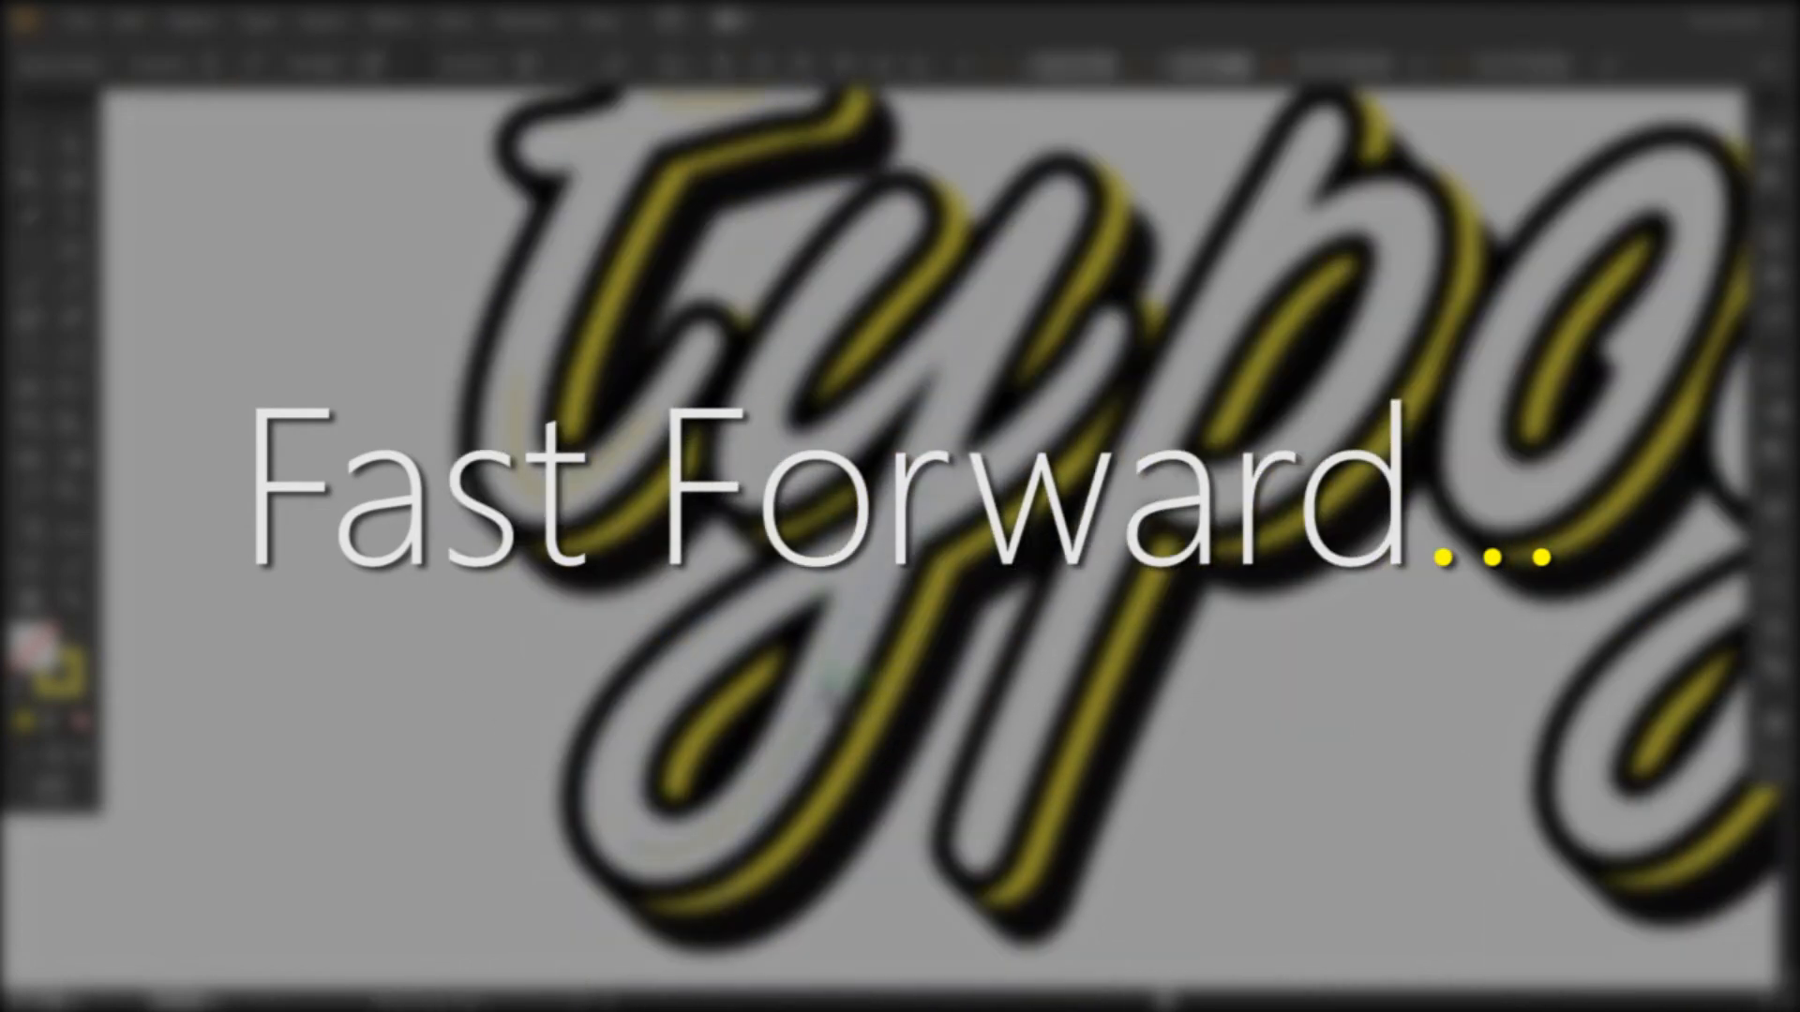
pyautogui.click(26, 150)
pyautogui.click(300, 356)
# Step: Add yellow highlight curves inside the first "y" along its right tail and its upper right arm
pyautogui.moveTo(328, 375); pyautogui.dragTo(153, 419)
pyautogui.click(28, 214)
pyautogui.click(929, 389)
pyautogui.moveTo(795, 534); pyautogui.dragTo(756, 553)
pyautogui.click(28, 152)
pyautogui.click(206, 281)
pyautogui.click(30, 215)
pyautogui.click(879, 272)
pyautogui.moveTo(758, 427); pyautogui.dragTo(662, 455)
pyautogui.hotkey('ctrl', 'z')
pyautogui.click(29, 152)
pyautogui.click(1031, 712)
# Step: Draw a yellow highlight curve along the lower right inside of the first "p" bowl
pyautogui.moveTo(974, 600); pyautogui.dragTo(660, 603)
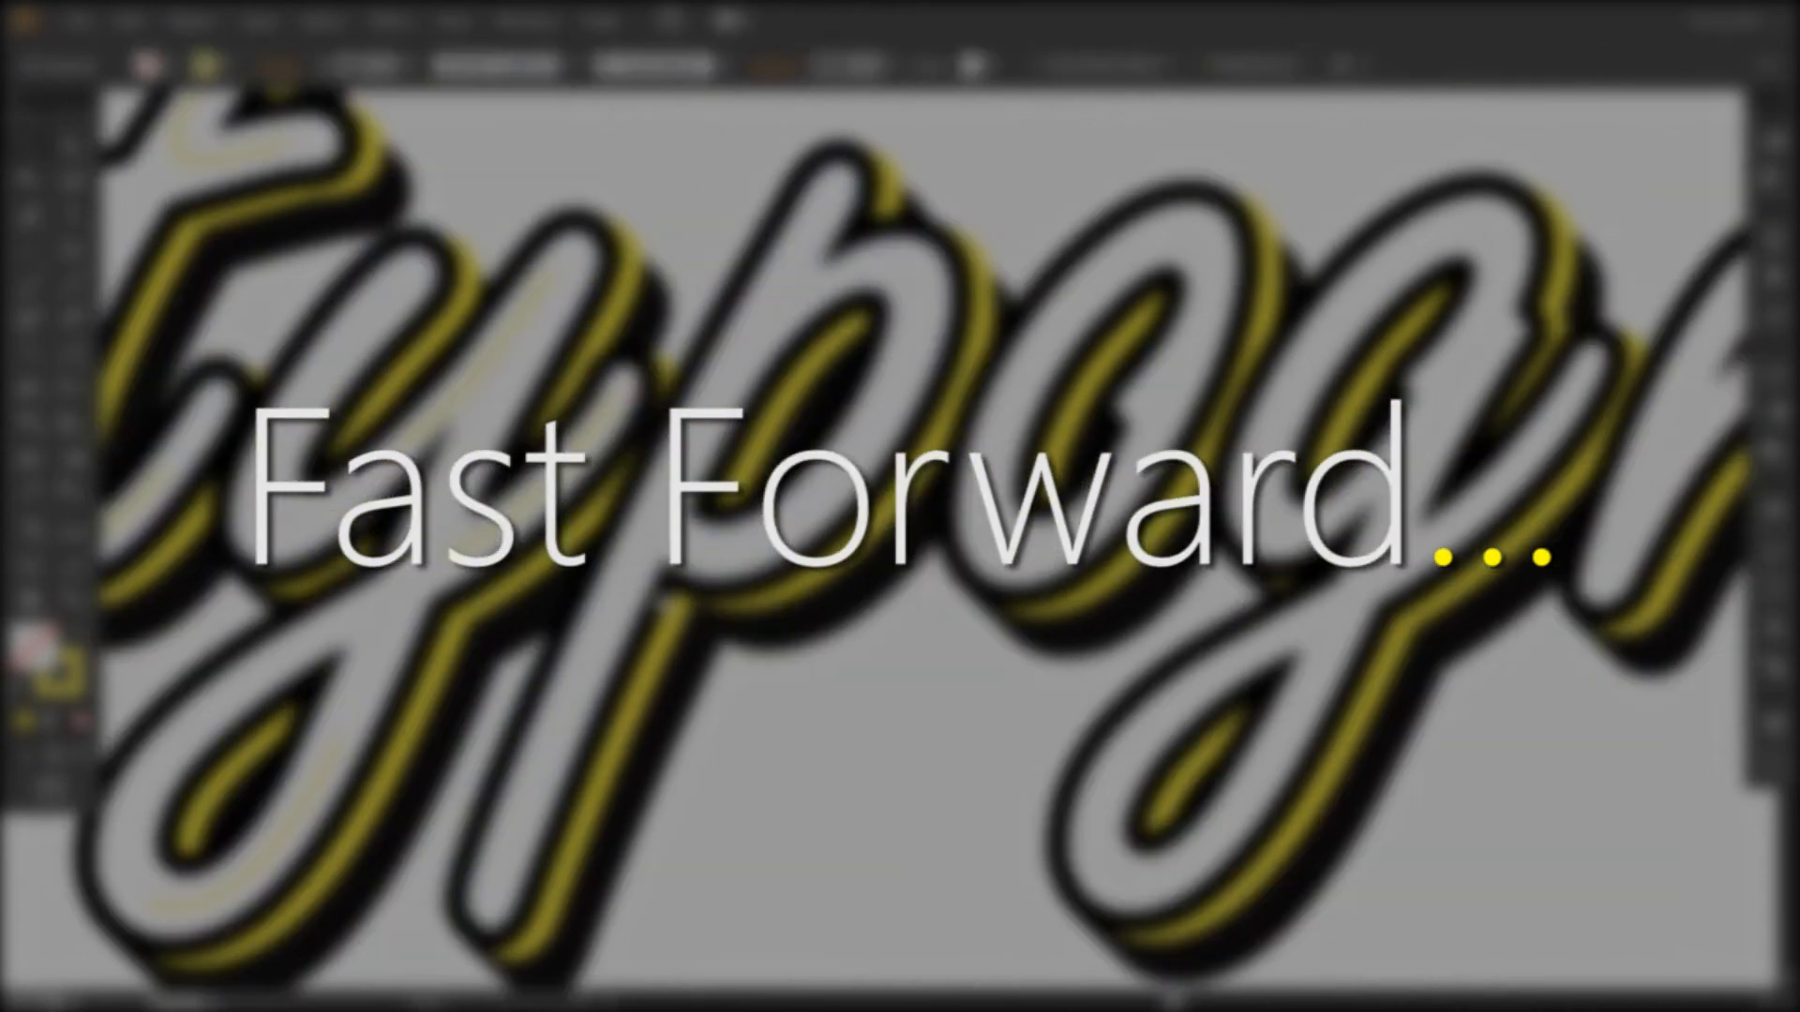
pyautogui.click(30, 215)
pyautogui.moveTo(909, 497); pyautogui.dragTo(814, 511)
pyautogui.click(793, 400)
pyautogui.moveTo(657, 555); pyautogui.dragTo(583, 551)
pyautogui.click(28, 151)
pyautogui.click(526, 189)
# Step: Draw a yellow highlight curve along the lower right inside of the "o"
pyautogui.moveTo(1007, 485); pyautogui.dragTo(513, 490)
pyautogui.click(32, 223)
pyautogui.click(700, 425)
pyautogui.click(30, 151)
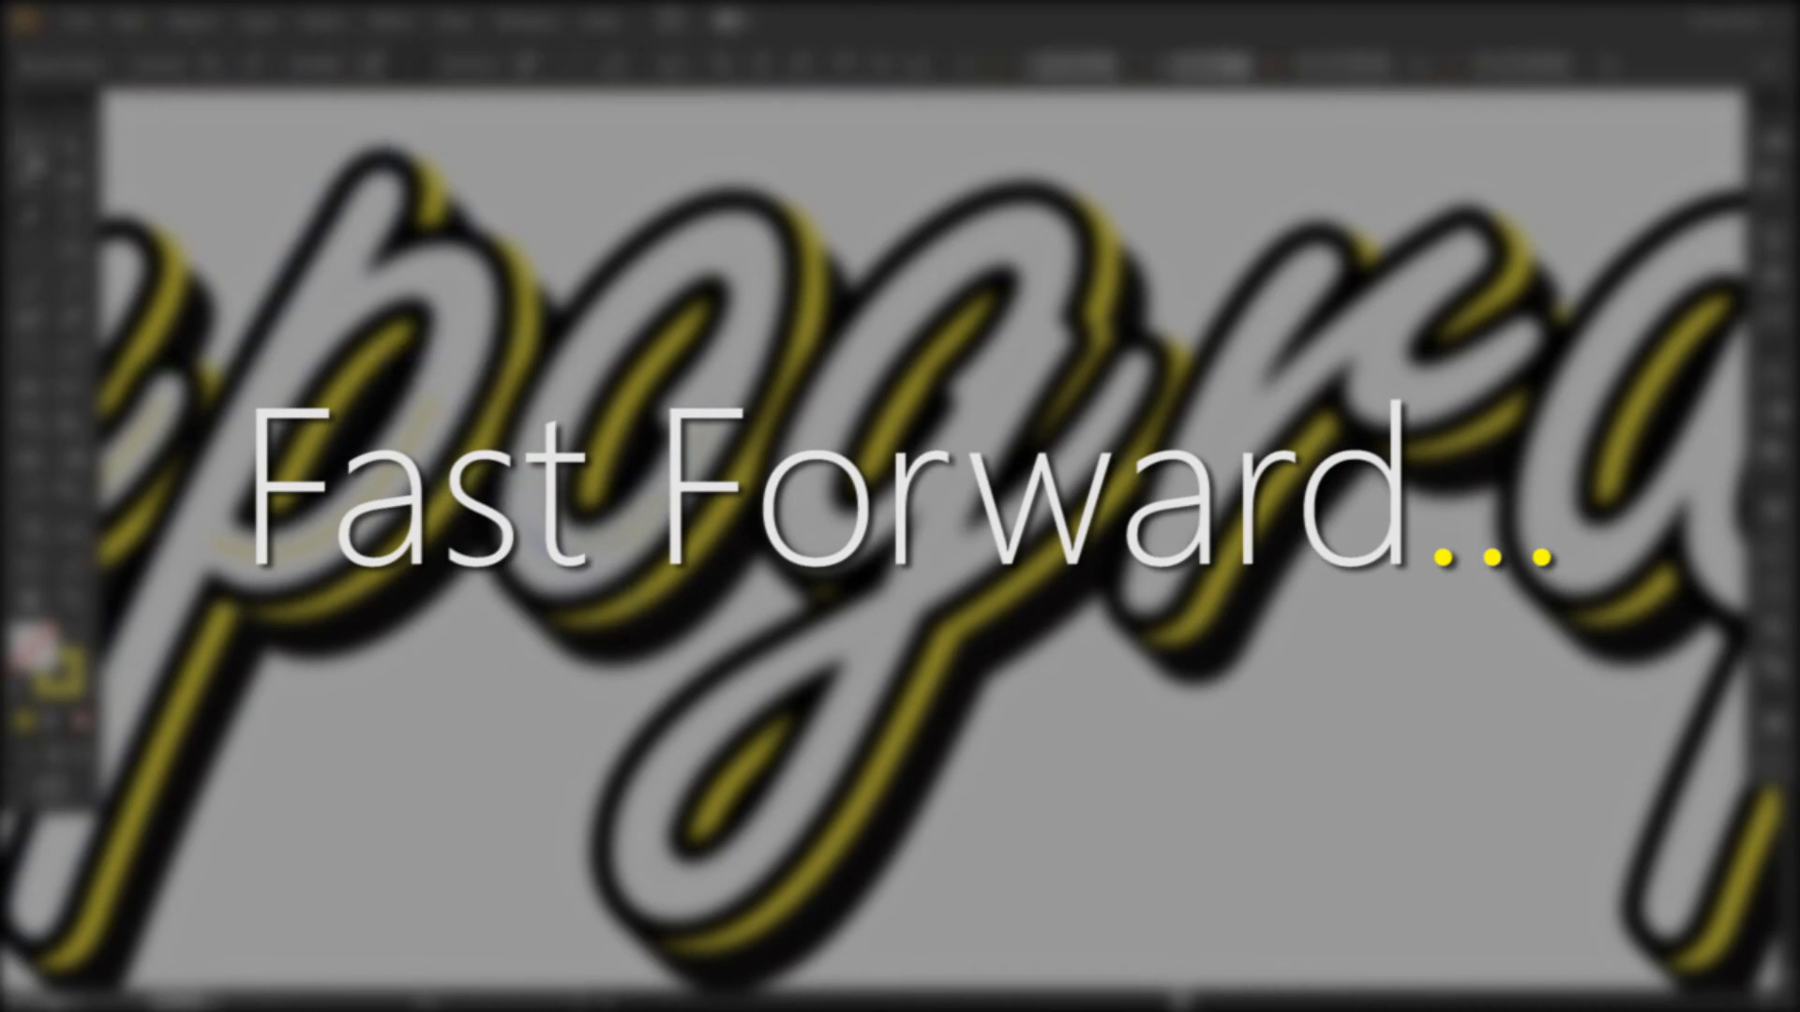
pyautogui.click(563, 183)
# Step: Add yellow highlight curves inside the "g", in its lower loop and its upper part
pyautogui.moveTo(863, 525); pyautogui.dragTo(601, 507)
pyautogui.click(32, 223)
pyautogui.click(415, 885)
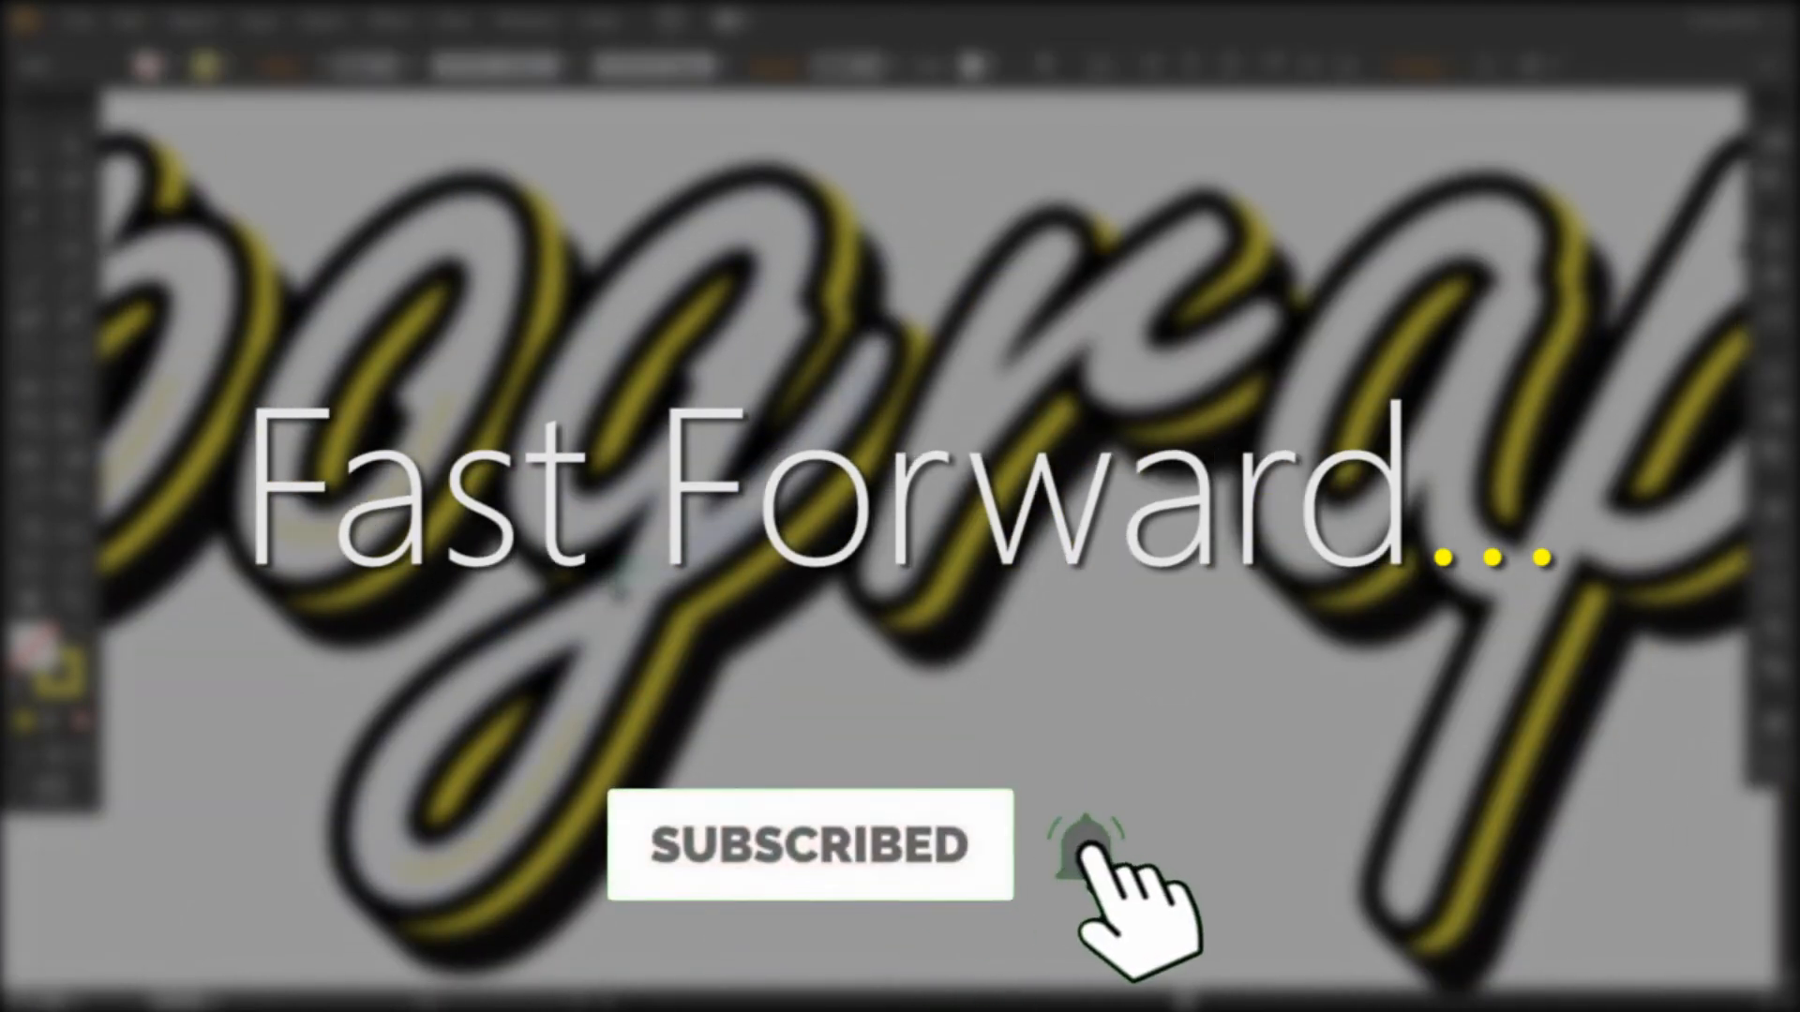
pyautogui.click(768, 222)
pyautogui.moveTo(656, 480); pyautogui.dragTo(497, 604)
pyautogui.click(30, 102)
pyautogui.click(802, 429)
# Step: Add yellow highlight lines inside the curved end stroke of the "r"
pyautogui.hscroll(3, 802, 430)
pyautogui.click(454, 362)
pyautogui.click(829, 375)
pyautogui.click(878, 372)
pyautogui.moveTo(858, 275); pyautogui.dragTo(965, 435)
# Step: Draw a yellow highlight curve down the inside of the "a" stem and deselect it
pyautogui.moveTo(574, 565); pyautogui.dragTo(3, 298)
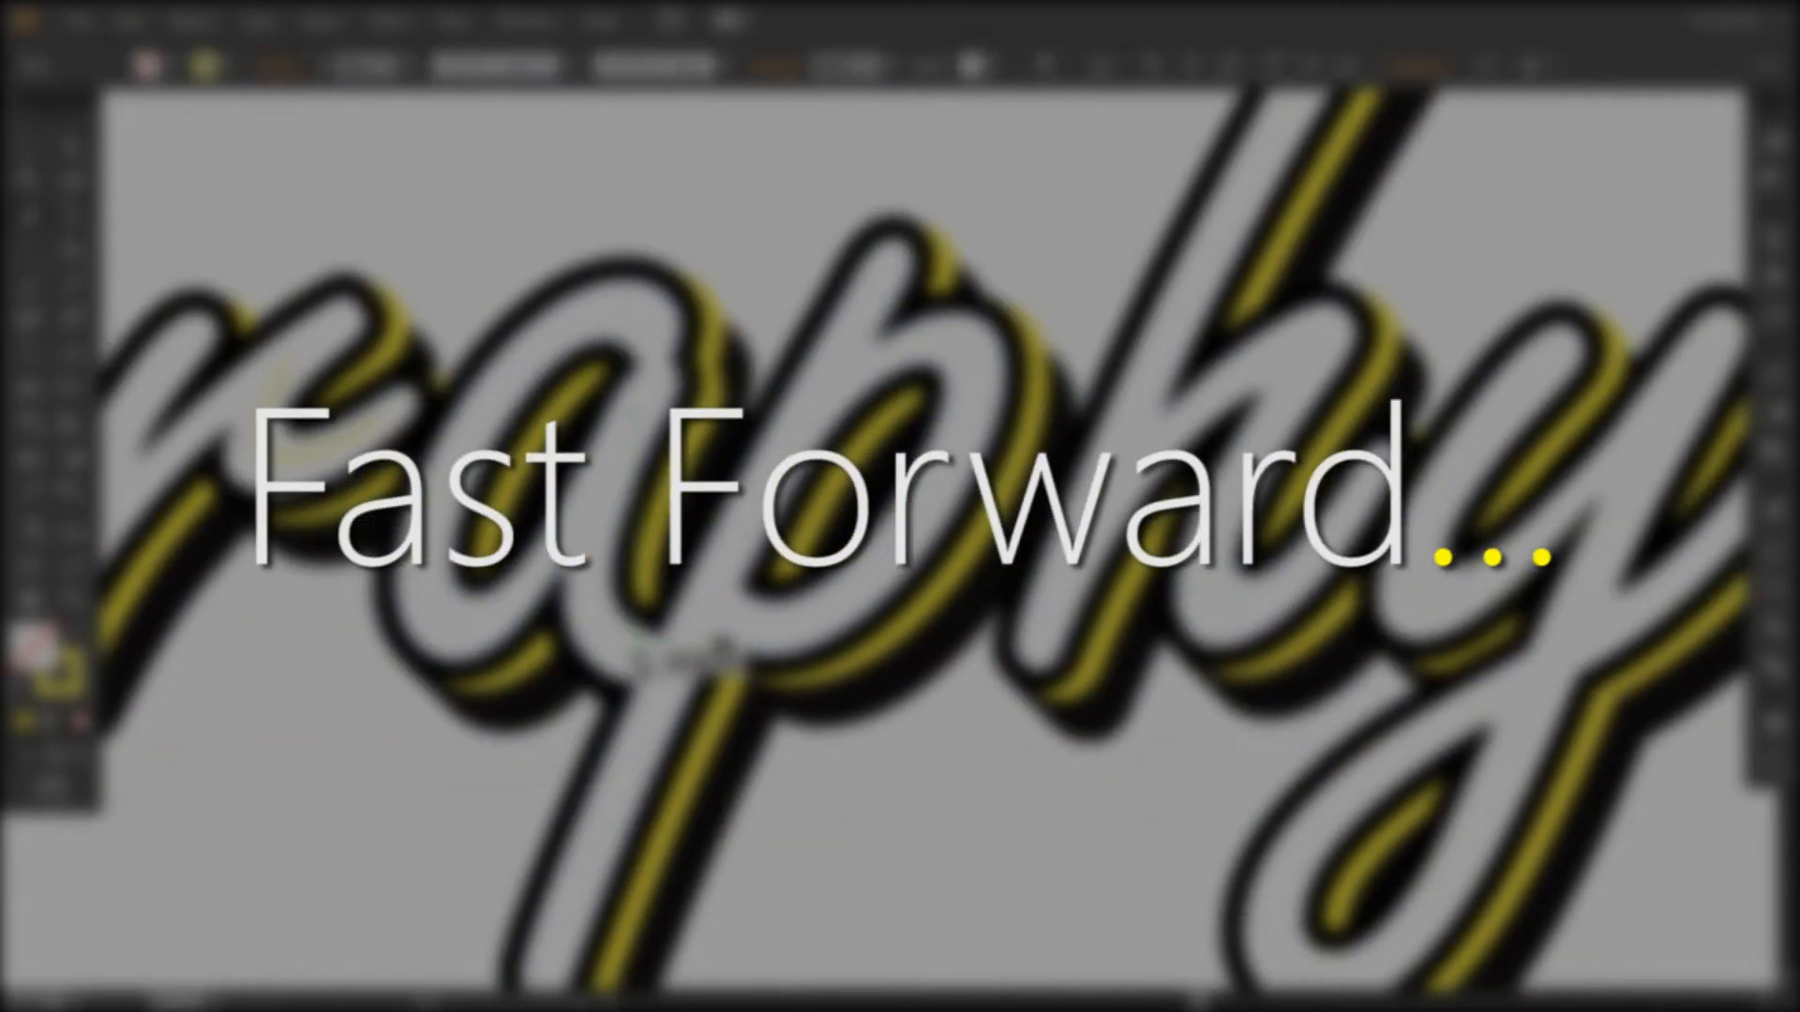
pyautogui.click(623, 413)
pyautogui.moveTo(609, 651); pyautogui.dragTo(645, 675)
pyautogui.keyDown('ctrl'); pyautogui.click(288, 183); pyautogui.keyUp('ctrl')
# Step: Draw a yellow highlight curve inside the bowl of the second "p" and deselect it
pyautogui.moveTo(289, 183); pyautogui.dragTo(36, 91)
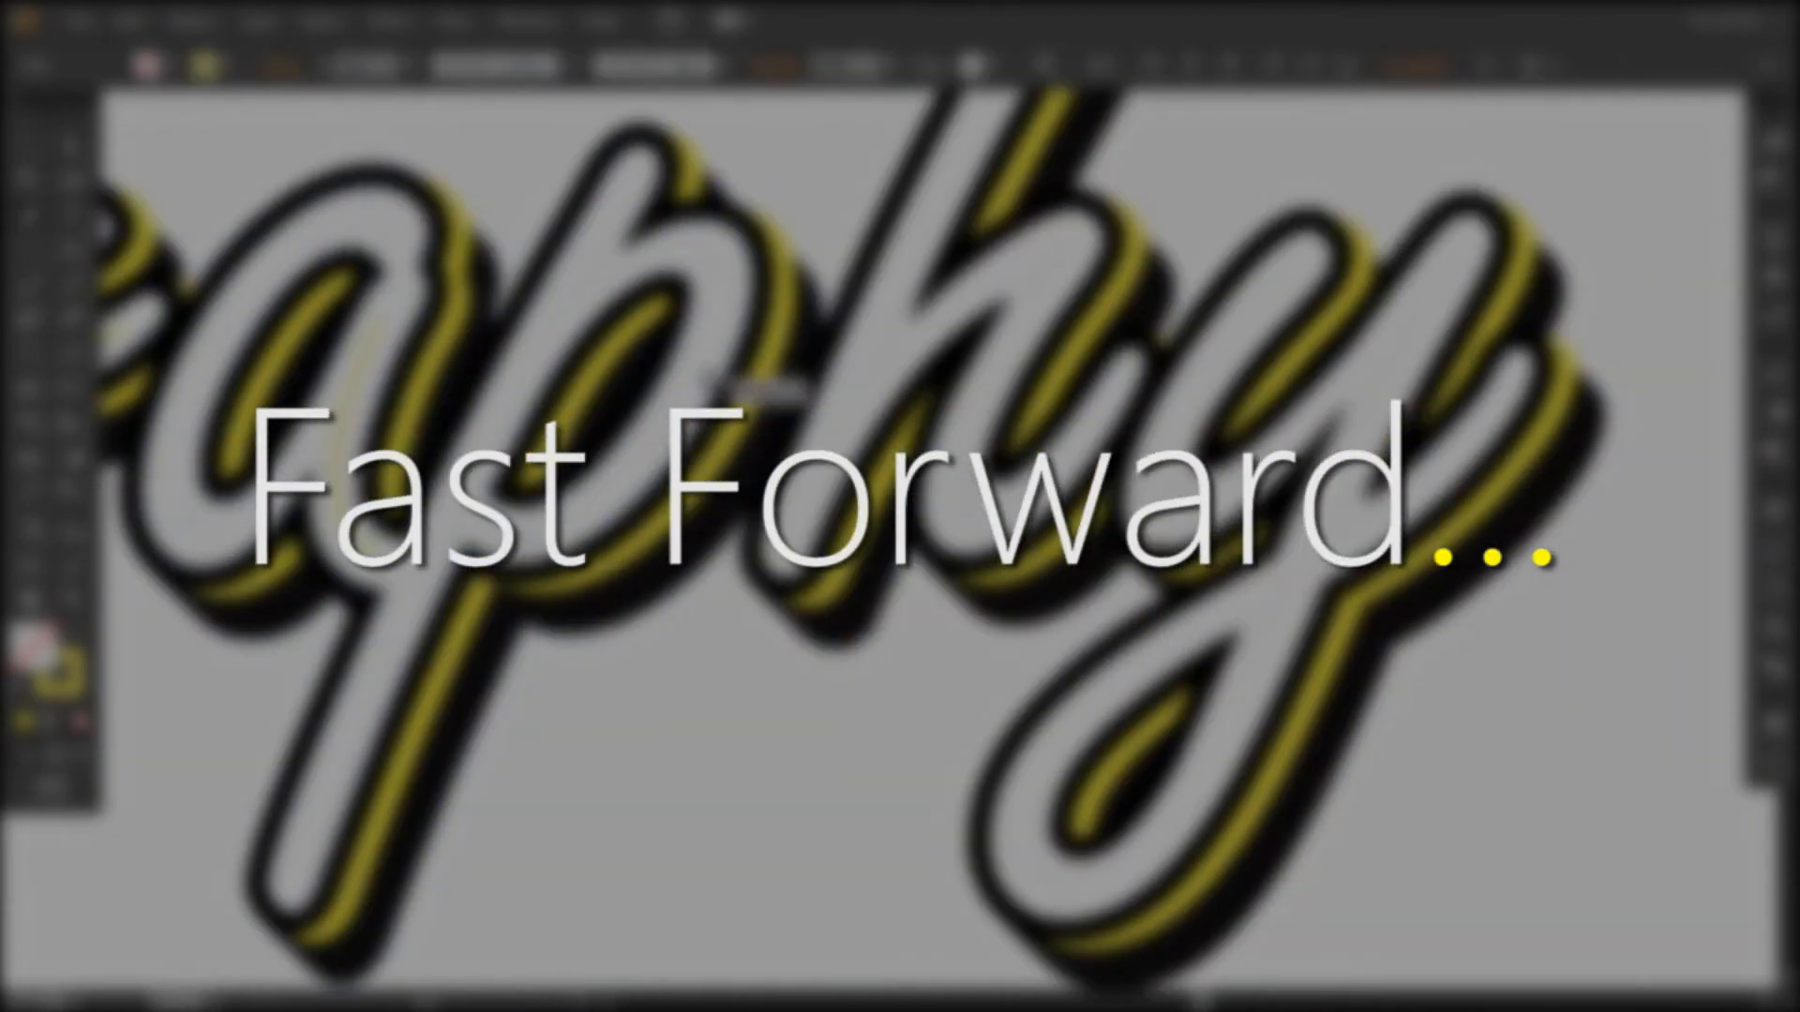
pyautogui.click(609, 496)
pyautogui.moveTo(698, 403); pyautogui.dragTo(726, 347)
pyautogui.keyDown('ctrl'); pyautogui.click(575, 836); pyautogui.keyUp('ctrl')
# Step: Add yellow highlight curves inside the "h", along its lower right tail and under its arch
pyautogui.moveTo(575, 836); pyautogui.dragTo(329, 890)
pyautogui.click(879, 469)
pyautogui.moveTo(714, 539); pyautogui.dragTo(649, 435)
pyautogui.keyDown('ctrl'); pyautogui.click(251, 261); pyautogui.keyUp('ctrl')
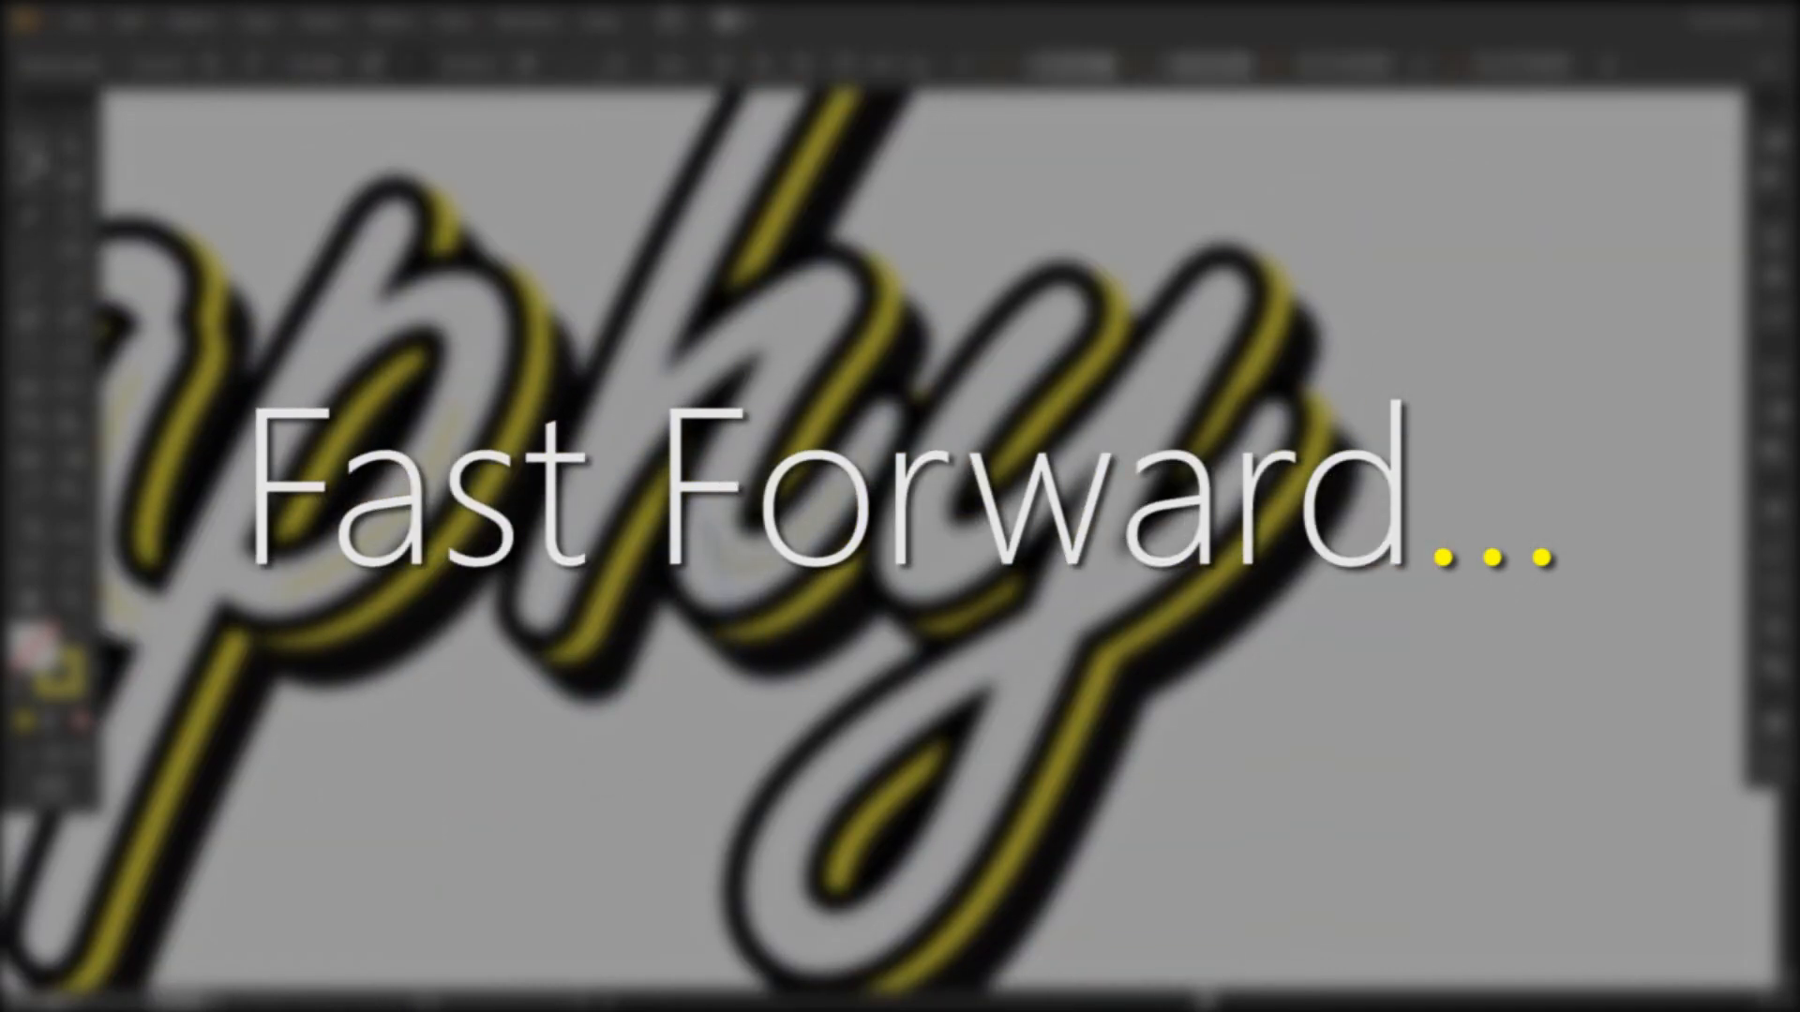
pyautogui.moveTo(251, 261); pyautogui.dragTo(231, 326)
pyautogui.click(802, 398)
pyautogui.moveTo(758, 462); pyautogui.dragTo(743, 500)
pyautogui.keyDown('ctrl'); pyautogui.click(1062, 268); pyautogui.keyUp('ctrl')
# Step: Add yellow highlight curves inside the last "y", along its right tail and within its lower loop
pyautogui.moveTo(459, 248); pyautogui.dragTo(75, 220)
pyautogui.moveTo(684, 631); pyautogui.dragTo(614, 658)
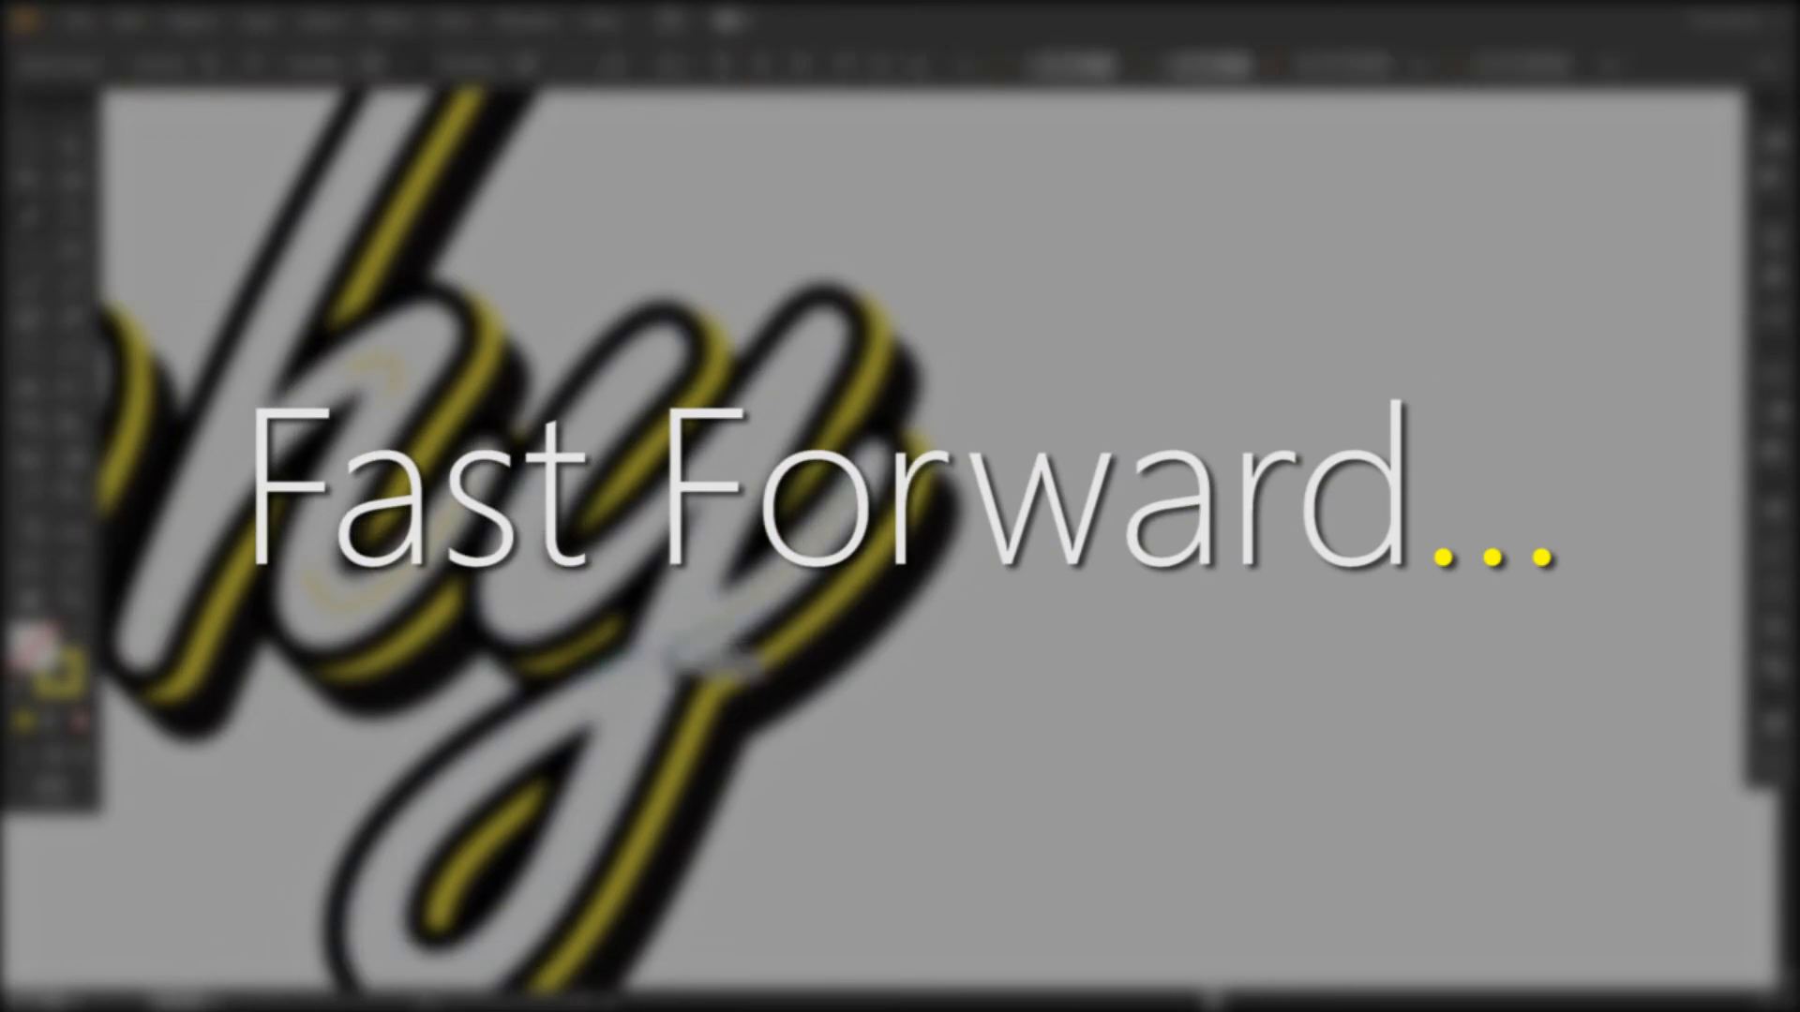
pyautogui.keyDown('ctrl'); pyautogui.click(796, 364); pyautogui.keyUp('ctrl')
pyautogui.moveTo(797, 364); pyautogui.dragTo(1034, 140)
pyautogui.click(625, 734)
pyautogui.moveTo(813, 630); pyautogui.dragTo(945, 423)
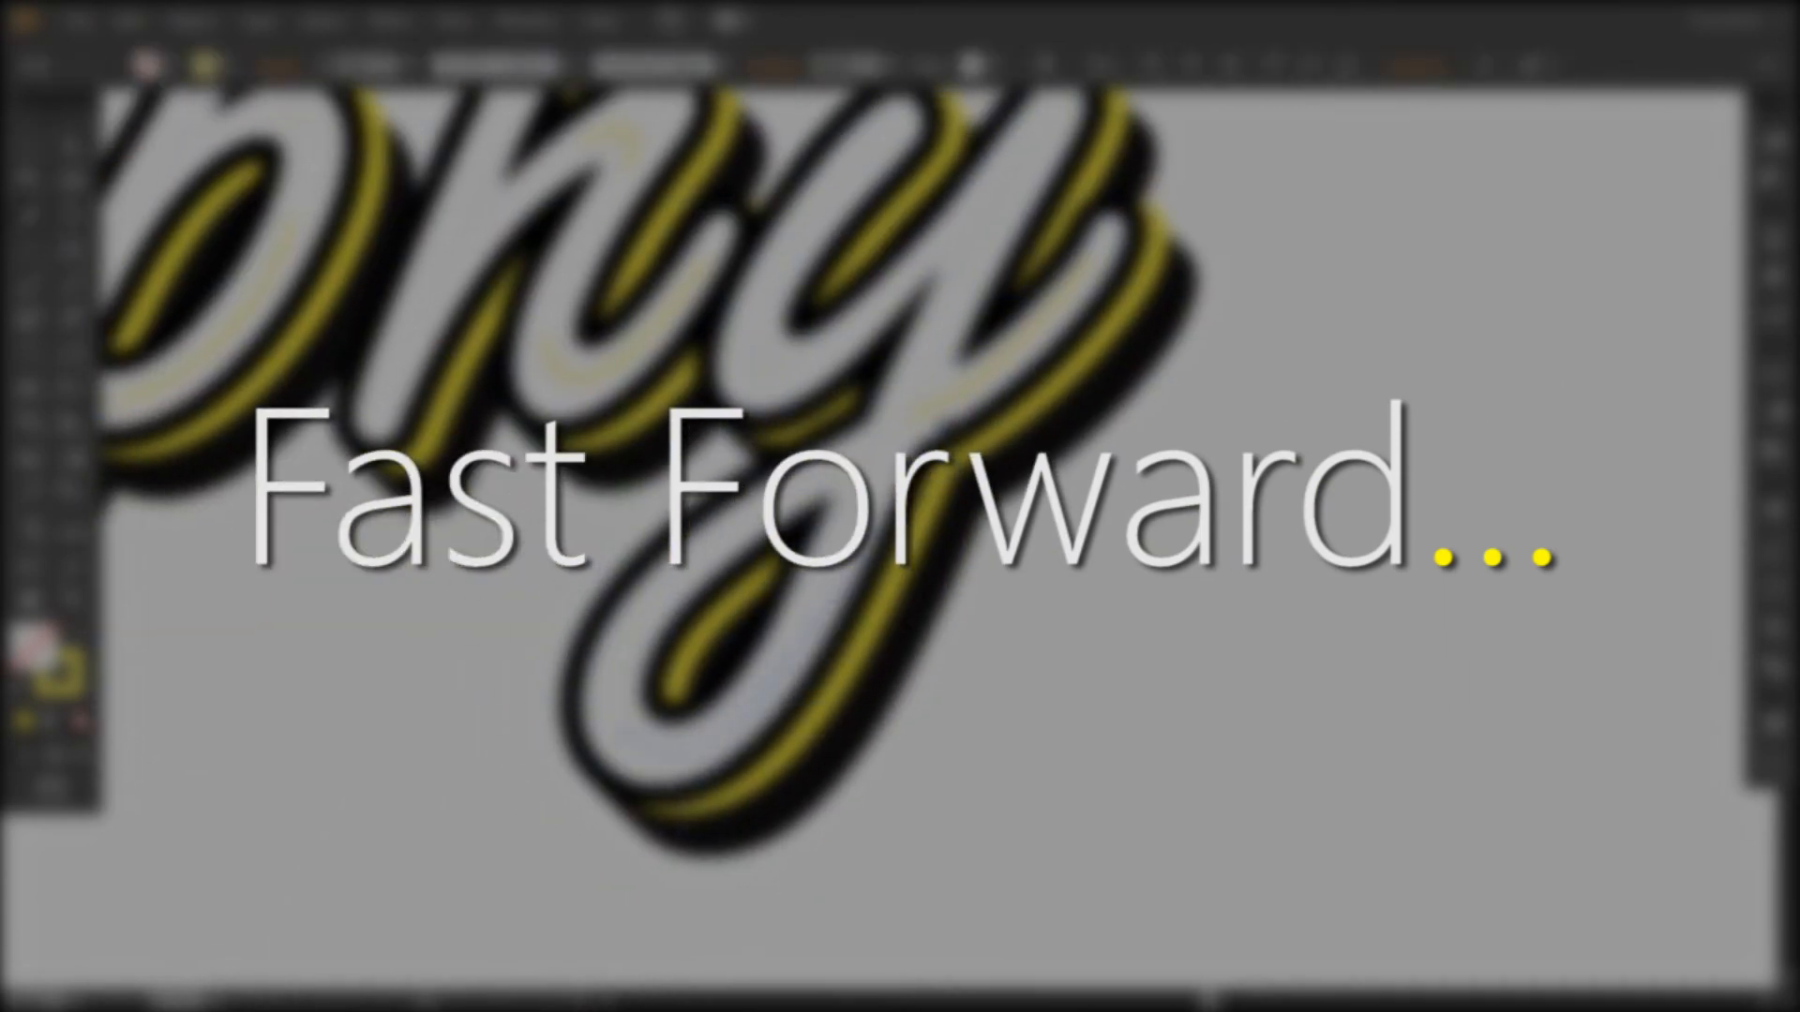
pyautogui.press('Left')
pyautogui.press('Up')
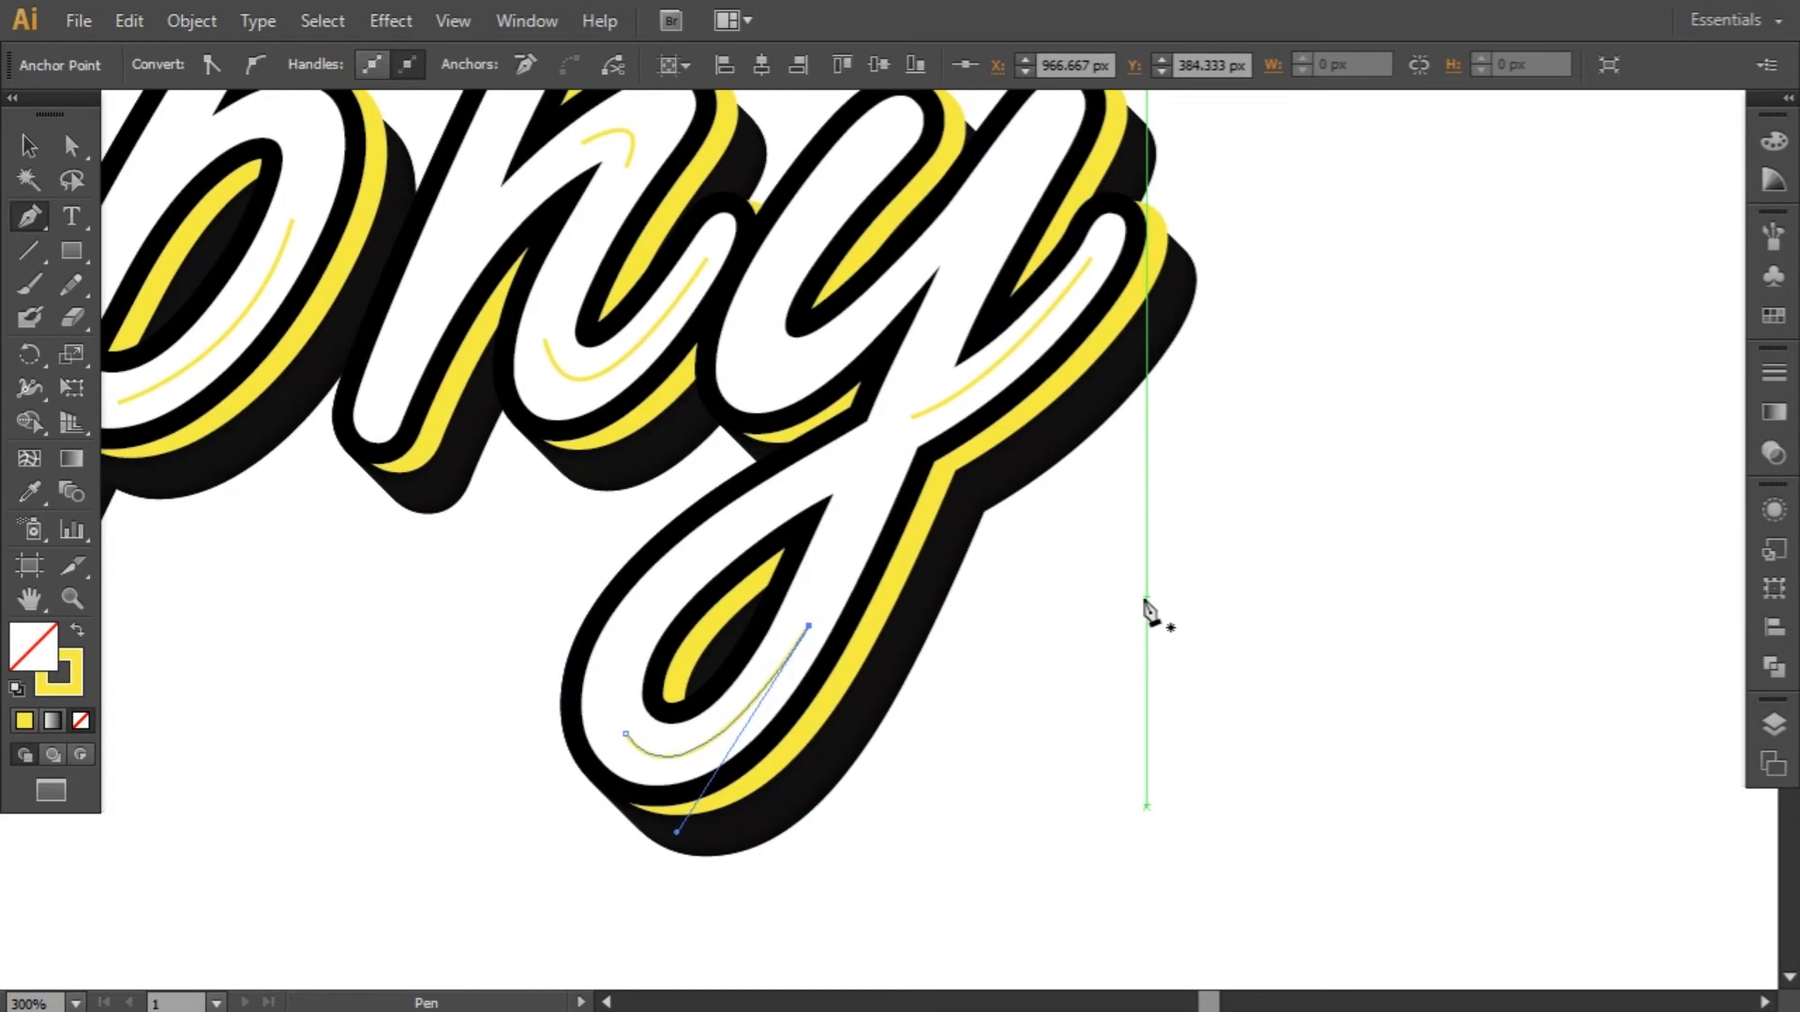
pyautogui.keyDown('ctrl'); pyautogui.click(1418, 641); pyautogui.keyUp('ctrl')
# Step: Draw a long, very thin horizontal ellipse in the default white fill and black stroke on the empty area above the lettering
pyautogui.keyDown('ctrl'); pyautogui.keyDown('alt'); pyautogui.click(933, 344); pyautogui.keyUp('alt'); pyautogui.keyUp('ctrl')
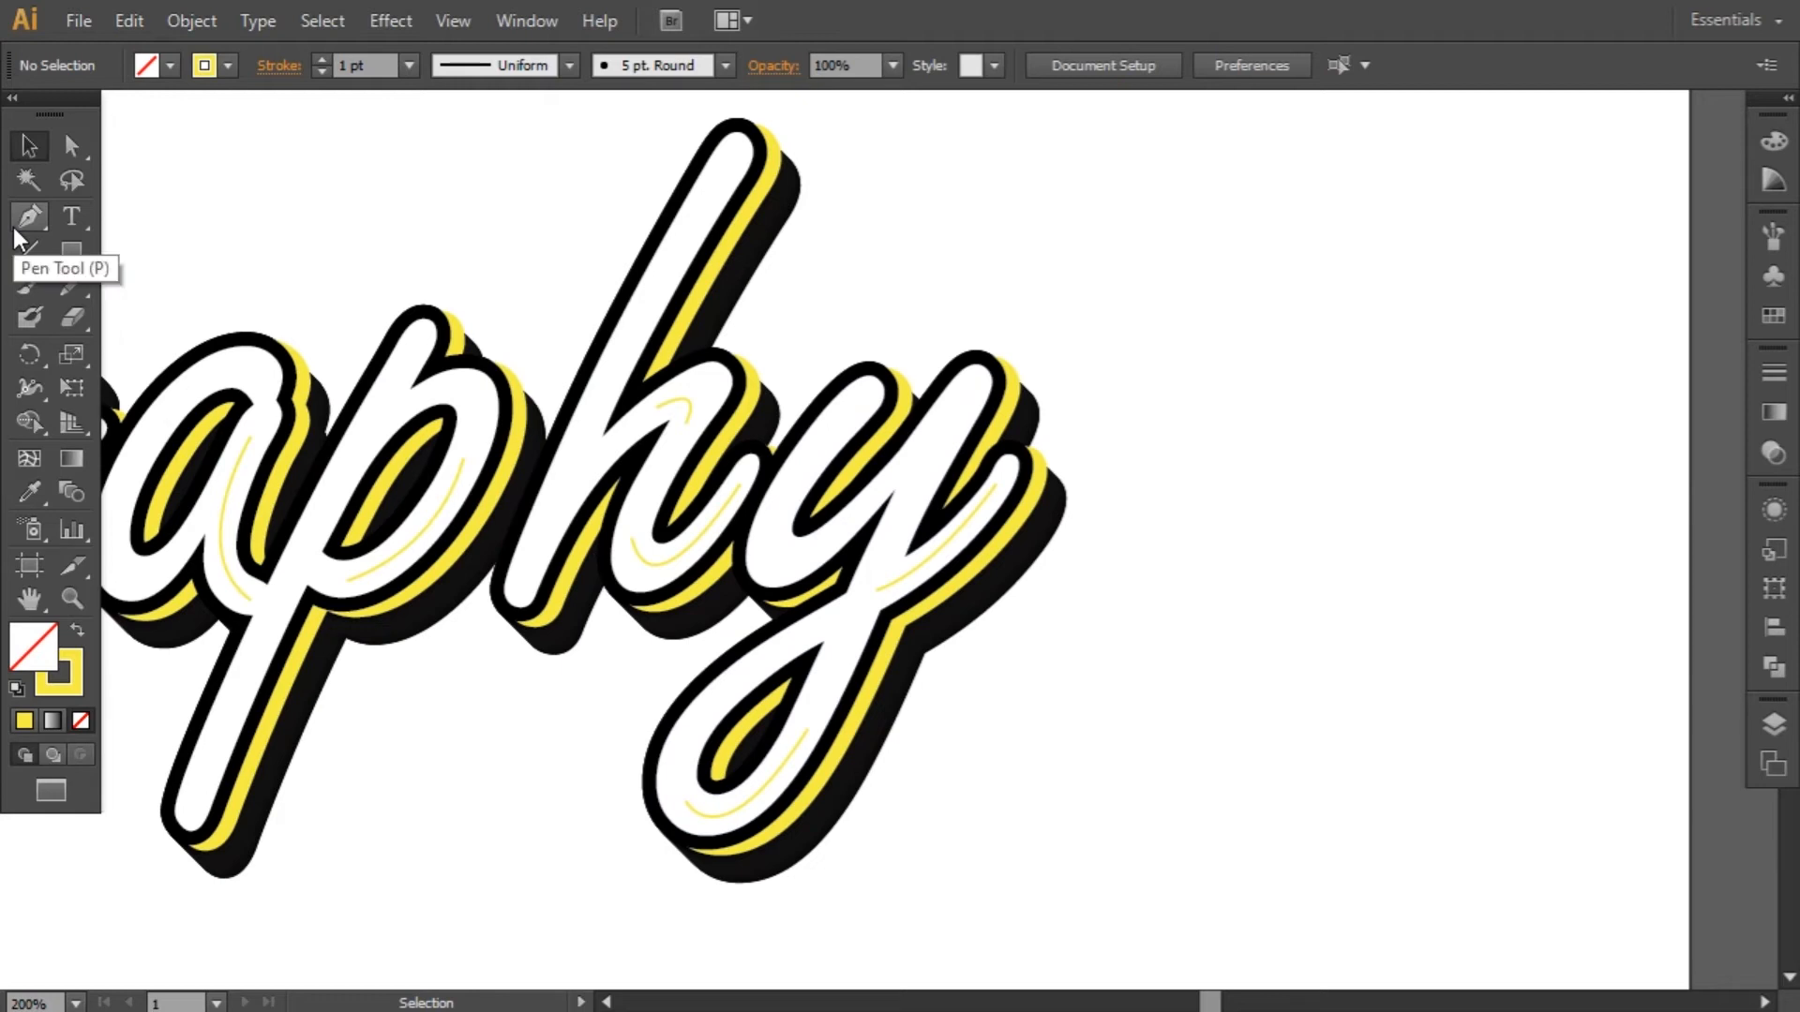
pyautogui.keyDown('ctrl'); pyautogui.keyDown('alt'); pyautogui.click(718, 614); pyautogui.keyUp('alt'); pyautogui.keyUp('ctrl')
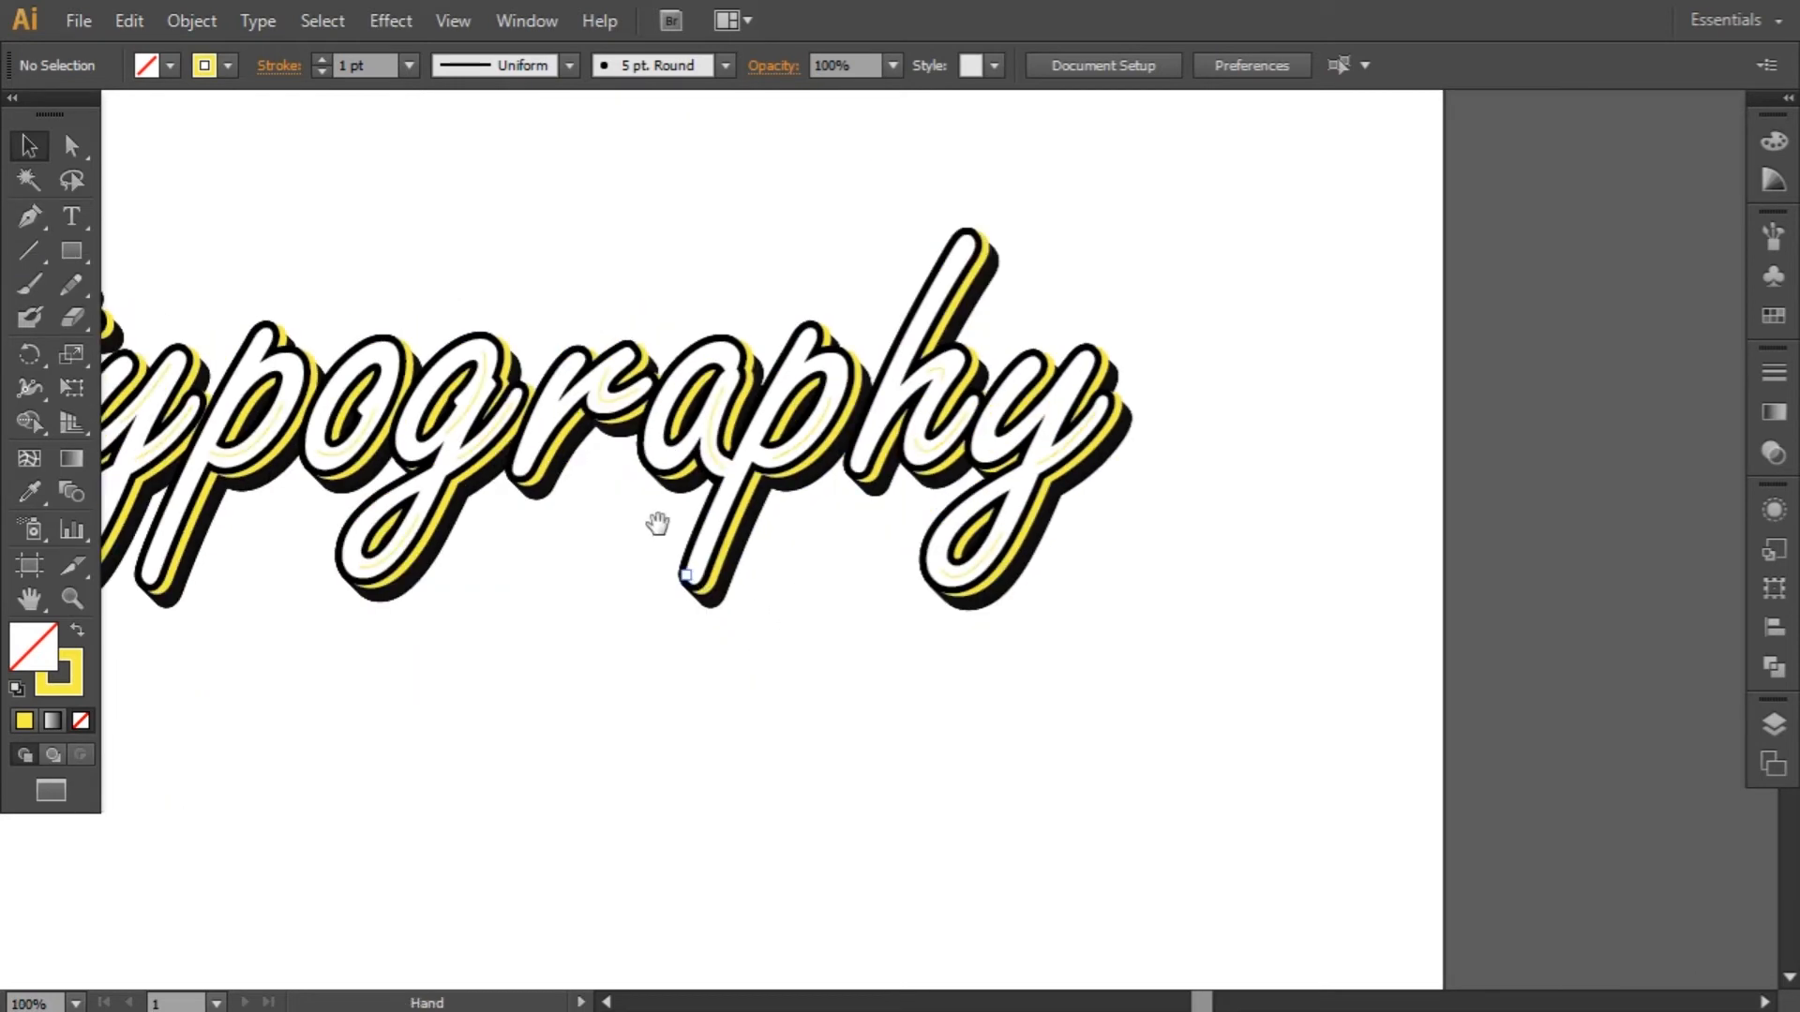
pyautogui.moveTo(602, 469); pyautogui.dragTo(810, 496)
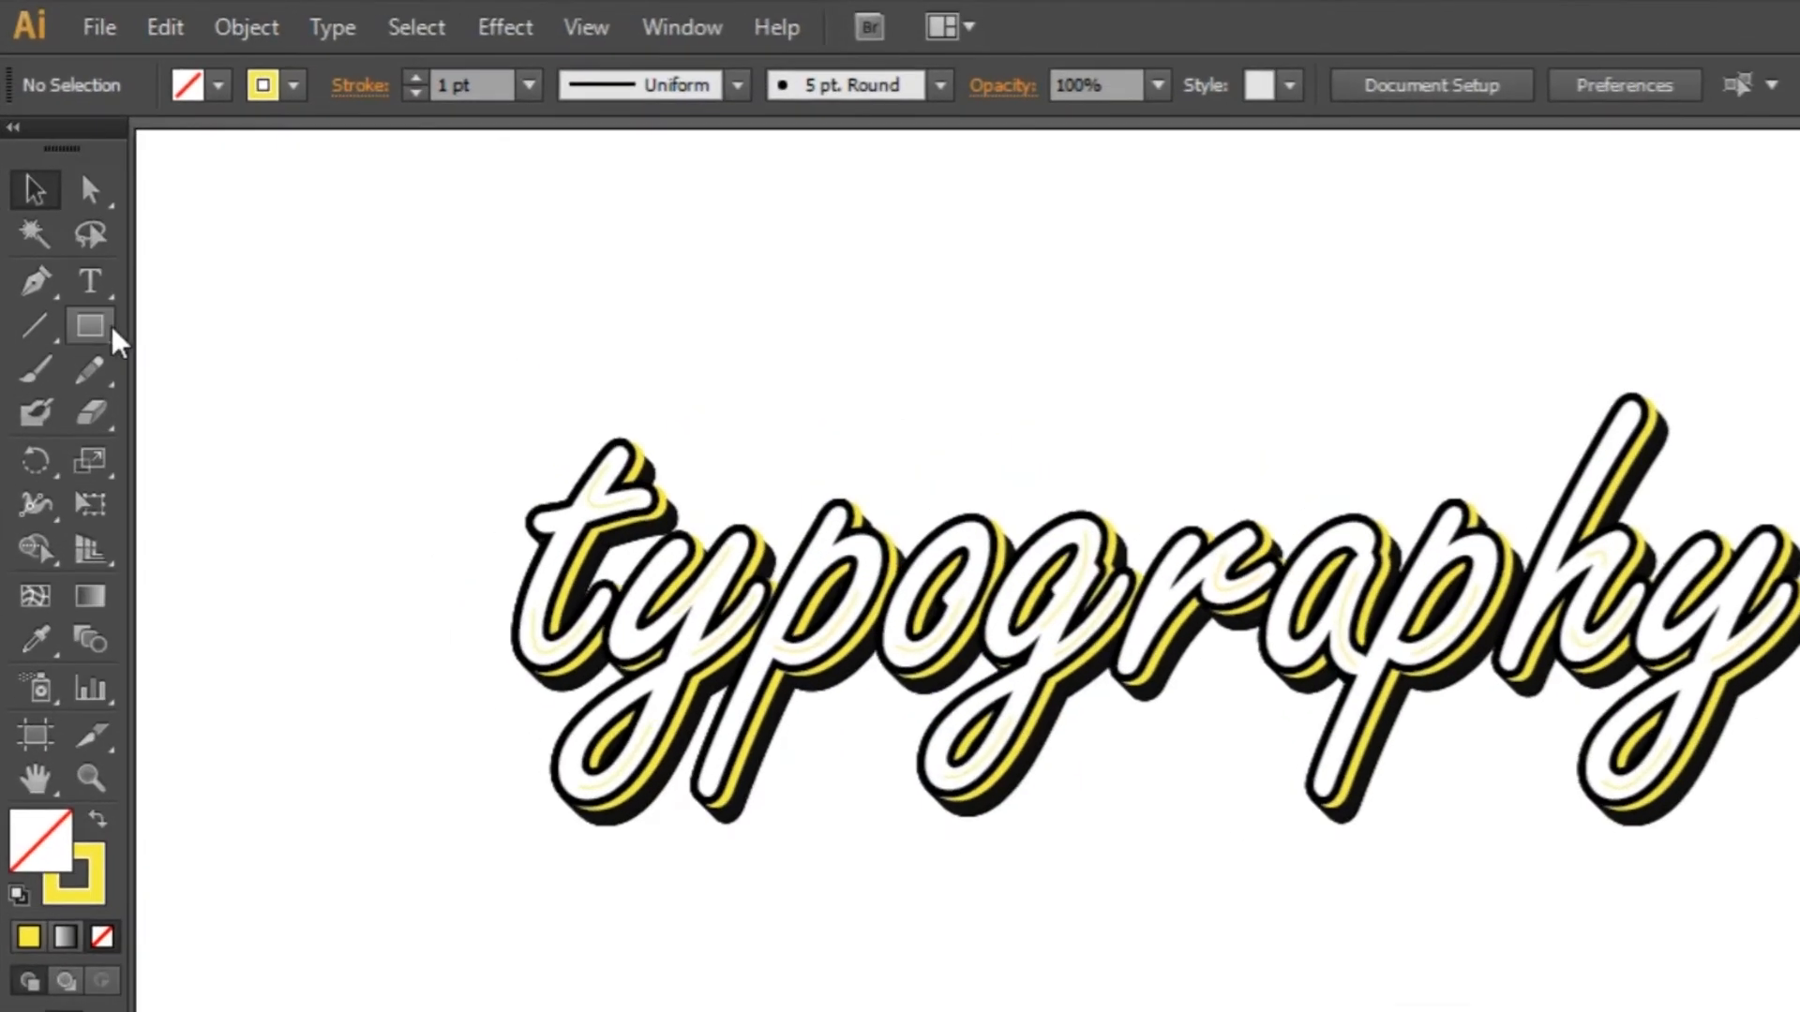
pyautogui.moveTo(72, 251); pyautogui.dragTo(157, 323)
pyautogui.moveTo(196, 409); pyautogui.dragTo(262, 430)
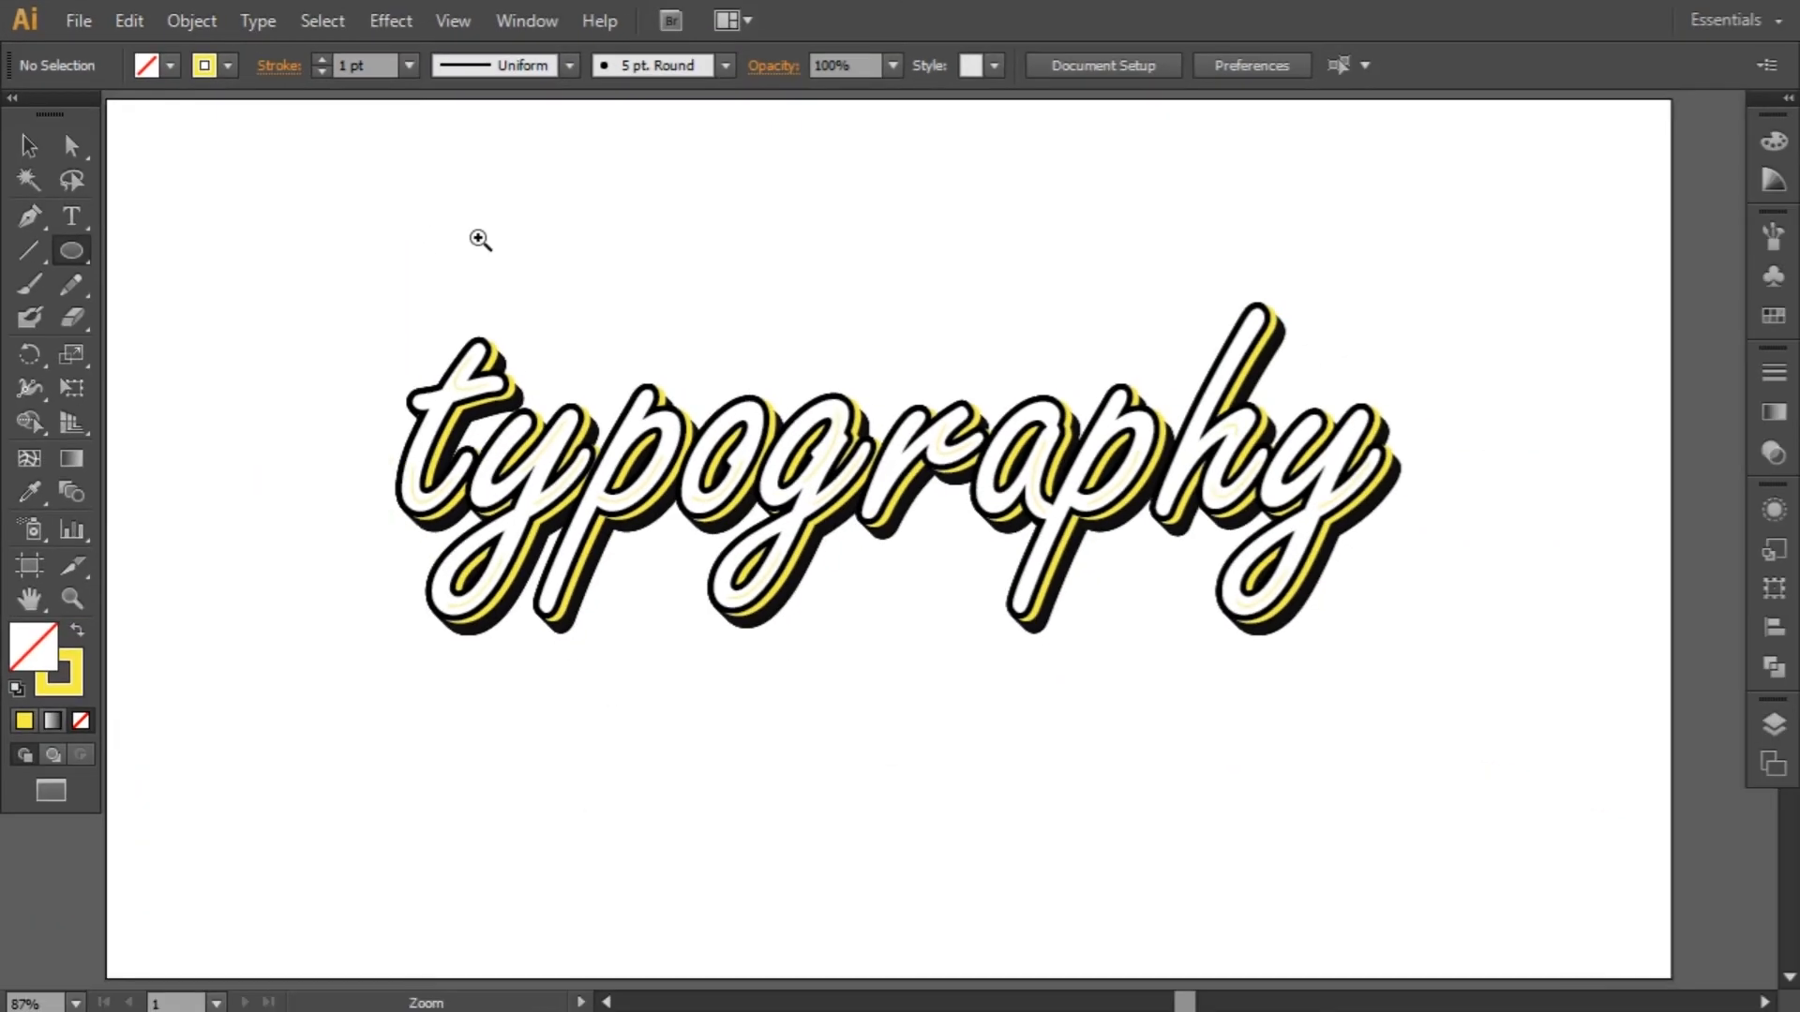
pyautogui.keyDown('ctrl'); pyautogui.click(481, 232); pyautogui.keyUp('ctrl')
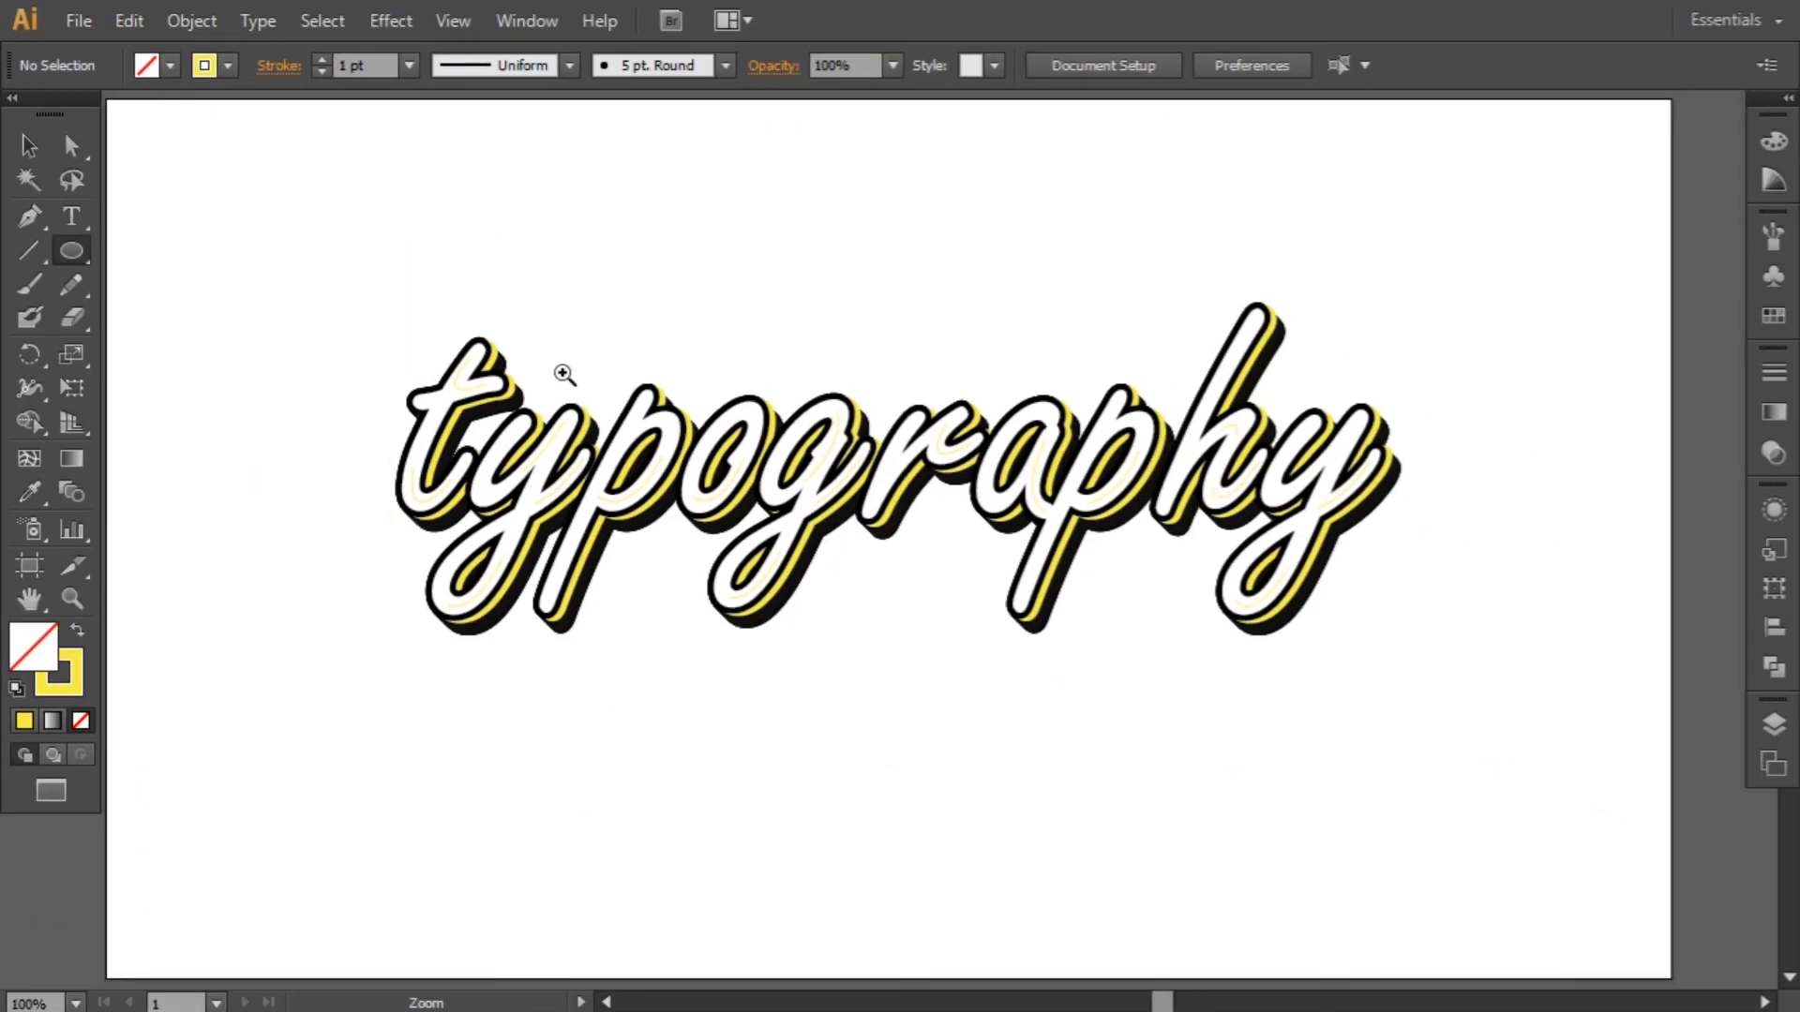
pyautogui.keyDown('ctrl'); pyautogui.click(593, 373); pyautogui.keyUp('ctrl')
pyautogui.moveTo(1023, 621); pyautogui.dragTo(302, 183)
pyautogui.press('d')
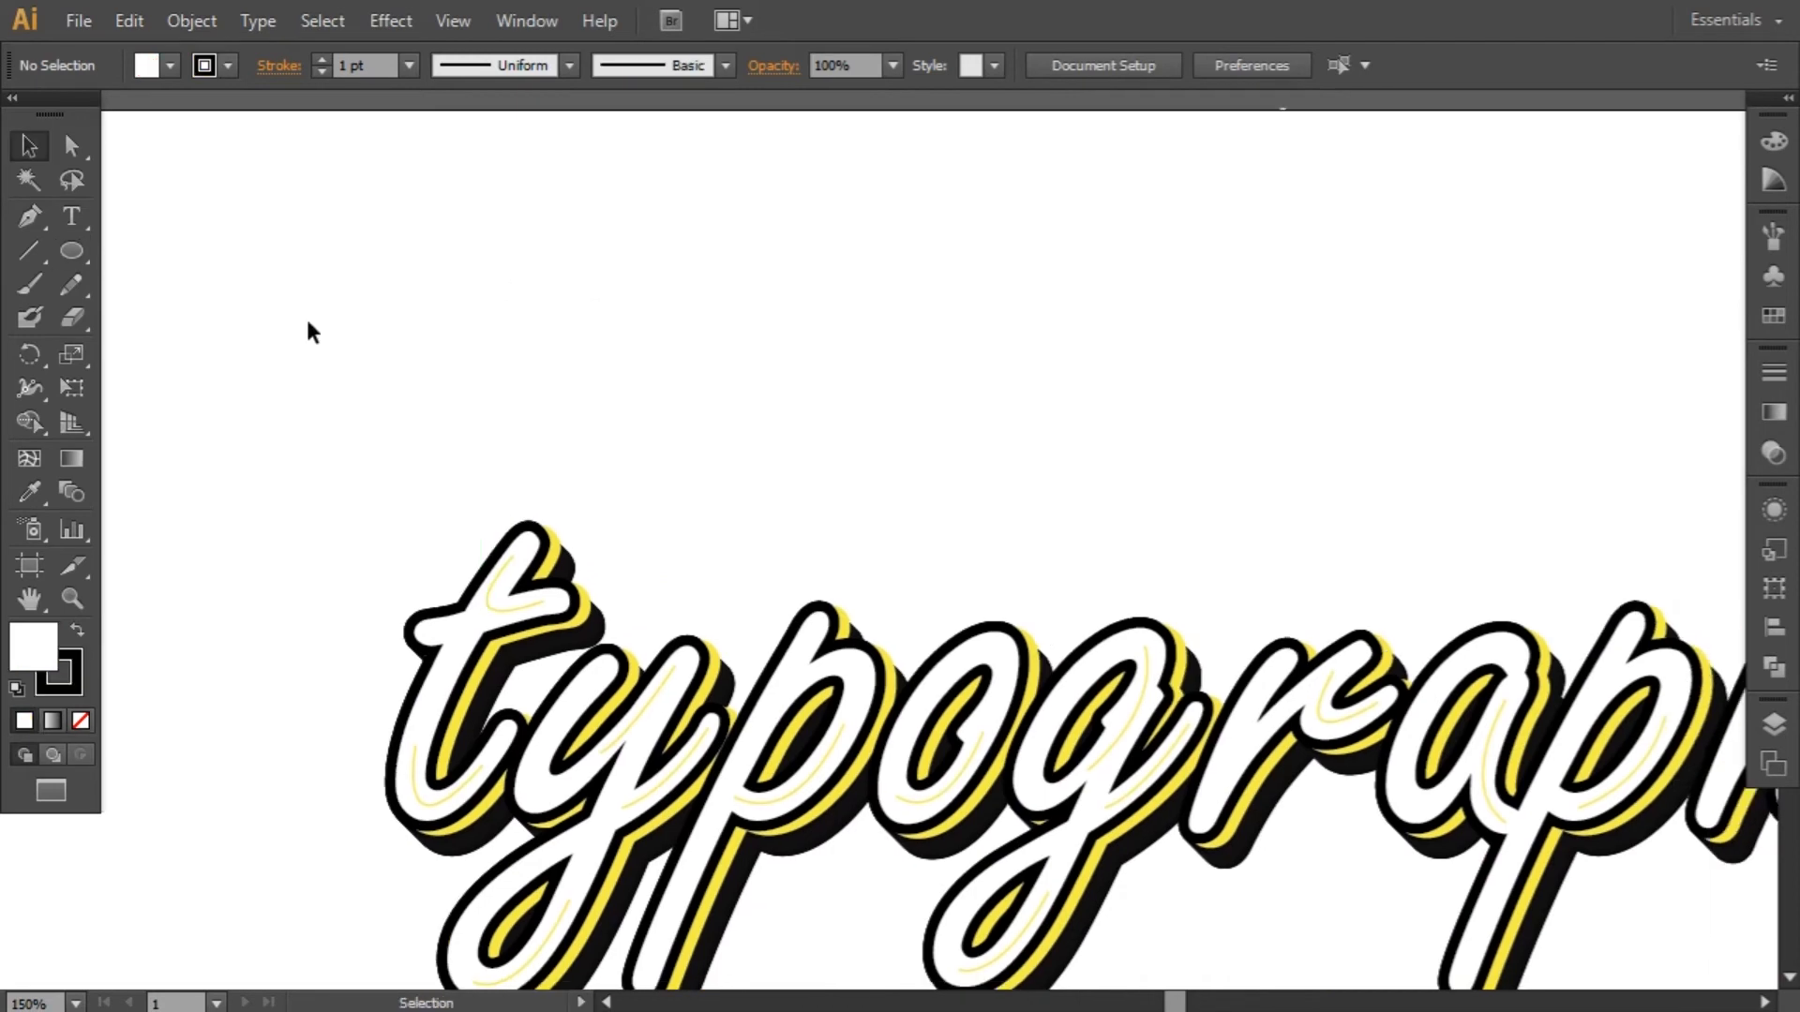
pyautogui.moveTo(373, 247); pyautogui.dragTo(719, 259)
pyautogui.click(29, 147)
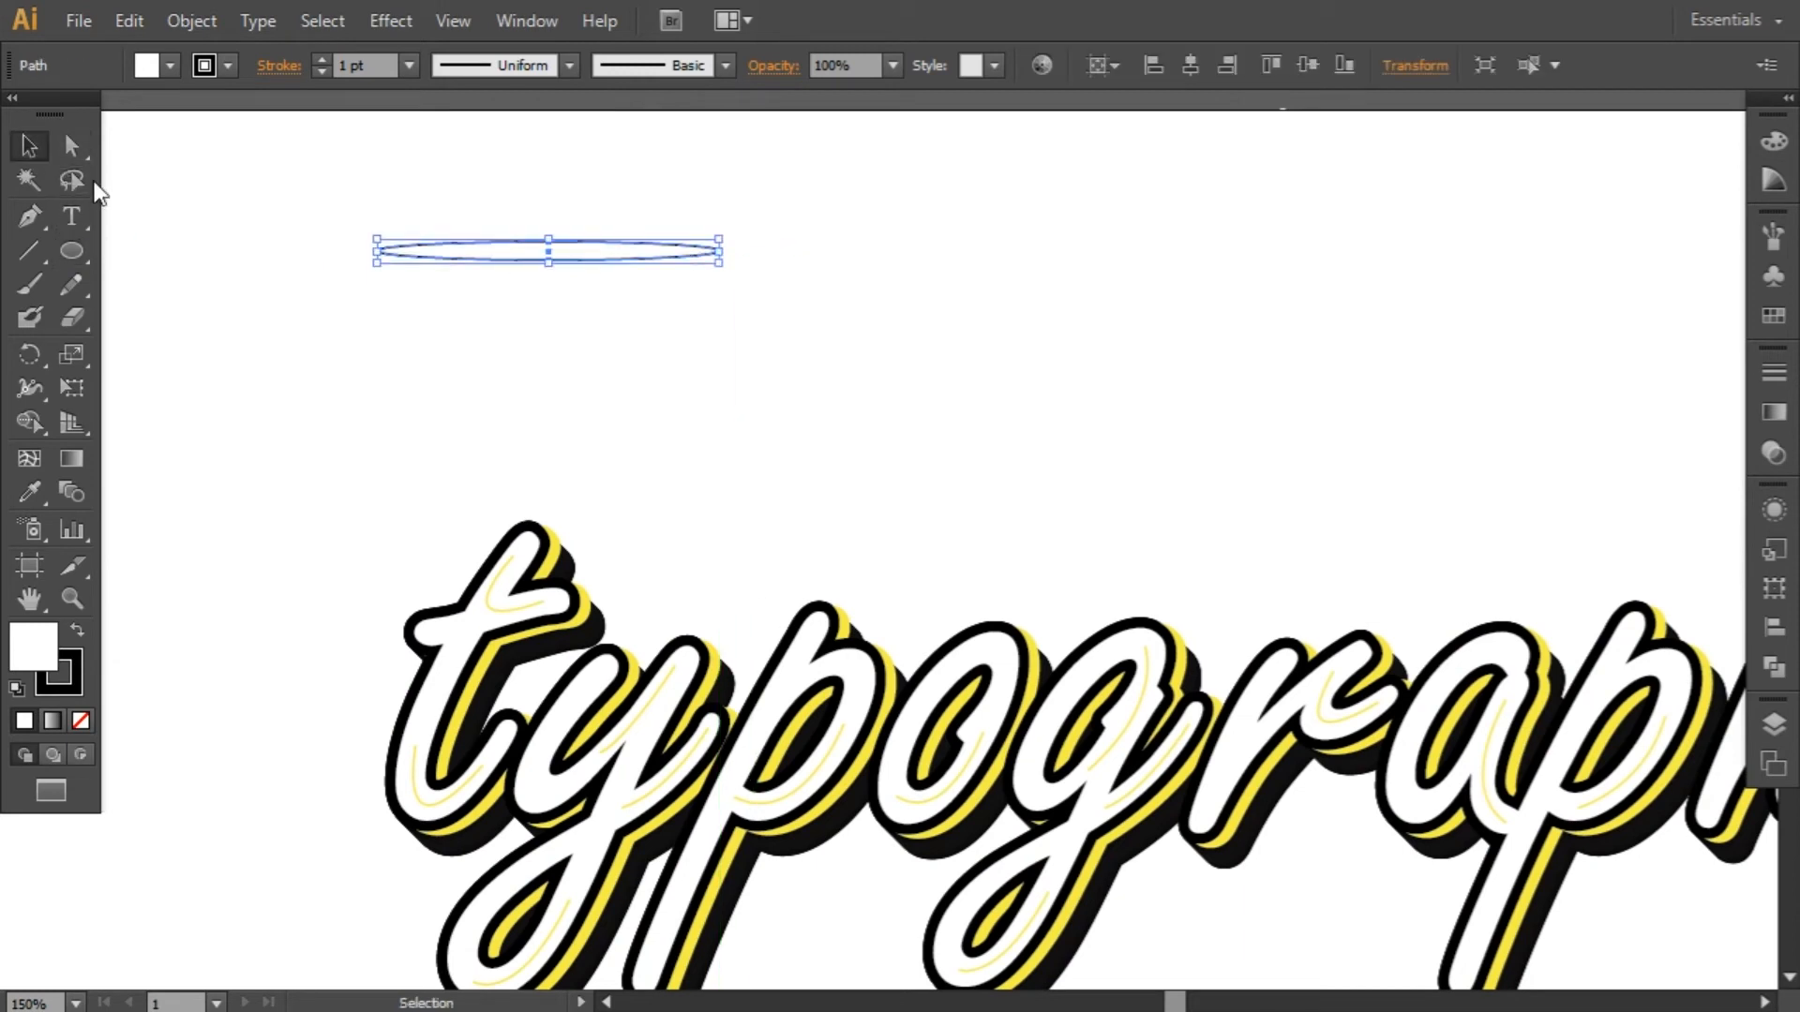
# Step: Remove the thin ellipse's outline and fill it with light red ff5555
pyautogui.press('a')
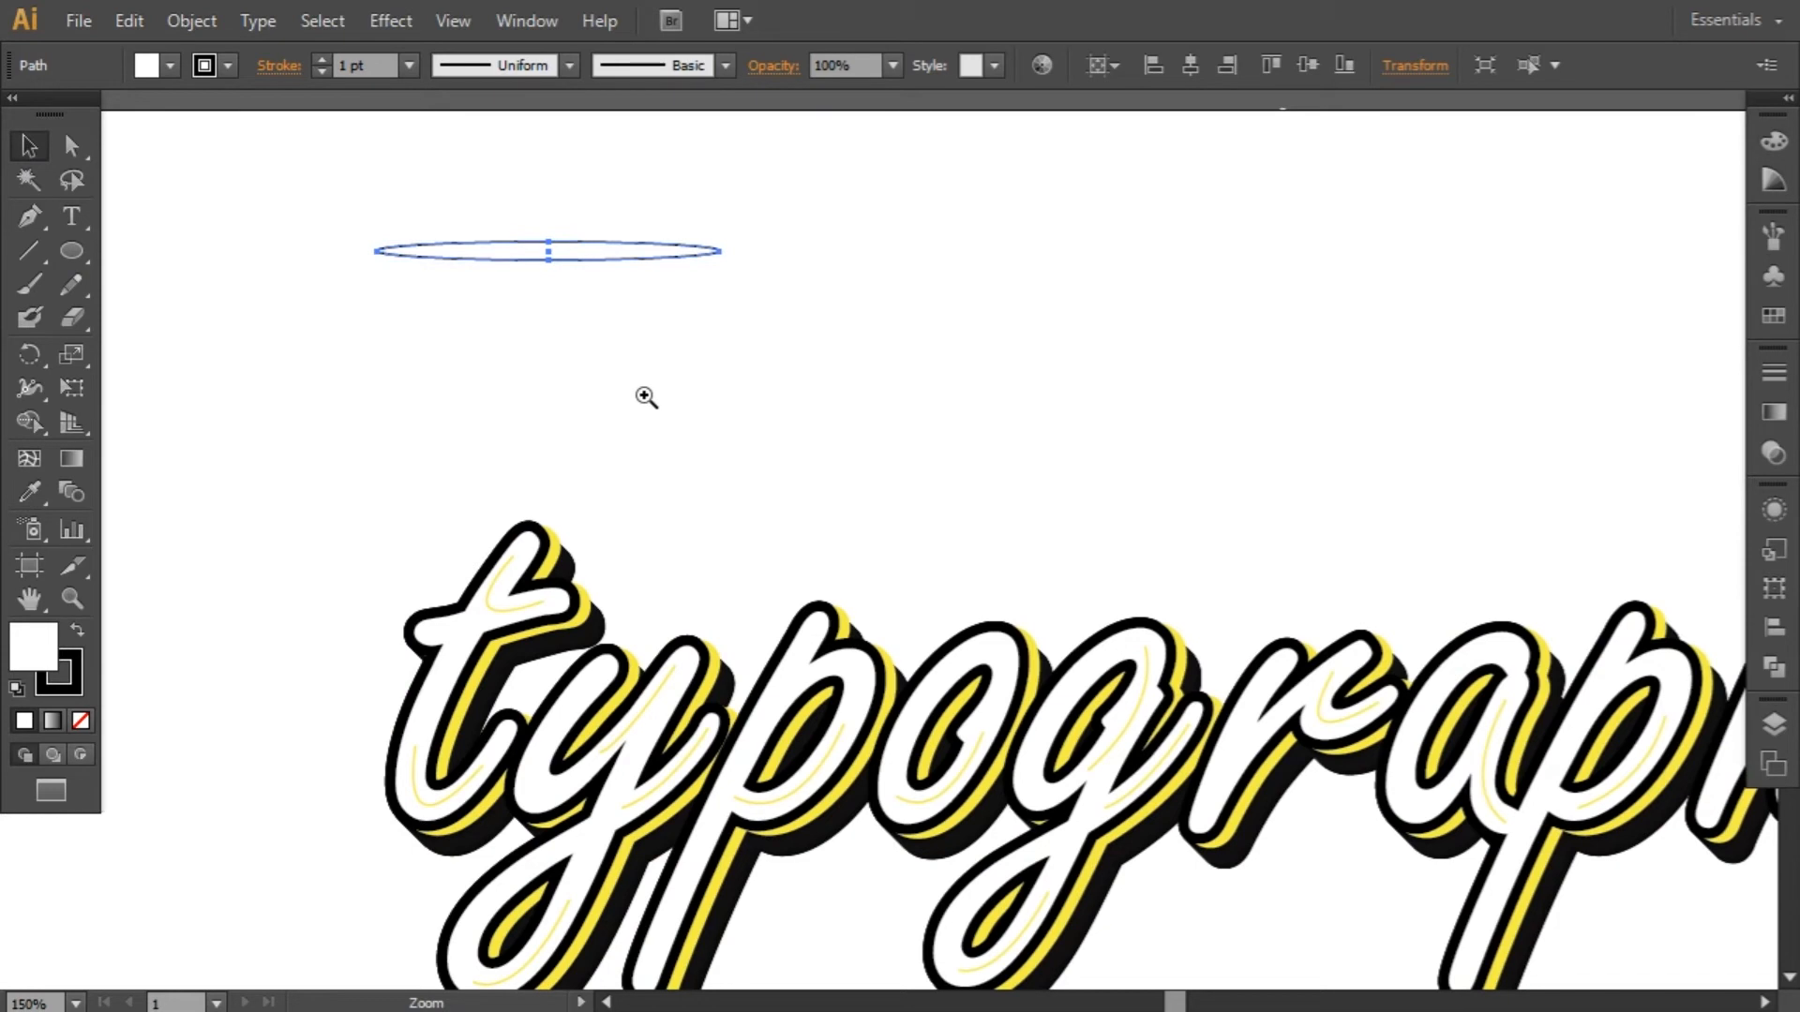
pyautogui.keyDown('ctrl'); pyautogui.click(644, 396); pyautogui.keyUp('ctrl')
pyautogui.keyDown('ctrl'); pyautogui.click(783, 495); pyautogui.keyUp('ctrl')
pyautogui.moveTo(863, 432); pyautogui.dragTo(795, 432)
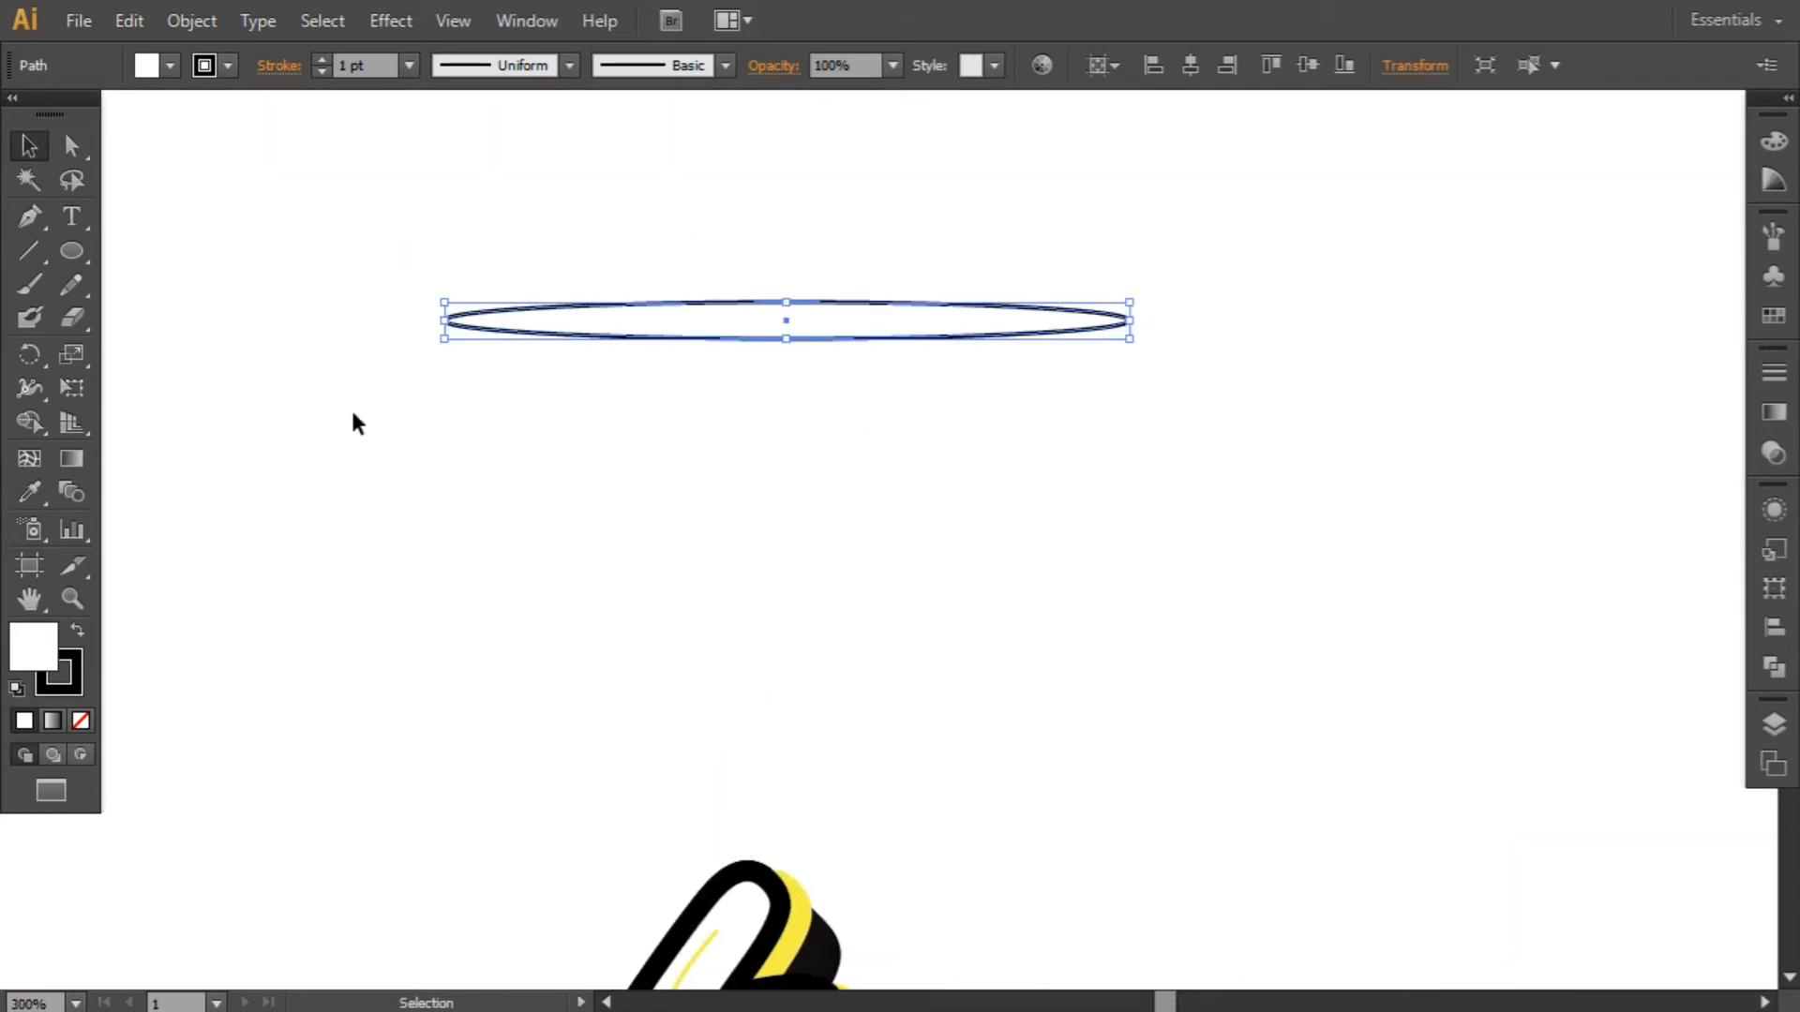
pyautogui.click(79, 635)
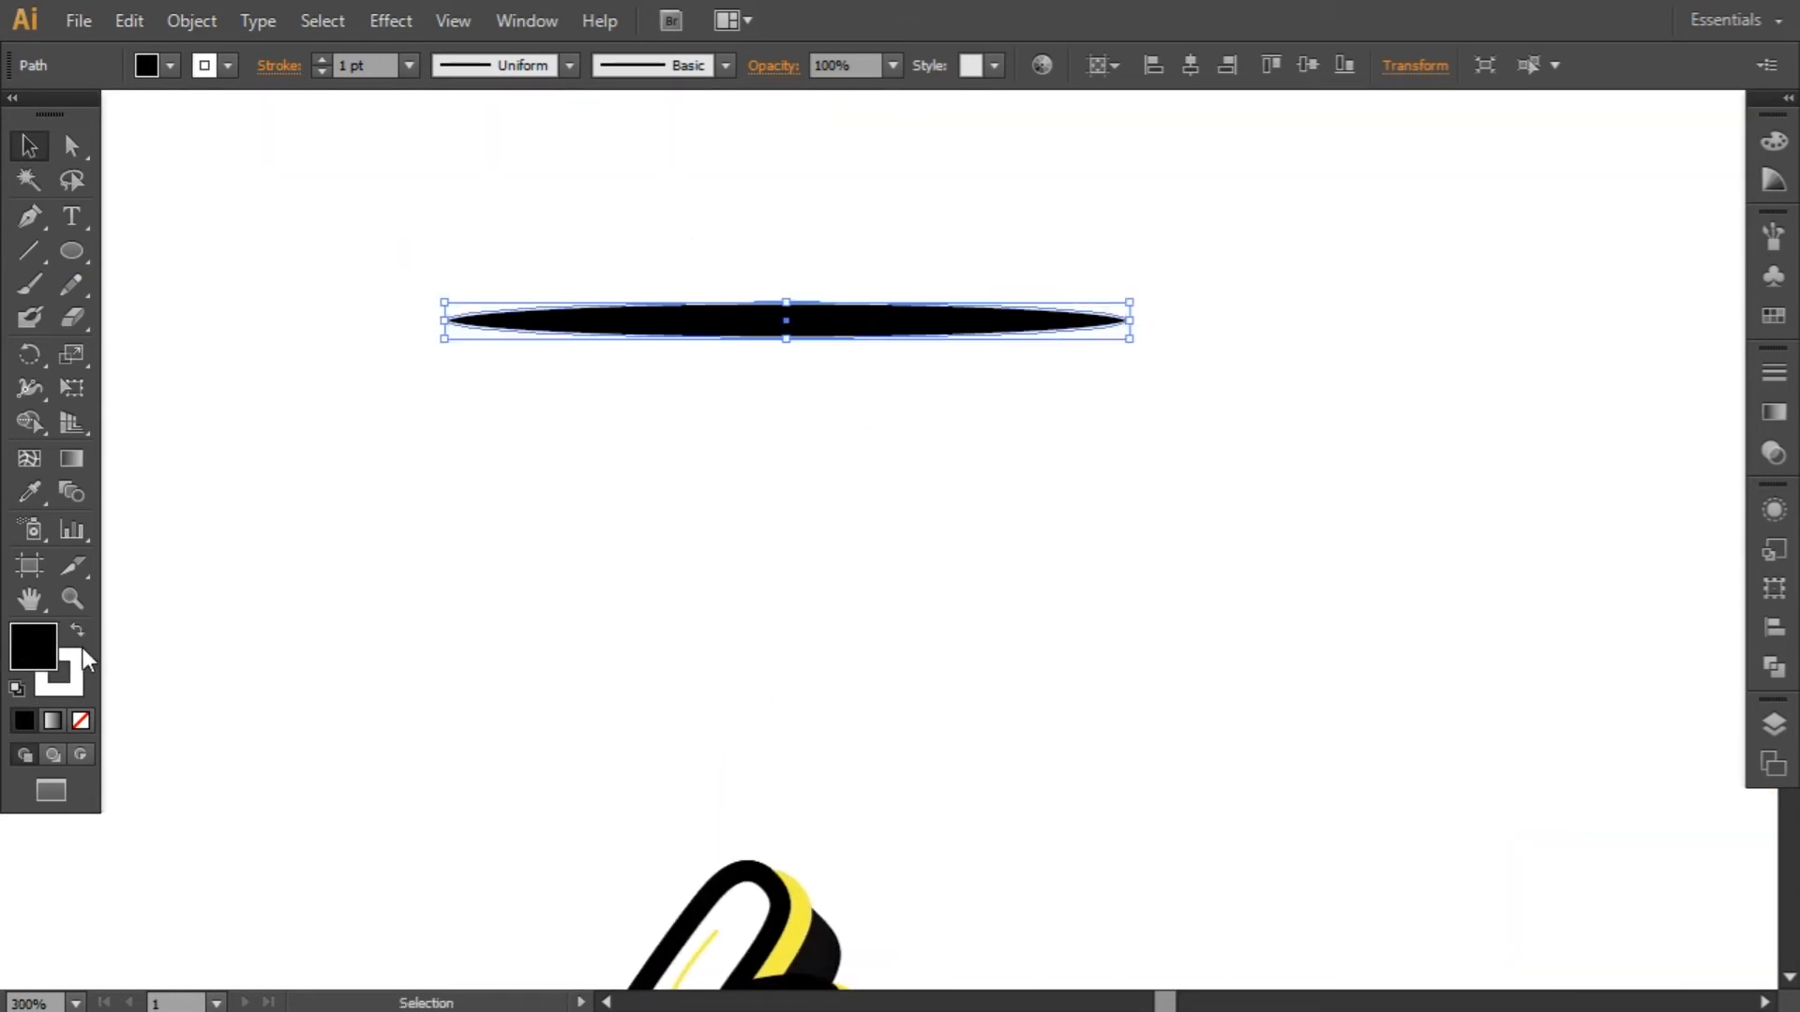
pyautogui.click(78, 725)
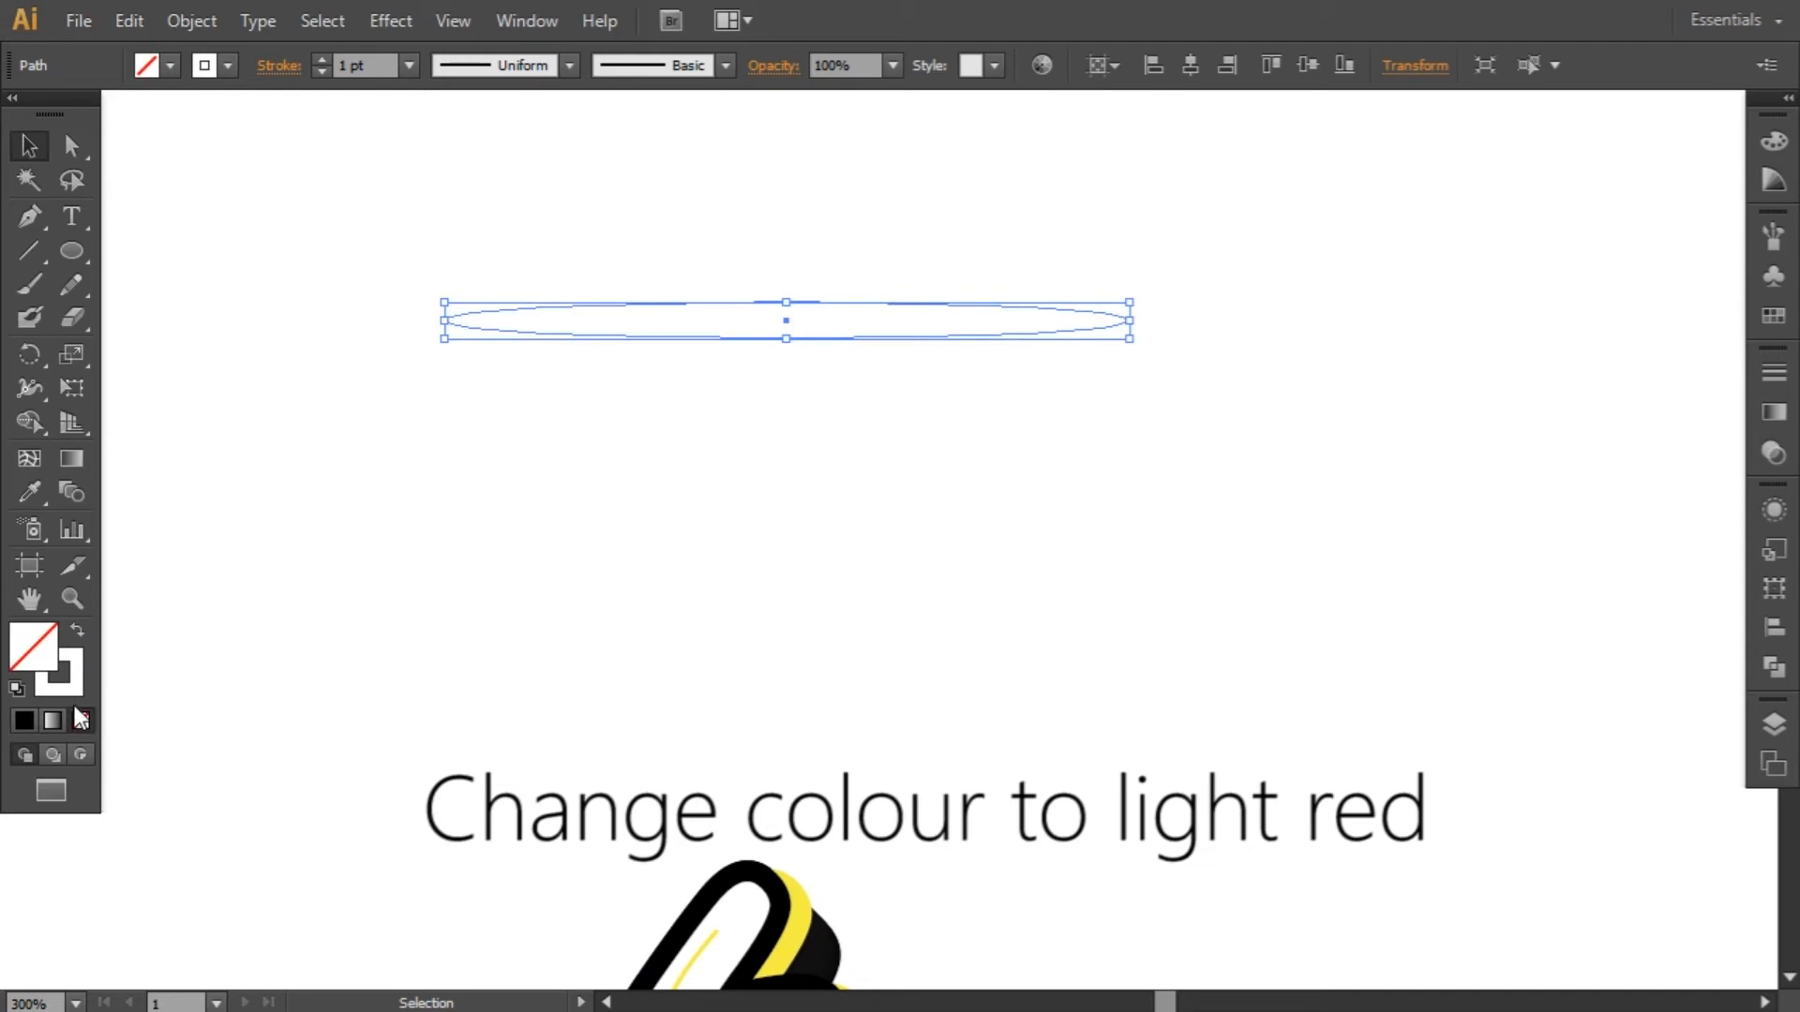
pyautogui.click(78, 630)
pyautogui.doubleClick(46, 654)
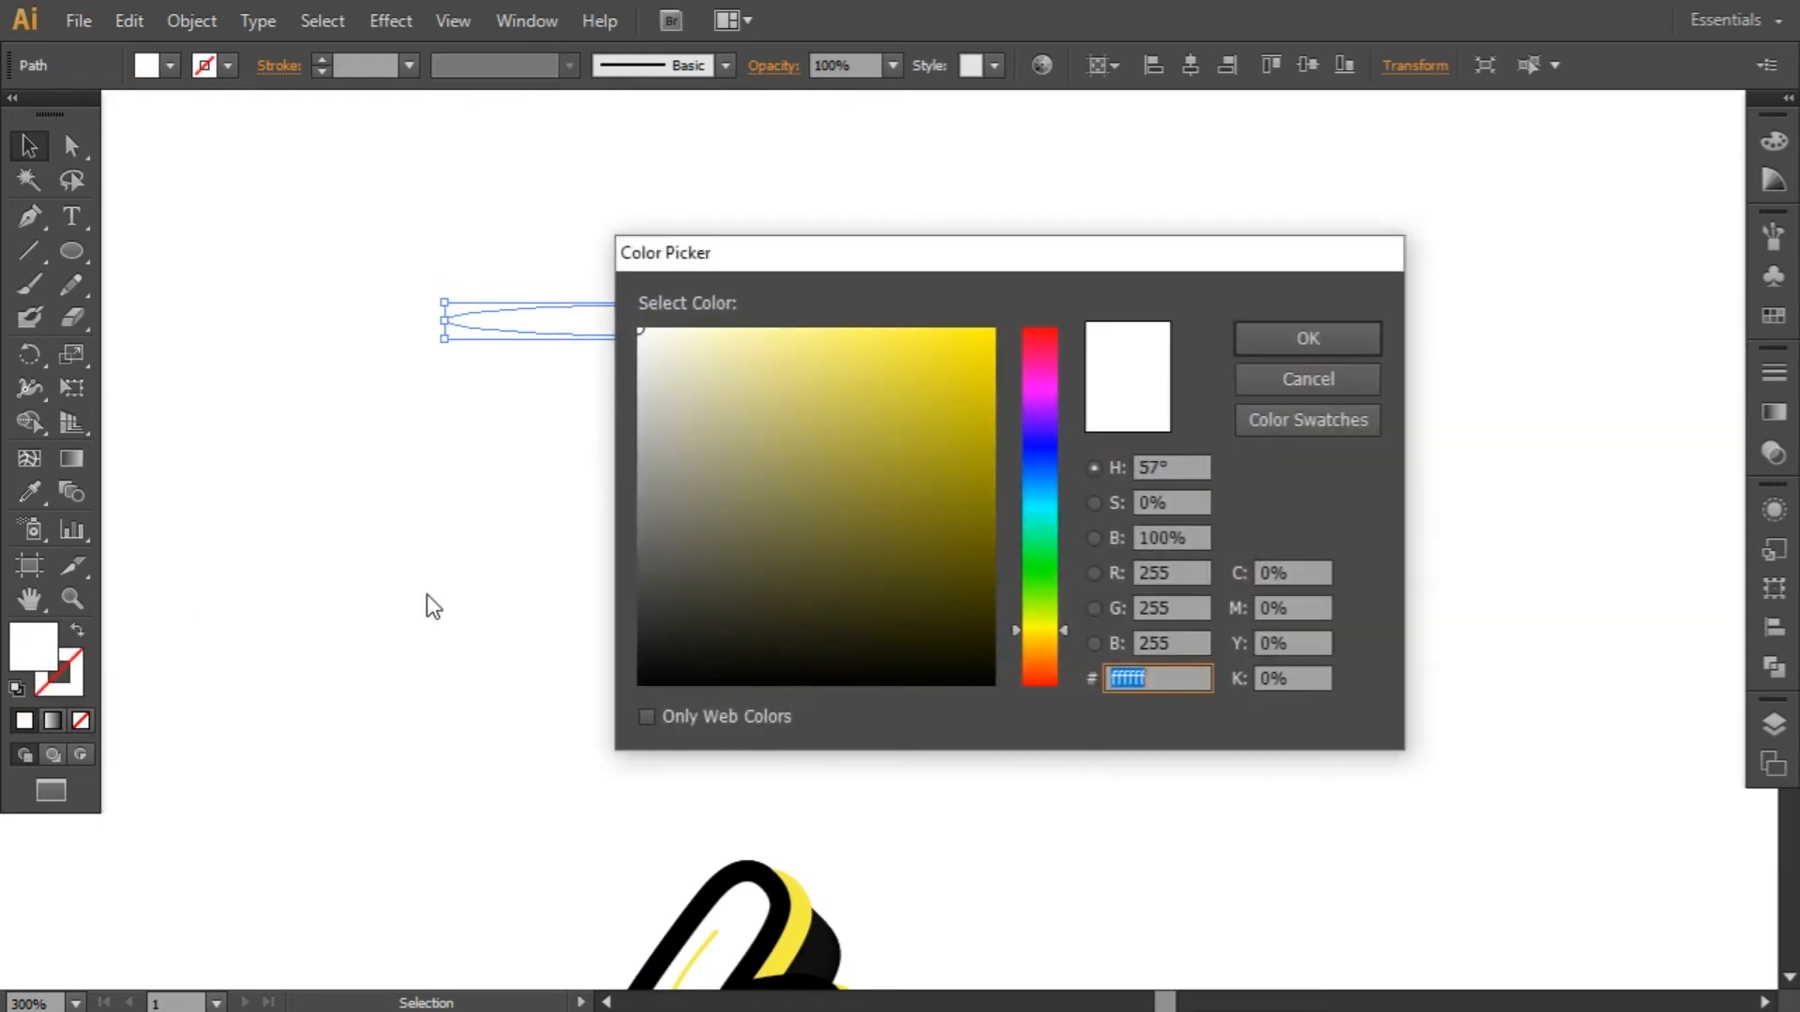
pyautogui.moveTo(1050, 634); pyautogui.dragTo(1061, 259)
pyautogui.moveTo(916, 354); pyautogui.dragTo(875, 323)
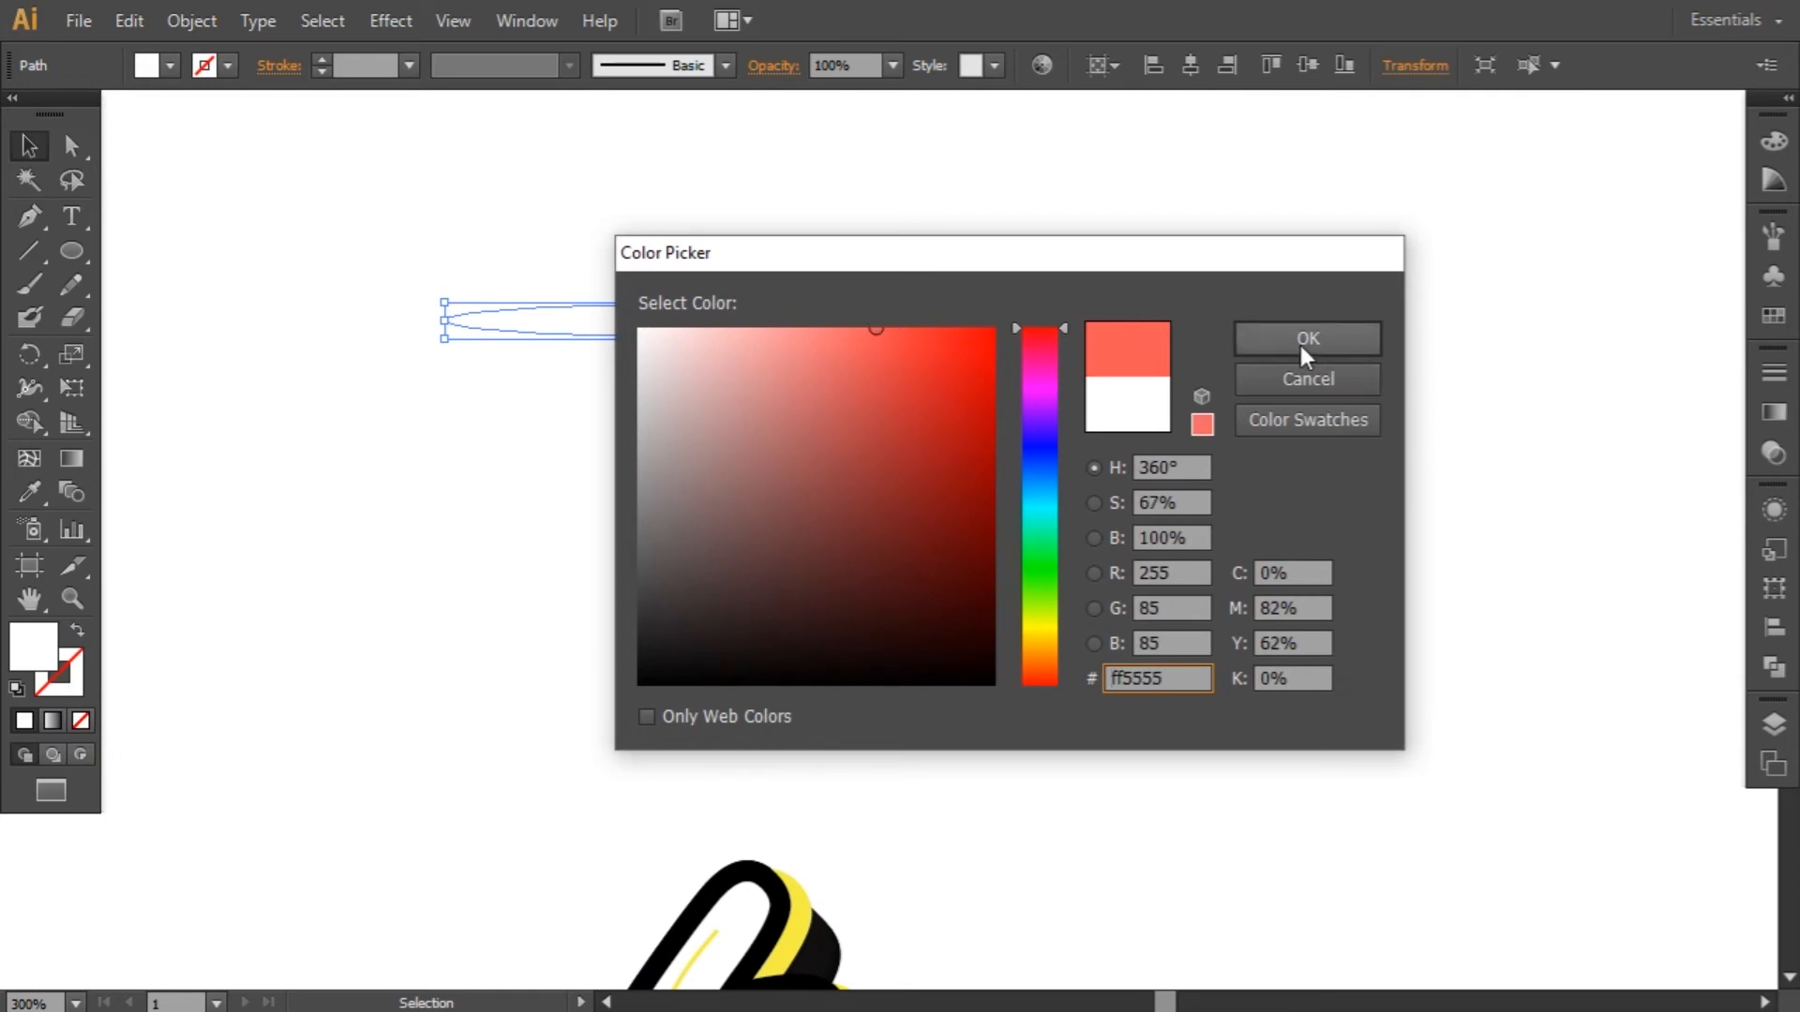
pyautogui.click(1305, 347)
# Step: Flatten the red ellipse further and shorten it evenly from both ends to about 120 px long
pyautogui.moveTo(792, 343); pyautogui.dragTo(788, 330)
pyautogui.moveTo(788, 330); pyautogui.dragTo(792, 325)
pyautogui.click(837, 391)
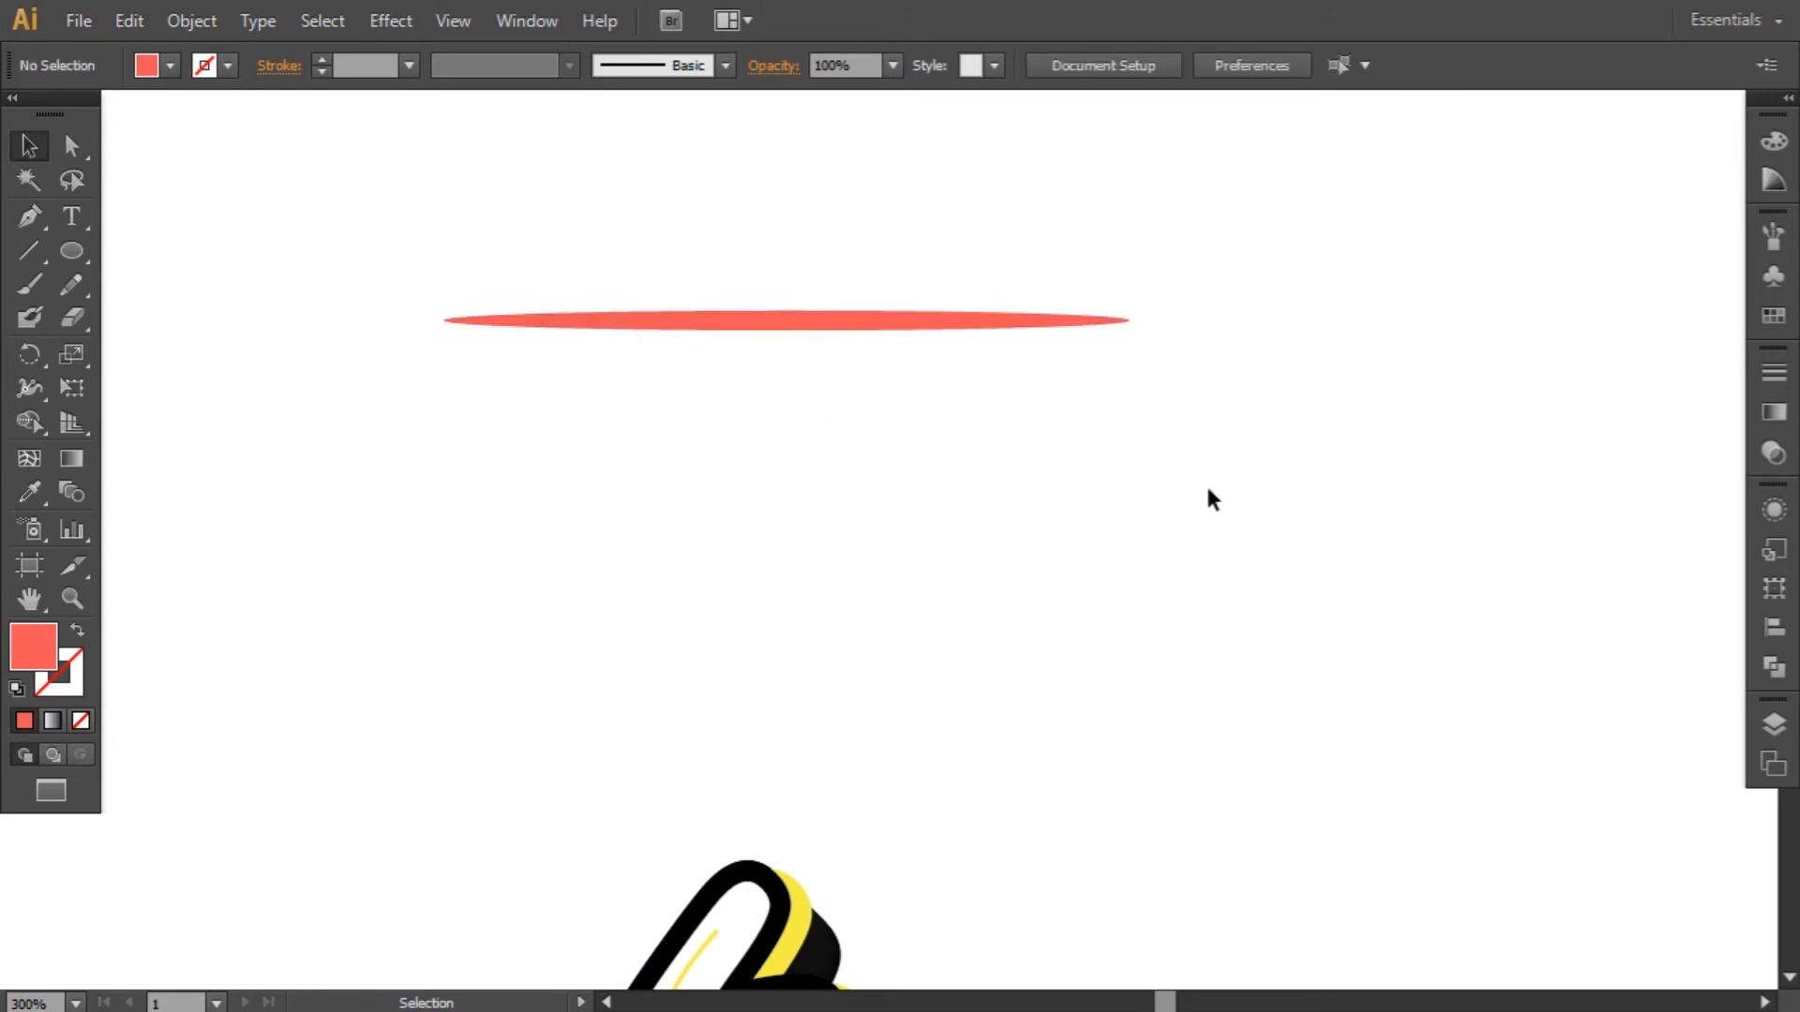
pyautogui.keyDown('ctrl'); pyautogui.keyDown('alt'); pyautogui.click(1056, 503); pyautogui.keyUp('alt'); pyautogui.keyUp('ctrl')
pyautogui.keyDown('ctrl'); pyautogui.keyDown('alt'); pyautogui.click(984, 559); pyautogui.keyUp('alt'); pyautogui.keyUp('ctrl')
pyautogui.moveTo(956, 638); pyautogui.dragTo(863, 436)
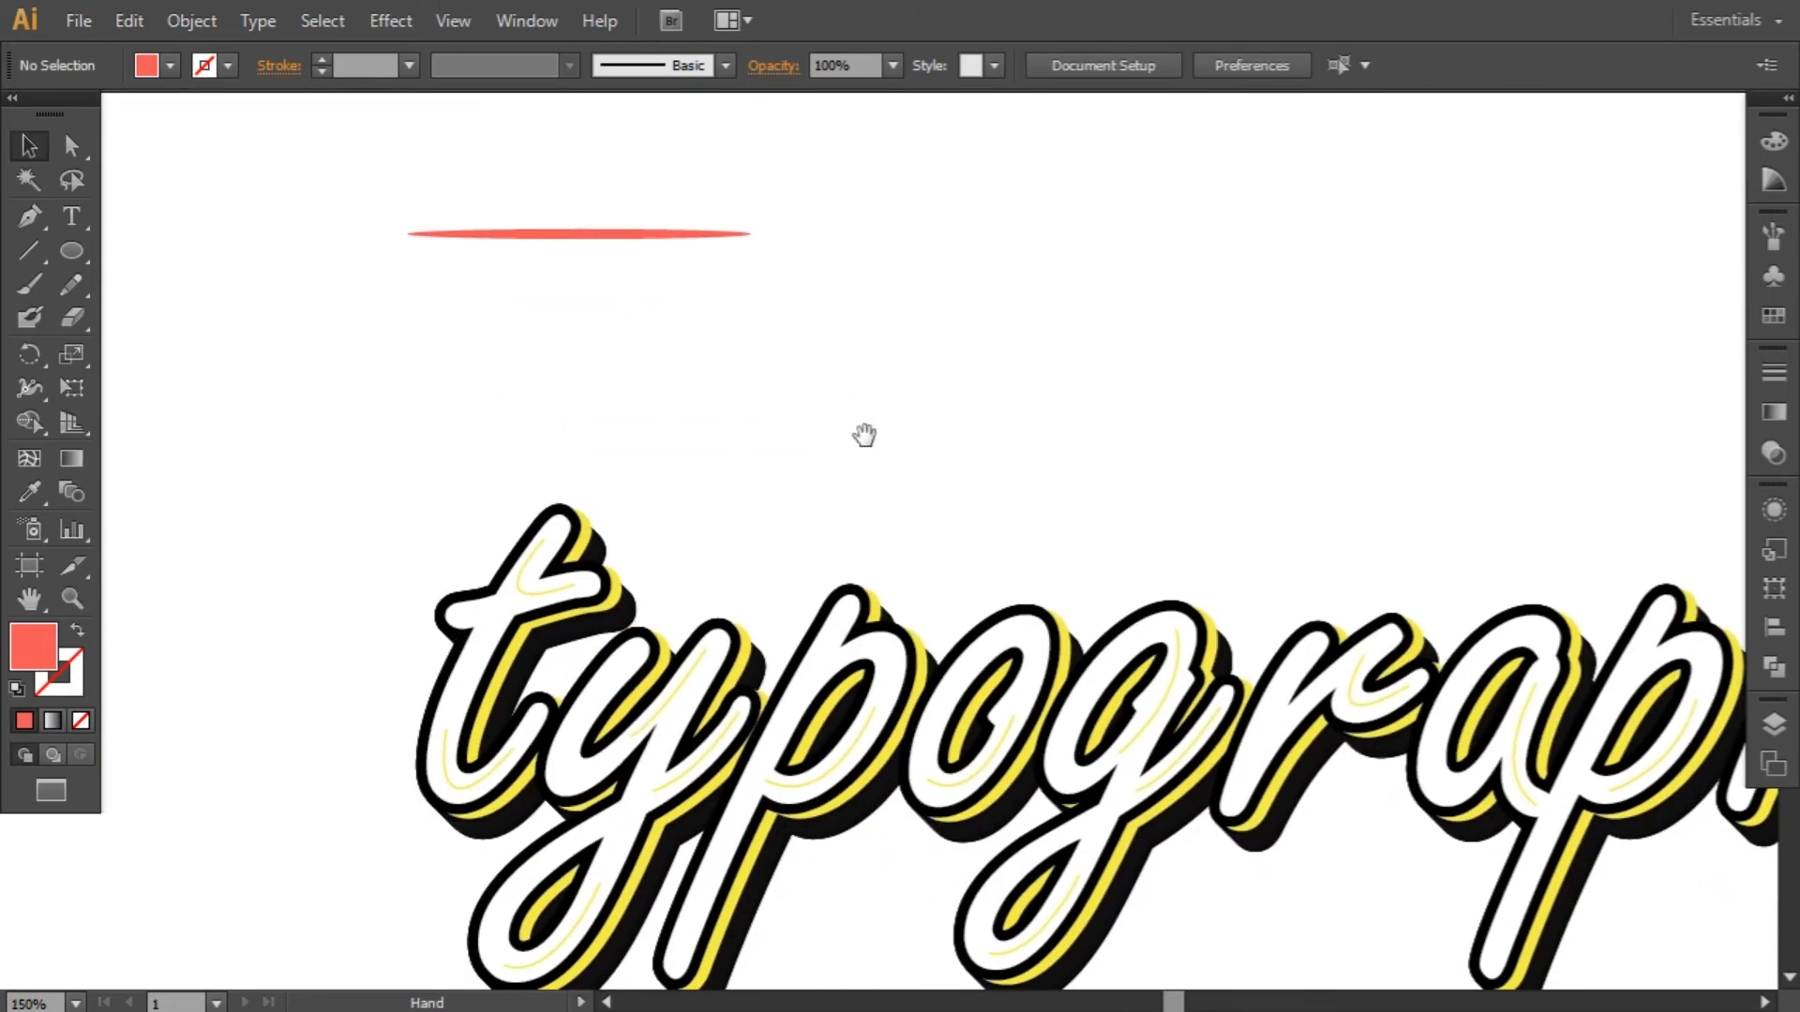
pyautogui.moveTo(601, 193); pyautogui.dragTo(670, 295)
pyautogui.moveTo(751, 235); pyautogui.dragTo(656, 268)
pyautogui.click(791, 301)
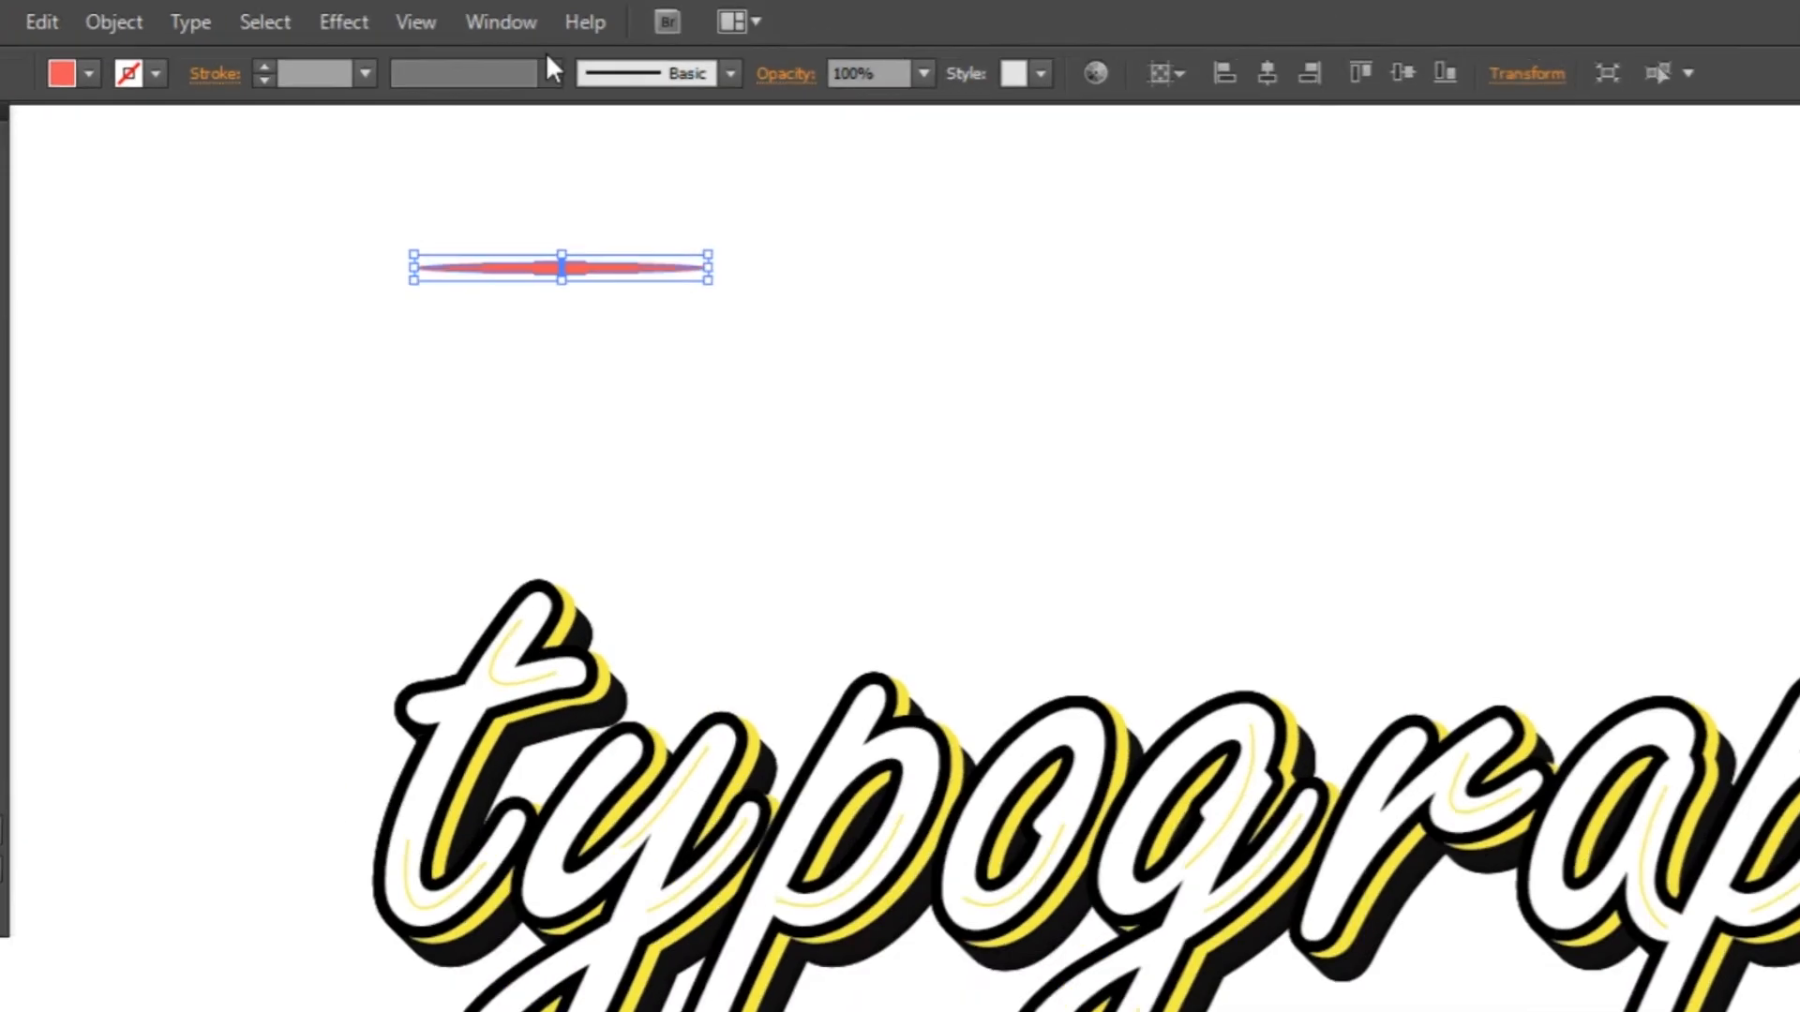
# Step: Create a new Art Brush from the red ellipse with the default brush options
pyautogui.click(527, 20)
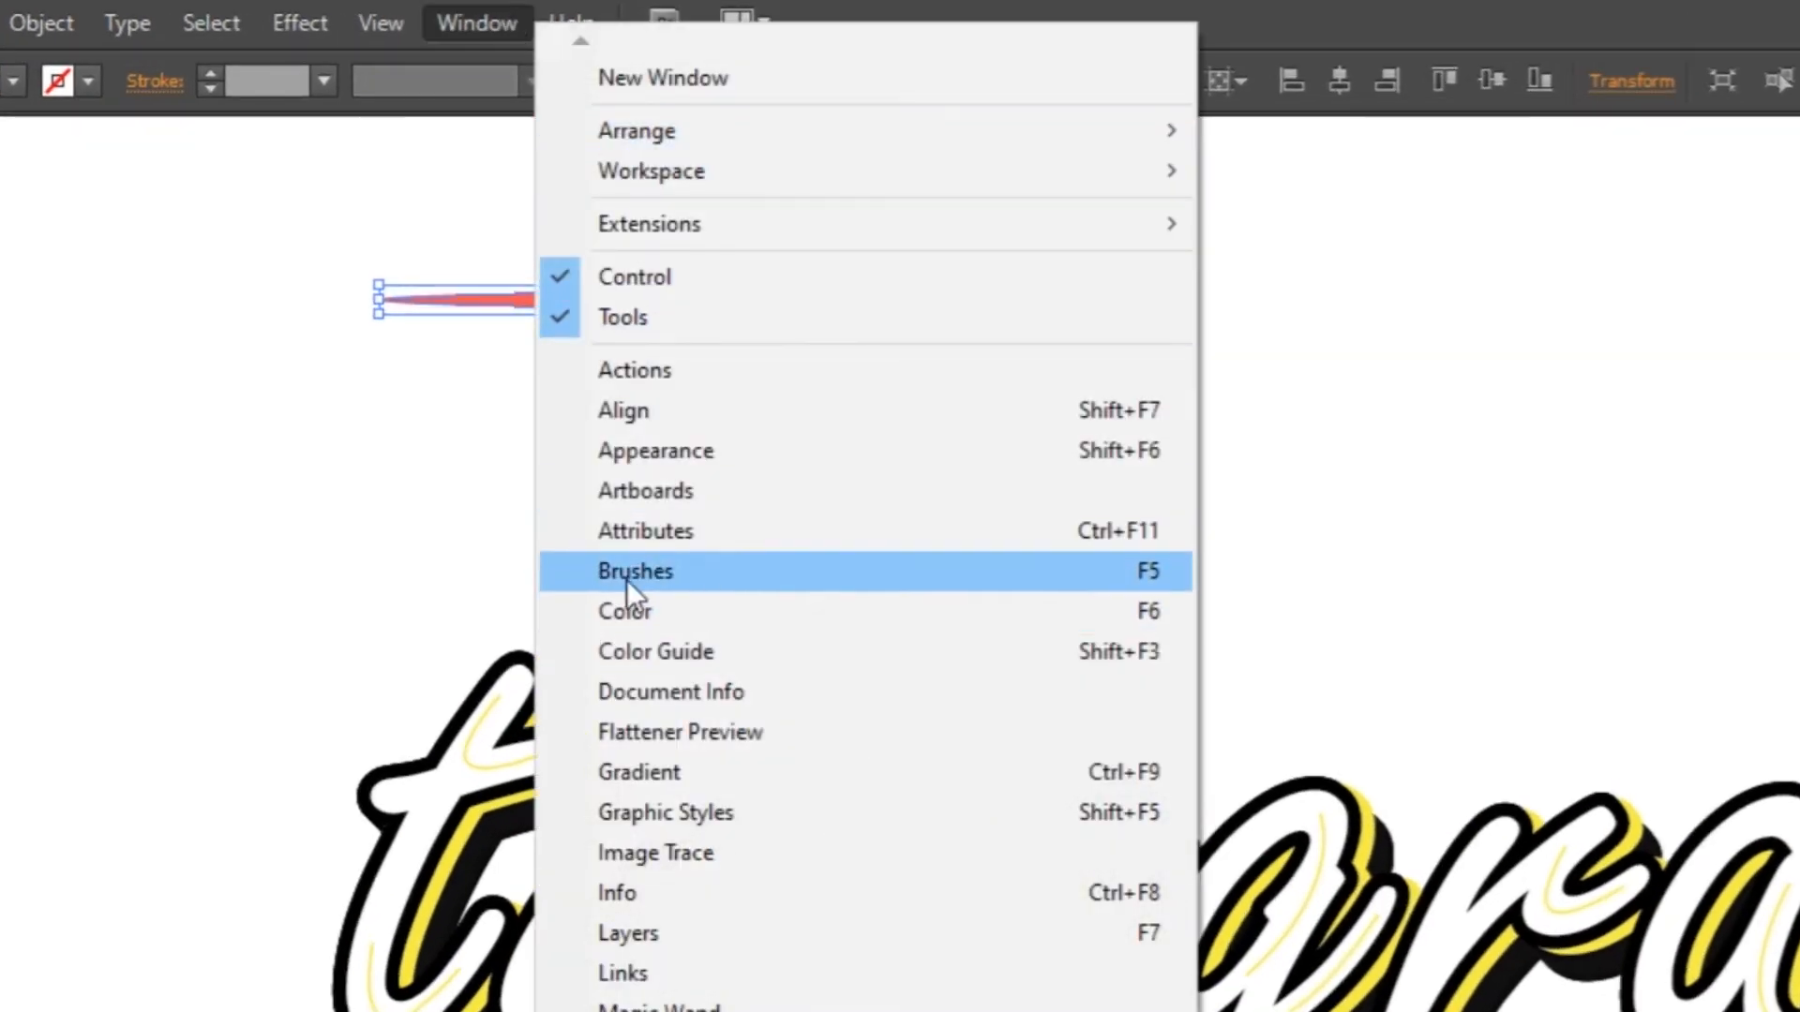
pyautogui.click(661, 574)
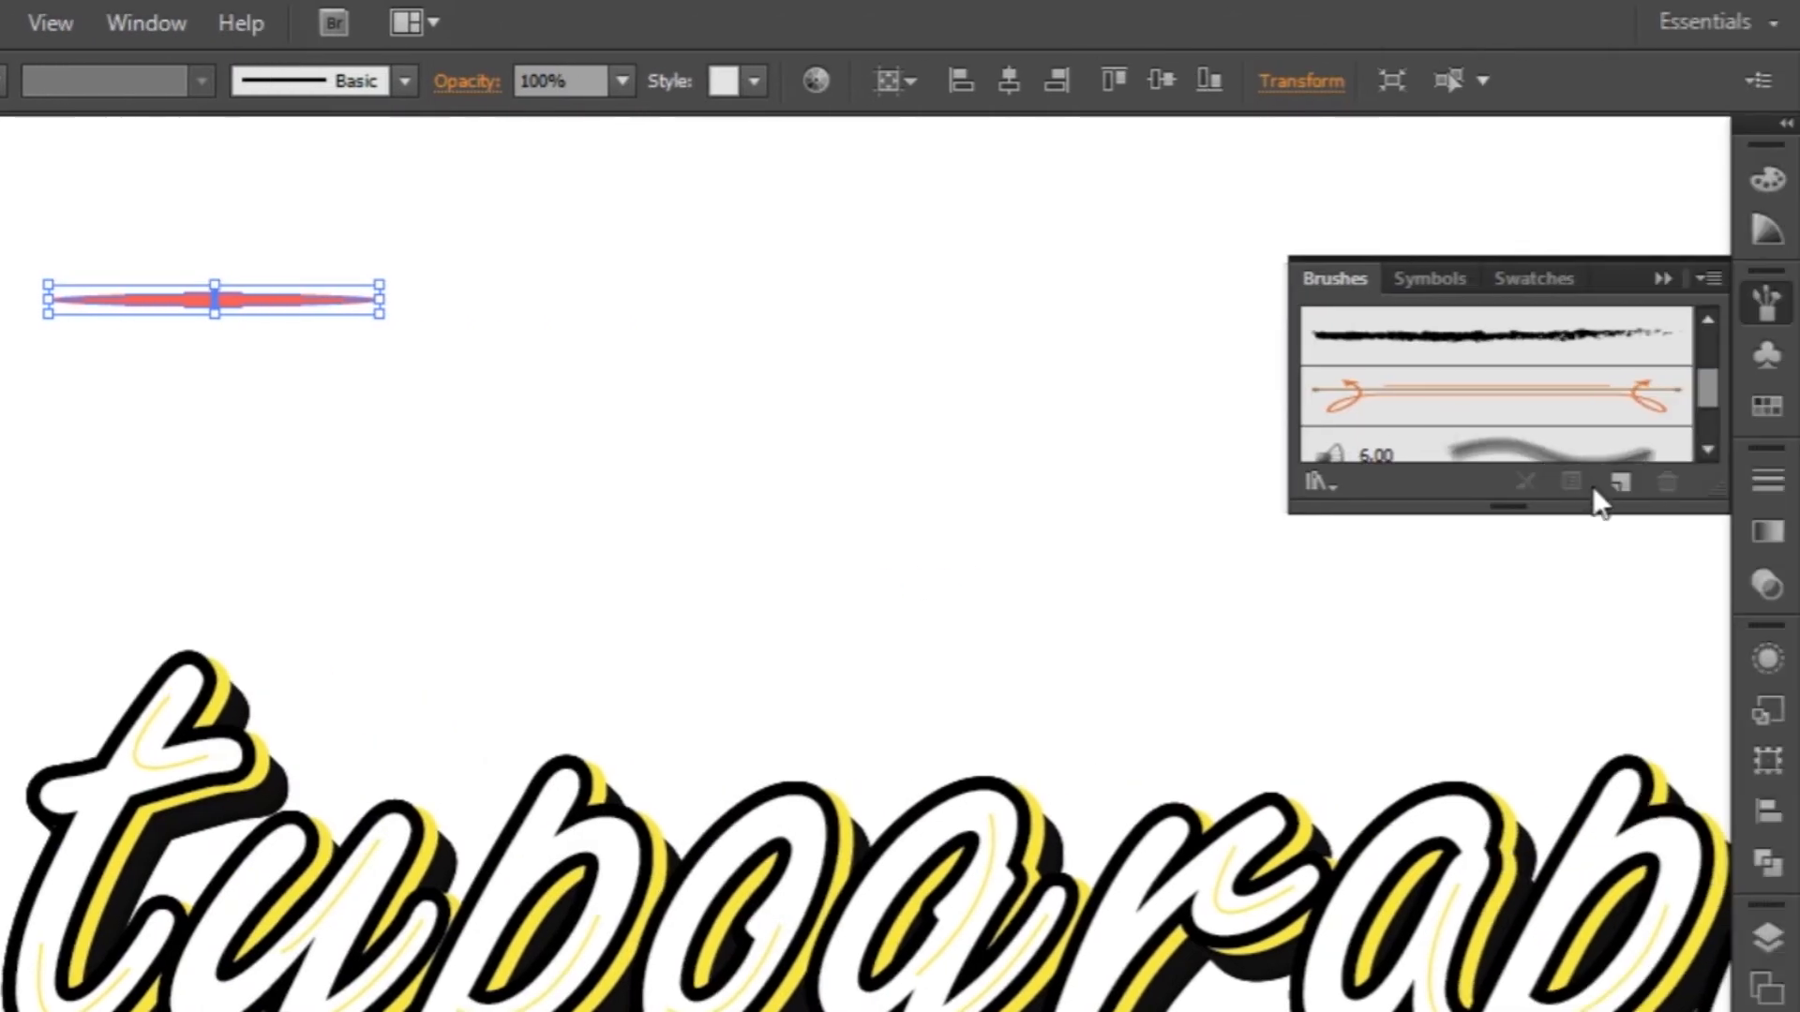
pyautogui.click(1614, 483)
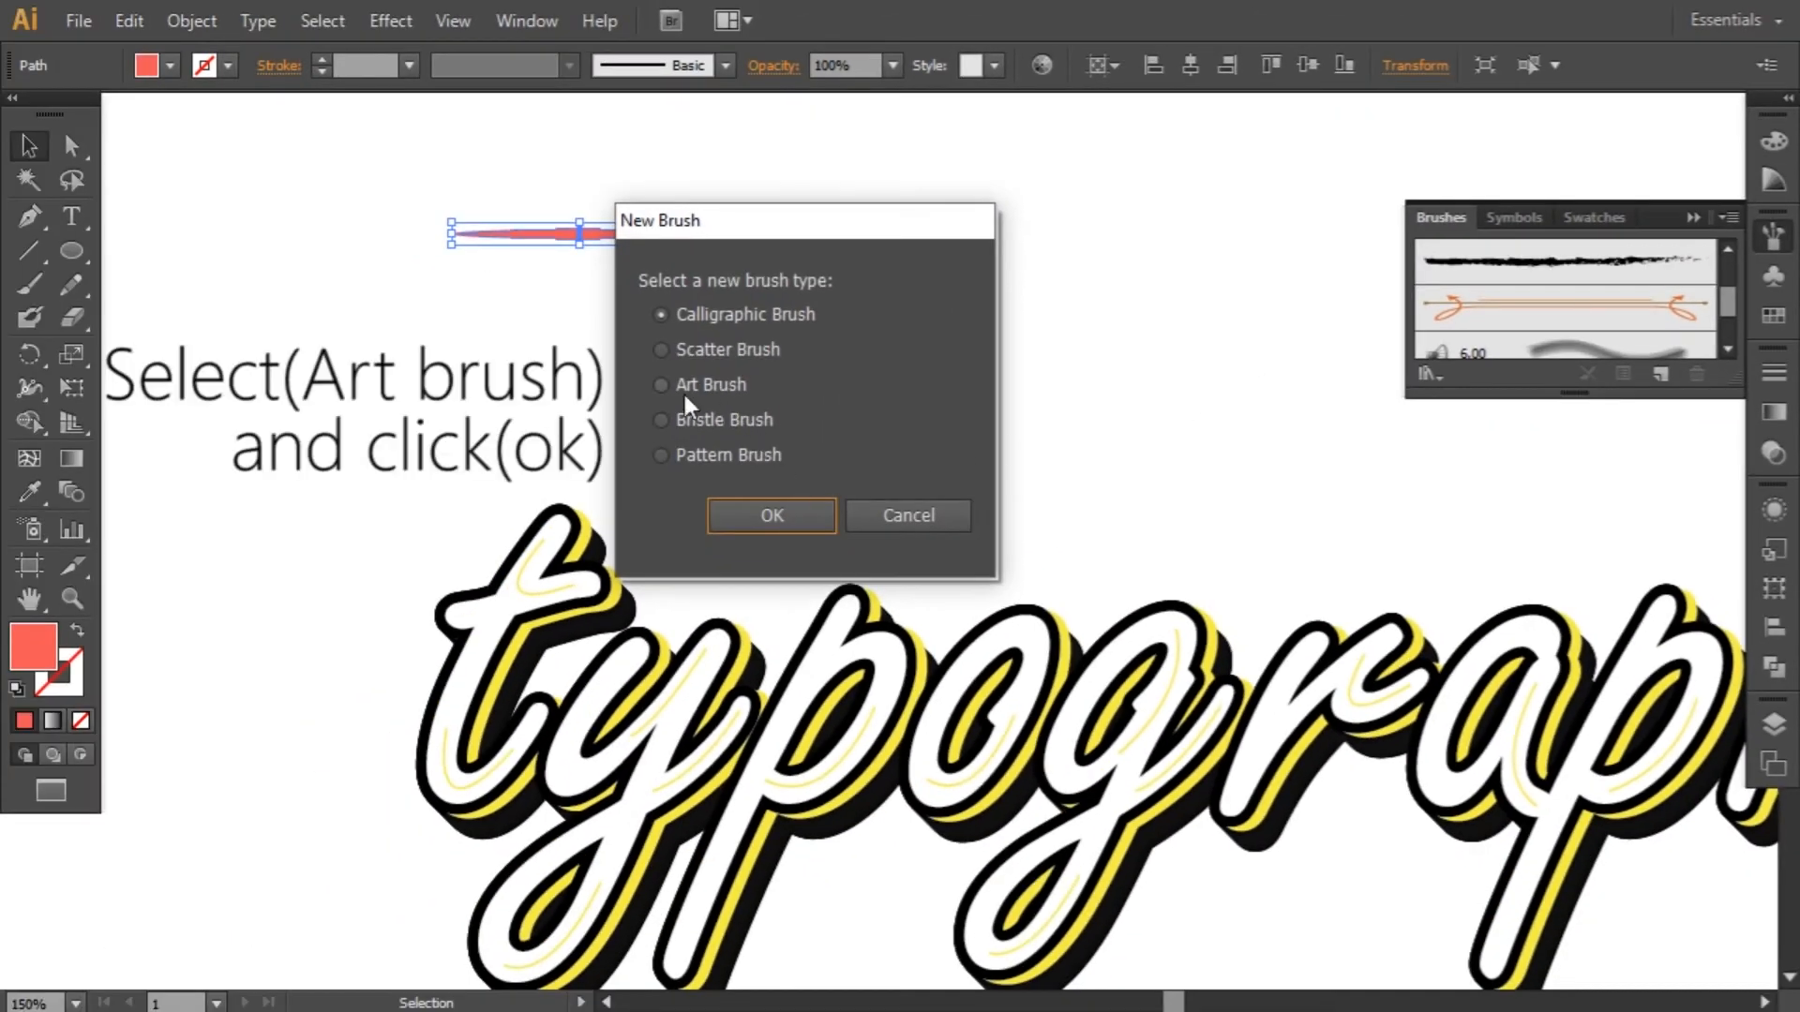
pyautogui.click(738, 391)
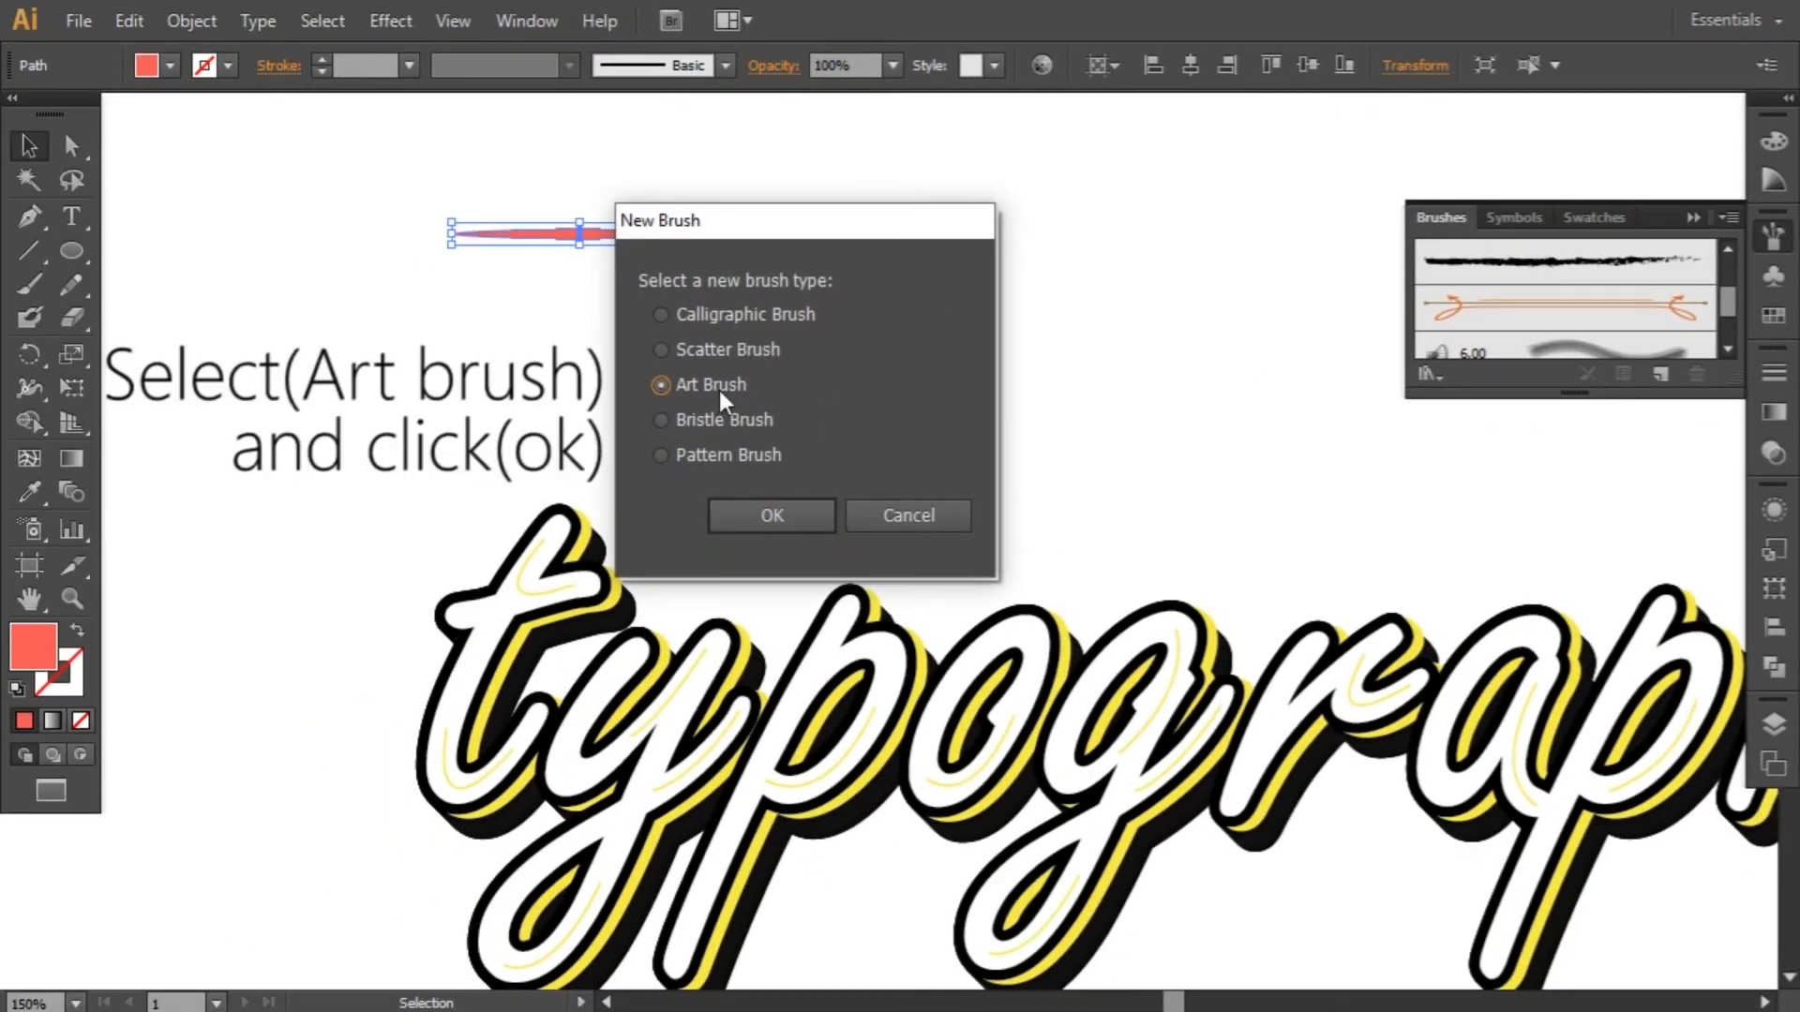
pyautogui.click(773, 515)
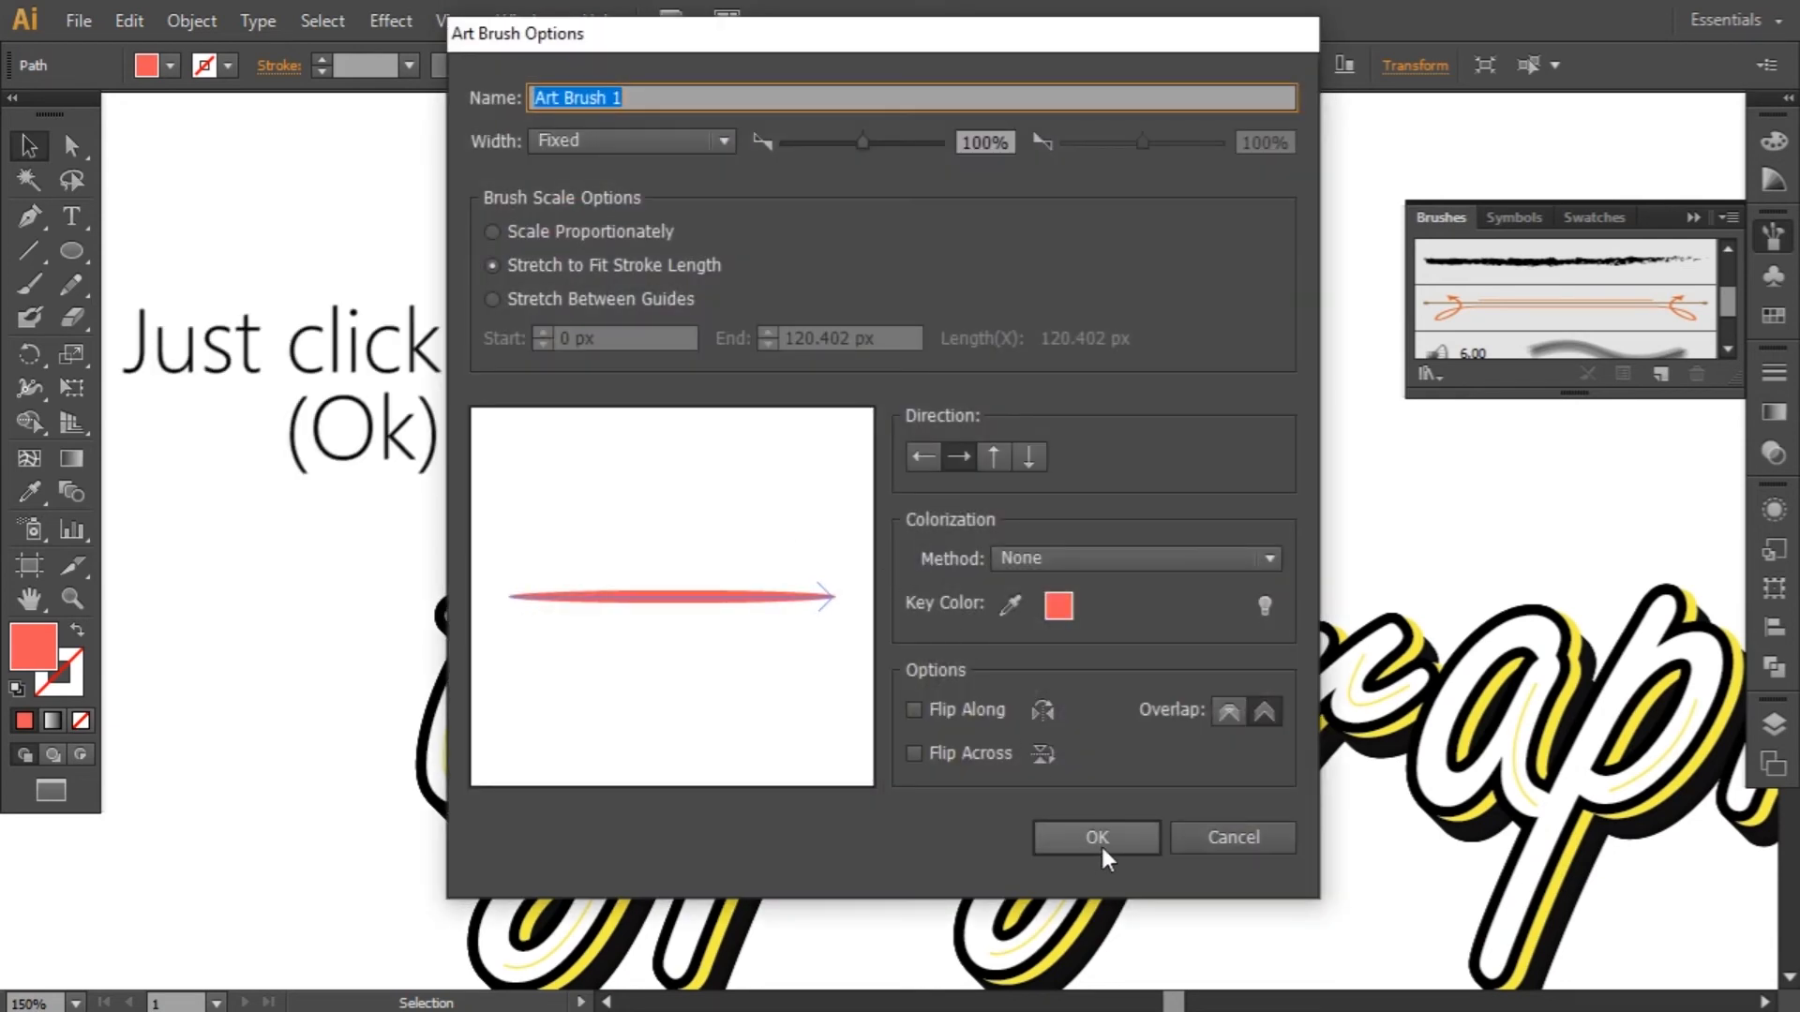
pyautogui.click(1114, 841)
pyautogui.click(909, 414)
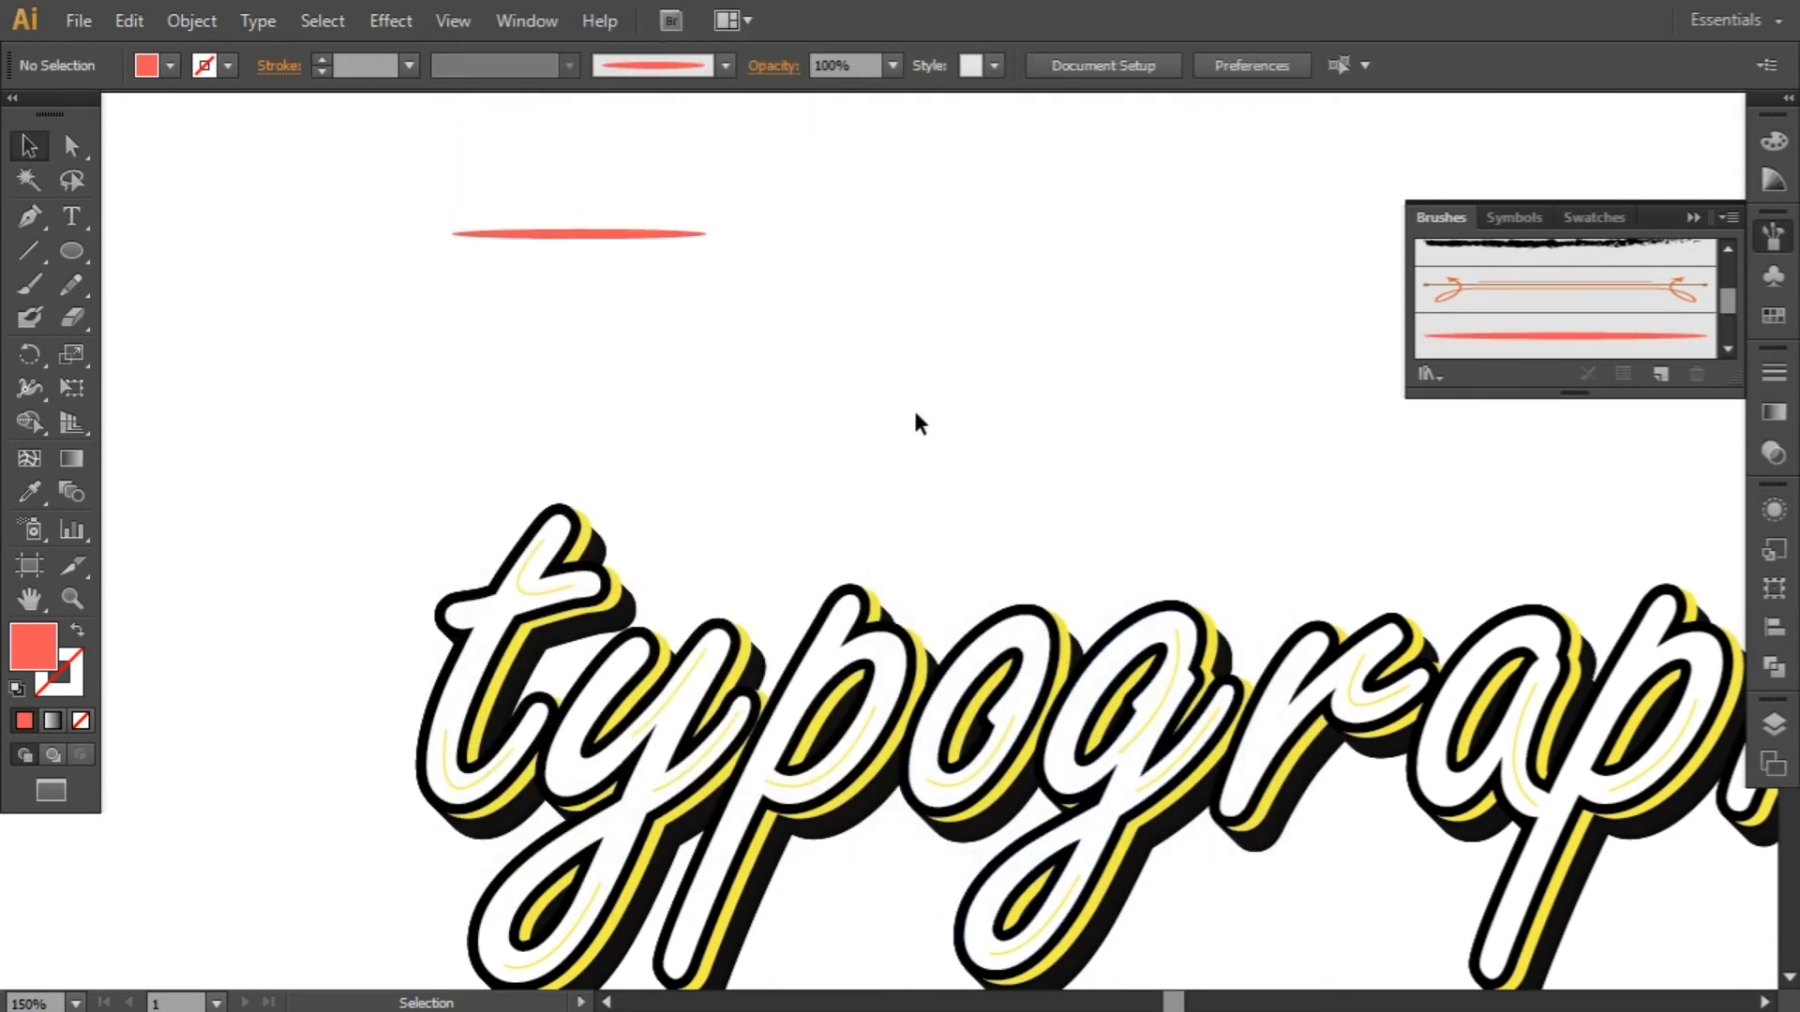
# Step: Select all the yellow highlight lines in the lettering, without the letter shapes, and apply the red ellipse art brush to them
pyautogui.keyDown('ctrl'); pyautogui.keyDown('alt'); pyautogui.click(975, 649); pyautogui.keyUp('alt'); pyautogui.keyUp('ctrl')
pyautogui.moveTo(975, 642); pyautogui.dragTo(707, 515)
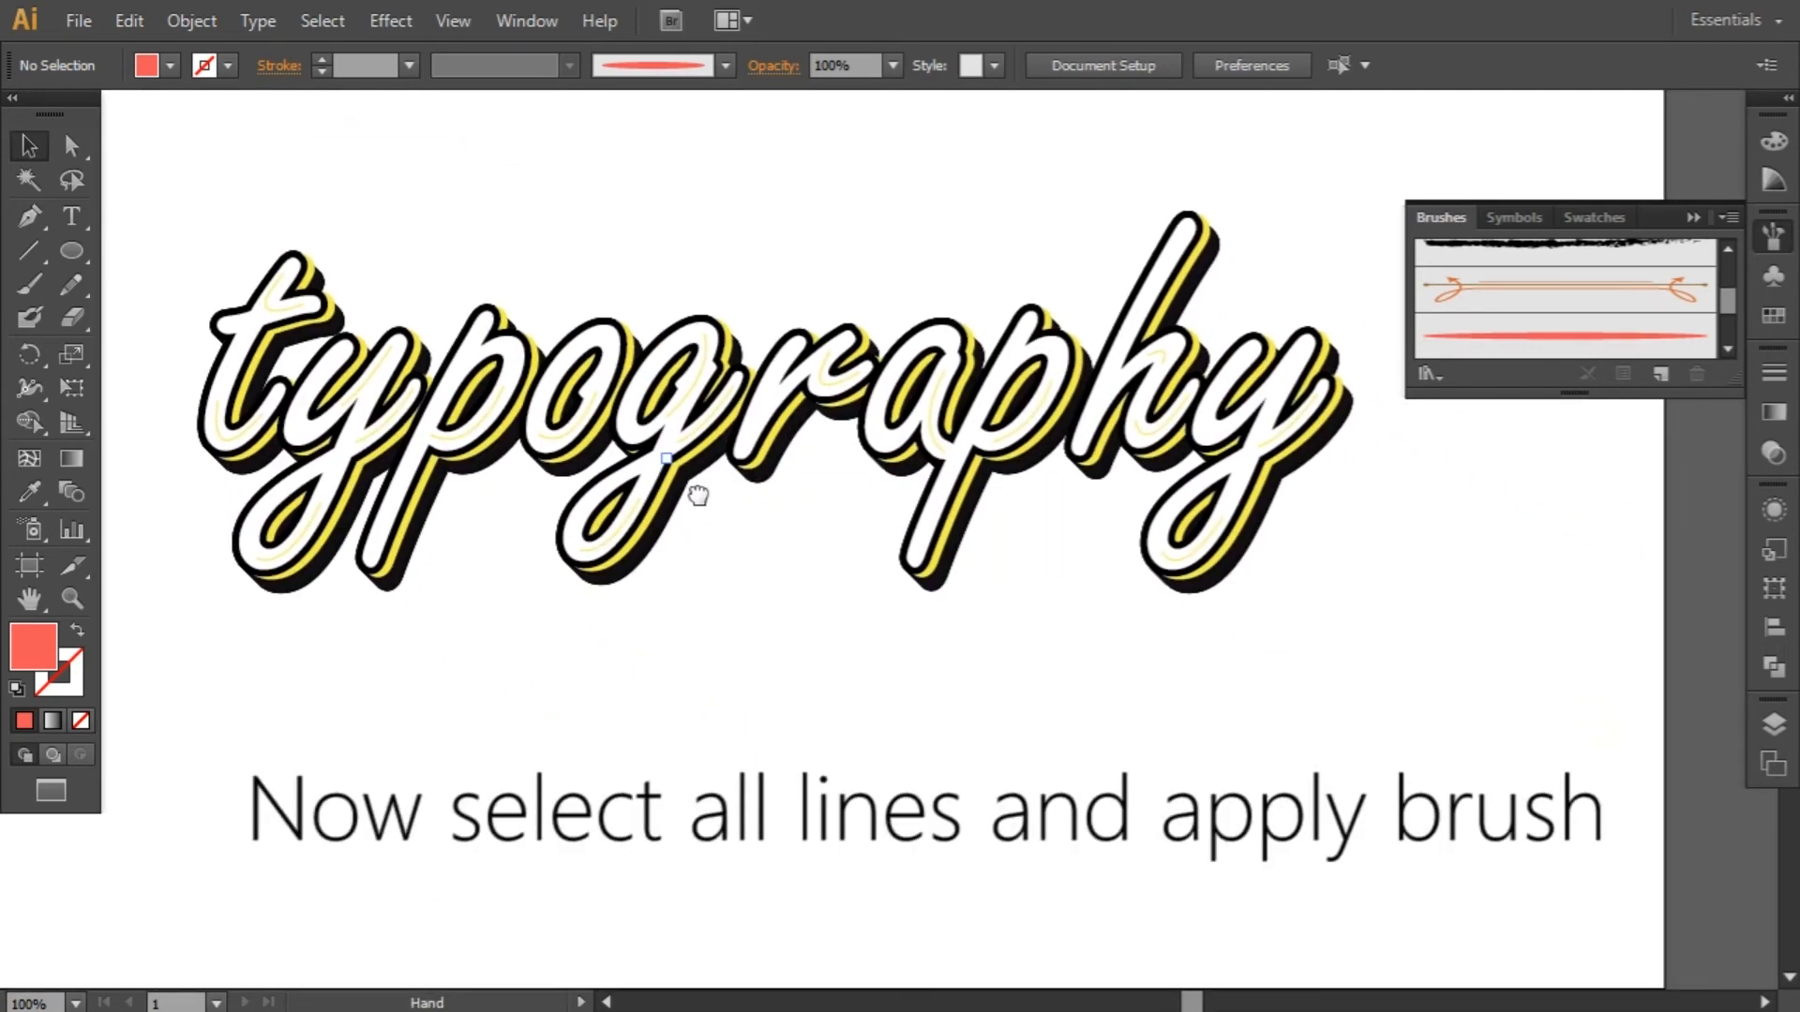
pyautogui.moveTo(160, 212); pyautogui.dragTo(1350, 597)
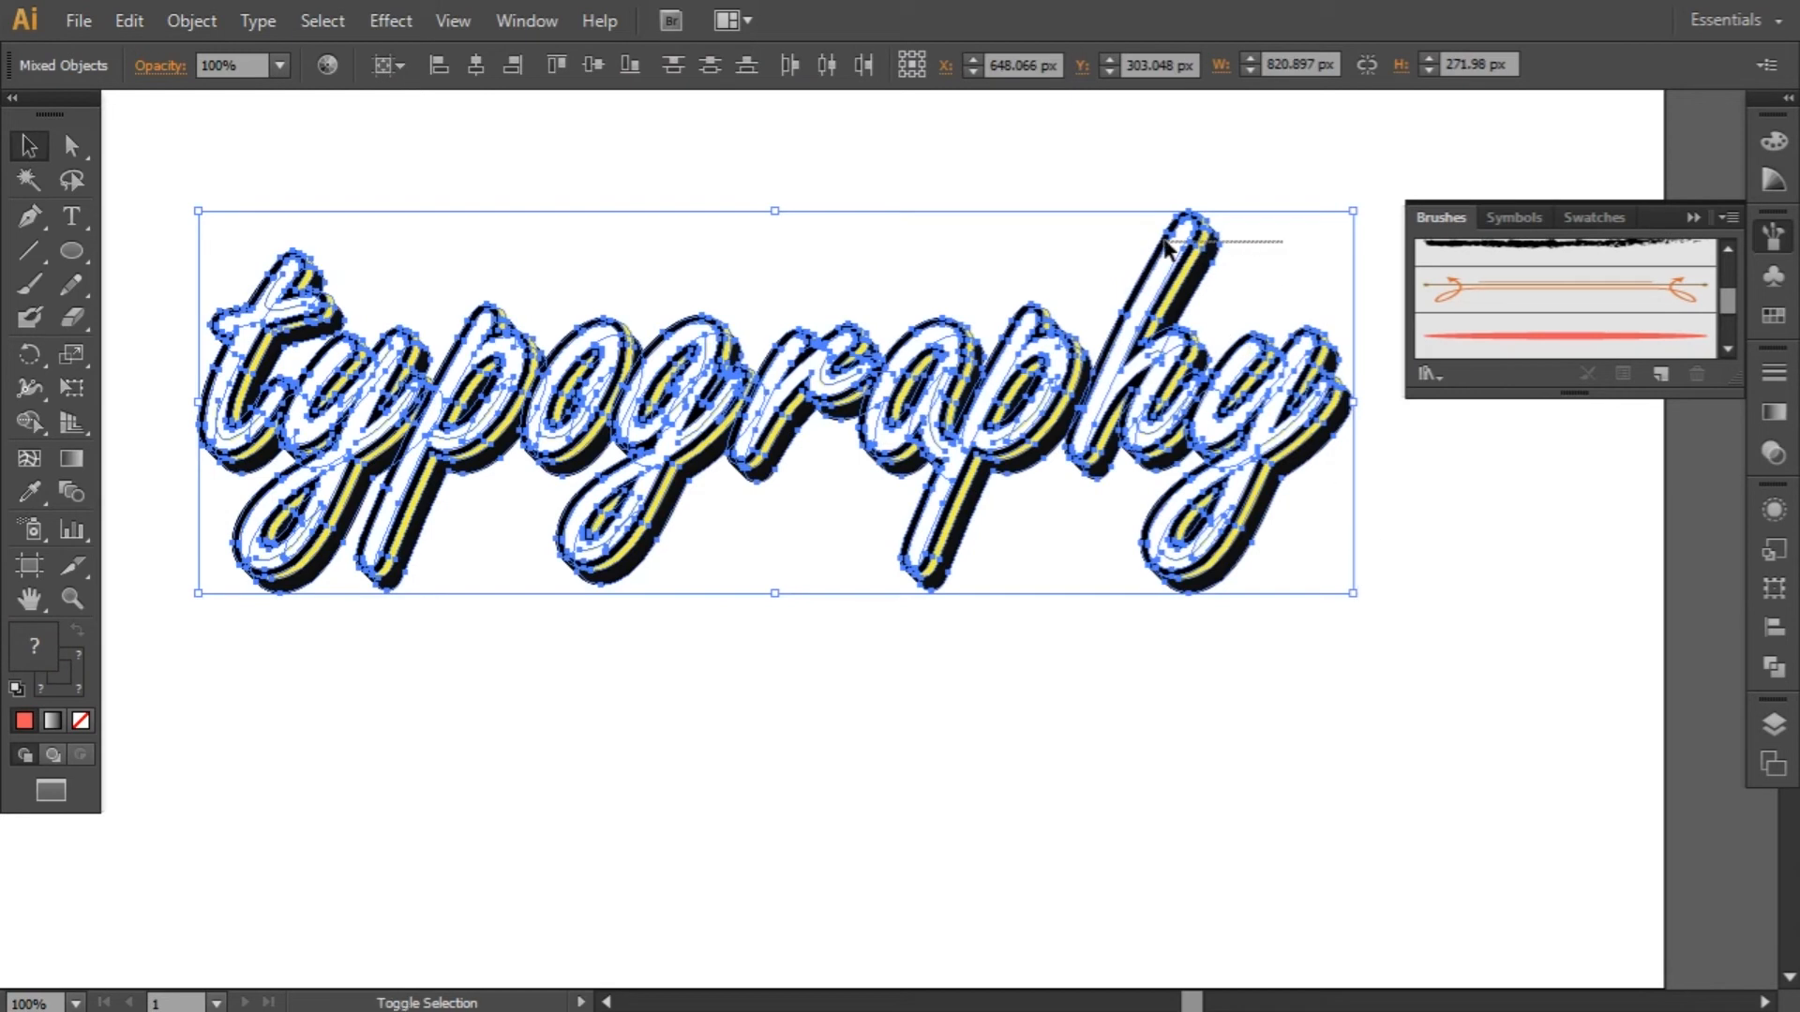
pyautogui.click(1165, 246)
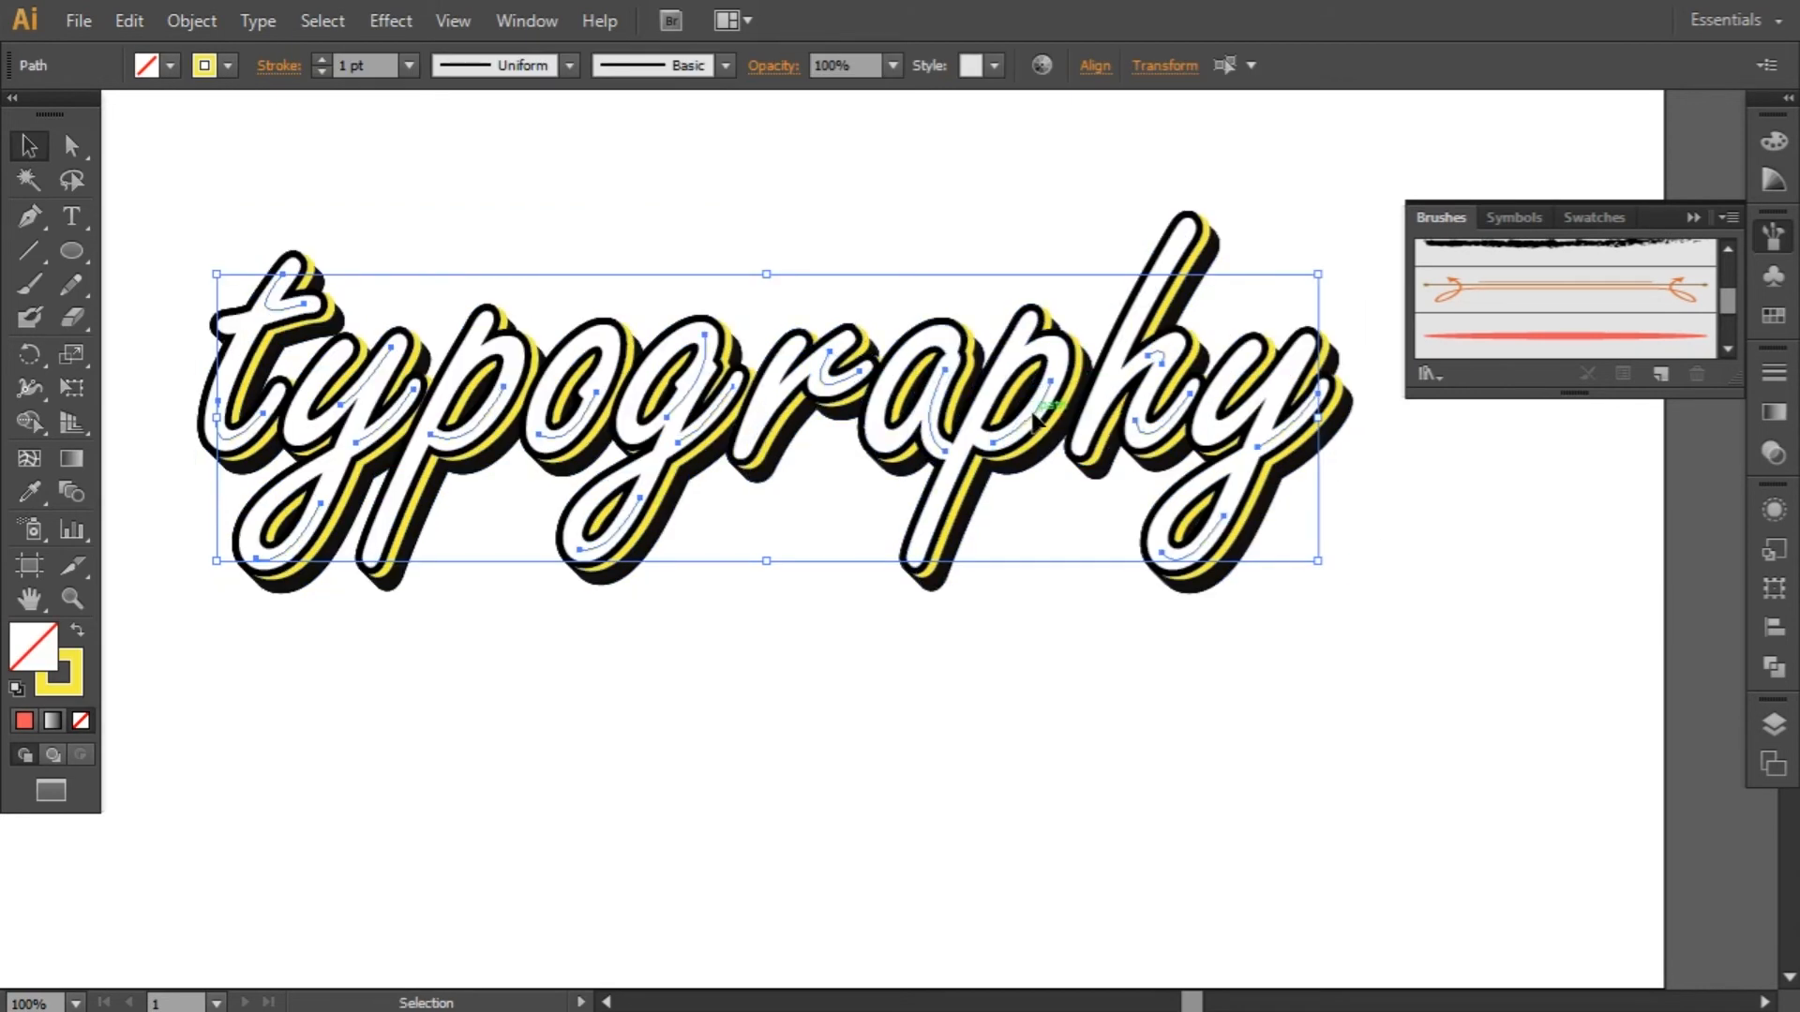
pyautogui.click(1542, 340)
pyautogui.click(1459, 566)
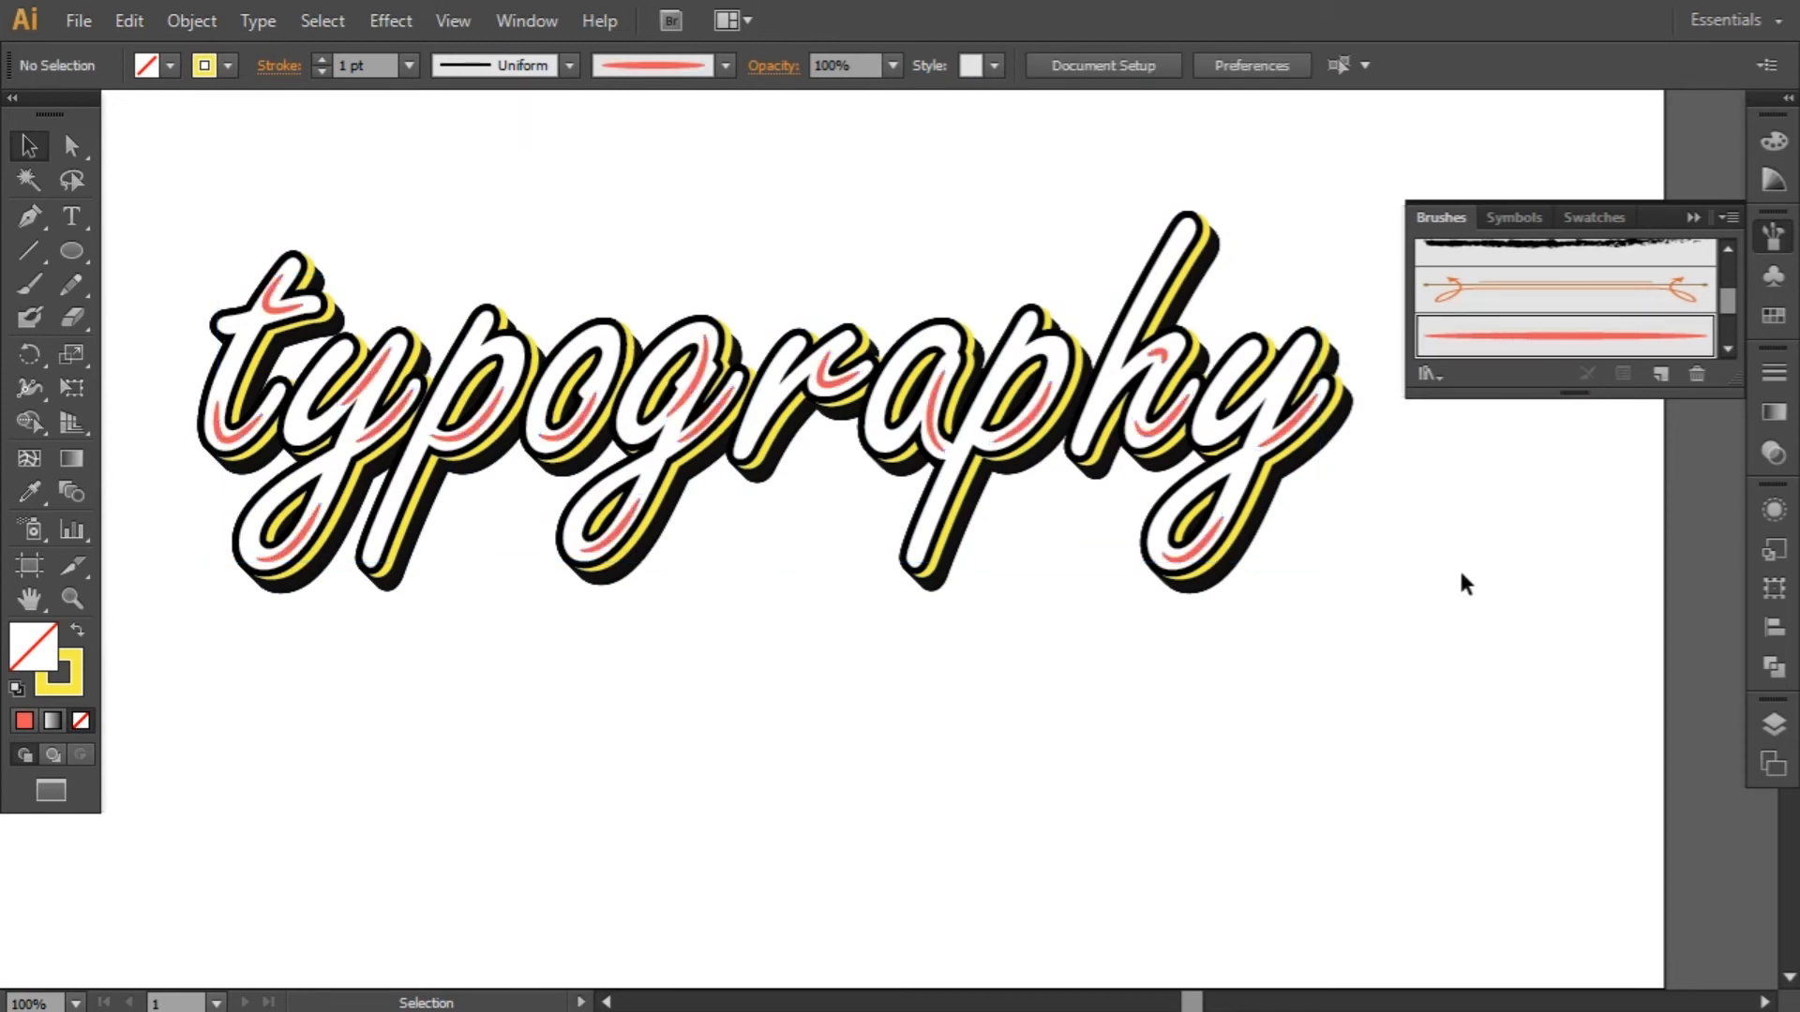
# Step: Reshape the red brush stroke in the lower bend of the "t" by adjusting its curve handle and moving both end points lower
pyautogui.moveTo(442, 487); pyautogui.dragTo(566, 516)
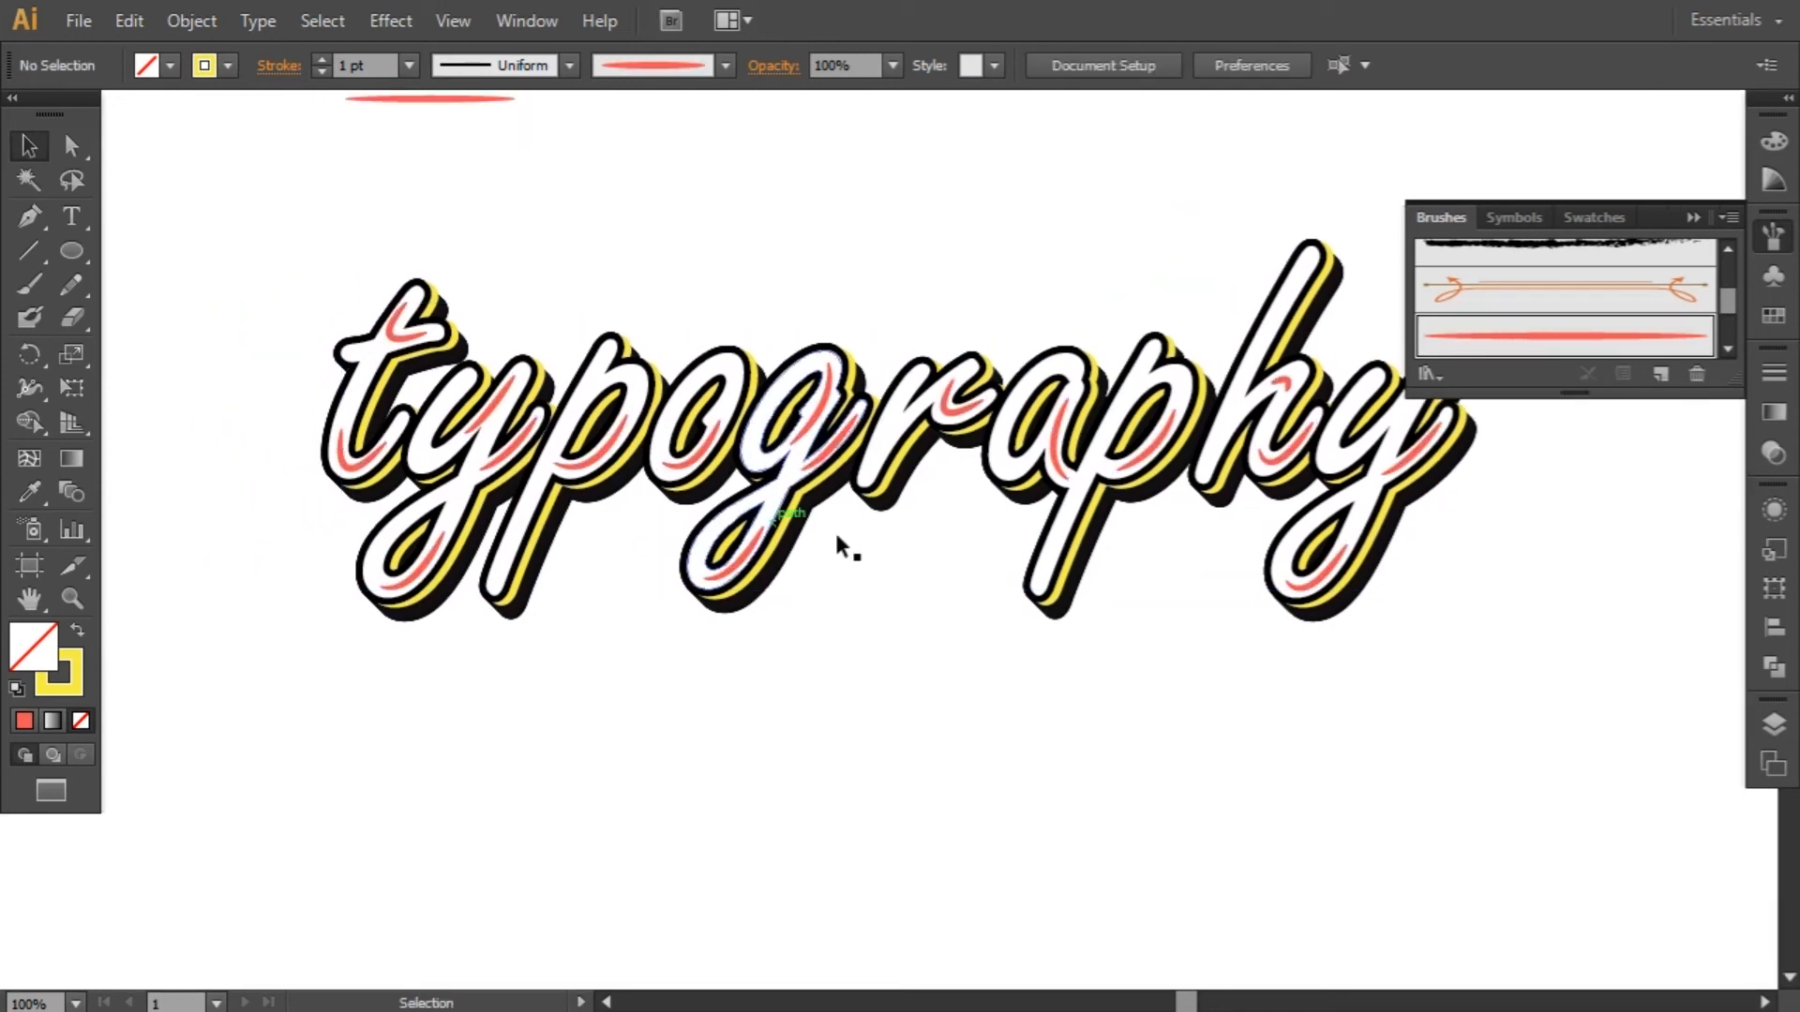
pyautogui.moveTo(437, 491); pyautogui.dragTo(604, 516)
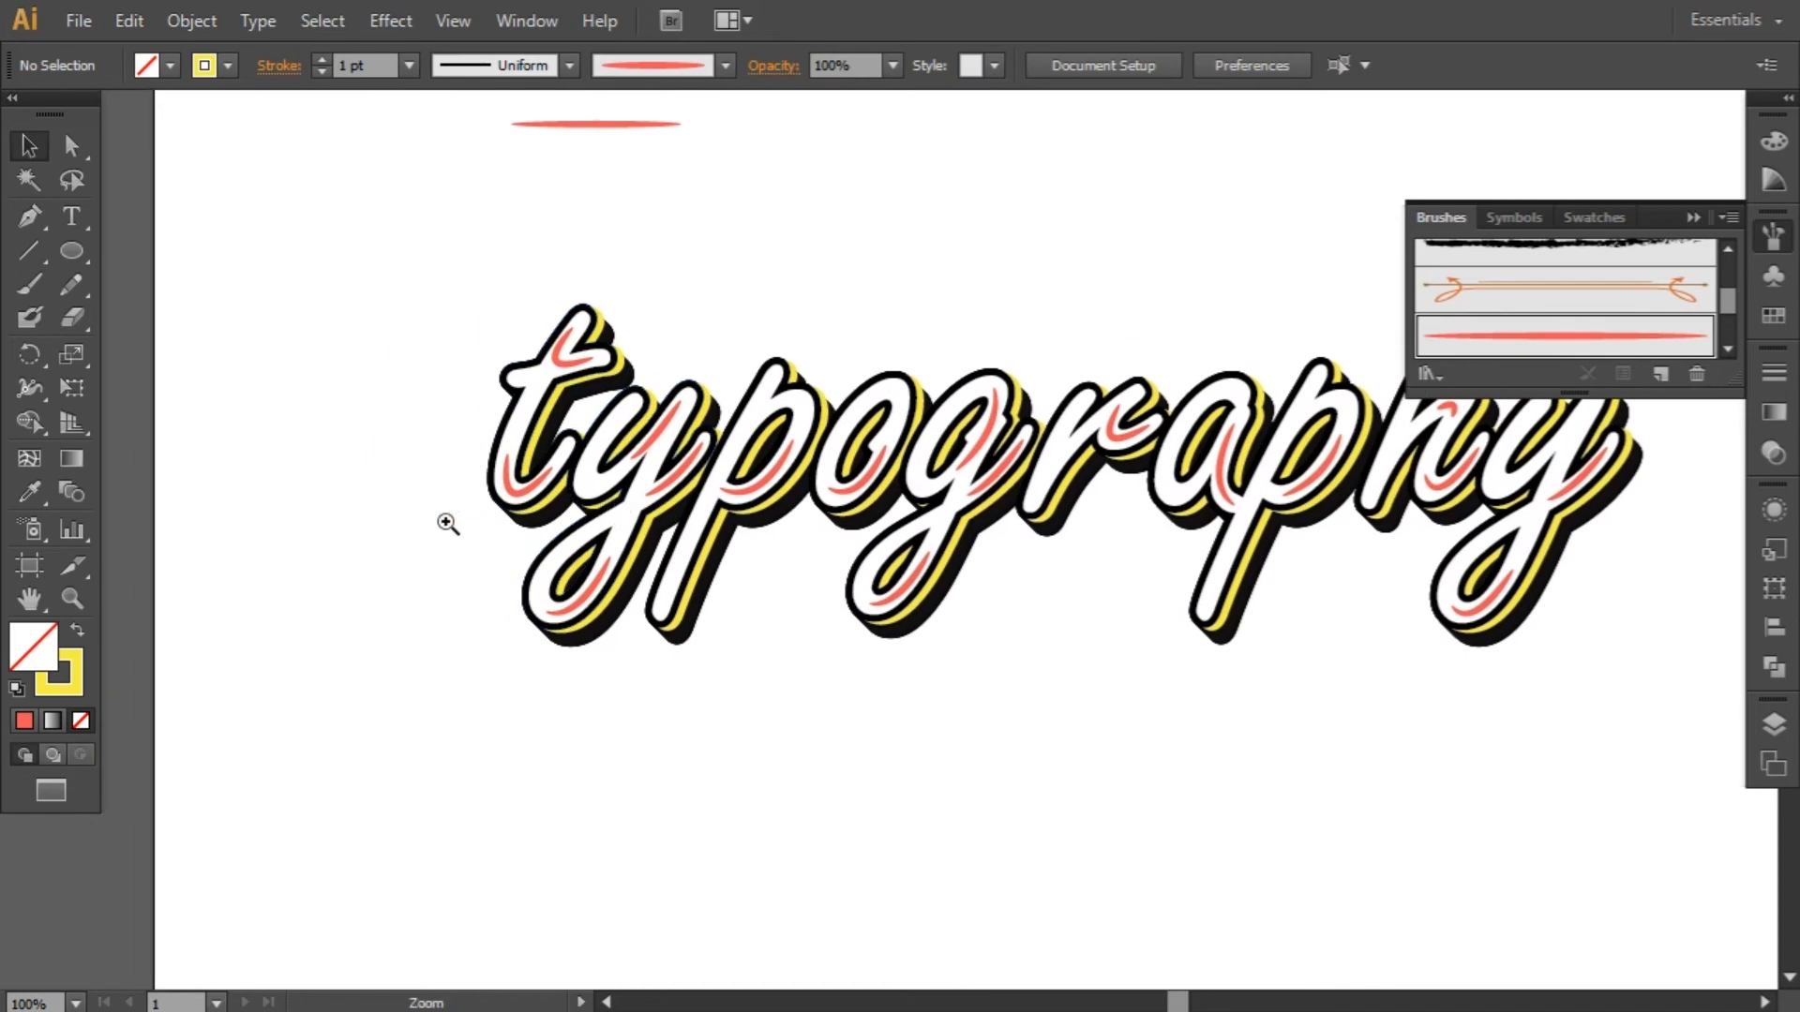
pyautogui.moveTo(481, 438); pyautogui.dragTo(614, 567)
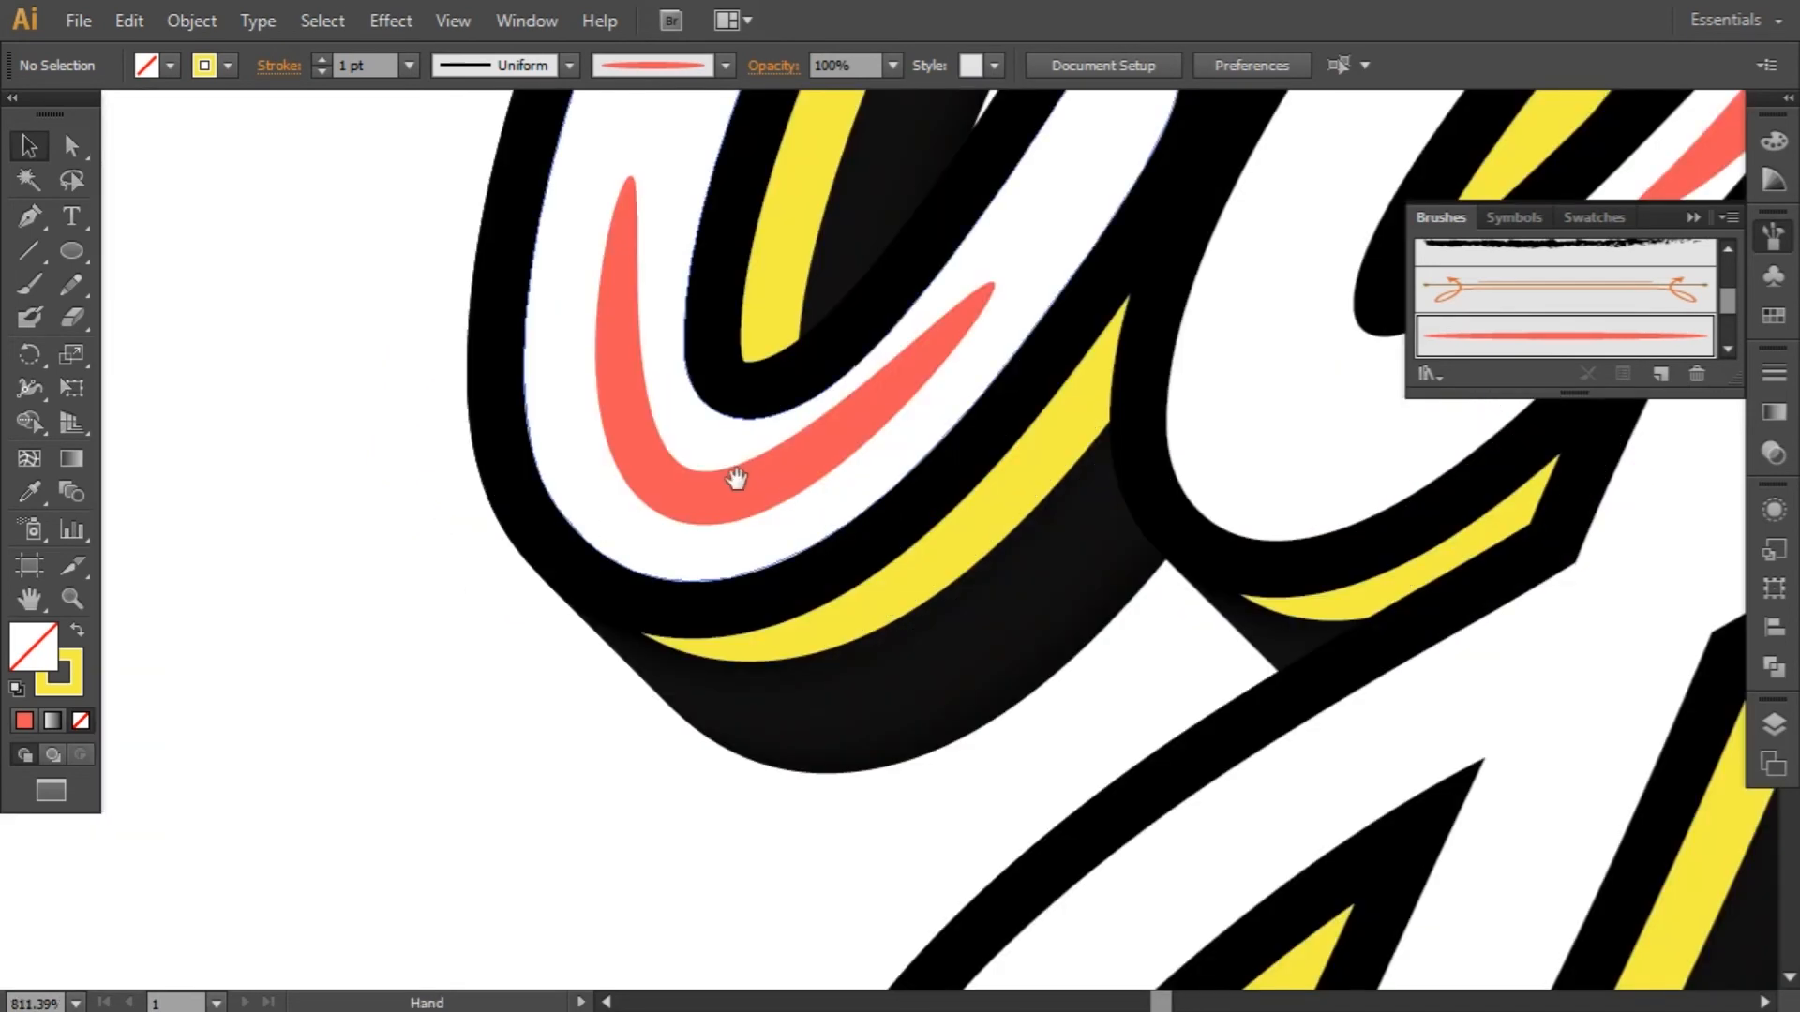
pyautogui.scroll(2, 667, 562)
pyautogui.click(668, 569)
pyautogui.press('a')
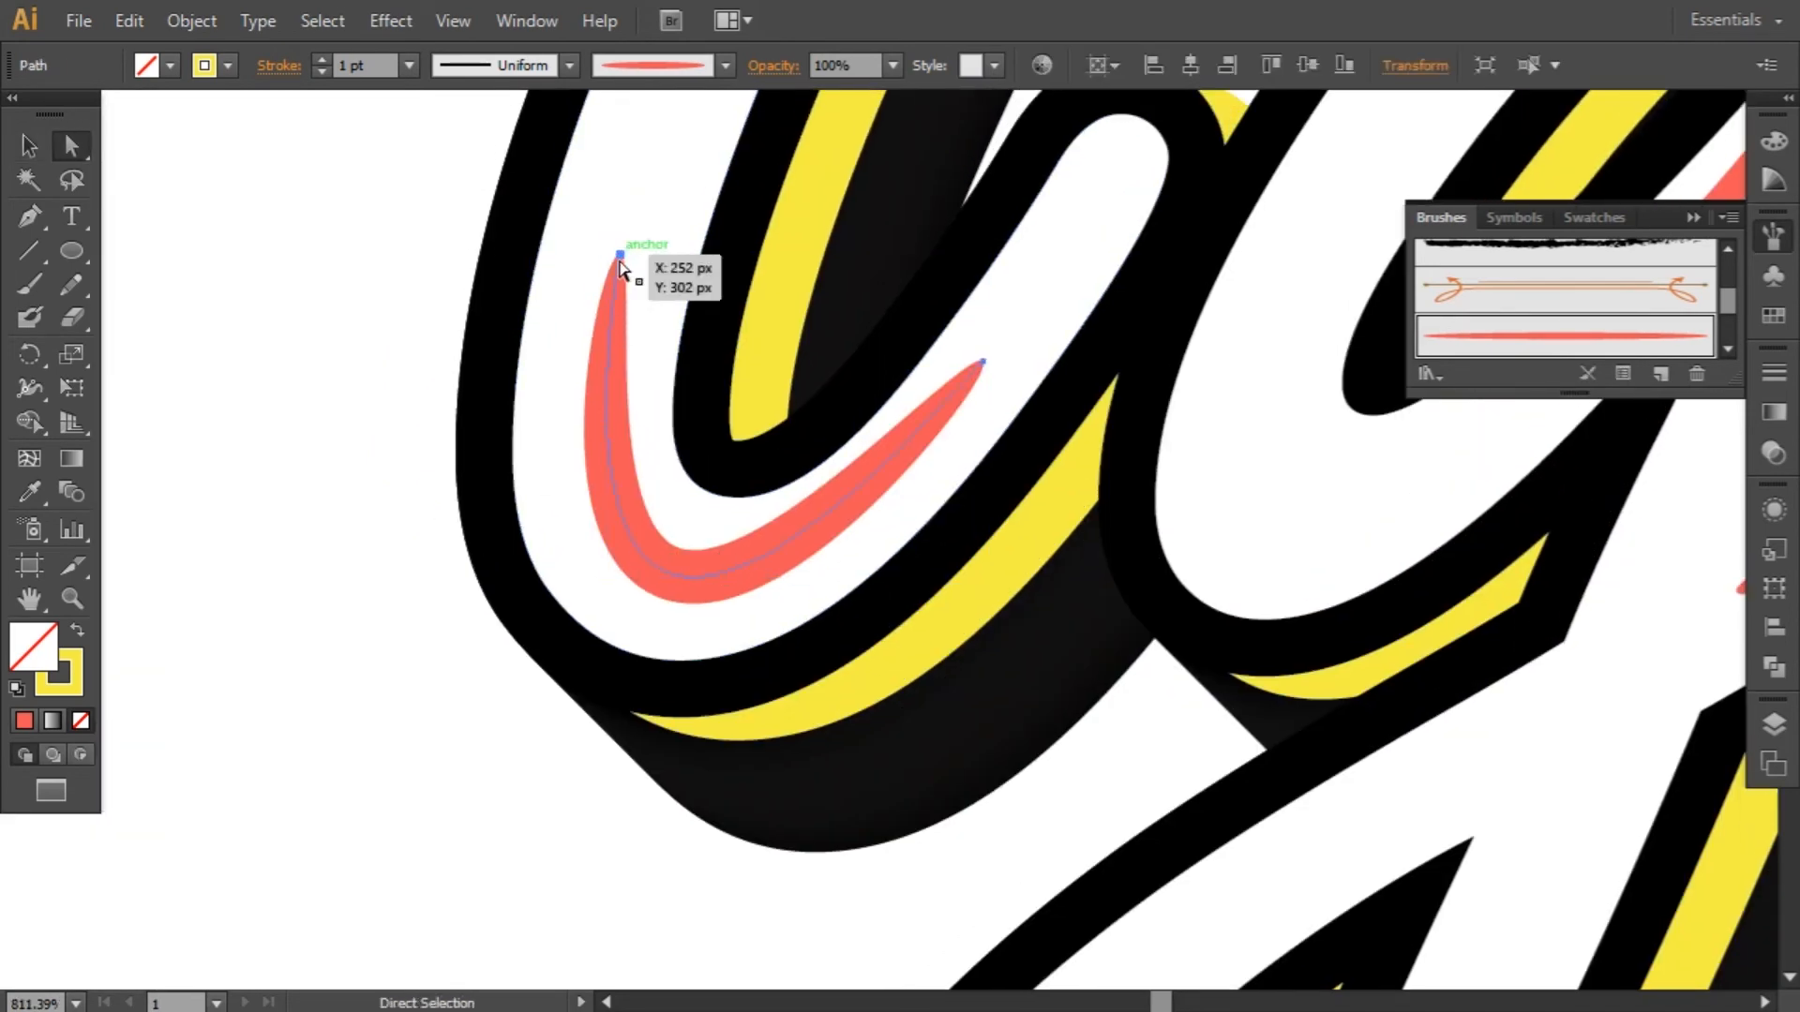
pyautogui.click(620, 257)
pyautogui.moveTo(497, 904); pyautogui.dragTo(590, 778)
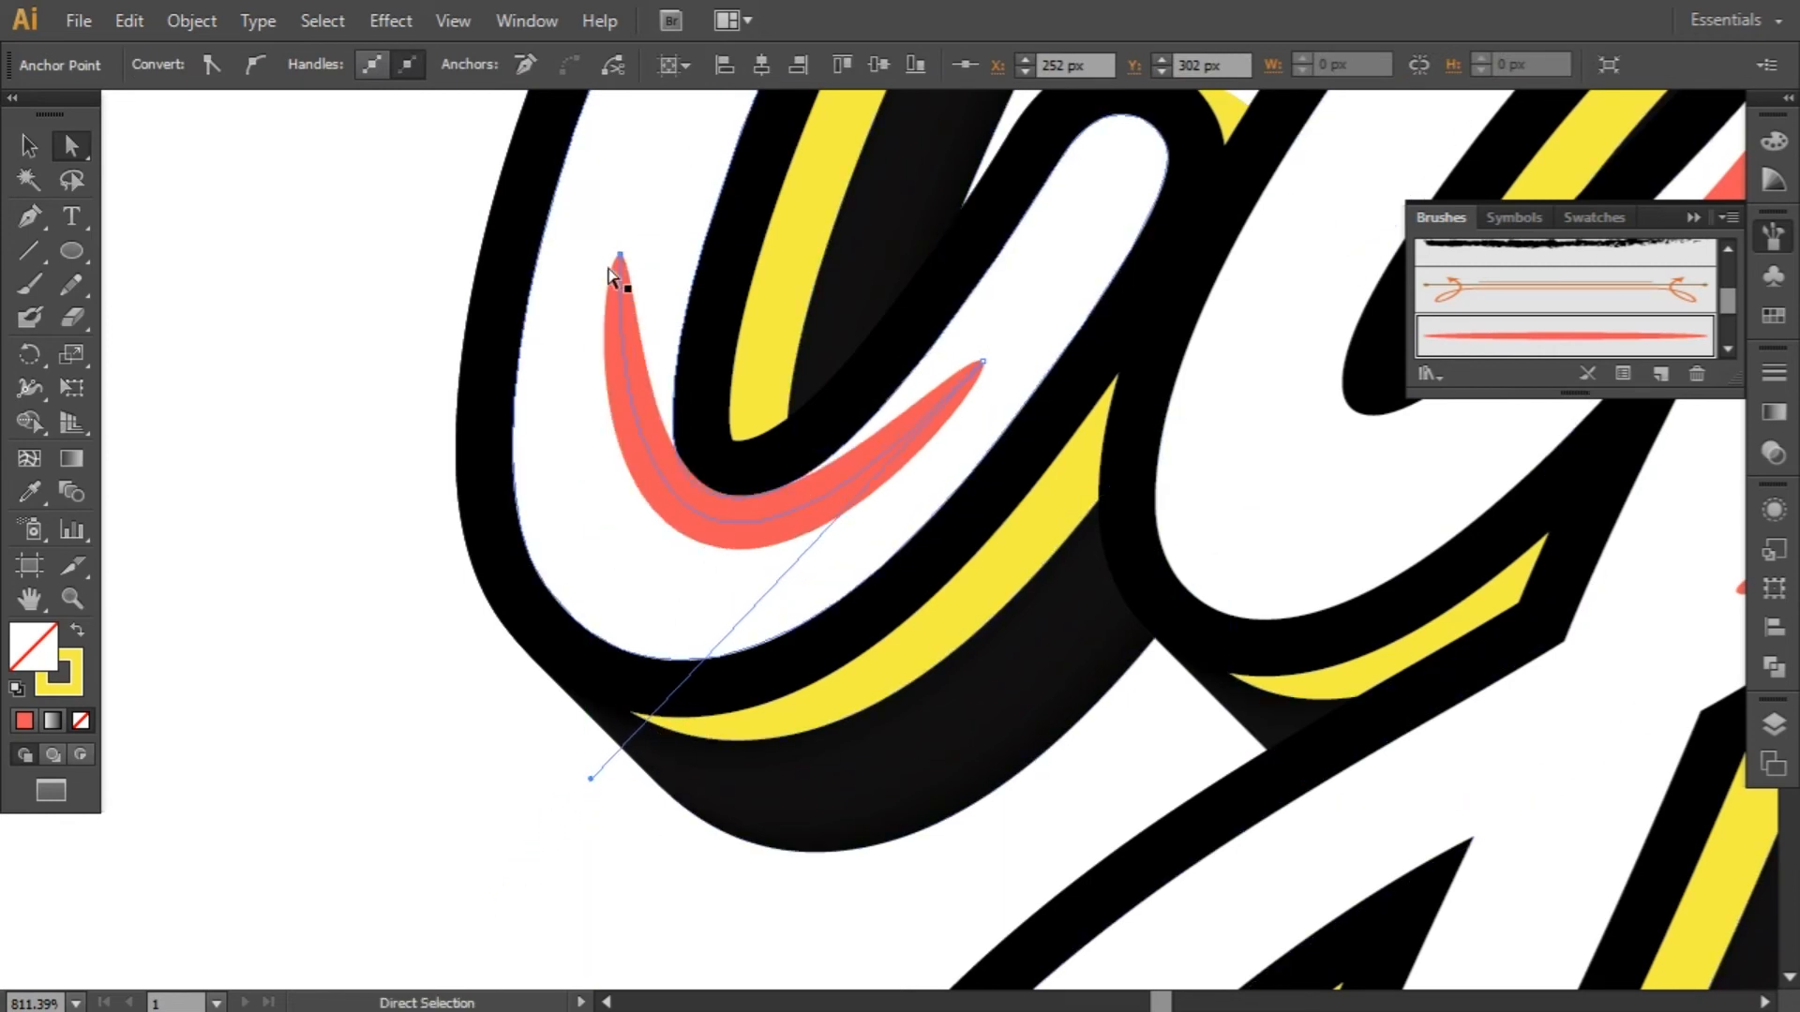
pyautogui.moveTo(620, 257); pyautogui.dragTo(594, 452)
pyautogui.moveTo(983, 362); pyautogui.dragTo(968, 399)
pyautogui.click(246, 689)
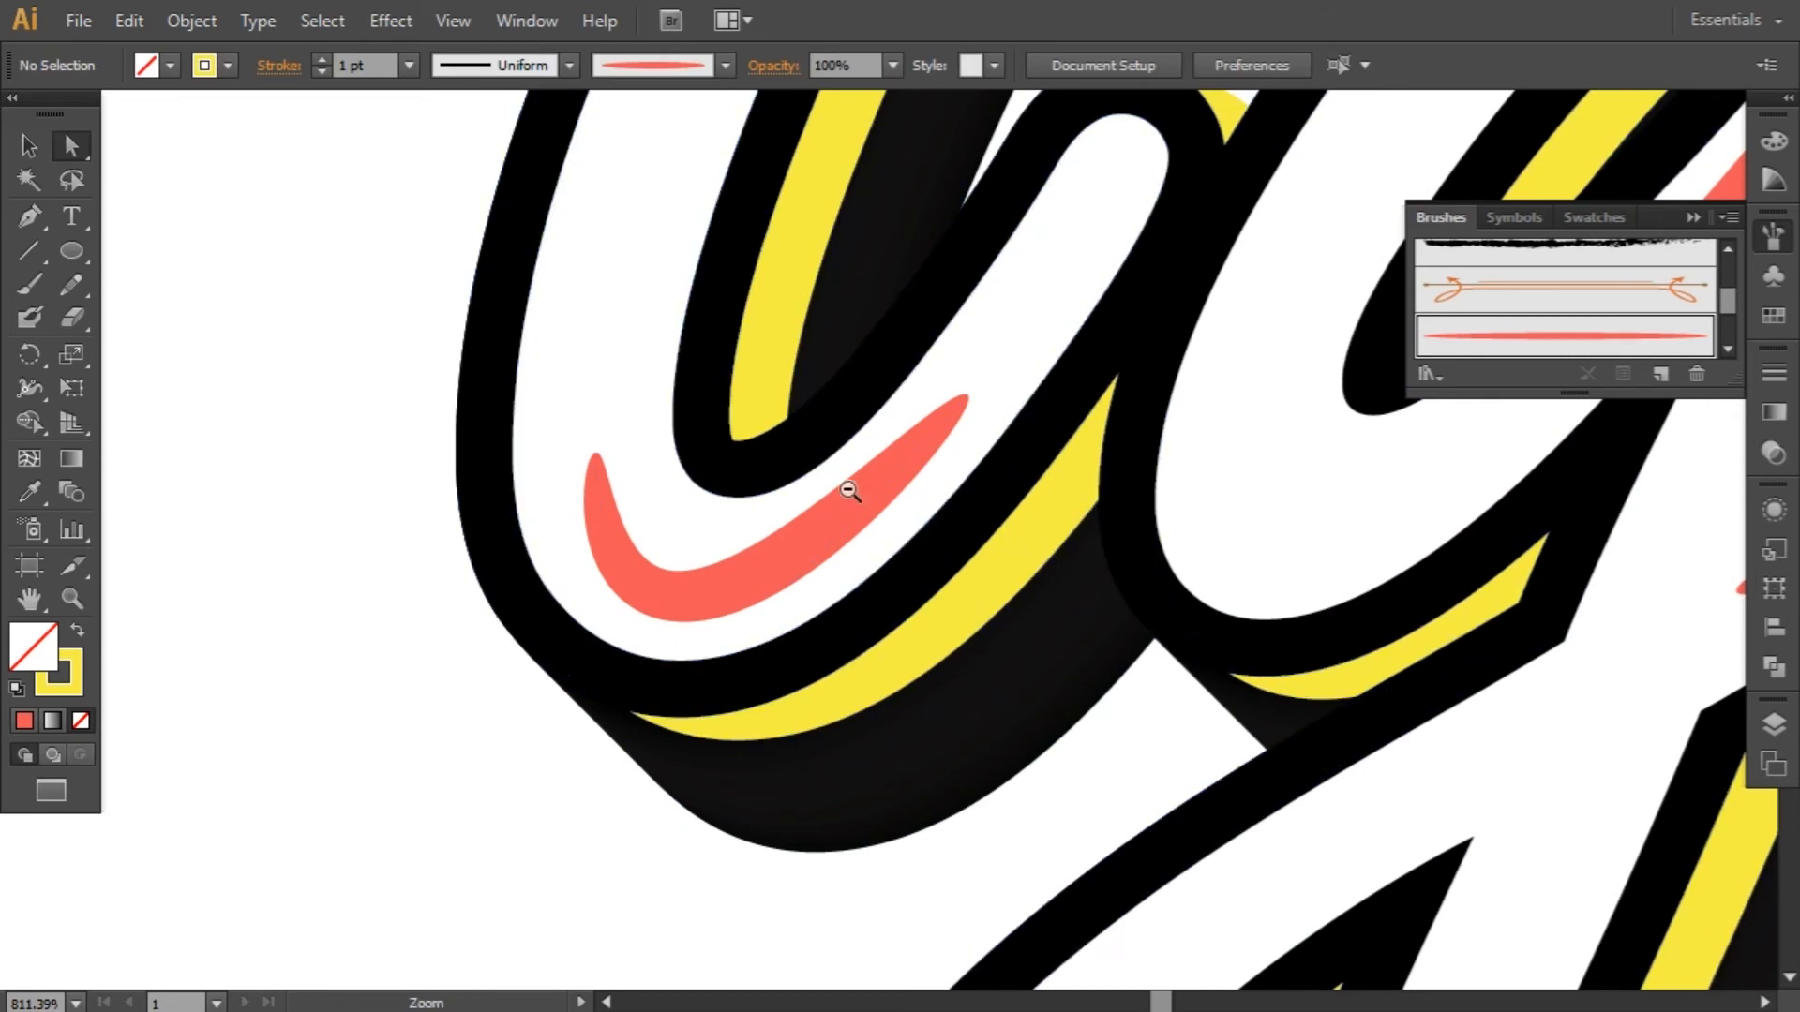
# Step: Fine-tune the left end point and curve handle of the red "t" stroke to follow the letter's lower bend
pyautogui.click(626, 527)
pyautogui.moveTo(594, 453); pyautogui.dragTo(575, 441)
pyautogui.moveTo(576, 812)
pyautogui.mouseDown()
pyautogui.moveTo(682, 740)
pyautogui.moveTo(681, 758)
pyautogui.mouseUp()
pyautogui.moveTo(583, 441); pyautogui.dragTo(573, 428)
pyautogui.moveTo(682, 755)
pyautogui.mouseDown()
pyautogui.moveTo(699, 761)
pyautogui.moveTo(683, 750)
pyautogui.moveTo(611, 808)
pyautogui.moveTo(627, 813)
pyautogui.mouseUp()
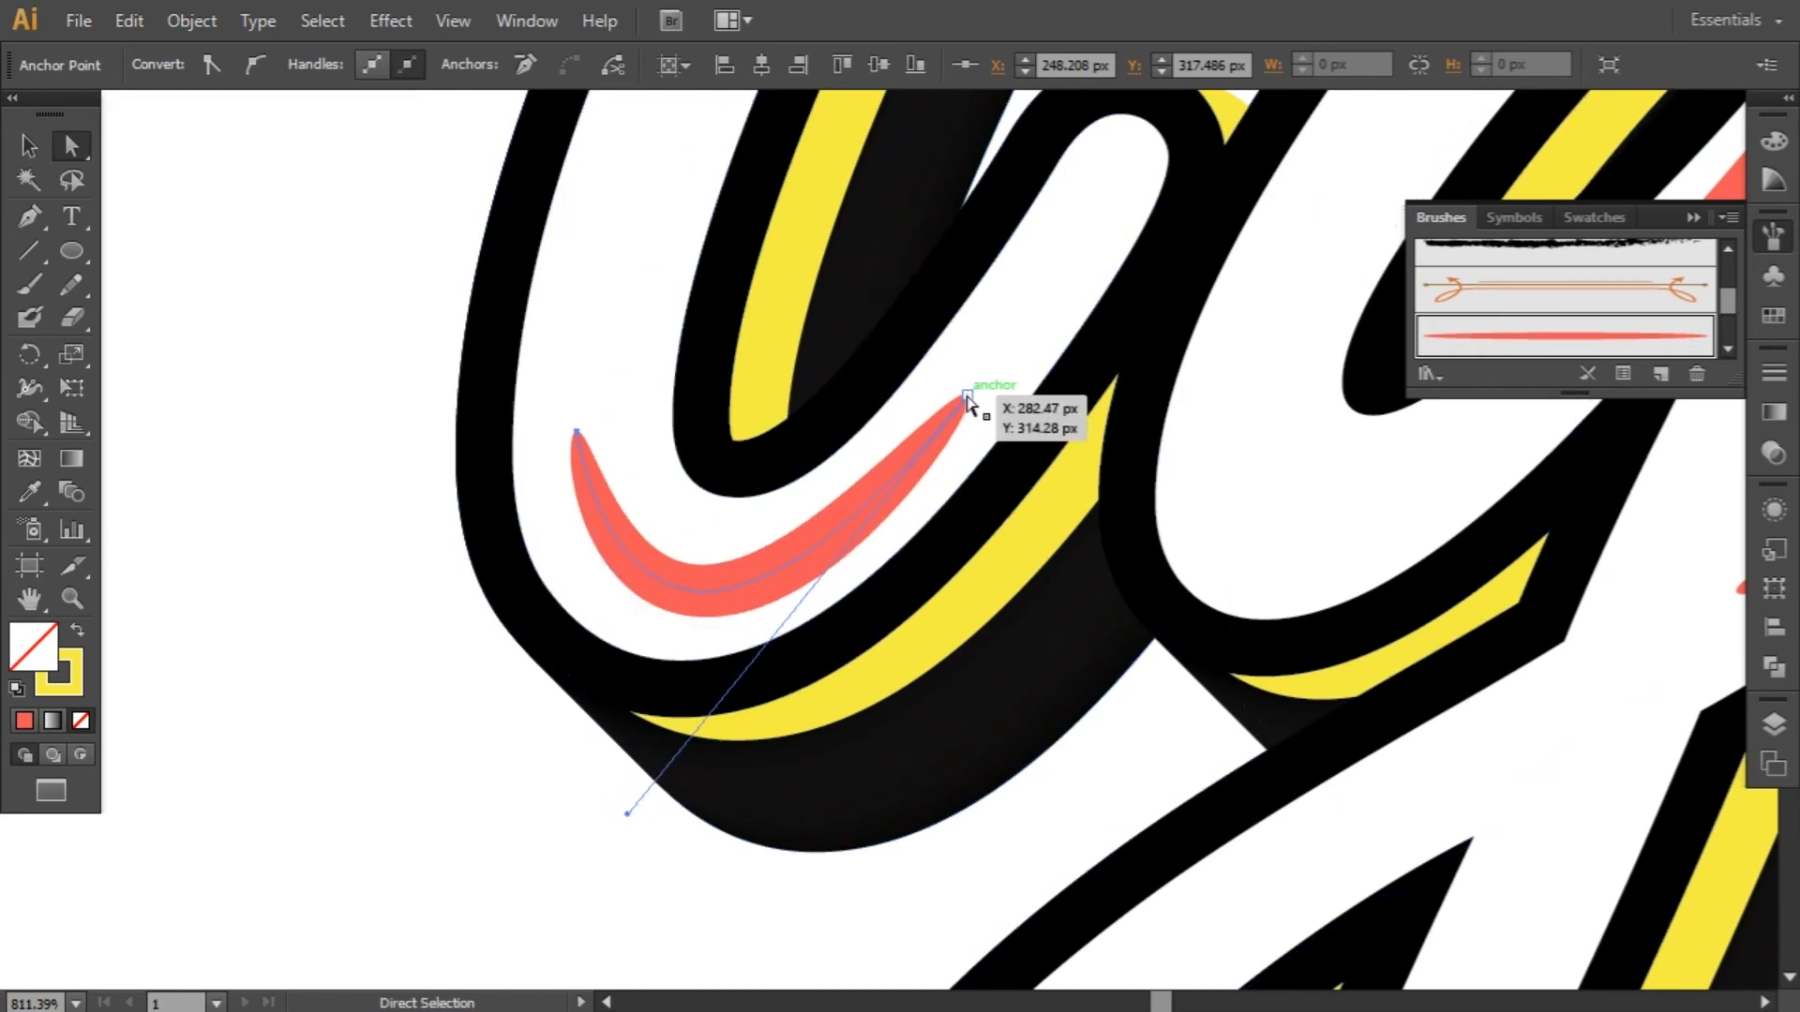
pyautogui.click(418, 711)
# Step: Delete the leftover red ellipse above the lettering and put the brush list away
pyautogui.keyDown('ctrl'); pyautogui.keyDown('alt'); pyautogui.click(1028, 561); pyautogui.keyUp('alt'); pyautogui.keyUp('ctrl')
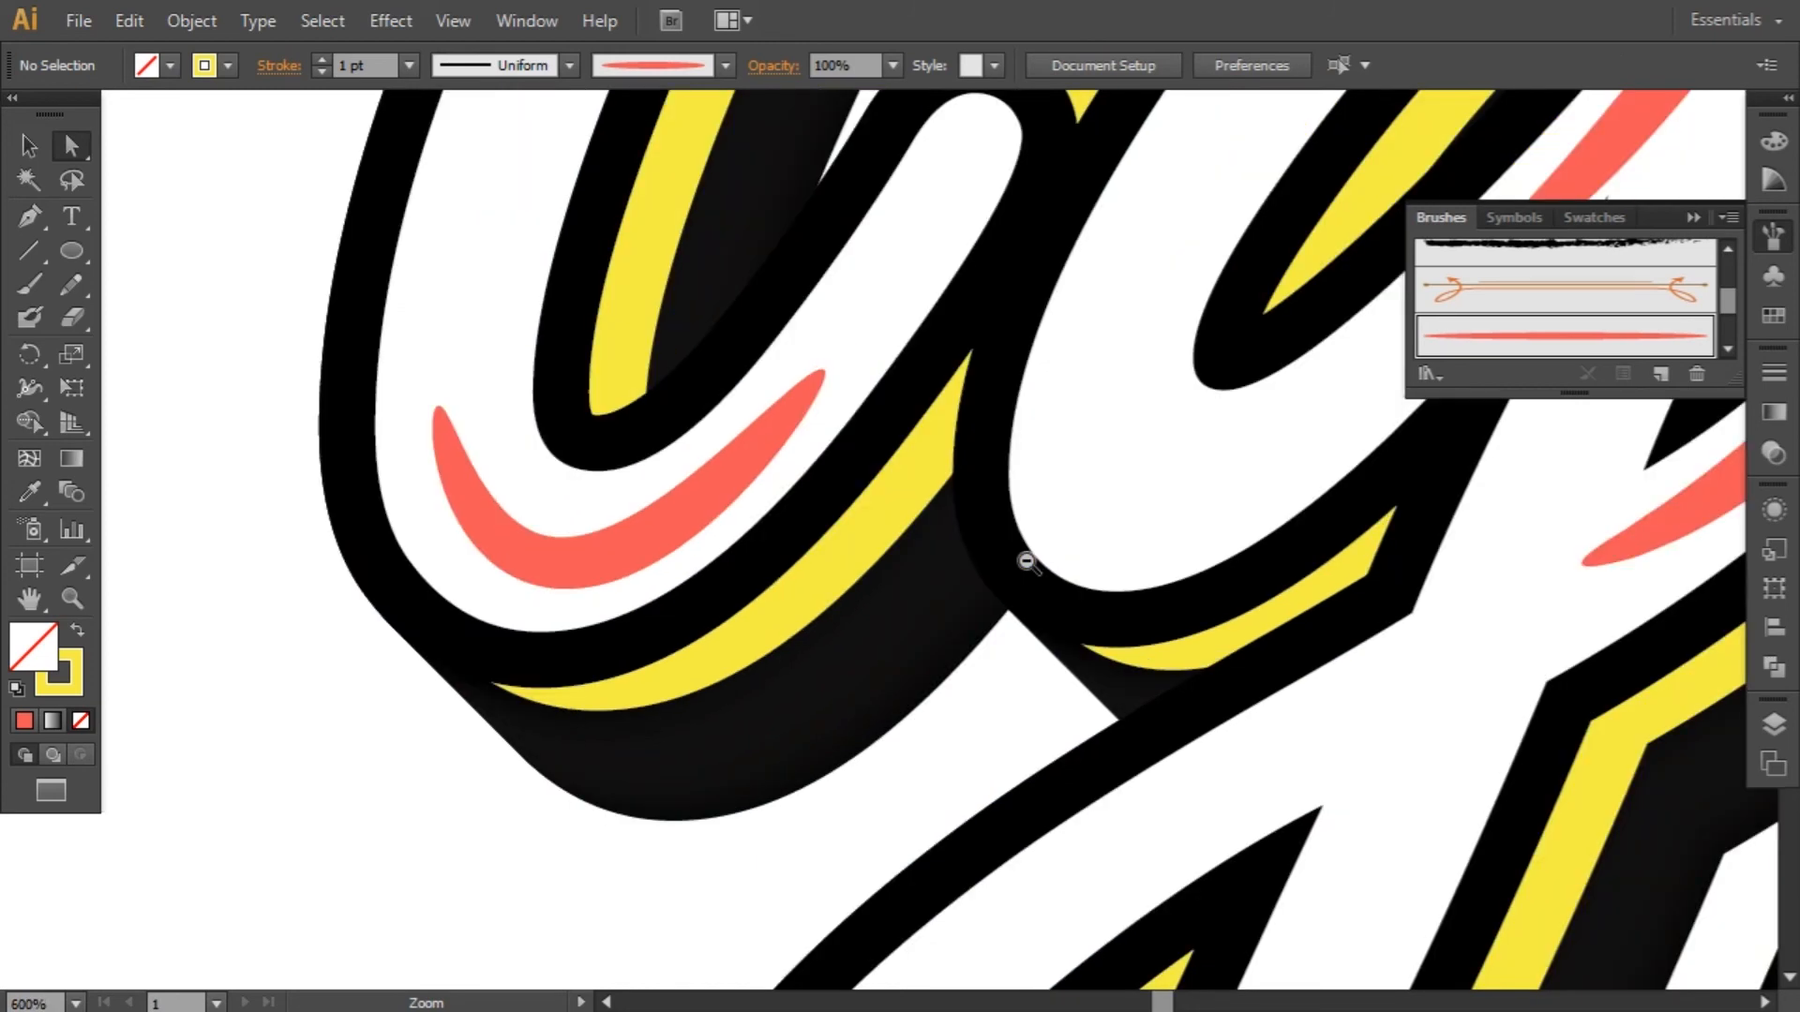
pyautogui.keyDown('ctrl'); pyautogui.keyDown('alt'); pyautogui.click(987, 559); pyautogui.keyUp('alt'); pyautogui.keyUp('ctrl')
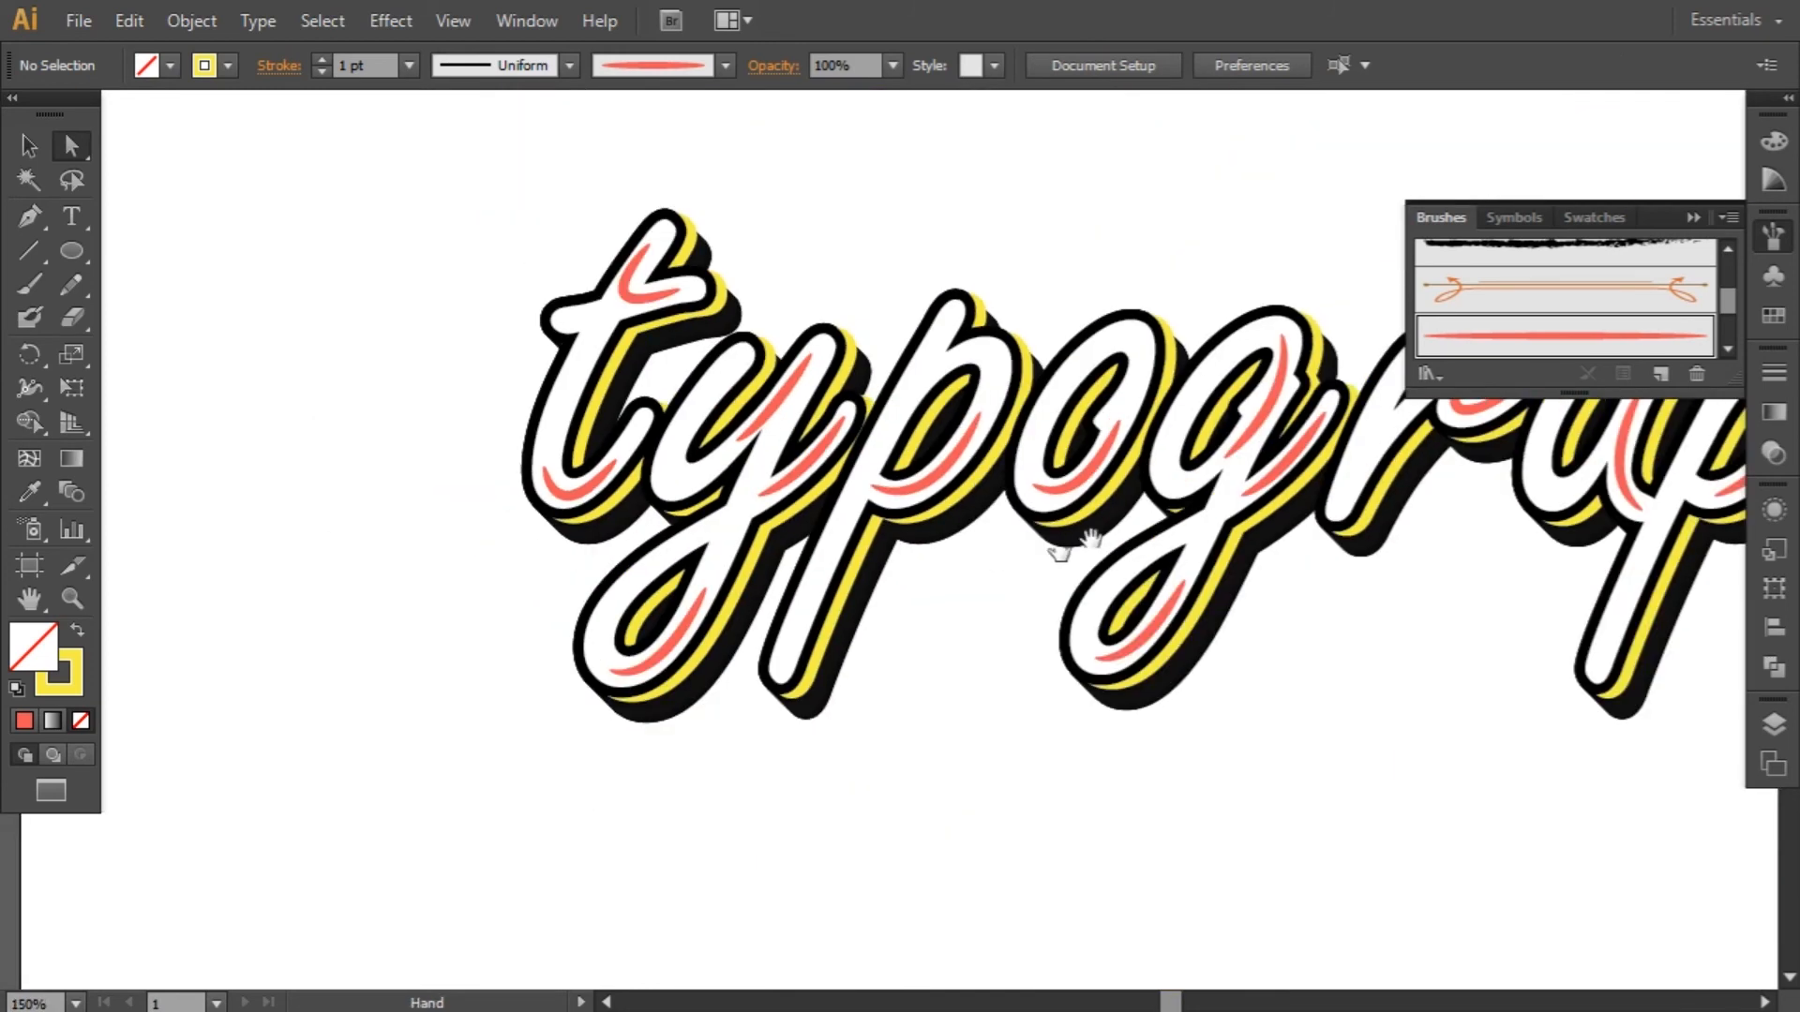
pyautogui.moveTo(1129, 546); pyautogui.dragTo(877, 571)
pyautogui.keyDown('ctrl'); pyautogui.keyDown('alt'); pyautogui.click(933, 572); pyautogui.keyUp('alt'); pyautogui.keyUp('ctrl')
pyautogui.moveTo(1013, 571); pyautogui.dragTo(888, 566)
pyautogui.moveTo(551, 150); pyautogui.dragTo(433, 187)
pyautogui.click(30, 146)
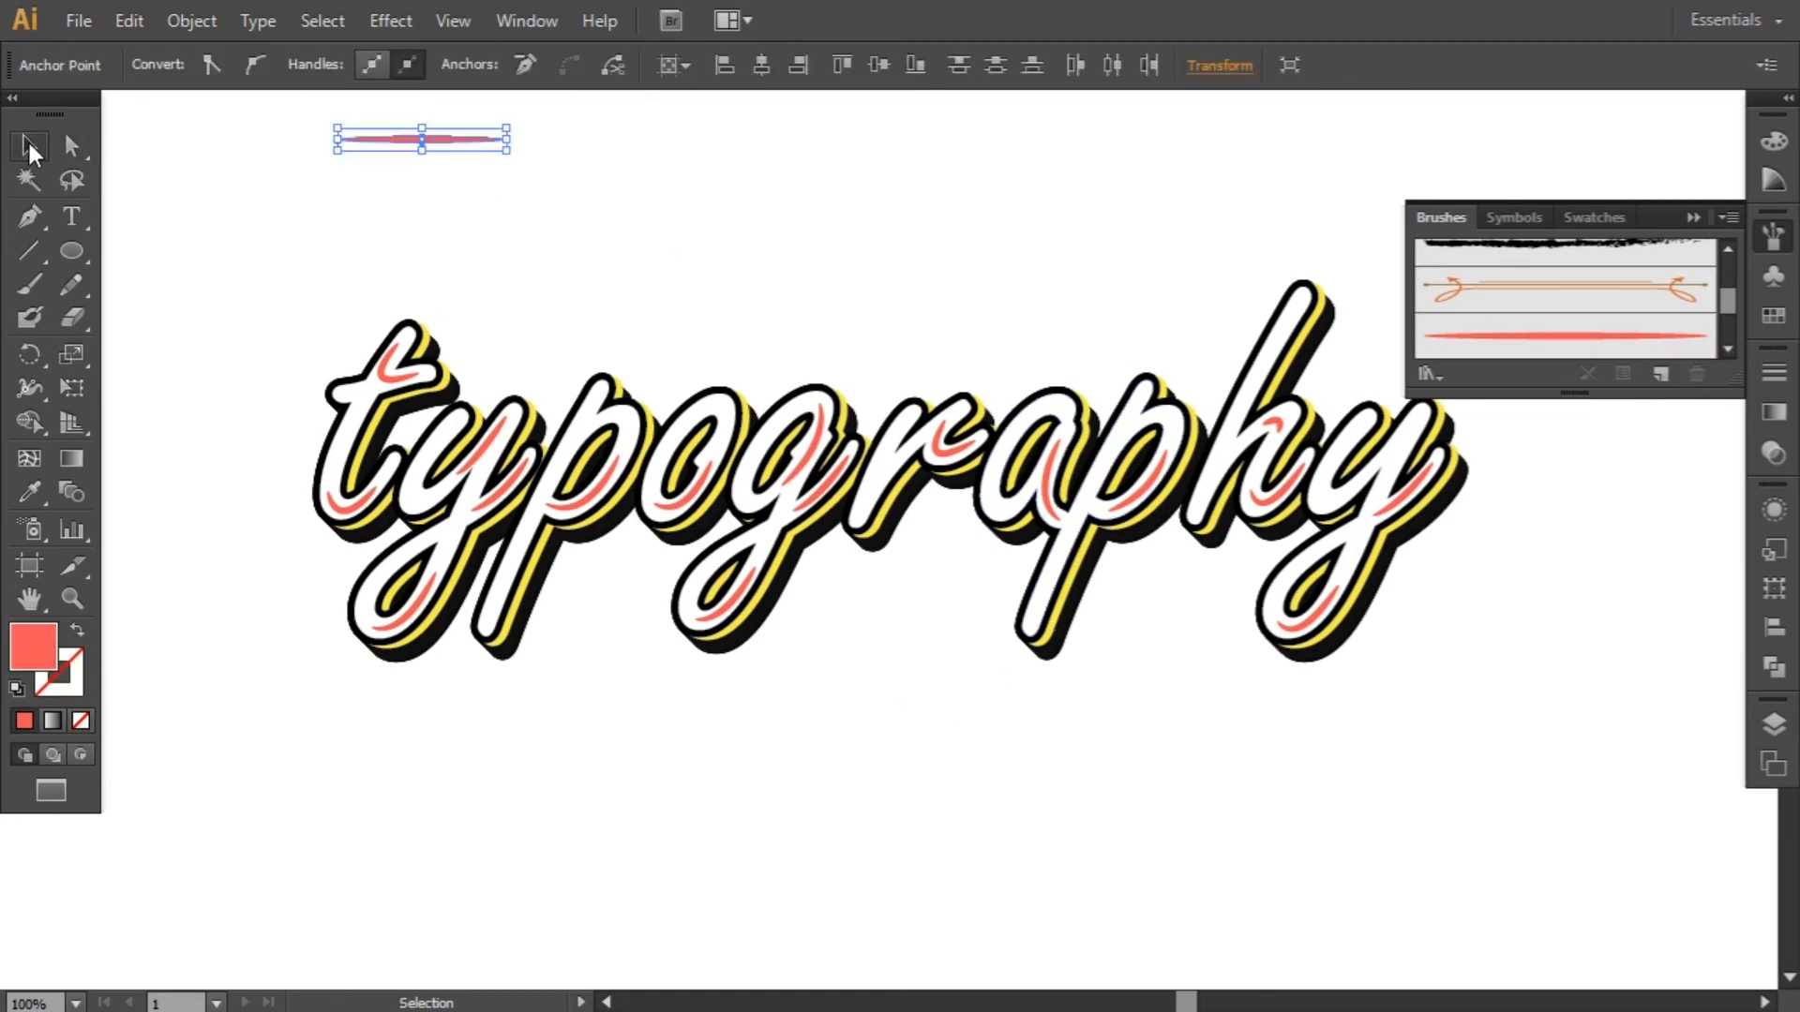
pyautogui.press('Delete')
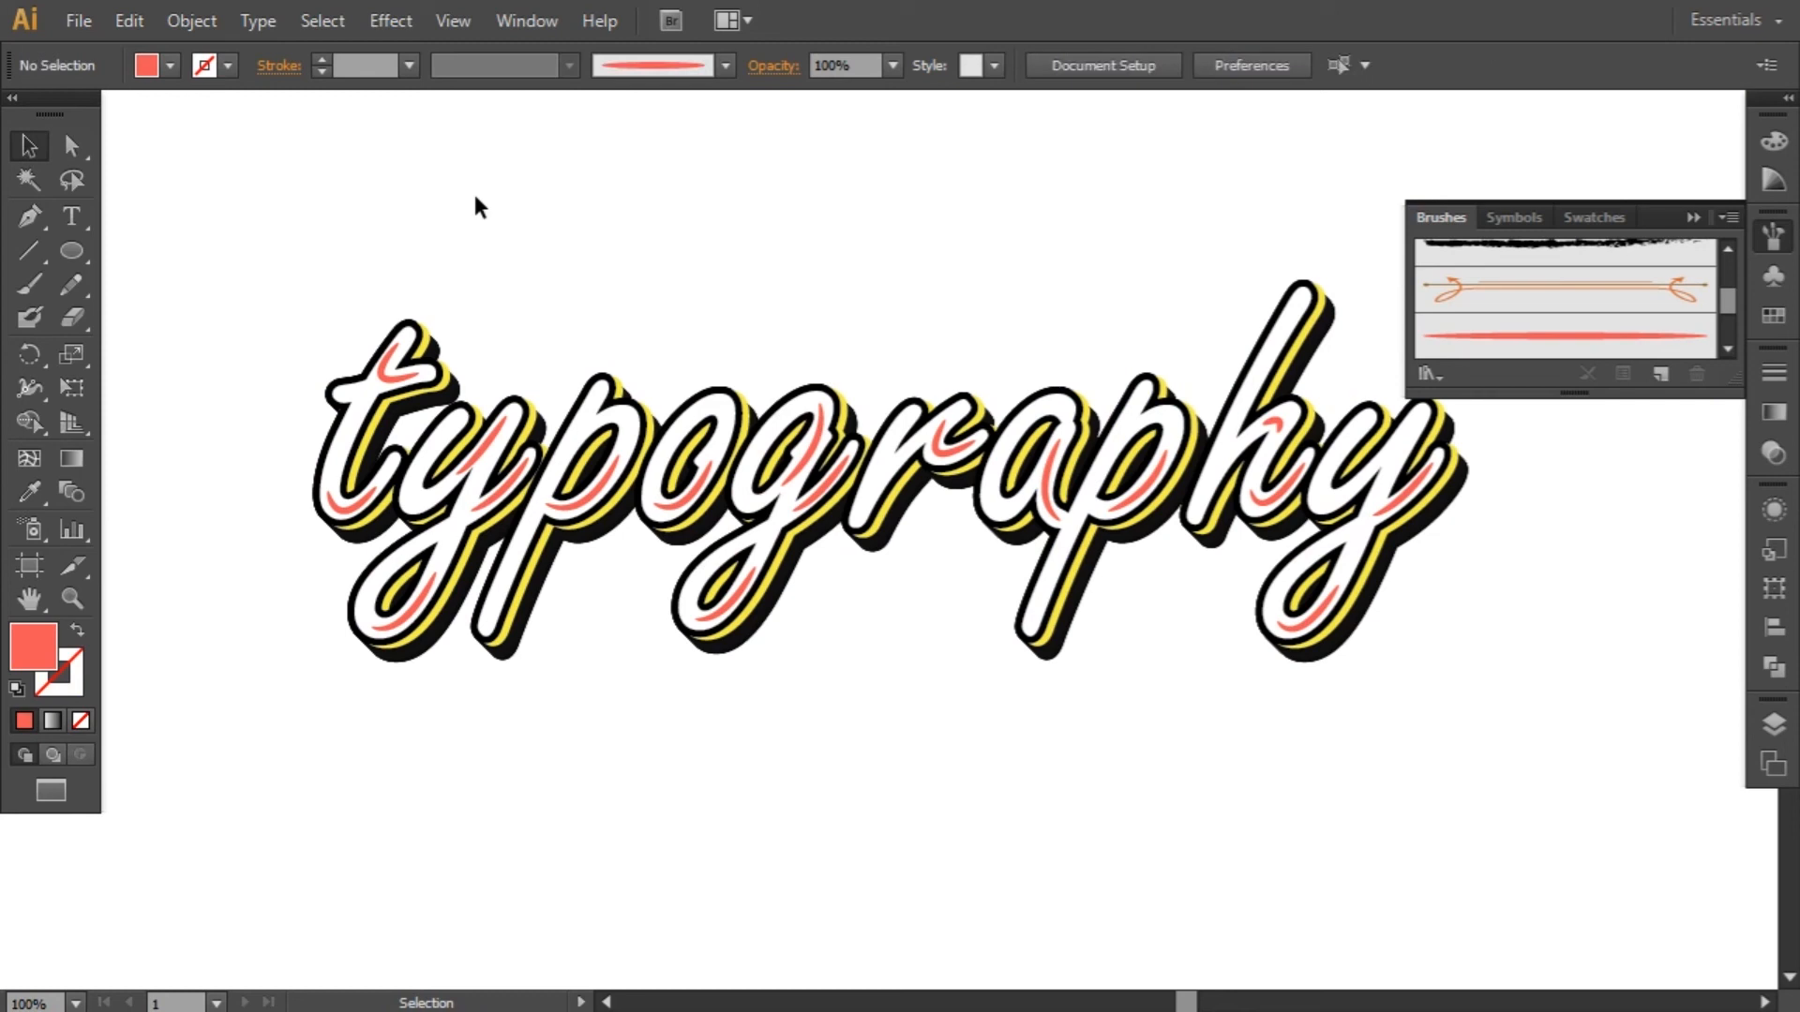
pyautogui.click(1693, 217)
# Step: Draw a background rectangle that covers the whole artboard
pyautogui.press('a')
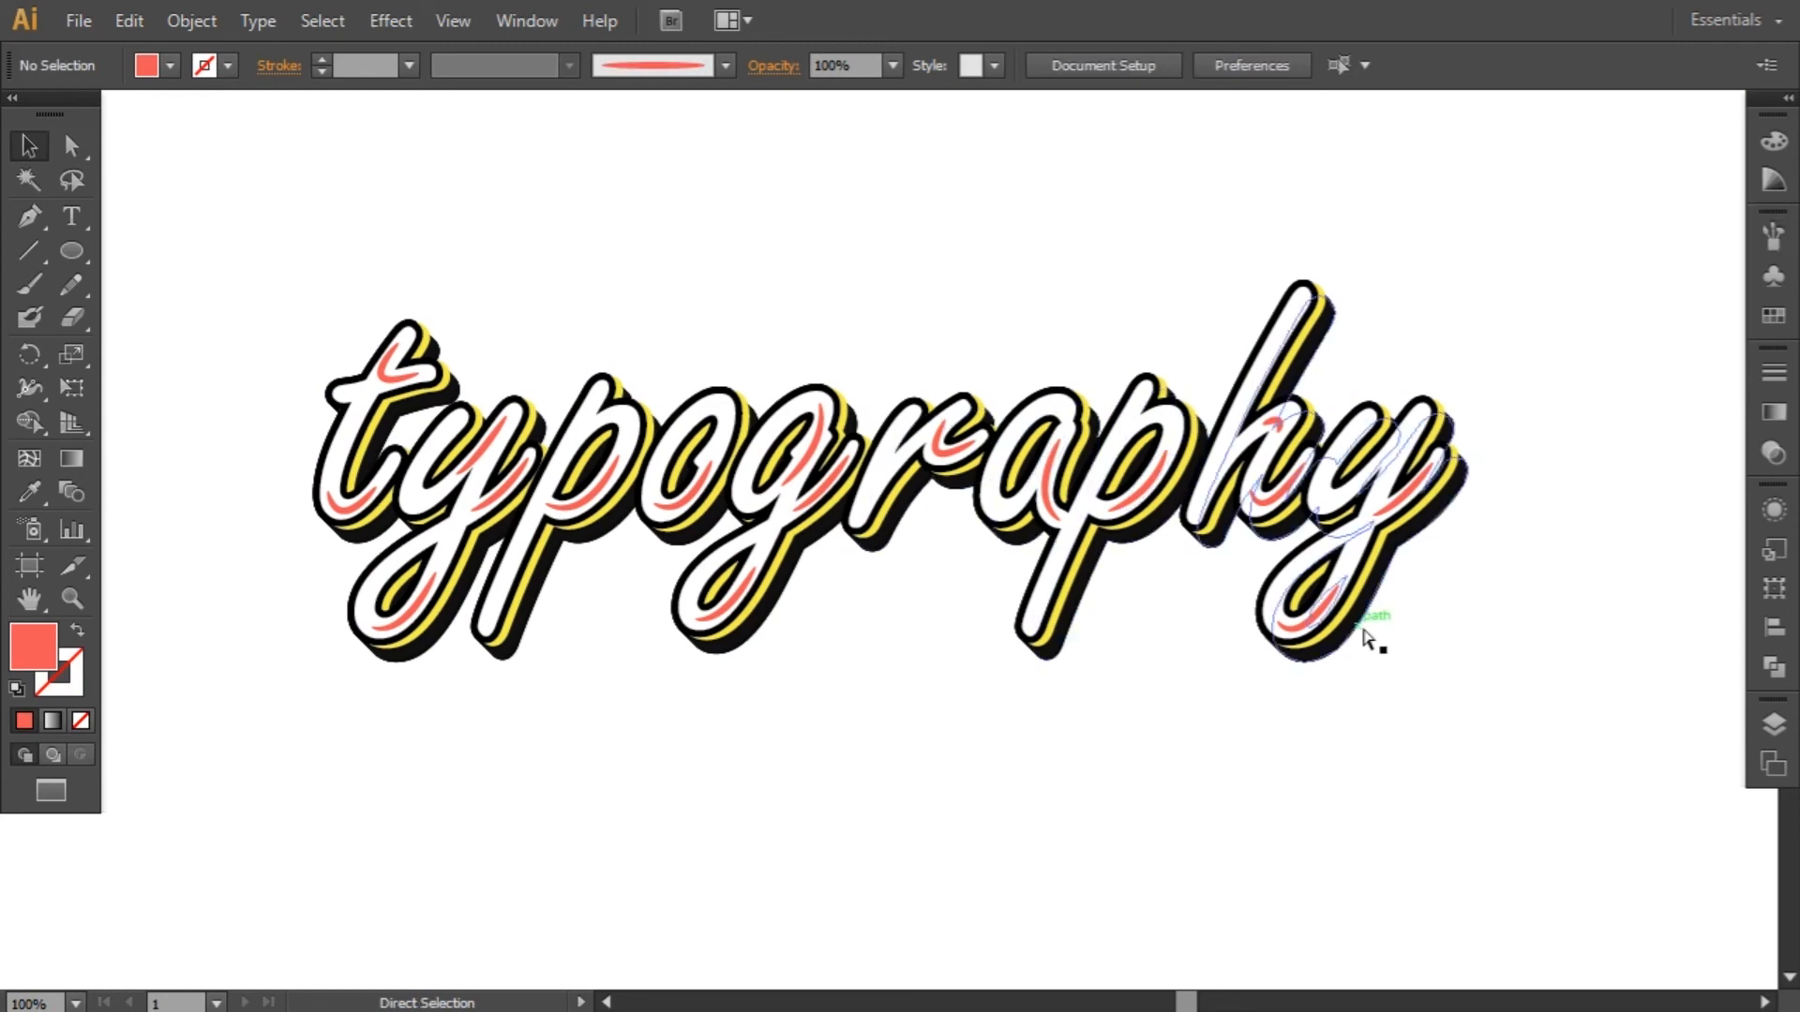
pyautogui.hotkey('ctrl', '0')
pyautogui.press('v')
pyautogui.moveTo(81, 255); pyautogui.dragTo(152, 251)
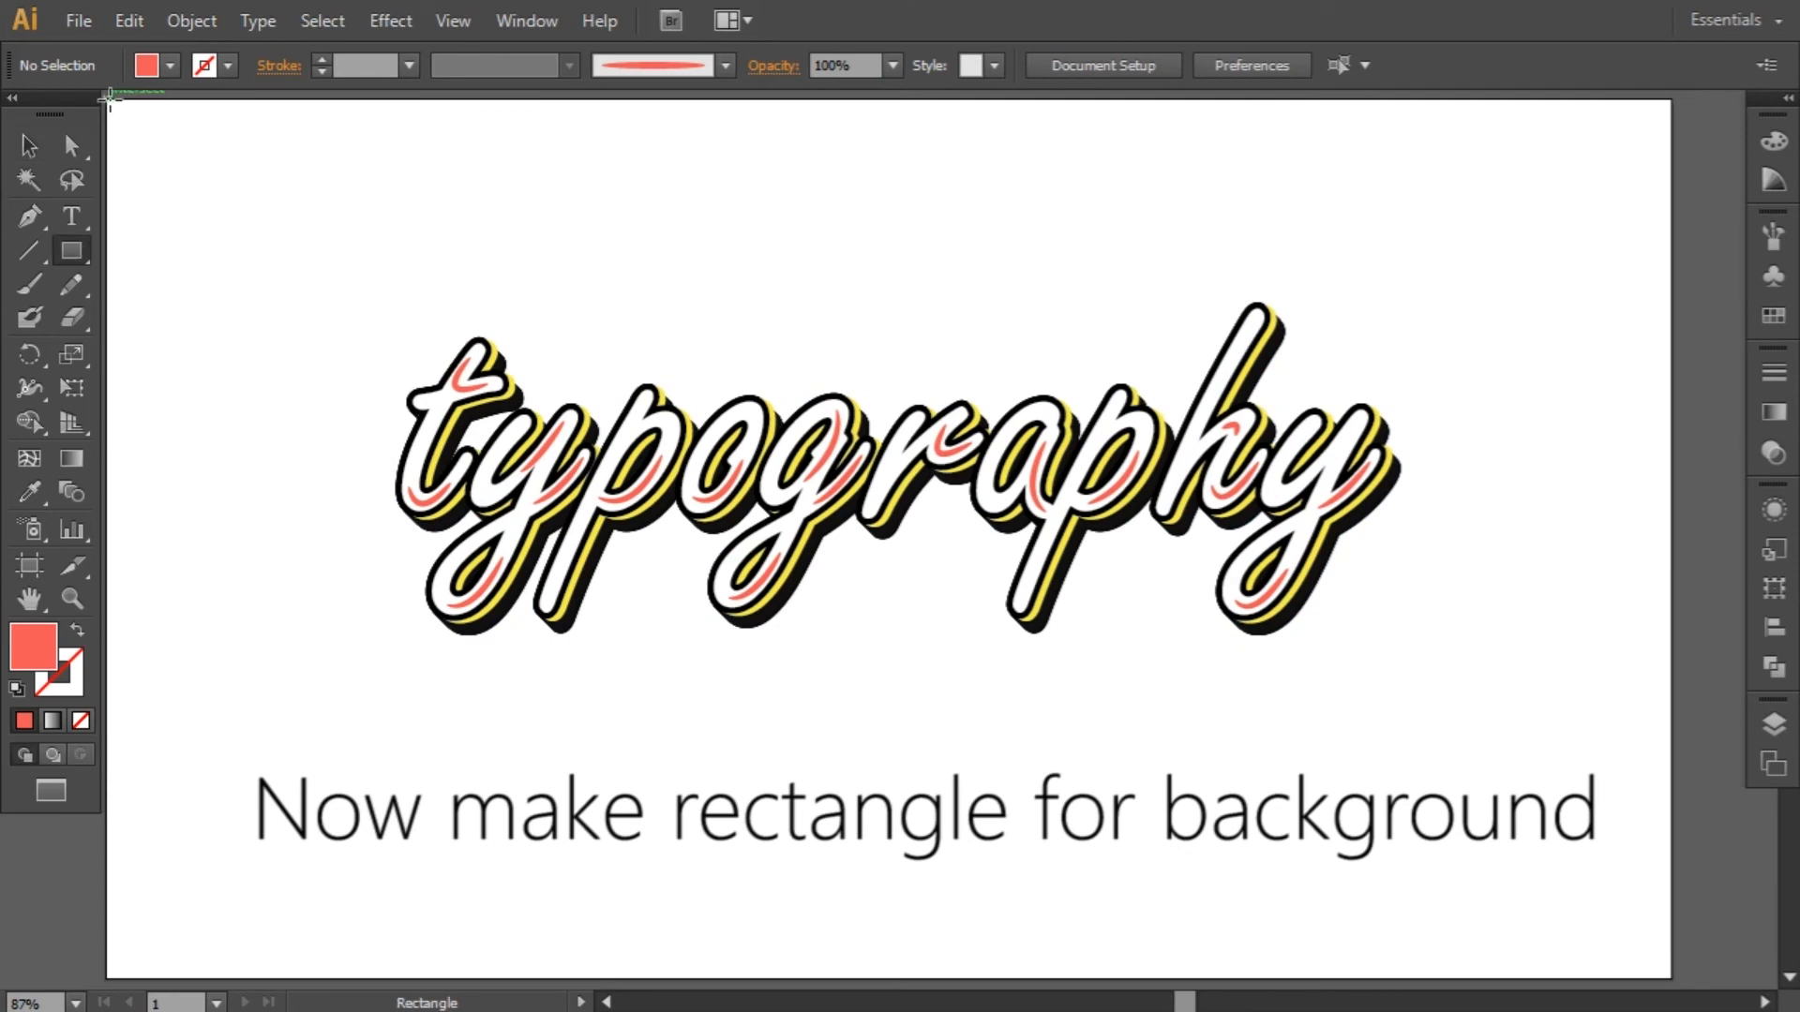
pyautogui.moveTo(109, 97); pyautogui.dragTo(1673, 979)
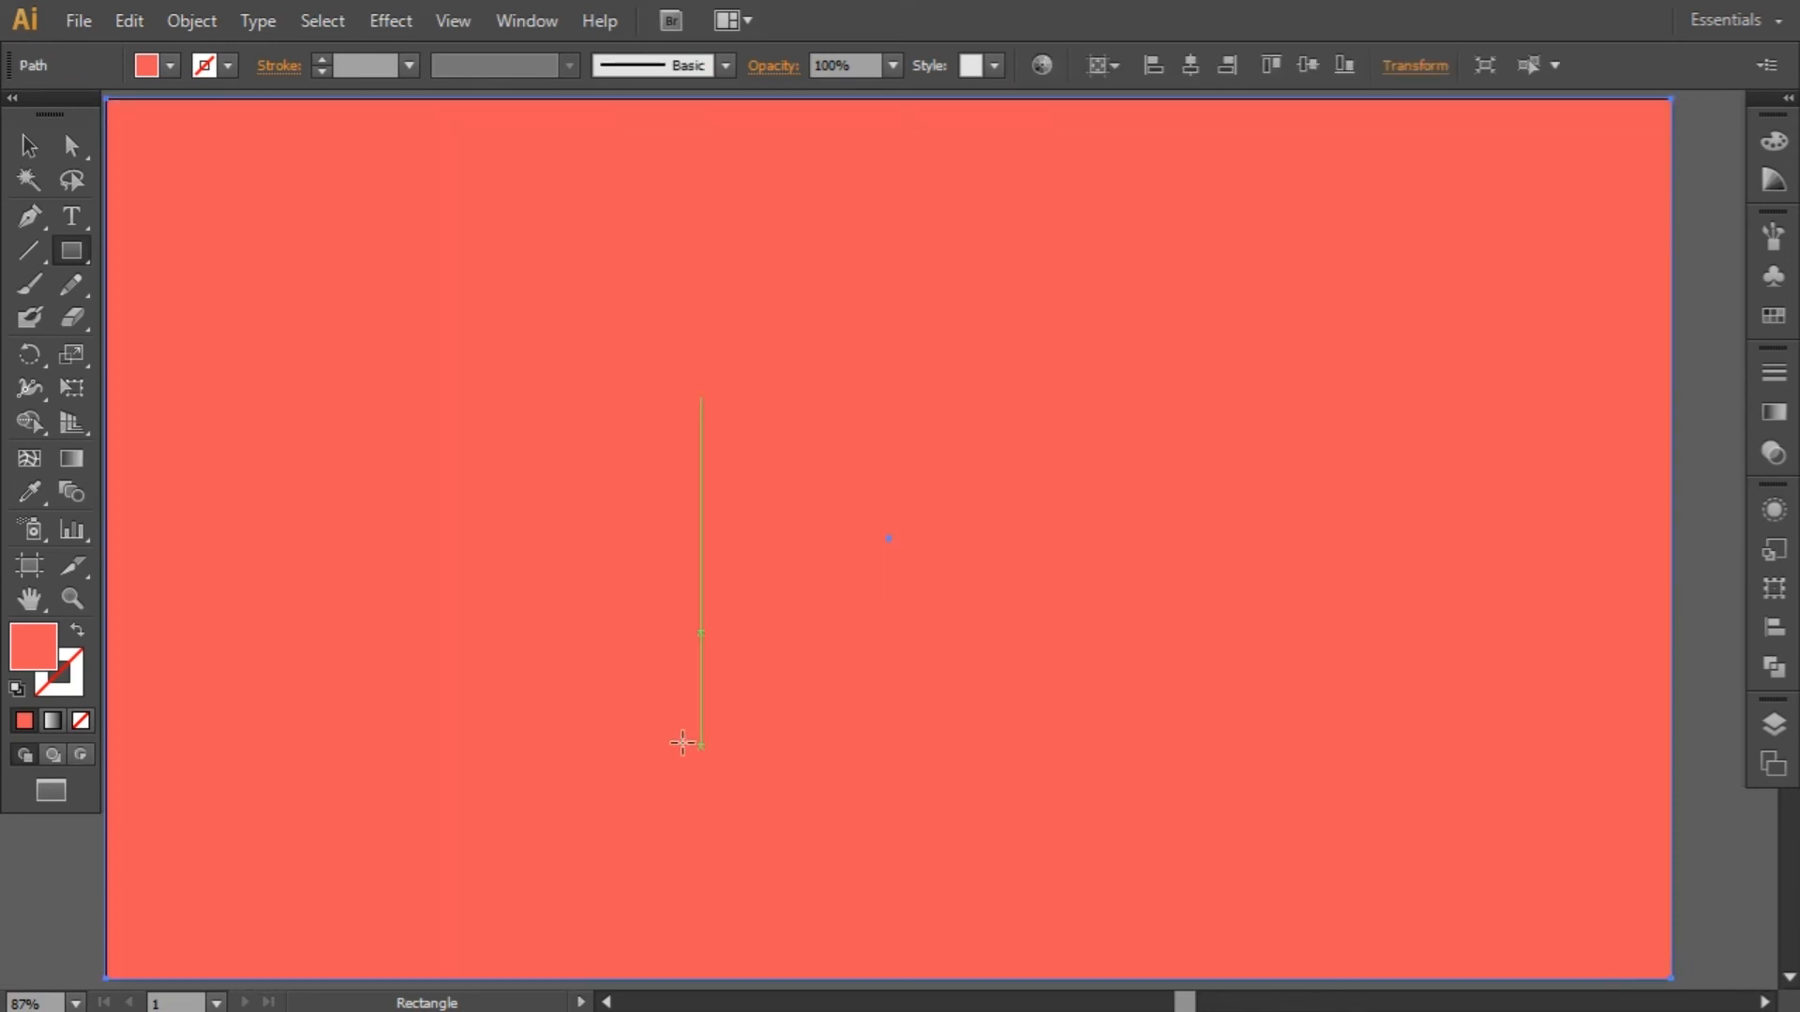
# Step: Set the background rectangle's fill to the light cyan #5ffff7
pyautogui.doubleClick(36, 647)
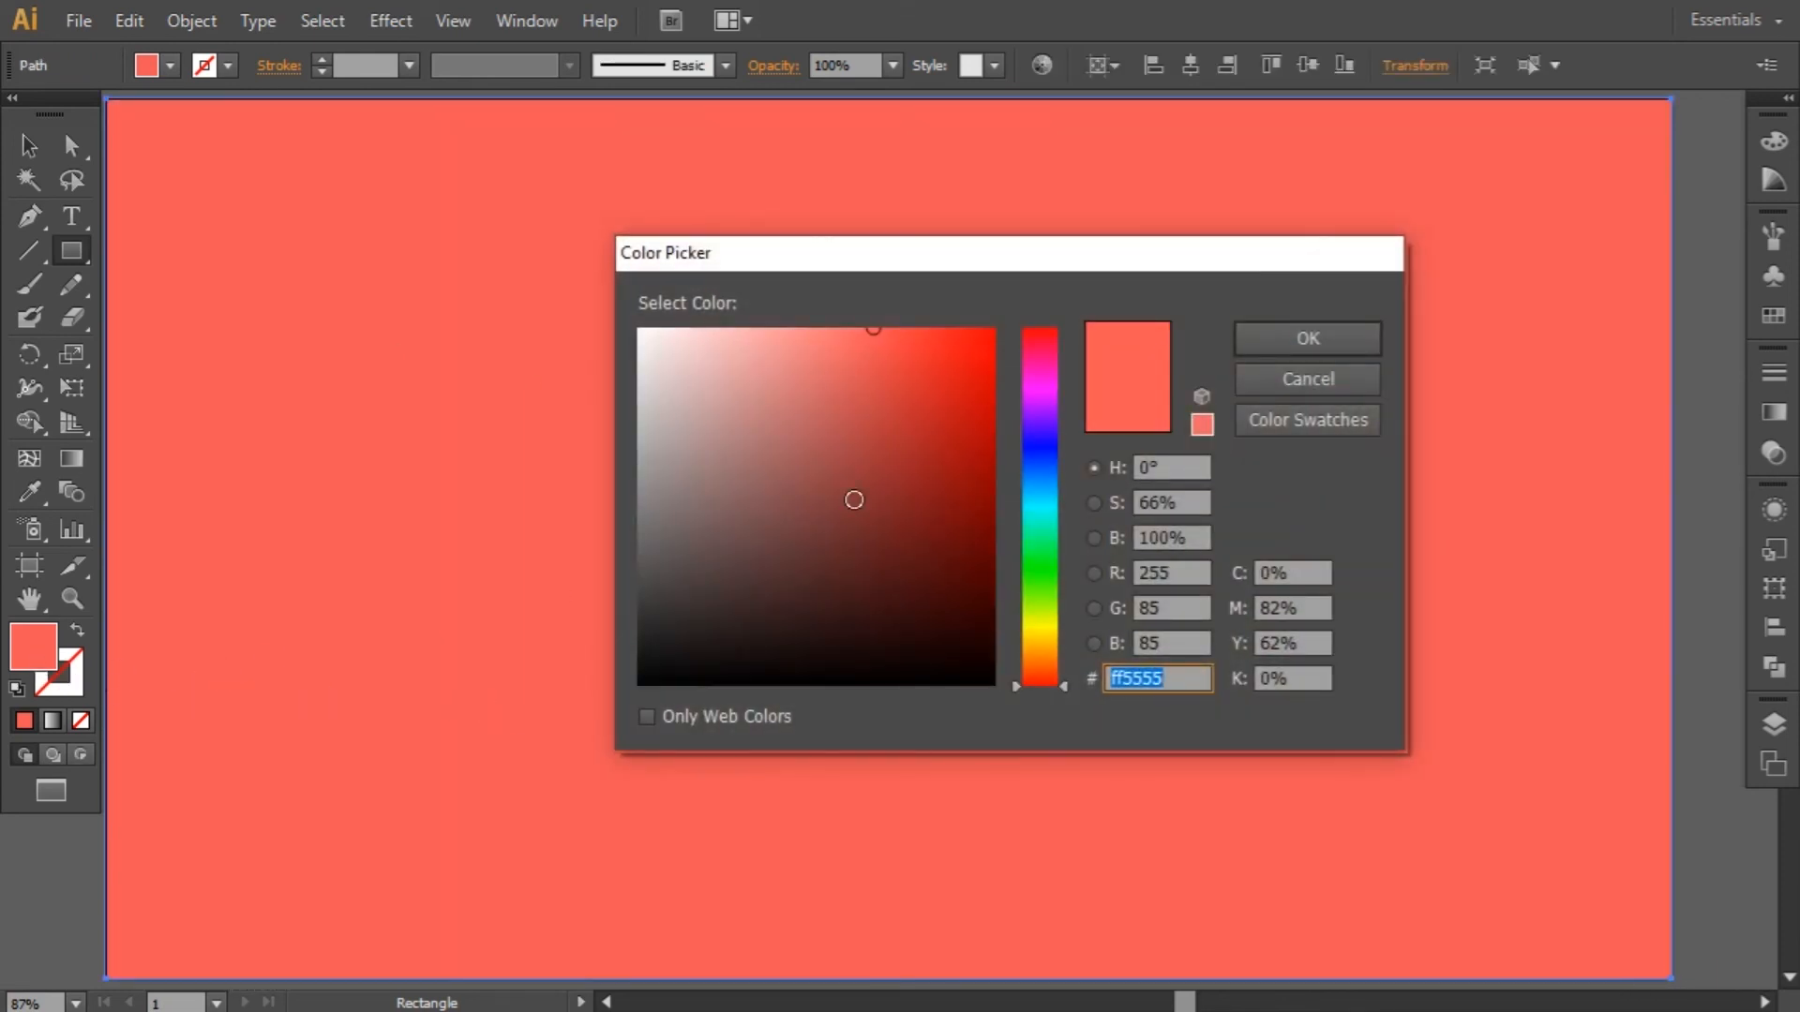
pyautogui.click(1048, 510)
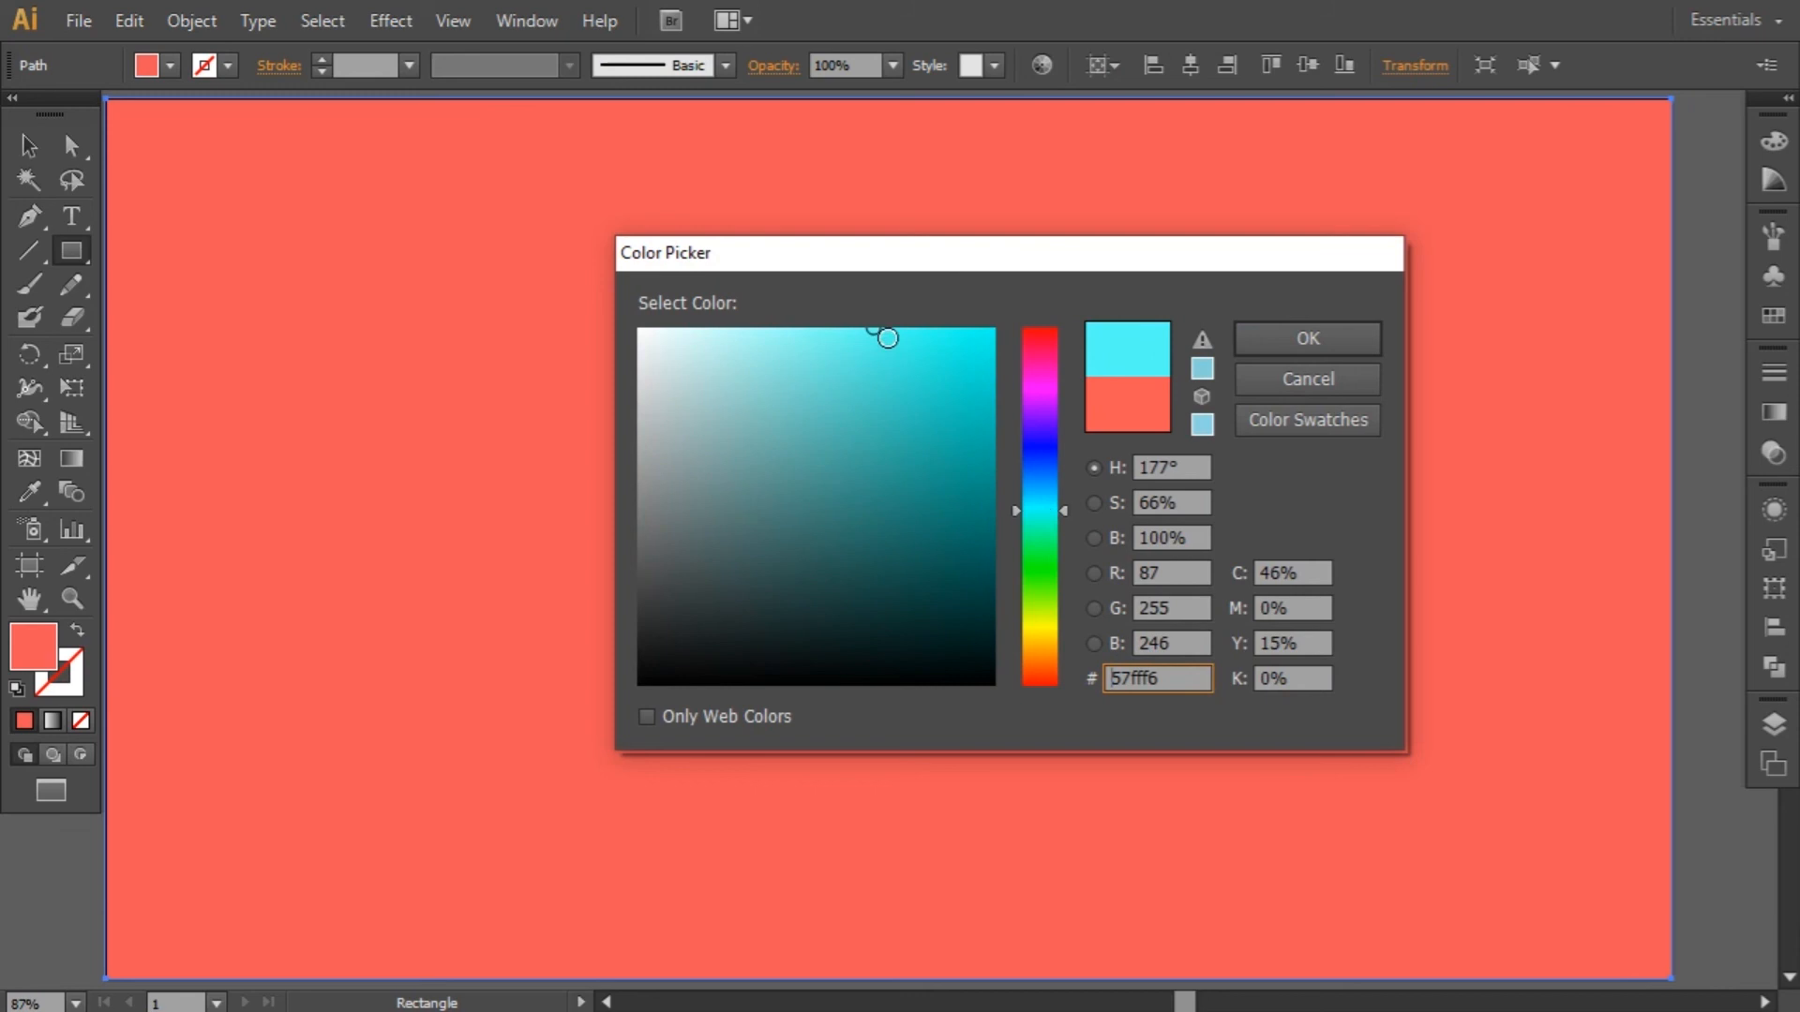
pyautogui.moveTo(877, 330); pyautogui.dragTo(862, 330)
pyautogui.click(1309, 339)
# Step: Send the background rectangle to the back, behind the lettering
pyautogui.press('v')
pyautogui.rightClick(631, 383)
pyautogui.moveTo(750, 790)
pyautogui.click(977, 868)
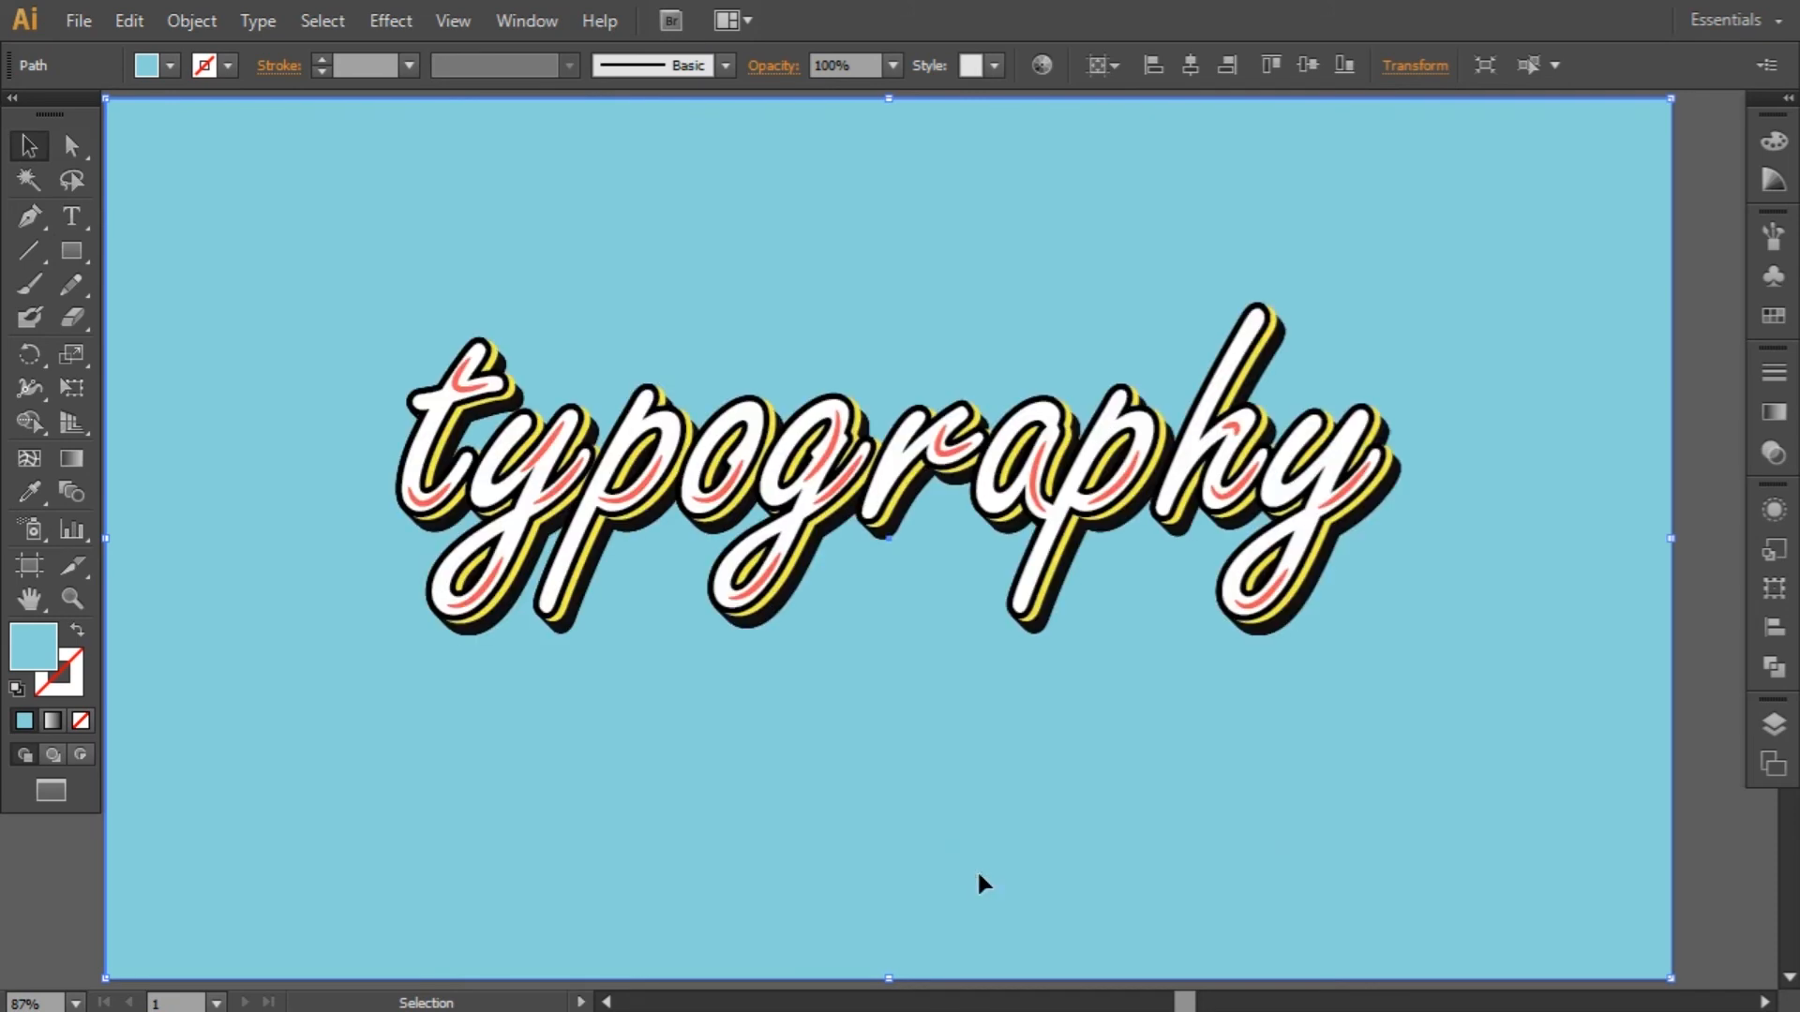
# Step: Refine the background rectangle's fill to a slightly bluer, more saturated light cyan with a hue of 180° at full brightness
pyautogui.doubleClick(34, 649)
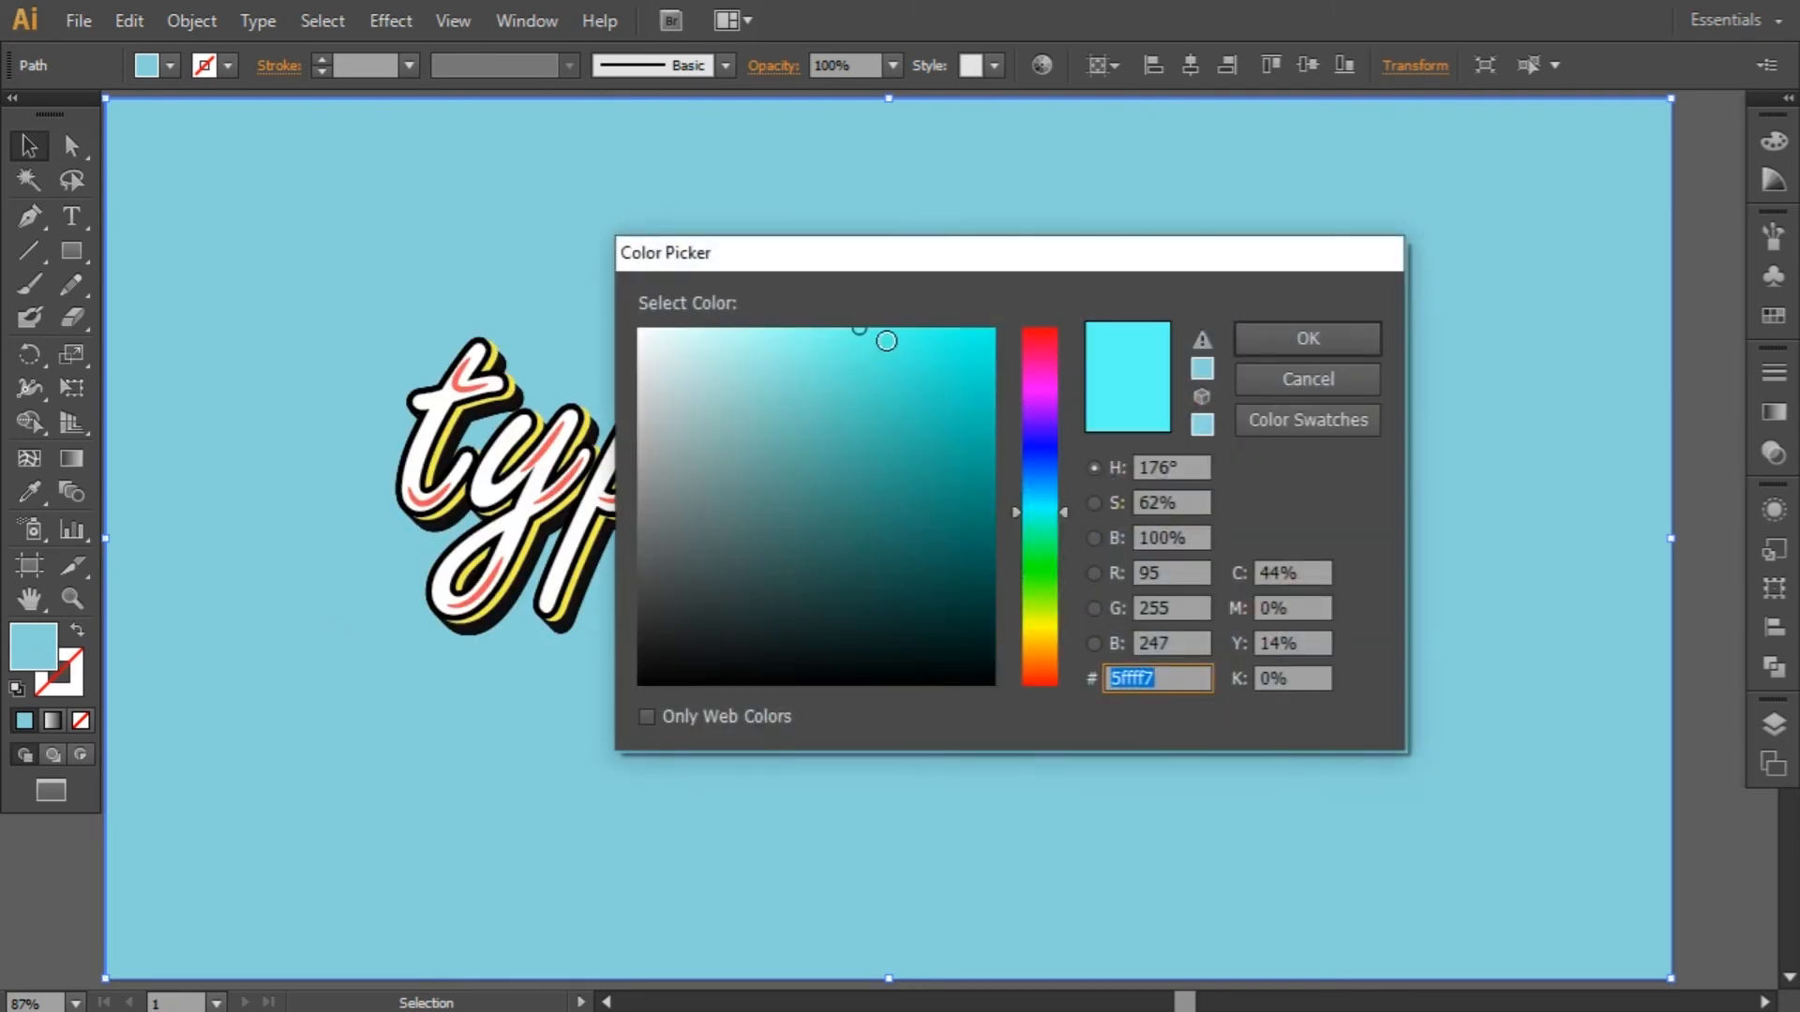
pyautogui.click(1061, 510)
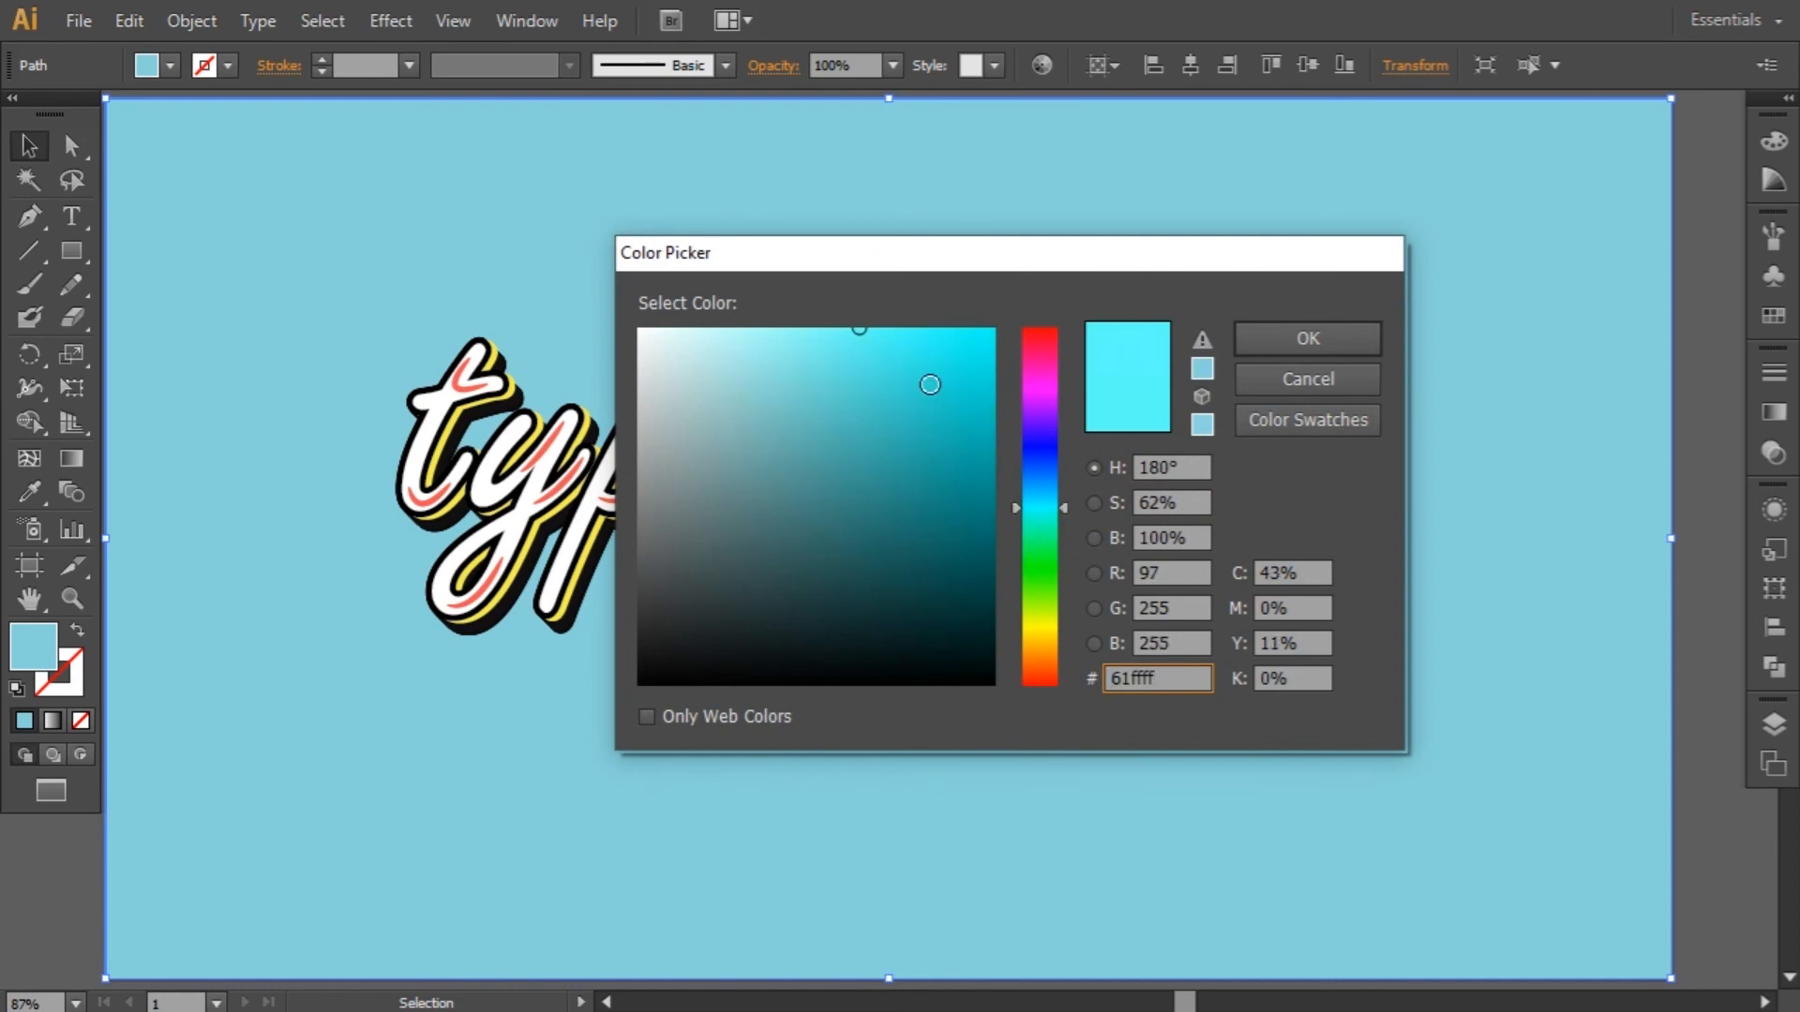
pyautogui.click(876, 331)
pyautogui.click(1277, 330)
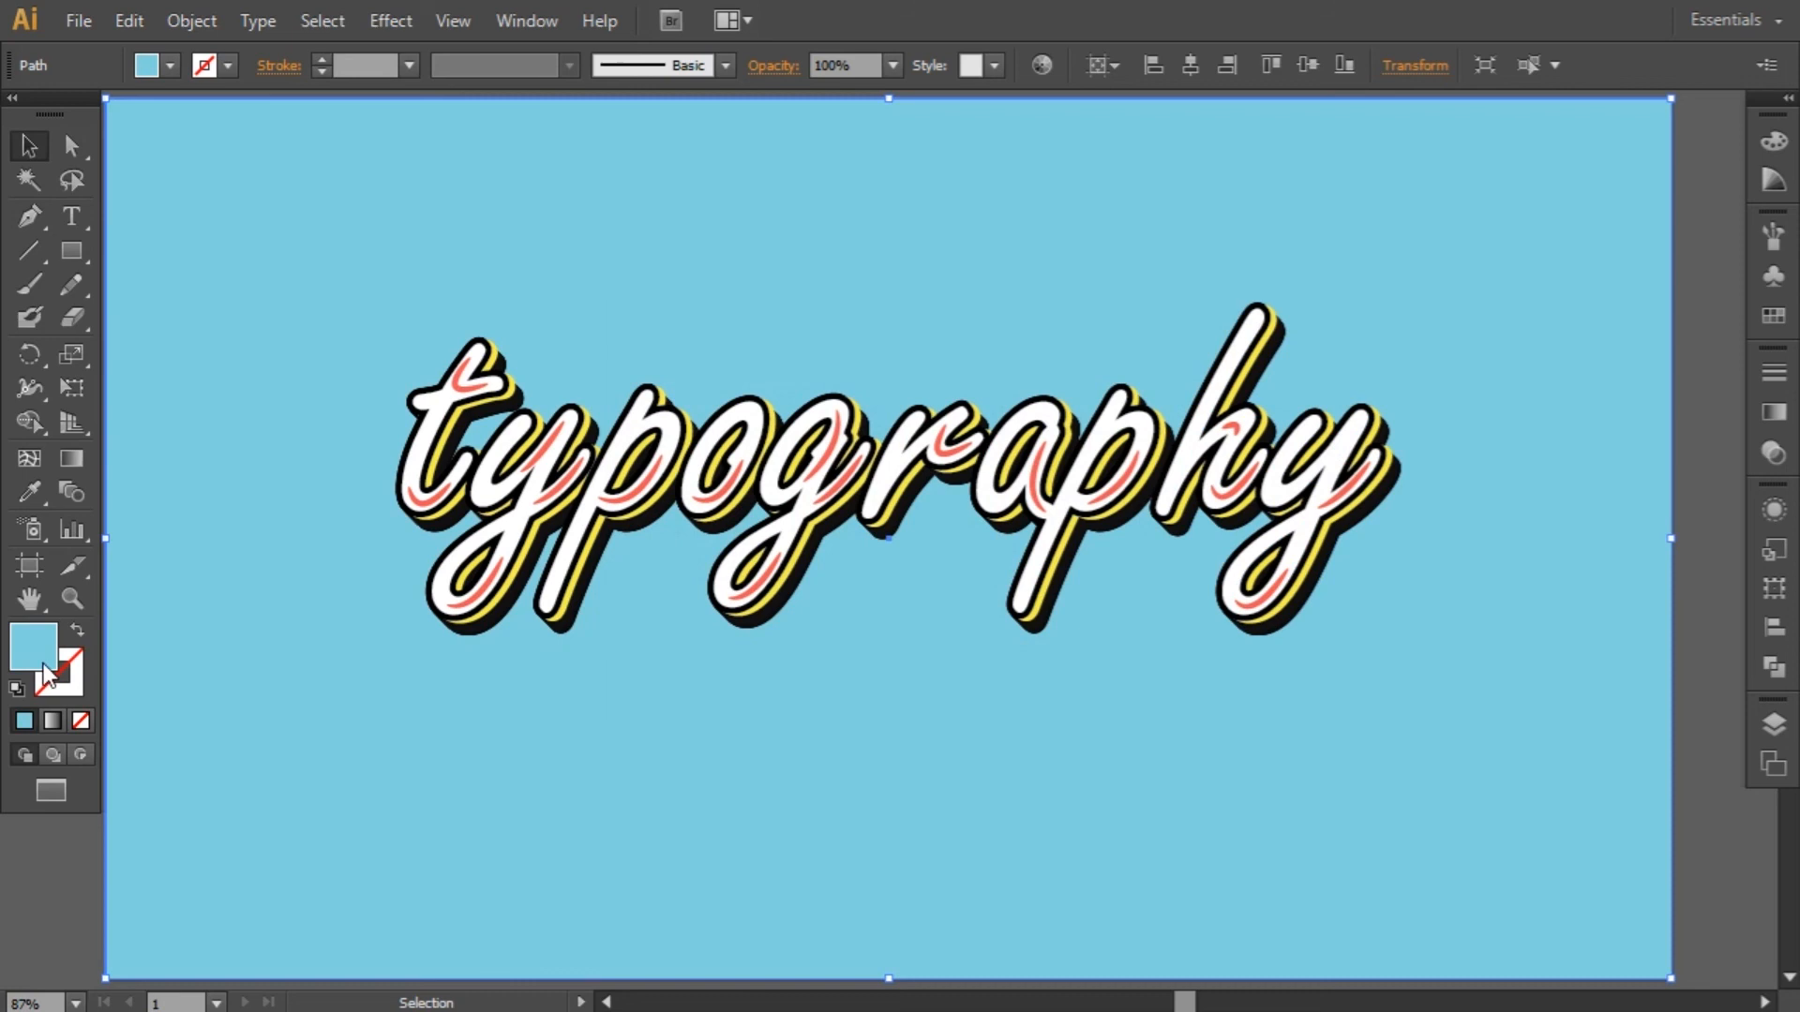
# Step: Deselect the background and frame the whole lettering up close to review the finished effect
pyautogui.click(1706, 614)
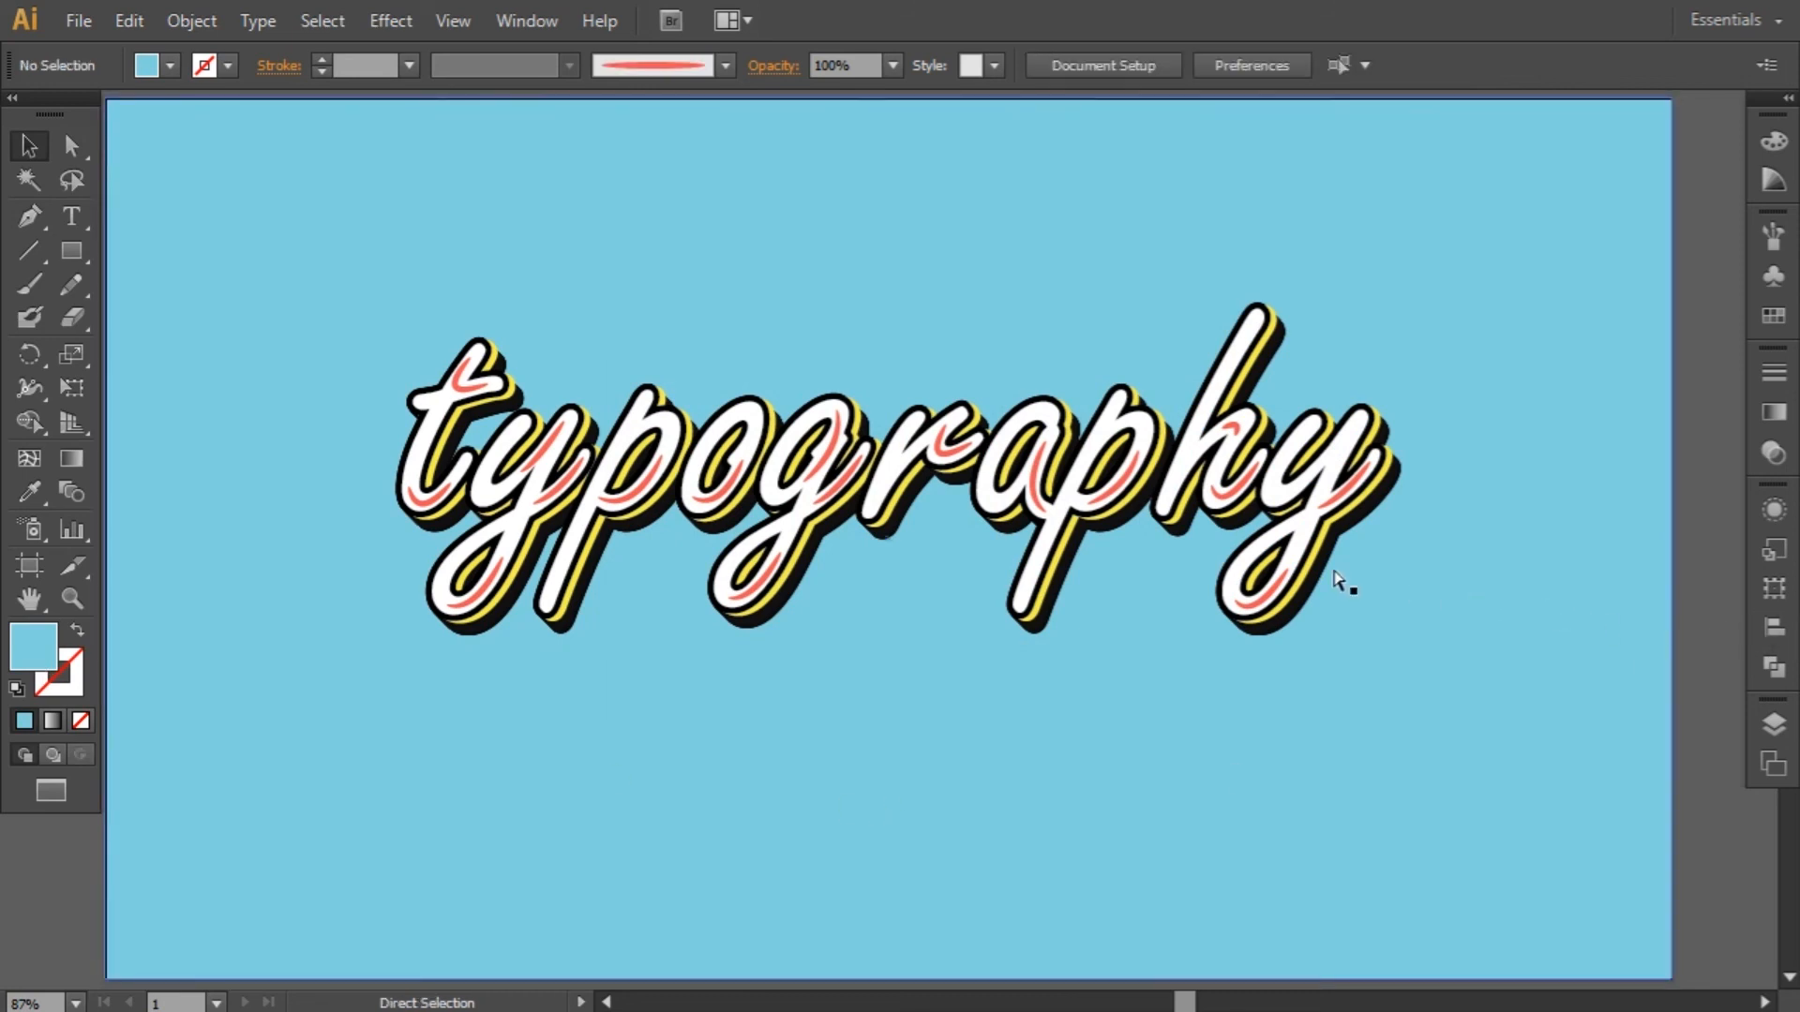
pyautogui.press('z')
pyautogui.moveTo(219, 223); pyautogui.dragTo(1493, 722)
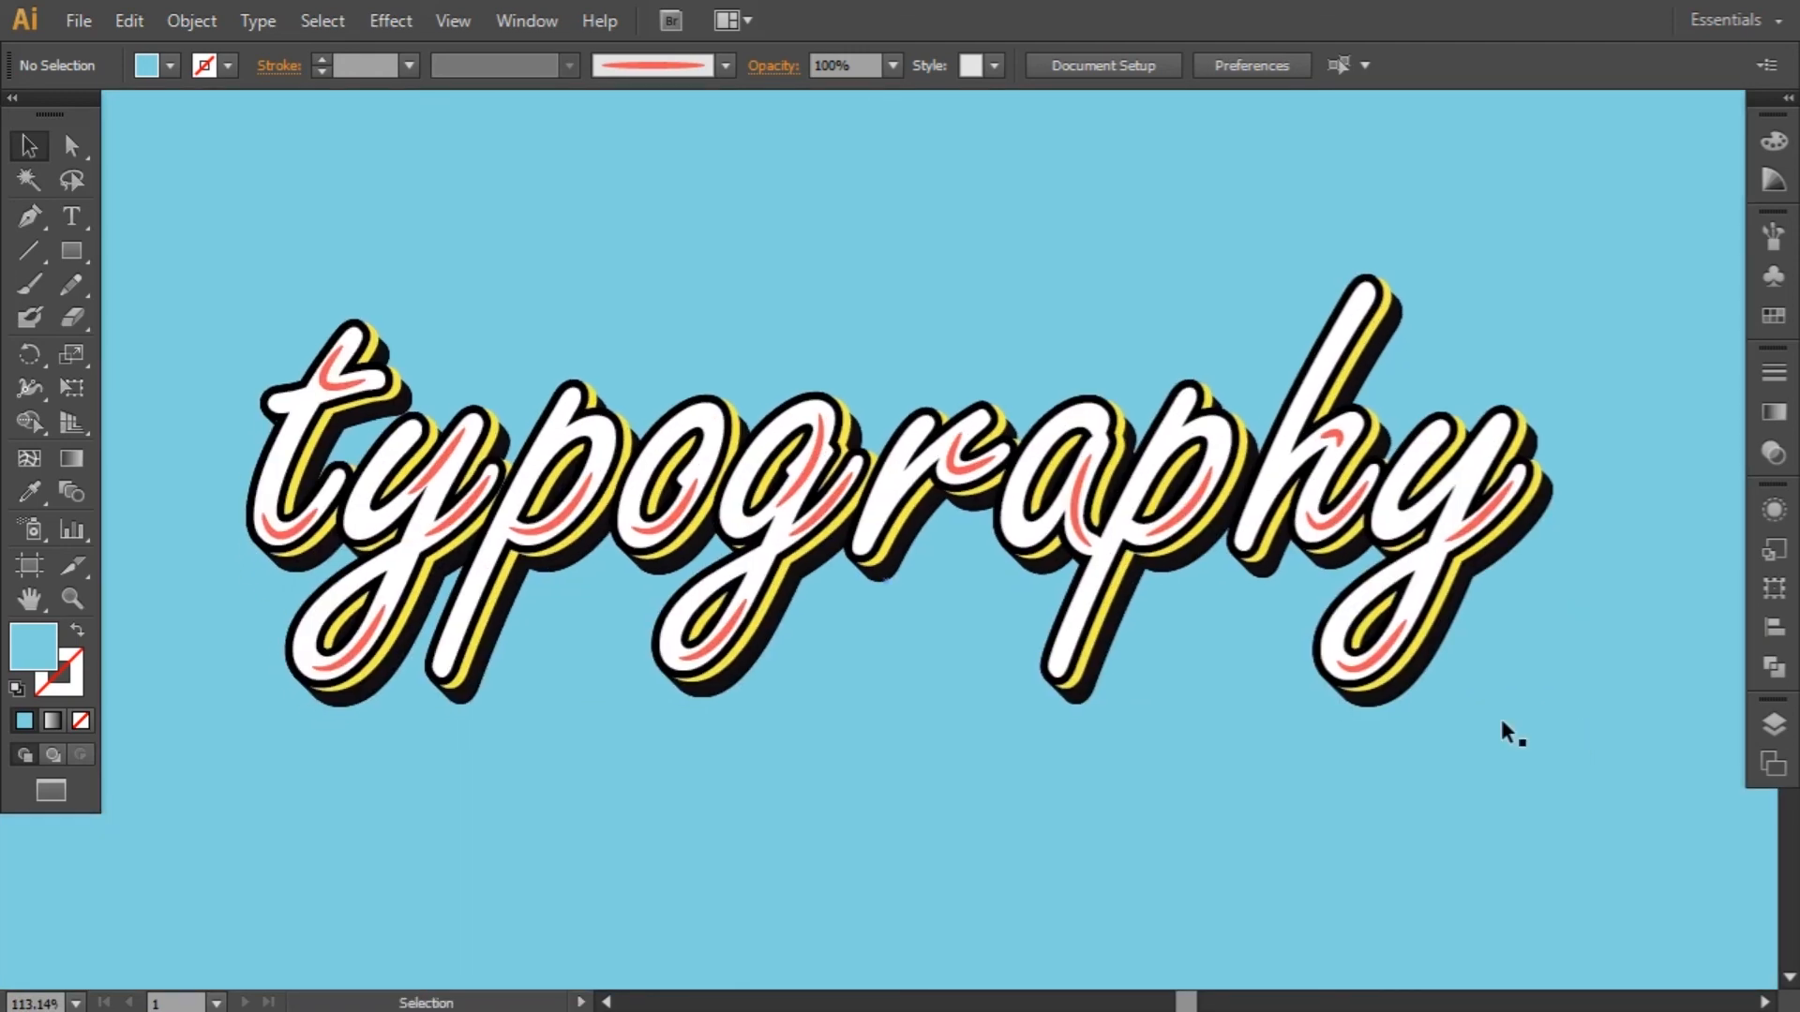